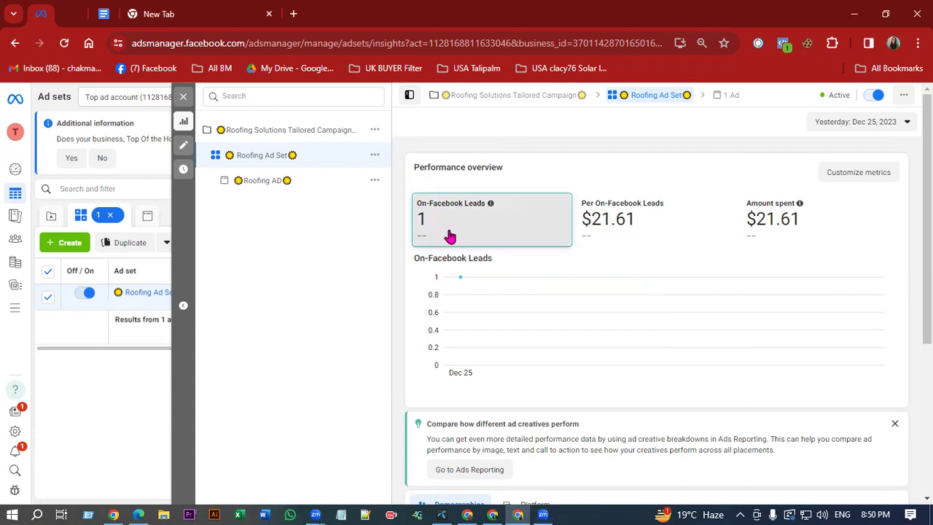
- Examine the Roofing Ad Set's performance overview and its results, reach, impressions and cost columns for yesterday
{"action": "left_click_drag", "start_coordinate": [443, 236], "coordinate": [312, 252]}
{"action": "left_click", "coordinate": [309, 252]}
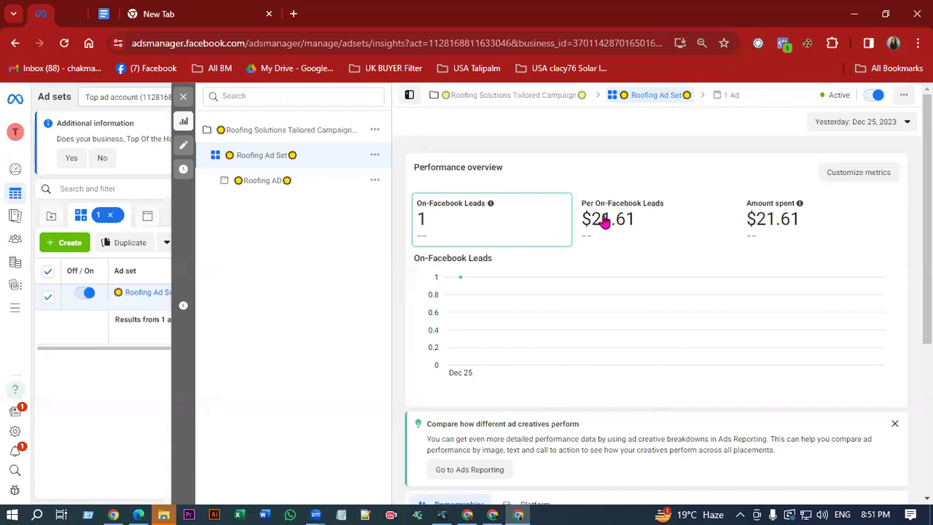
{"action": "key", "text": "Escape"}
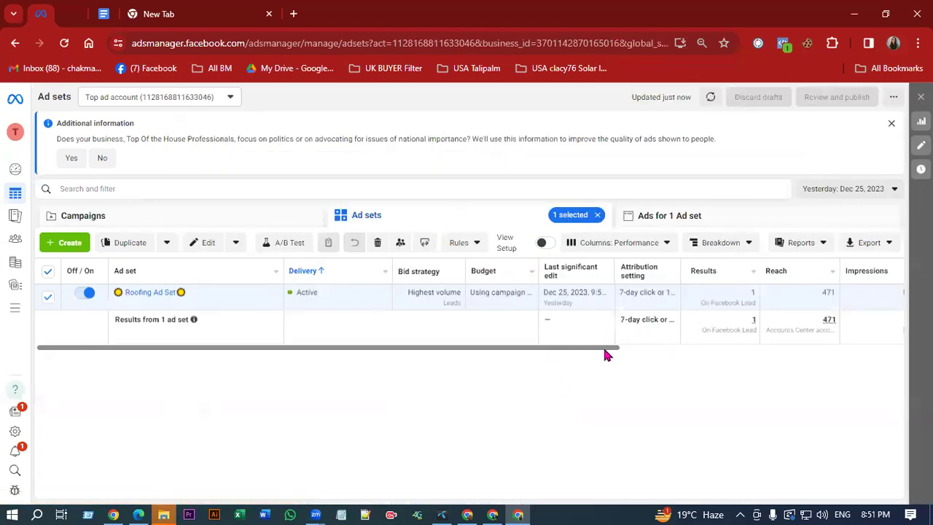
{"action": "left_click_drag", "start_coordinate": [604, 350], "coordinate": [707, 350]}
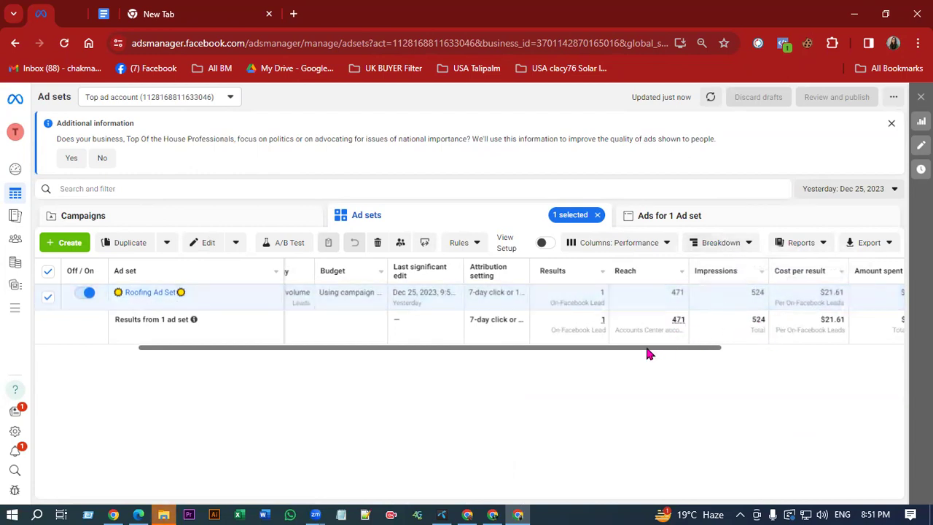
{"action": "left_click_drag", "start_coordinate": [649, 354], "coordinate": [479, 354]}
{"action": "left_click_drag", "start_coordinate": [564, 357], "coordinate": [688, 343]}
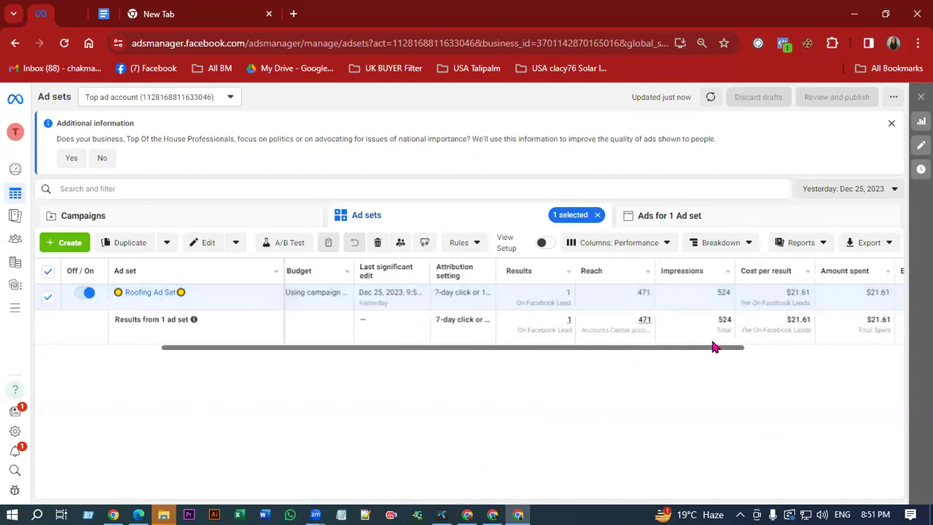
- Dismiss the additional information notice at campaign level and select the Roofing Solutions Tailored Campaign
{"action": "left_click_drag", "start_coordinate": [664, 355], "coordinate": [348, 351]}
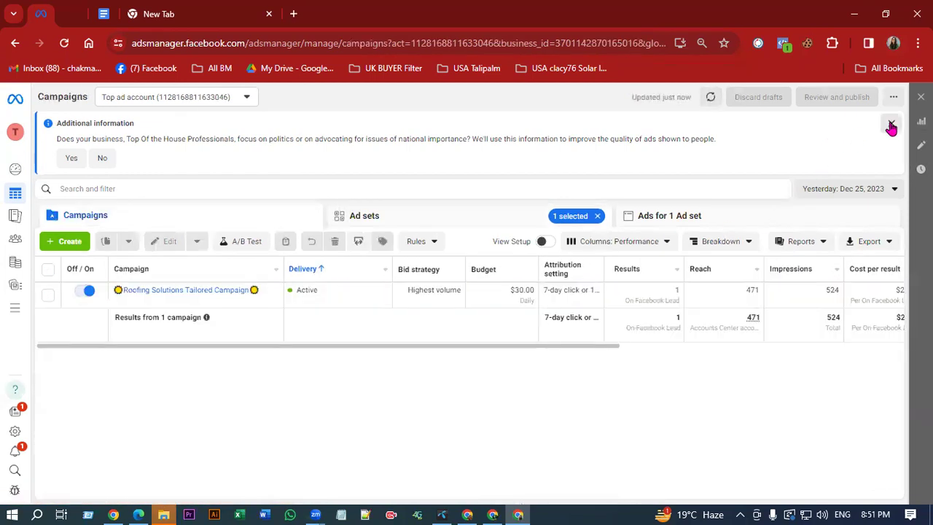
{"action": "left_click", "coordinate": [891, 123]}
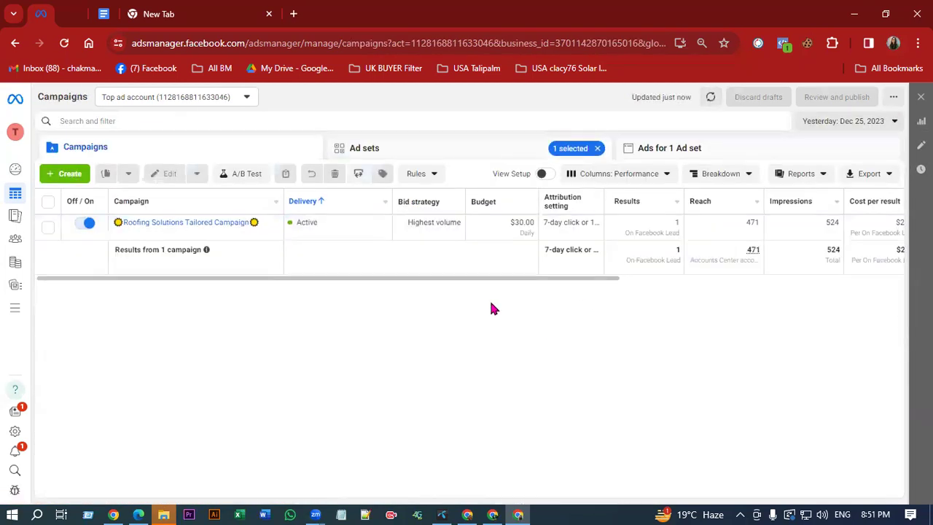
{"action": "left_click", "coordinate": [516, 223]}
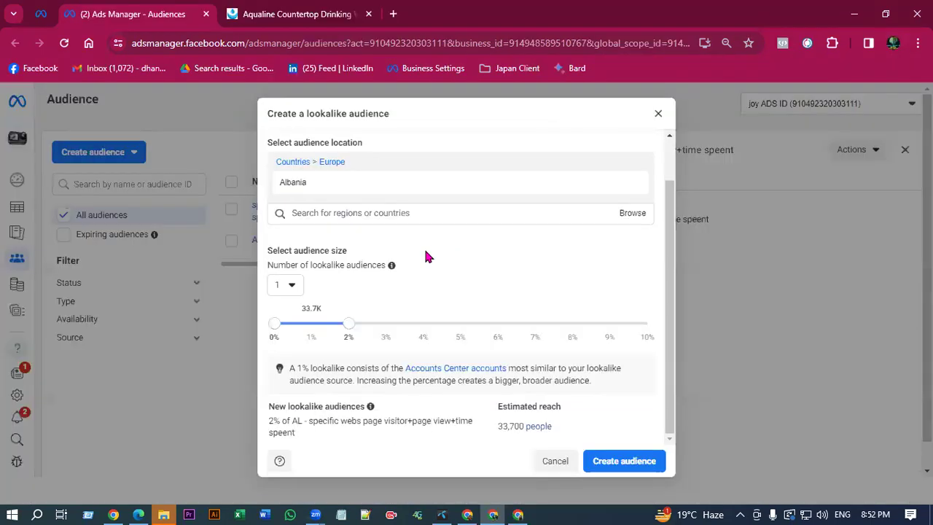
- Choose the custom audience "specific webs page visitor+page view+time speent" from the other sources as the lookalike source
{"action": "scroll", "coordinate": [423, 251], "scroll_direction": "up", "scroll_amount": 2}
{"action": "scroll", "coordinate": [336, 250], "scroll_direction": "down", "scroll_amount": 1}
{"action": "scroll", "coordinate": [398, 229], "scroll_direction": "up", "scroll_amount": 1}
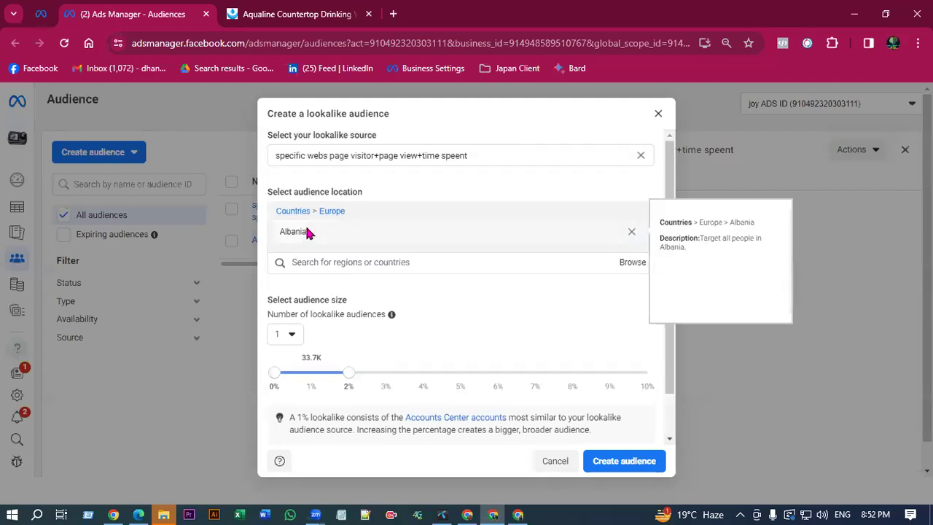
{"action": "left_click_drag", "start_coordinate": [474, 156], "coordinate": [270, 159]}
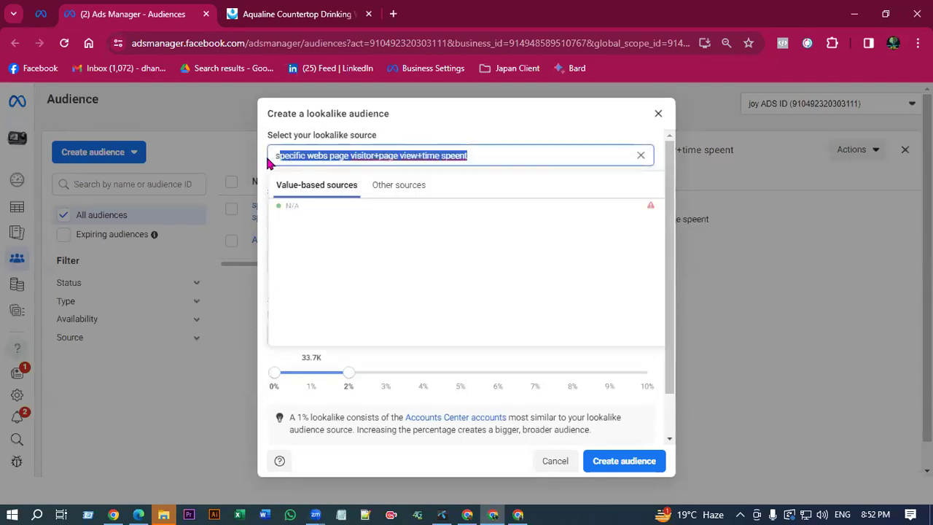
{"action": "left_click", "coordinate": [342, 155]}
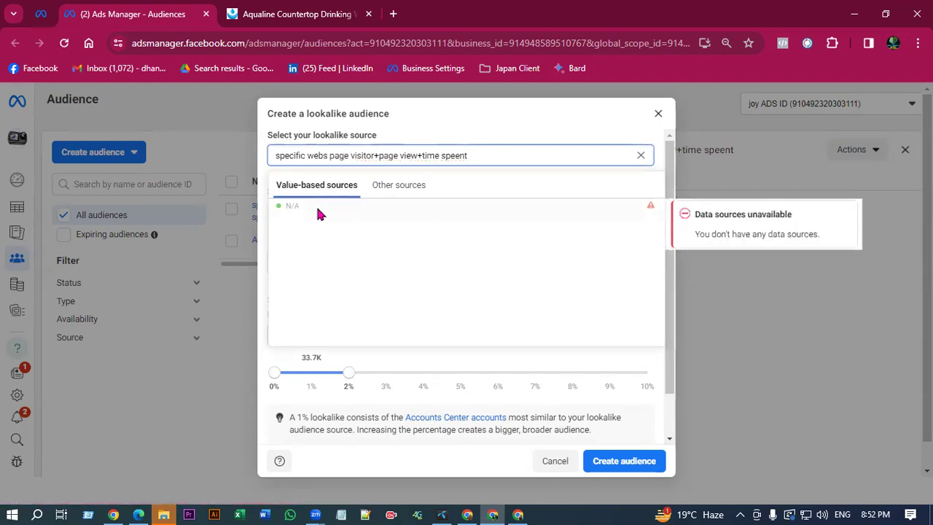
{"action": "left_click", "coordinate": [423, 184]}
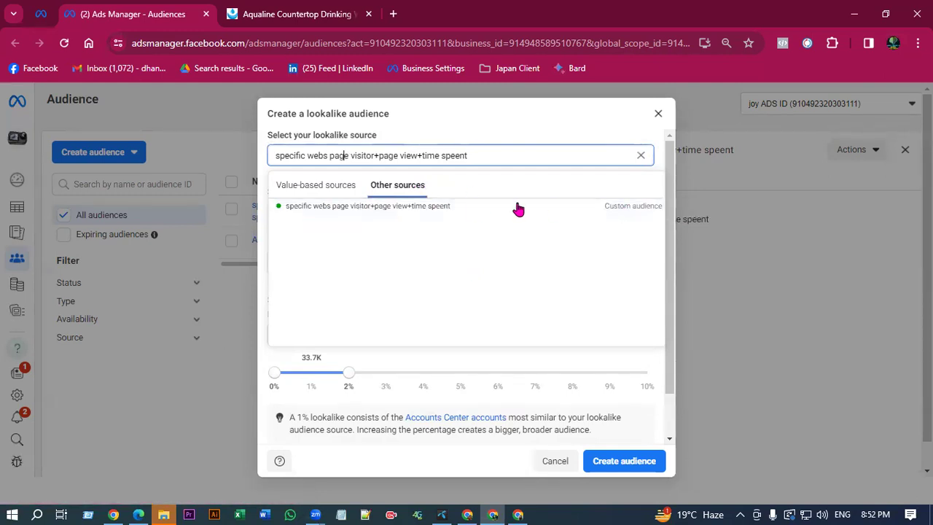
{"action": "left_click", "coordinate": [374, 207]}
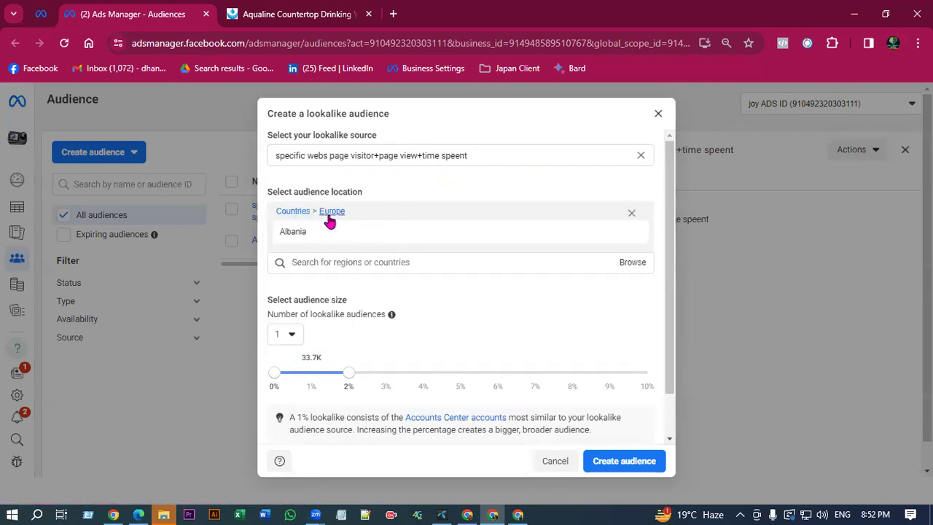
- Check the lookalike location and size settings and create one 2% lookalike audience for Albania
{"action": "scroll", "coordinate": [366, 221], "scroll_direction": "down", "scroll_amount": 1}
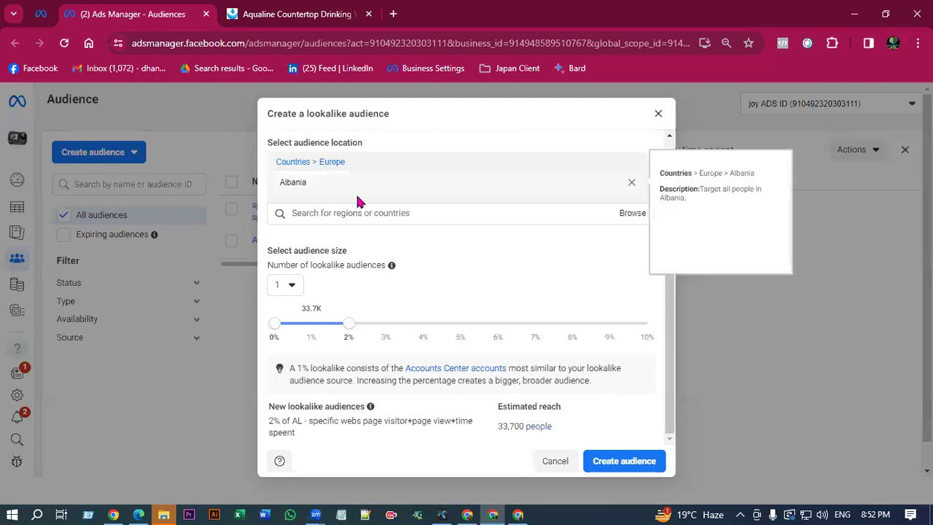
{"action": "left_click", "coordinate": [408, 212]}
{"action": "left_click", "coordinate": [501, 289]}
{"action": "scroll", "coordinate": [324, 320], "scroll_direction": "up", "scroll_amount": 1}
{"action": "scroll", "coordinate": [332, 320], "scroll_direction": "down", "scroll_amount": 1}
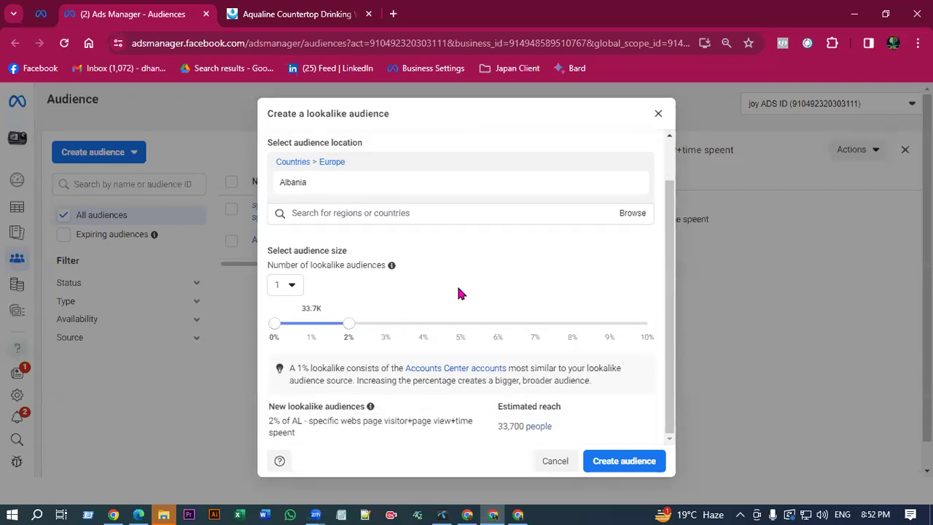
{"action": "scroll", "coordinate": [456, 273], "scroll_direction": "up", "scroll_amount": 2}
{"action": "scroll", "coordinate": [467, 313], "scroll_direction": "down", "scroll_amount": 2}
{"action": "scroll", "coordinate": [386, 344], "scroll_direction": "up", "scroll_amount": 1}
{"action": "scroll", "coordinate": [432, 338], "scroll_direction": "down", "scroll_amount": 1}
{"action": "left_click", "coordinate": [617, 460]}
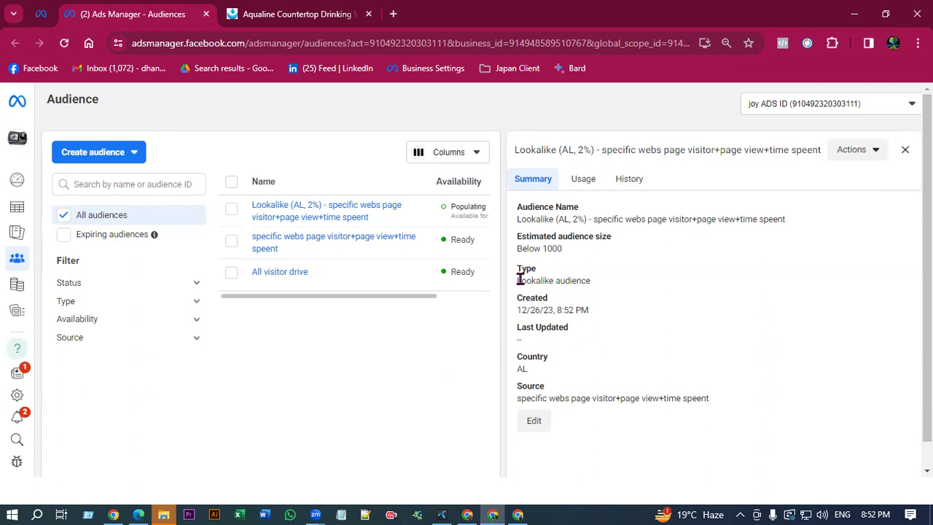
- Examine the new lookalike audience's summary, including its type, estimated size and available actions
{"action": "left_click_drag", "start_coordinate": [522, 280], "coordinate": [583, 280]}
{"action": "left_click_drag", "start_coordinate": [522, 249], "coordinate": [583, 250]}
{"action": "left_click", "coordinate": [583, 250]}
{"action": "mouse_move", "coordinate": [332, 211]}
{"action": "left_click_drag", "start_coordinate": [630, 219], "coordinate": [574, 219]}
{"action": "left_click", "coordinate": [590, 219]}
{"action": "left_click", "coordinate": [851, 150]}
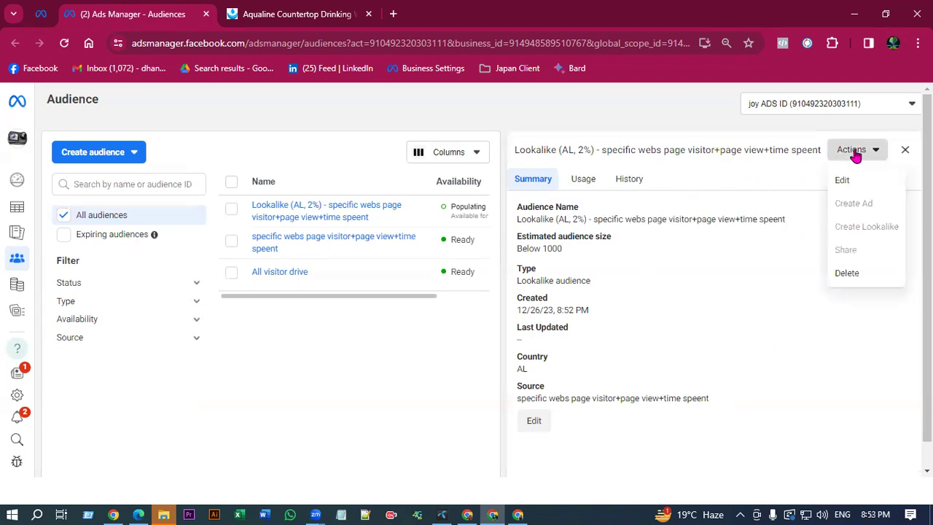
{"action": "left_click", "coordinate": [755, 296]}
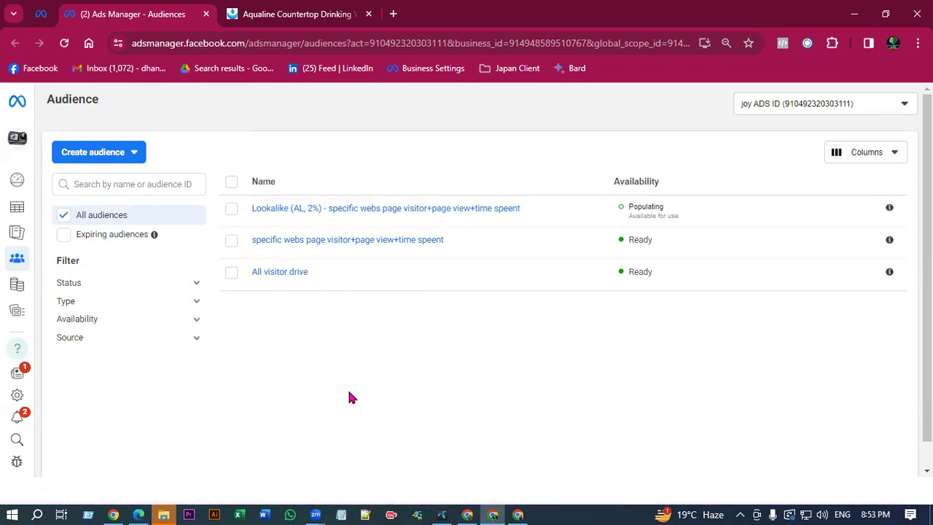
{"action": "left_click", "coordinate": [19, 144]}
{"action": "scroll", "coordinate": [106, 278], "scroll_direction": "down", "scroll_amount": 1}
{"action": "scroll", "coordinate": [106, 278], "scroll_direction": "up", "scroll_amount": 1}
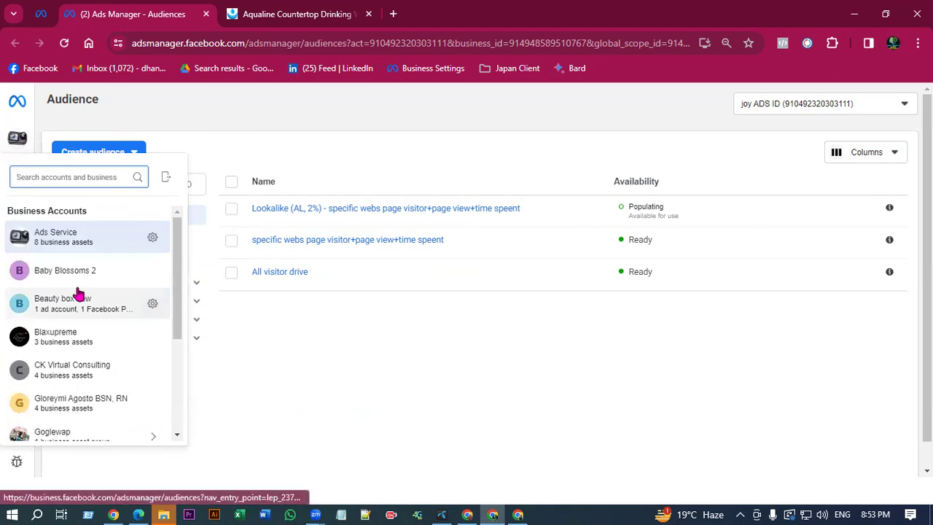
{"action": "left_click", "coordinate": [213, 105]}
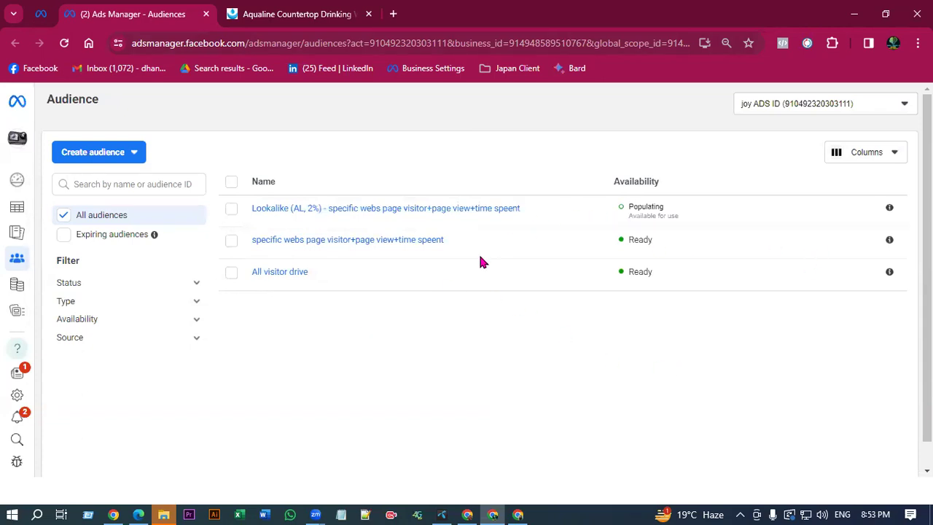
{"action": "scroll", "coordinate": [379, 327], "scroll_direction": "down", "scroll_amount": 1}
{"action": "scroll", "coordinate": [380, 327], "scroll_direction": "up", "scroll_amount": 1}
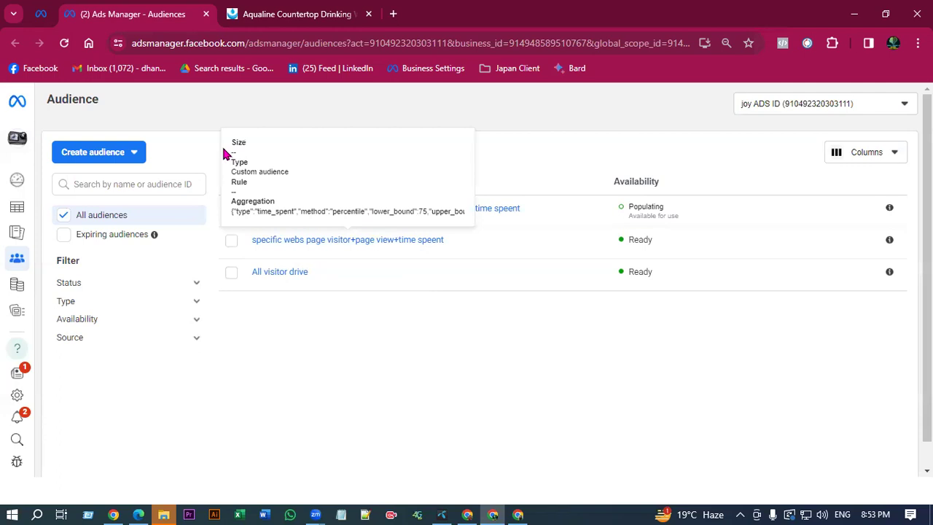
- Start a new custom audience and examine the source options under Your sources and Meta sources
{"action": "left_click", "coordinate": [119, 165]}
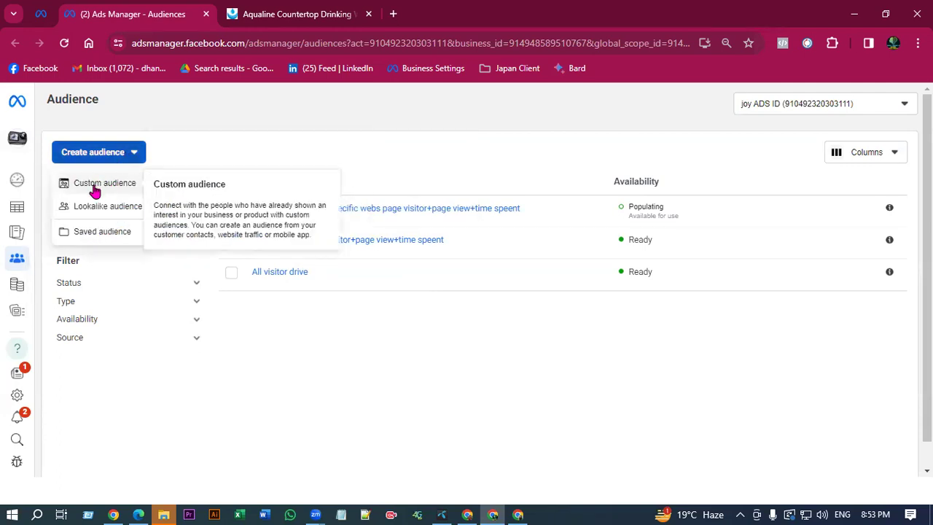
{"action": "left_click", "coordinate": [95, 189]}
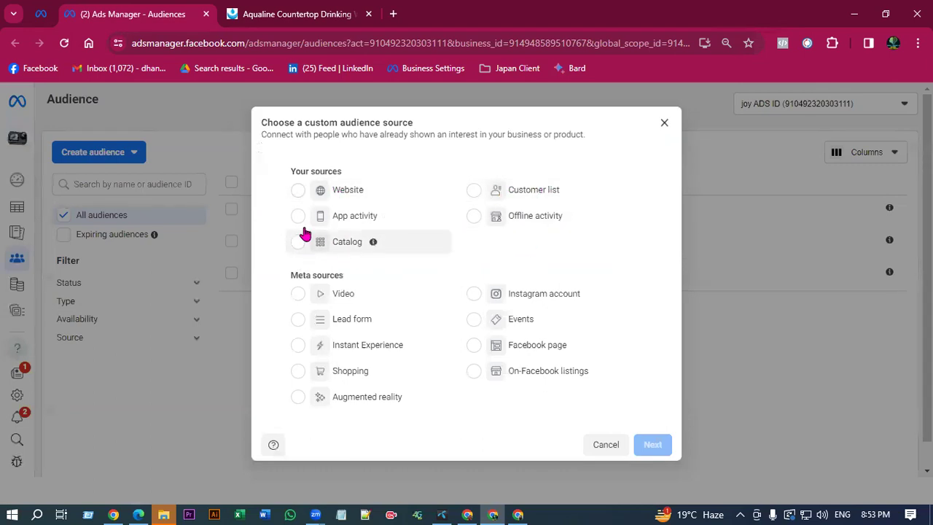
{"action": "left_click_drag", "start_coordinate": [291, 173], "coordinate": [350, 175]}
{"action": "left_click", "coordinate": [350, 175]}
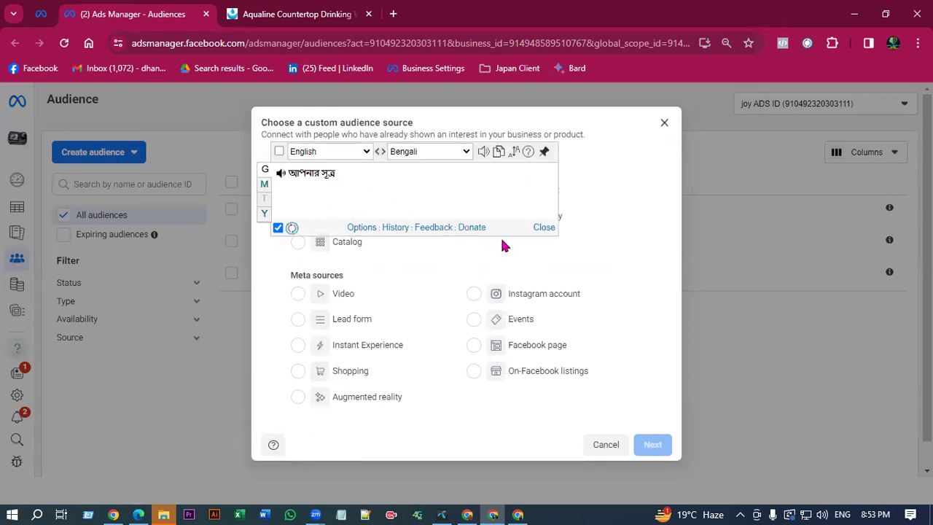
{"action": "left_click_drag", "start_coordinate": [498, 227], "coordinate": [590, 222]}
{"action": "left_click", "coordinate": [325, 163]}
{"action": "left_click", "coordinate": [325, 164]}
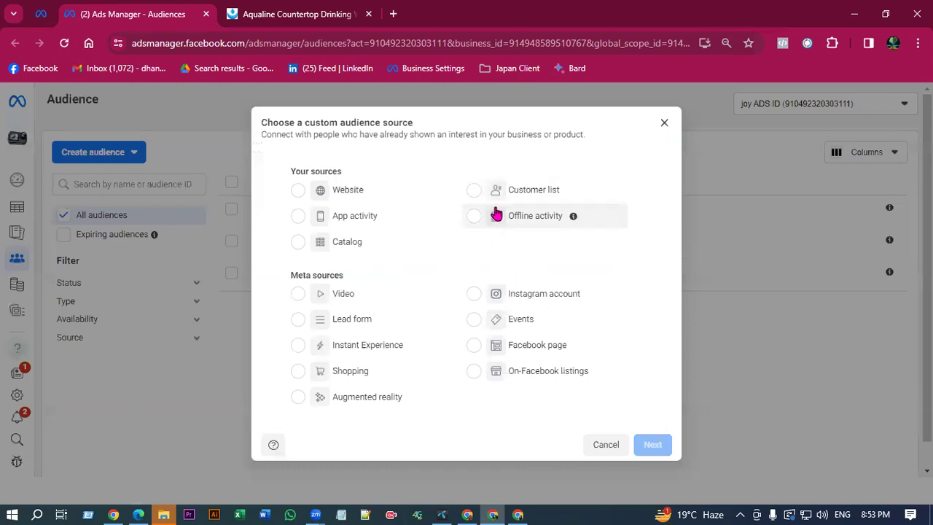
{"action": "left_click_drag", "start_coordinate": [343, 272], "coordinate": [280, 280]}
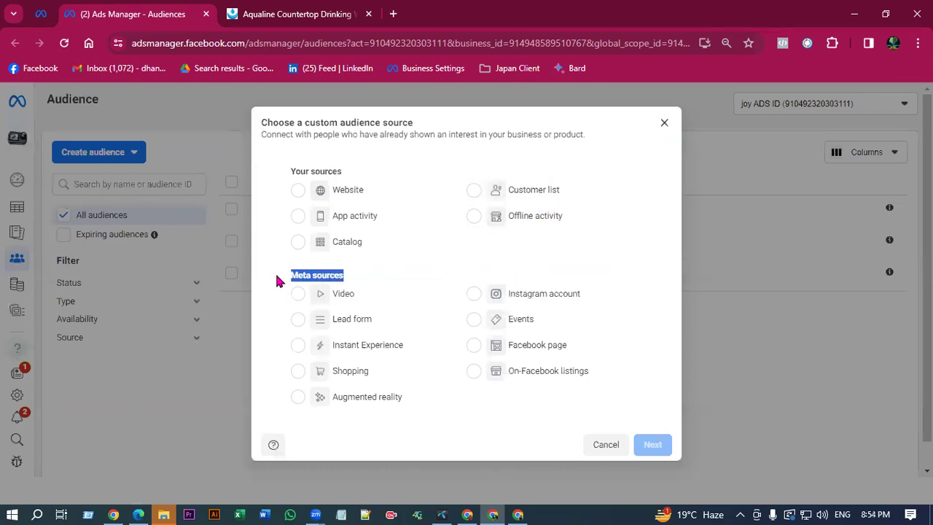
{"action": "left_click", "coordinate": [269, 302]}
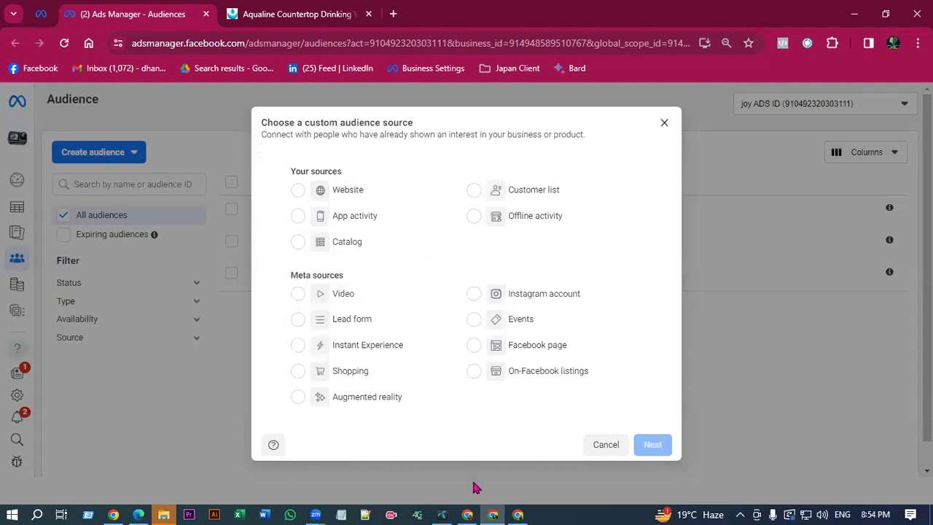
- Switch to the FB Mastery Class document in Google Docs and extend the Fashion Video 1 checklist item to "Fashion Video 1=1M 80%"
{"action": "left_click", "coordinate": [474, 512]}
{"action": "left_click", "coordinate": [382, 325]}
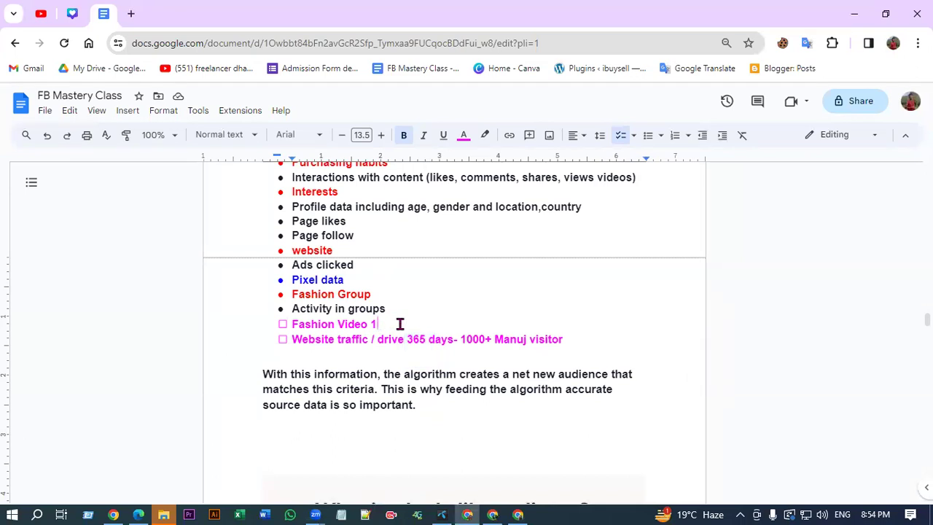
{"action": "type", "text": "=10"}
{"action": "key", "text": "BackSpace"}
{"action": "key", "text": "BackSpace"}
{"action": "type", "text": "1m"}
{"action": "key", "text": "BackSpace"}
{"action": "type", "text": "M"}
{"action": "type", "text": "80%"}
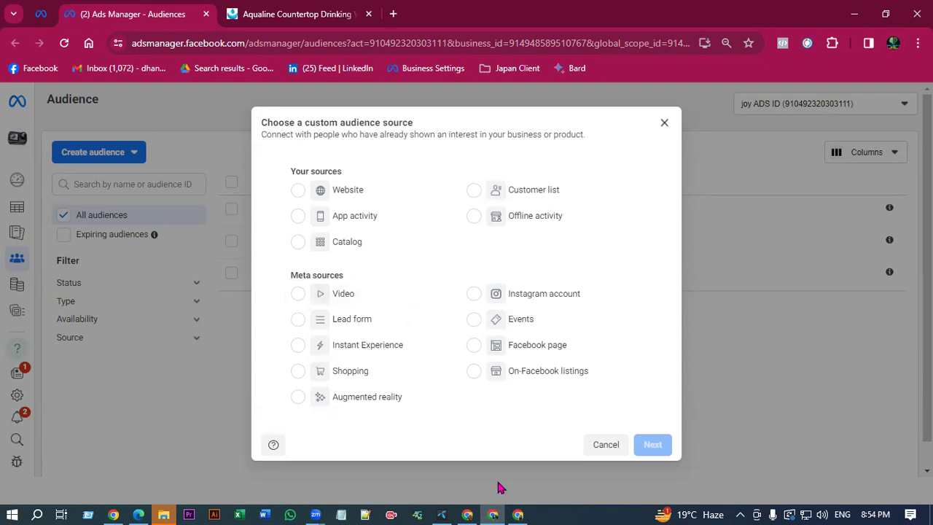
- Switch back to the Ads Manager audiences page and continue with Video as the custom audience source
{"action": "key", "text": "alt+Tab"}
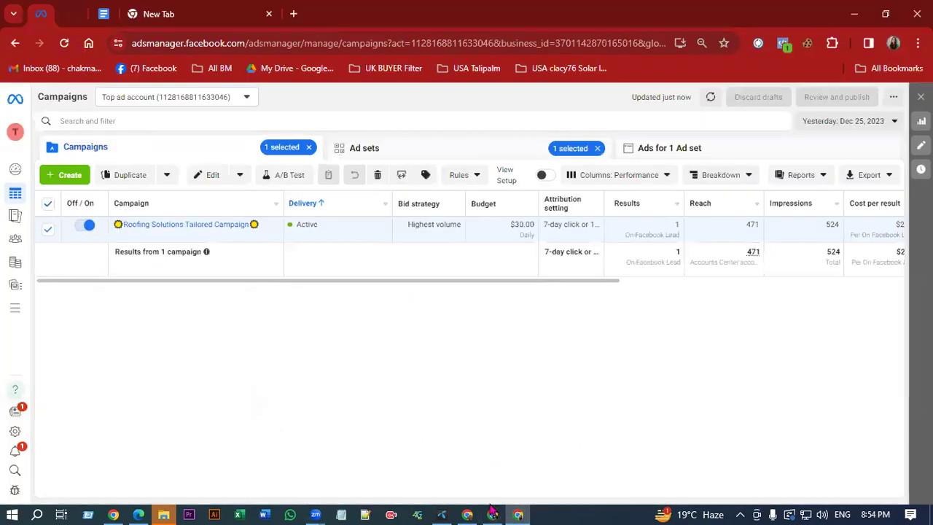
{"action": "key", "text": "alt+Tab"}
{"action": "left_click", "coordinate": [467, 515]}
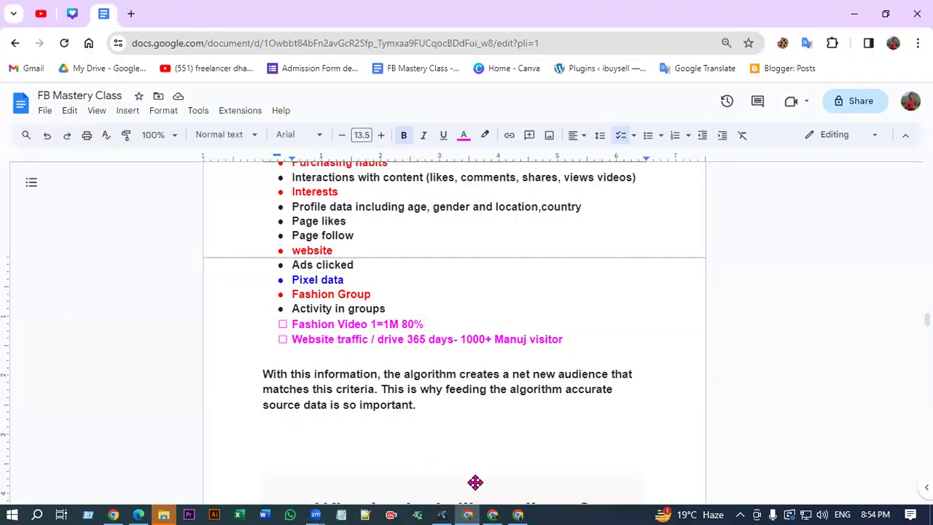
{"action": "left_click", "coordinate": [517, 513]}
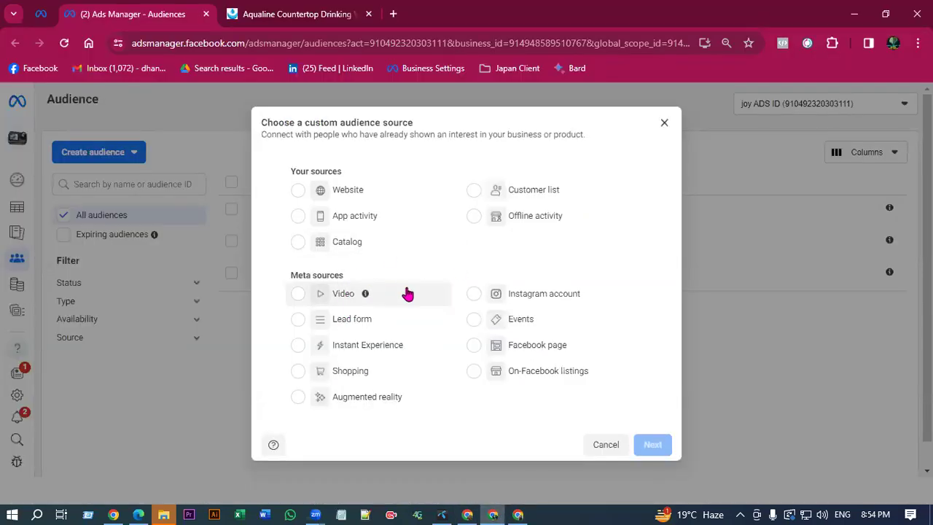
{"action": "left_click", "coordinate": [325, 296]}
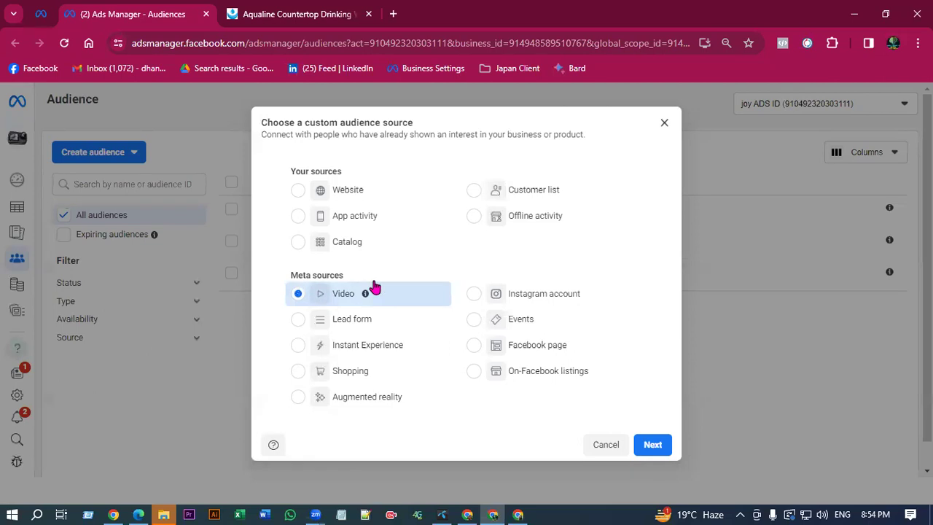
{"action": "left_click", "coordinate": [658, 445]}
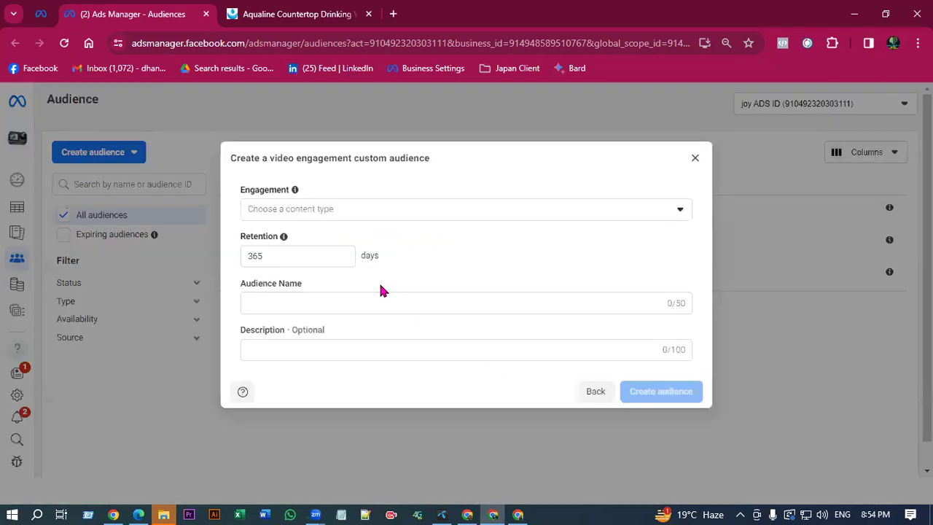
- Set the custom audience's engagement to "People who have watched at 95% of your video"
{"action": "left_click", "coordinate": [339, 210]}
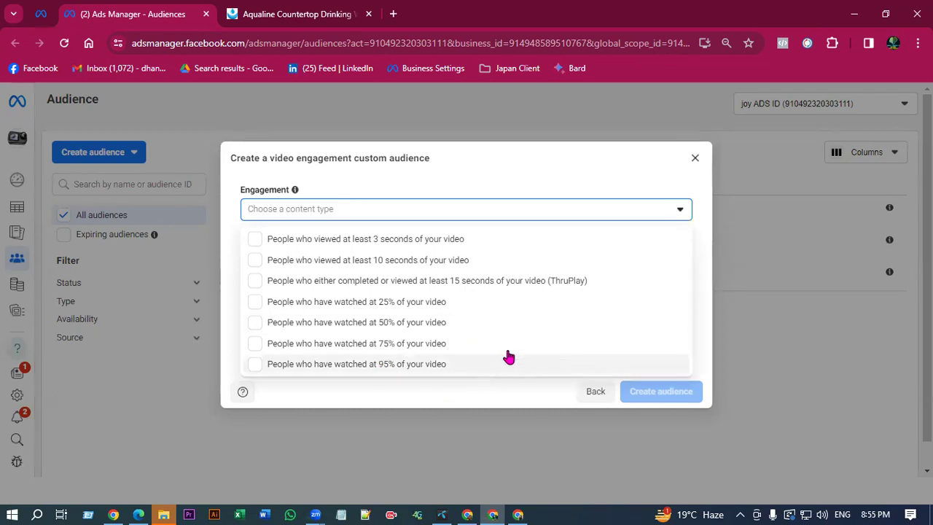
{"action": "left_click", "coordinate": [255, 365]}
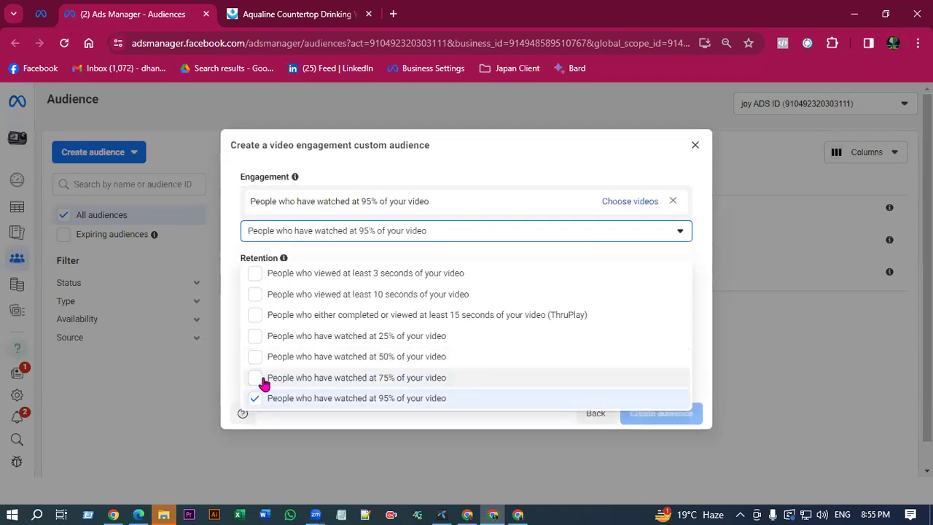
- Add "People who have watched at 75% of your video" and "People who have watched at 50% of your video" to the engagement criteria
{"action": "left_click", "coordinate": [257, 379]}
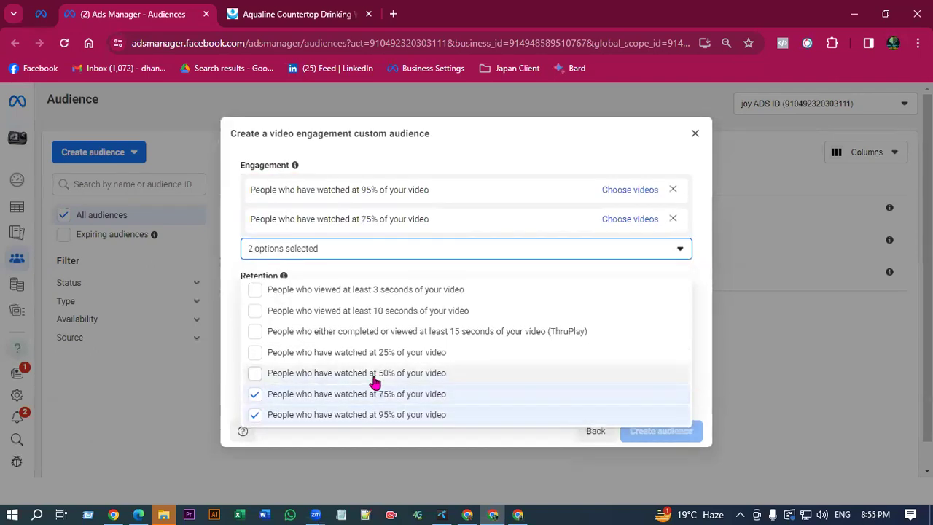
{"action": "left_click", "coordinate": [258, 372]}
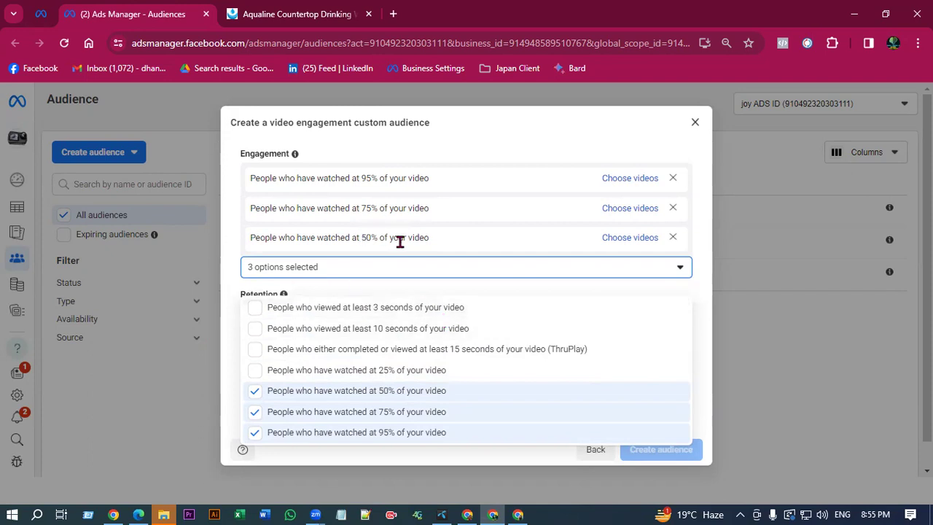
{"action": "left_click", "coordinate": [360, 238]}
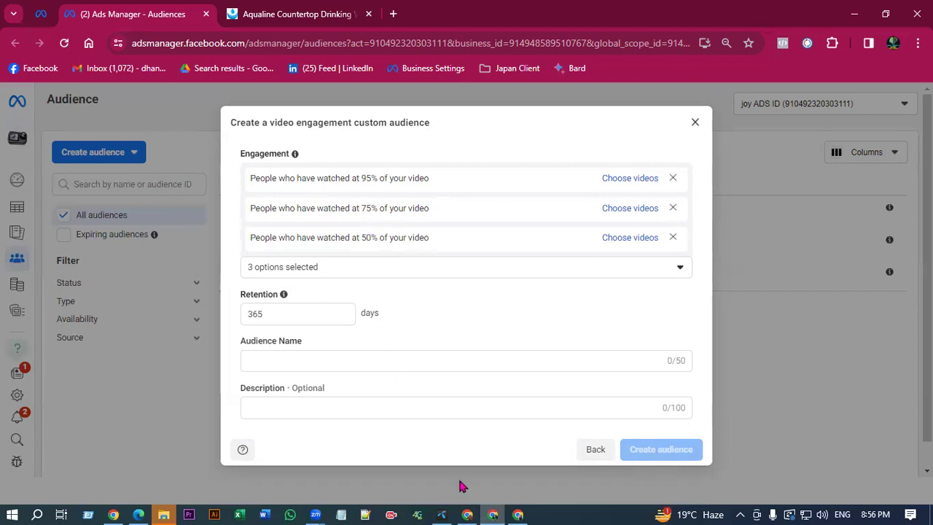
- Switch to the FB Mastery Class document in Google Docs and replace the Fashion Video 1 item's percentage with "75%,"
{"action": "left_click", "coordinate": [467, 515]}
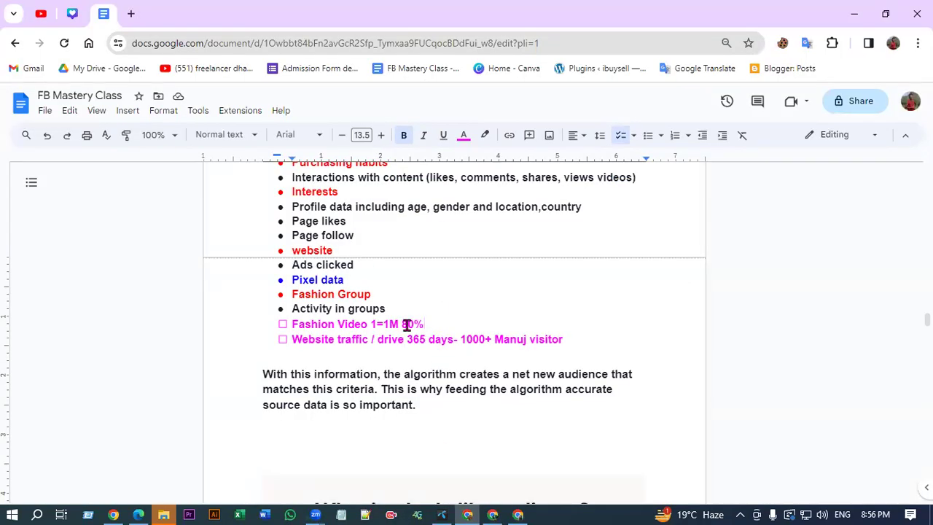
{"action": "left_click", "coordinate": [493, 514]}
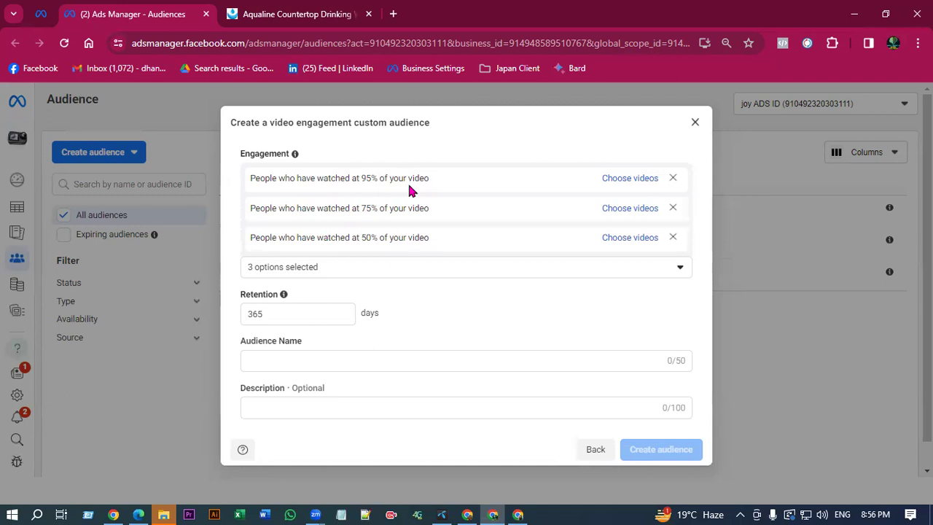
{"action": "left_click", "coordinate": [467, 515]}
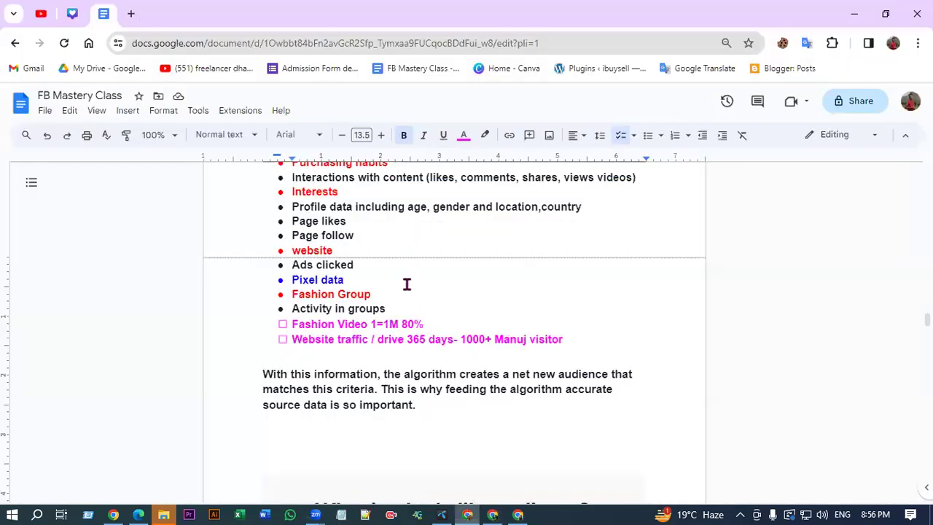
{"action": "left_click", "coordinate": [450, 323]}
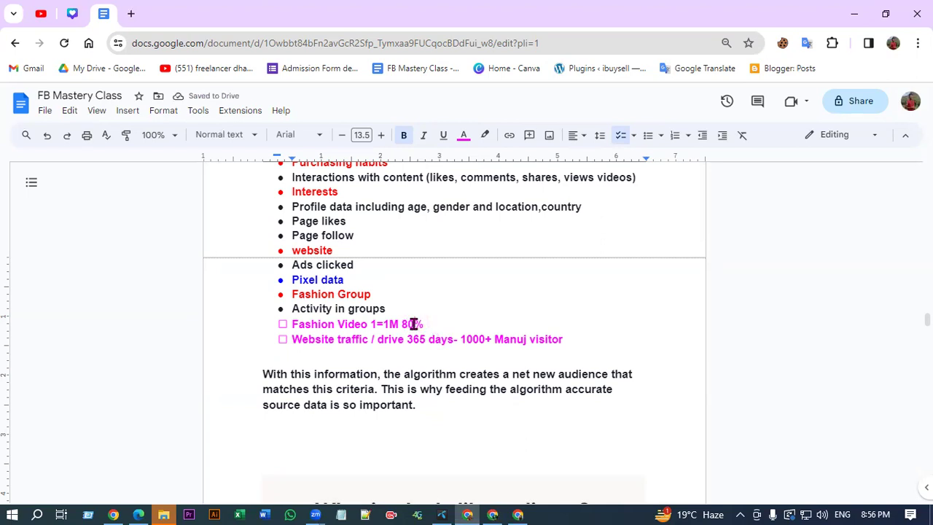
{"action": "key", "text": "BackSpace"}
{"action": "key", "text": "BackSpace"}
{"action": "key", "text": "BackSpace"}
{"action": "key", "text": "BackSpace"}
{"action": "type", "text": "75%, "}
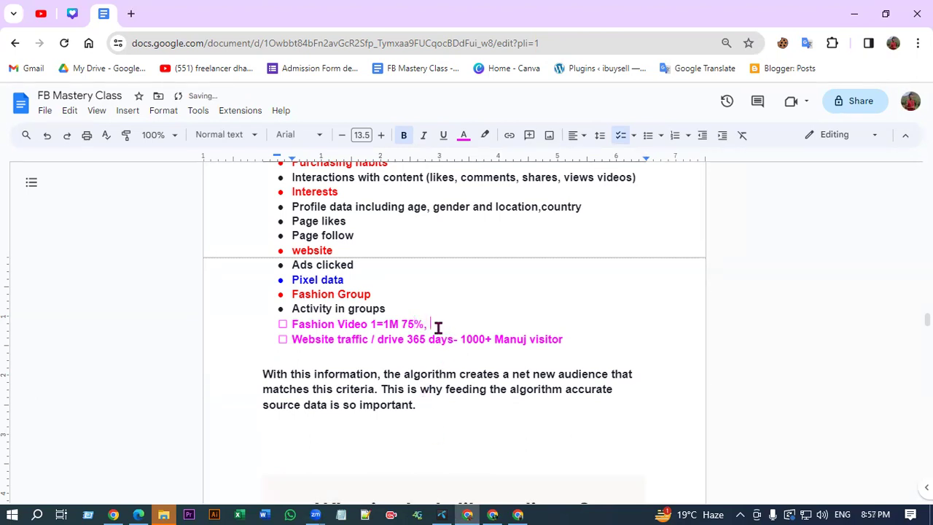
- Append "95, 50%+ 70% discount offer" to the Fashion Video 1 checklist item
{"action": "type", "text": "97, 50%"}
{"action": "type", "text": "+ 70% discount off"}
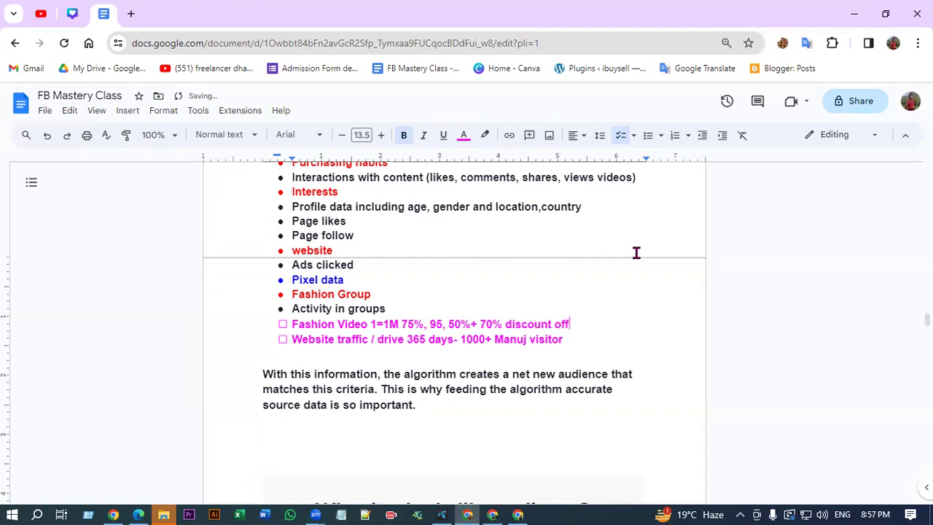
{"action": "left_click_drag", "start_coordinate": [587, 324], "coordinate": [276, 323]}
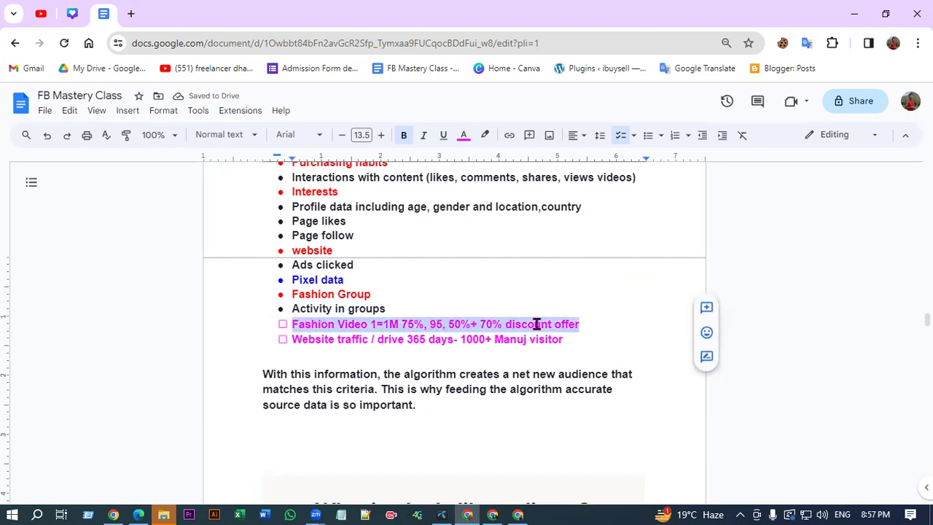
{"action": "left_click", "coordinate": [503, 323]}
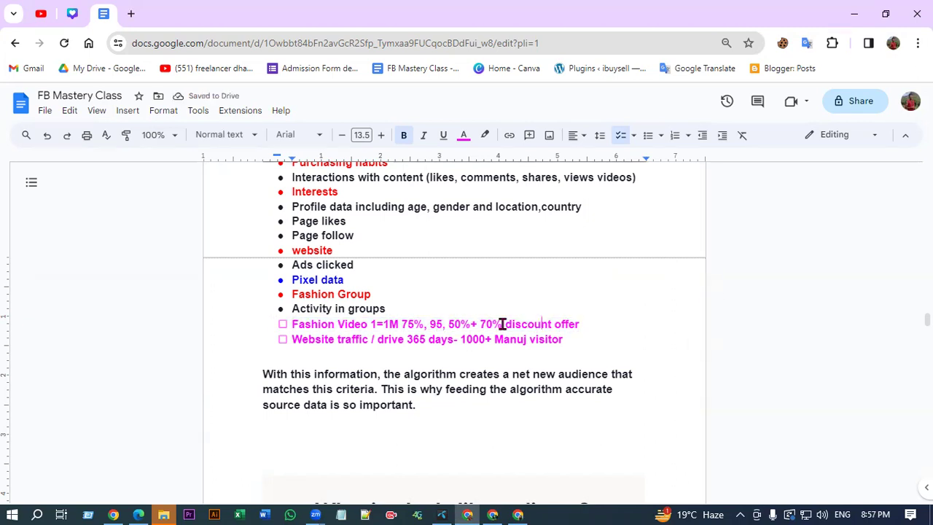
- Add "+free gift {2}" at the end of the Fashion Video 1 checklist item in the document
{"action": "left_click", "coordinate": [493, 514]}
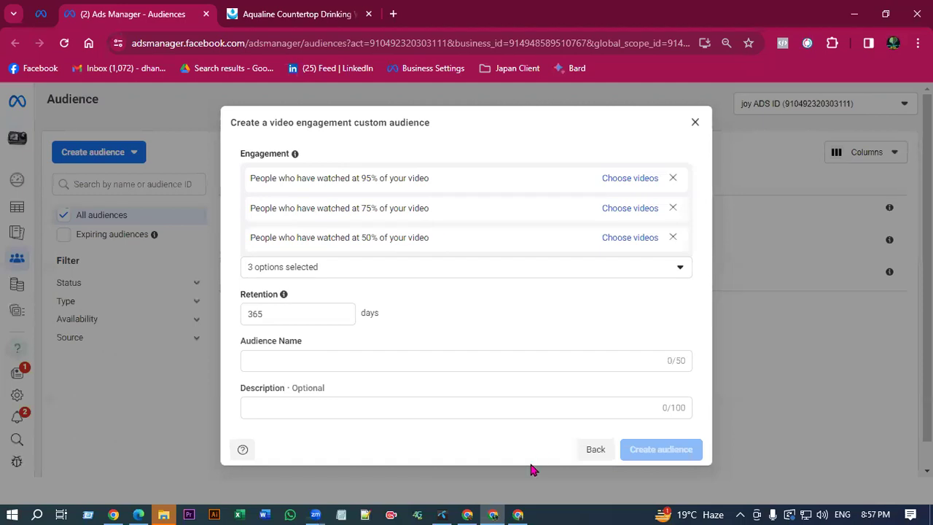
{"action": "left_click", "coordinate": [467, 515]}
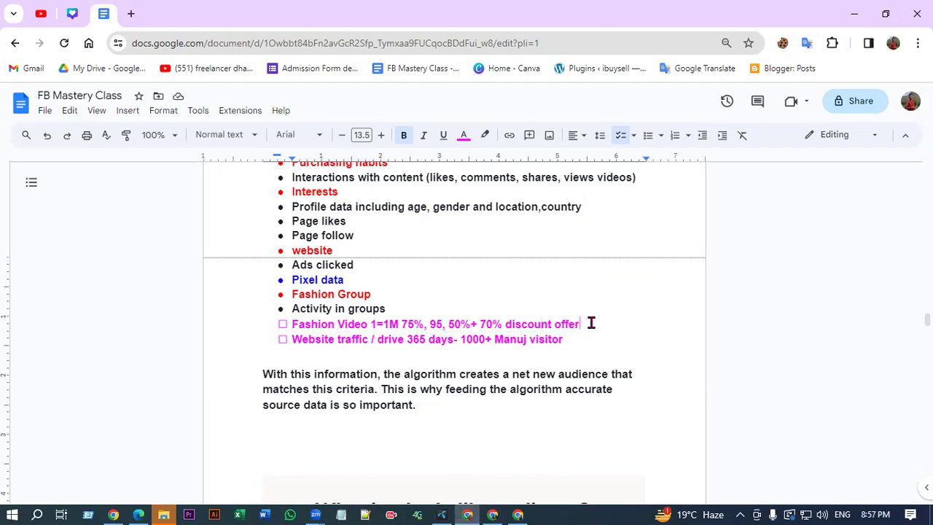
{"action": "type", "text": "+free gift 2)"}
{"action": "left_click", "coordinate": [629, 325]}
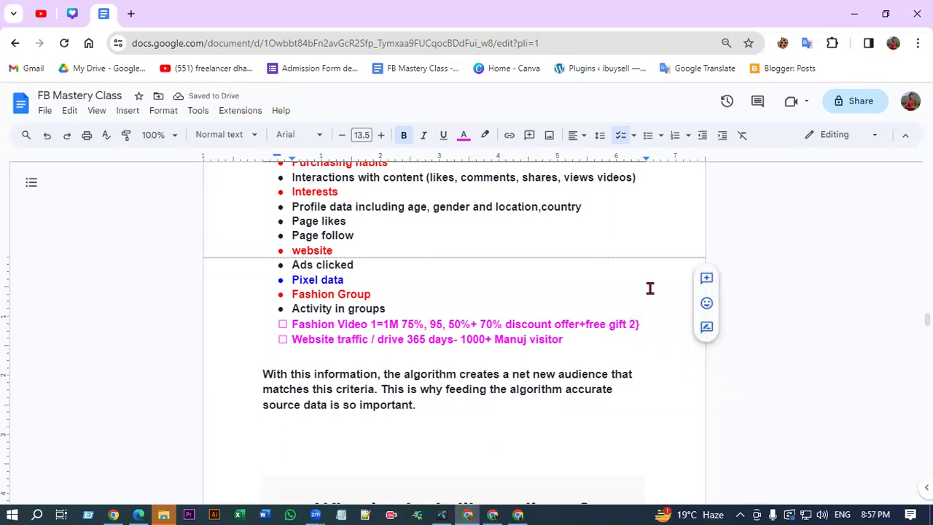
{"action": "type", "text": "{"}
{"action": "left_click", "coordinate": [651, 334]}
{"action": "left_click", "coordinate": [658, 321]}
{"action": "left_click_drag", "start_coordinate": [658, 321], "coordinate": [651, 321]}
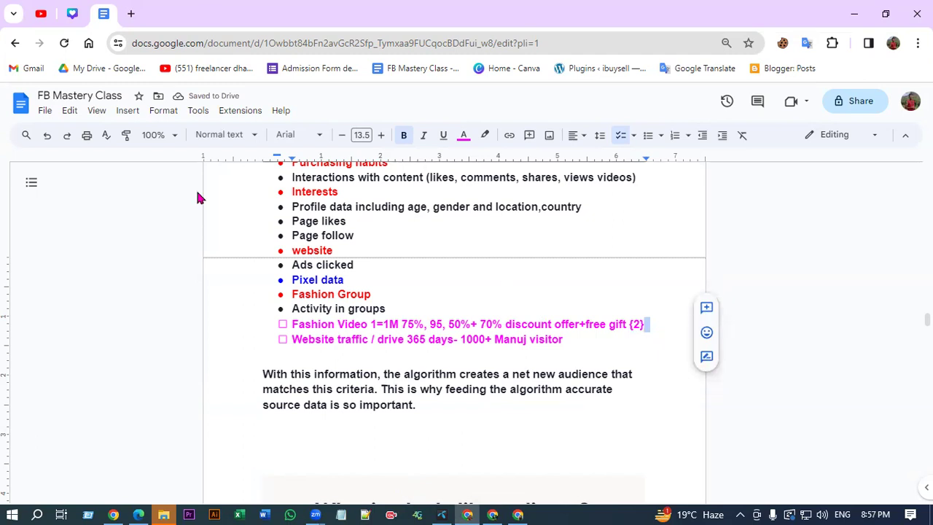
- Switch to the Aqualine Countertop Drinking Water Filter page in the browser and examine its title, pricing, product options and description
{"action": "key", "text": "alt+Tab"}
{"action": "scroll", "coordinate": [384, 245], "scroll_direction": "up", "scroll_amount": 1}
{"action": "scroll", "coordinate": [645, 244], "scroll_direction": "up", "scroll_amount": 1}
{"action": "scroll", "coordinate": [620, 197], "scroll_direction": "down", "scroll_amount": 2}
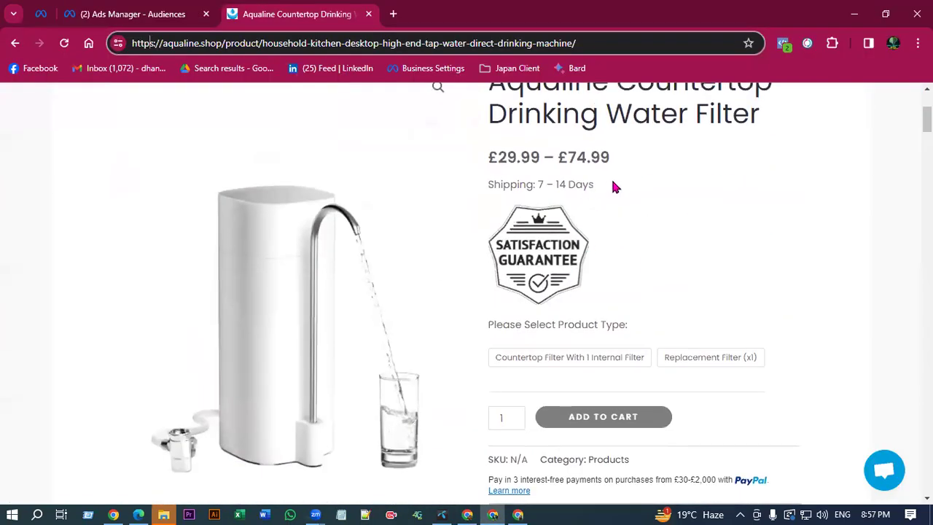
{"action": "scroll", "coordinate": [594, 219], "scroll_direction": "up", "scroll_amount": 1}
{"action": "left_click_drag", "start_coordinate": [854, 195], "coordinate": [475, 108]}
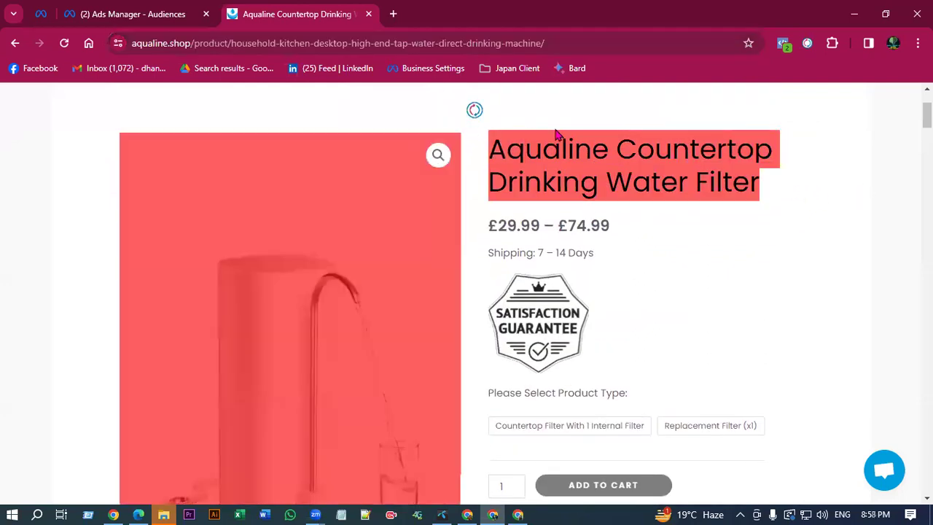
{"action": "left_click", "coordinate": [281, 243]}
{"action": "scroll", "coordinate": [282, 243], "scroll_direction": "down", "scroll_amount": 3}
{"action": "scroll", "coordinate": [259, 232], "scroll_direction": "down", "scroll_amount": 10}
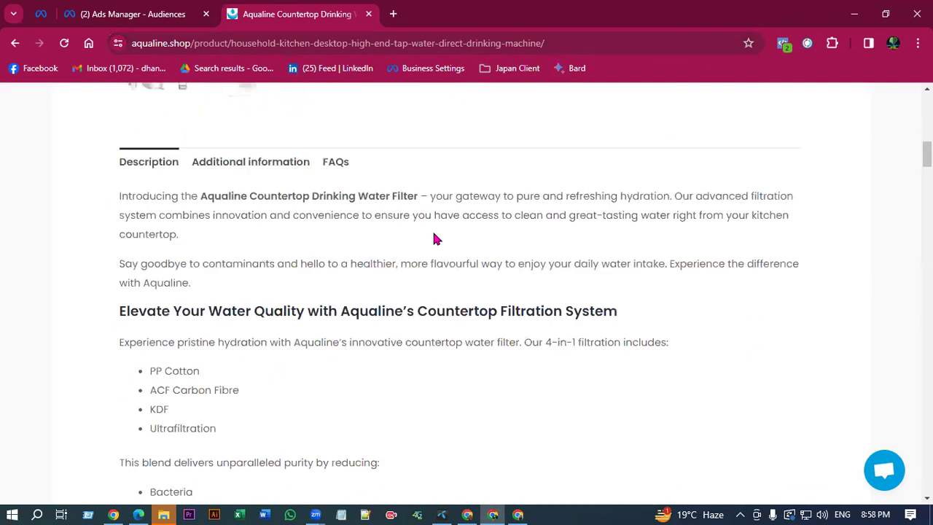
{"action": "scroll", "coordinate": [435, 239], "scroll_direction": "down", "scroll_amount": 3}
{"action": "scroll", "coordinate": [432, 237], "scroll_direction": "up", "scroll_amount": 7}
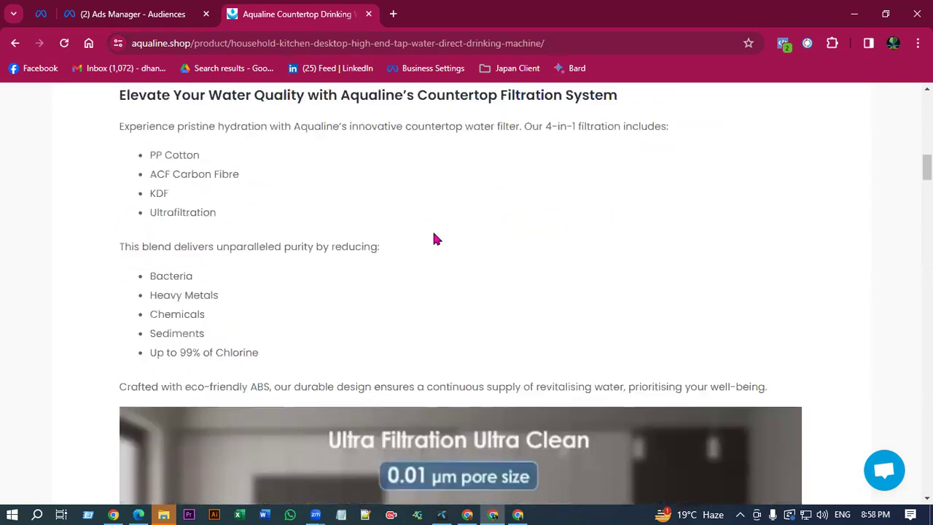
{"action": "scroll", "coordinate": [447, 239], "scroll_direction": "up", "scroll_amount": 4}
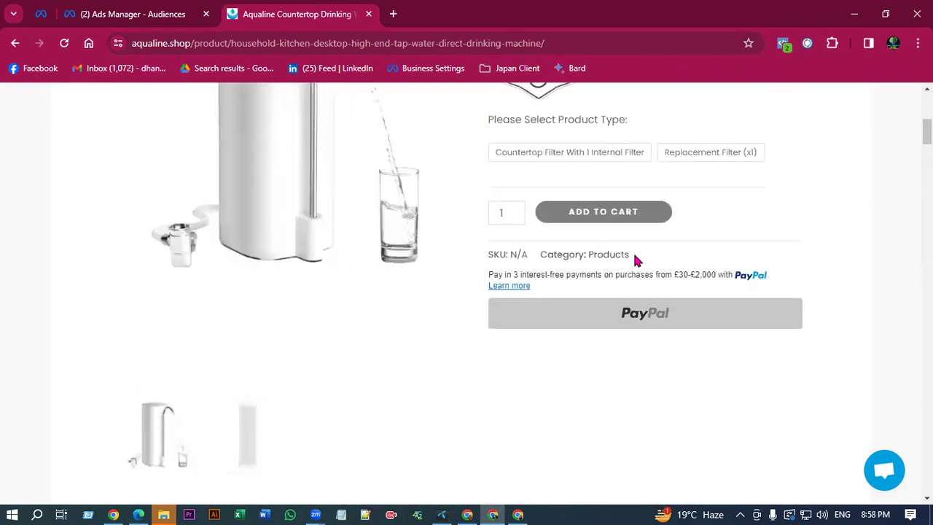
- Switch back to the Ads Manager audiences page and name the video engagement custom audience "Video watch audiences"
{"action": "left_click", "coordinate": [158, 8]}
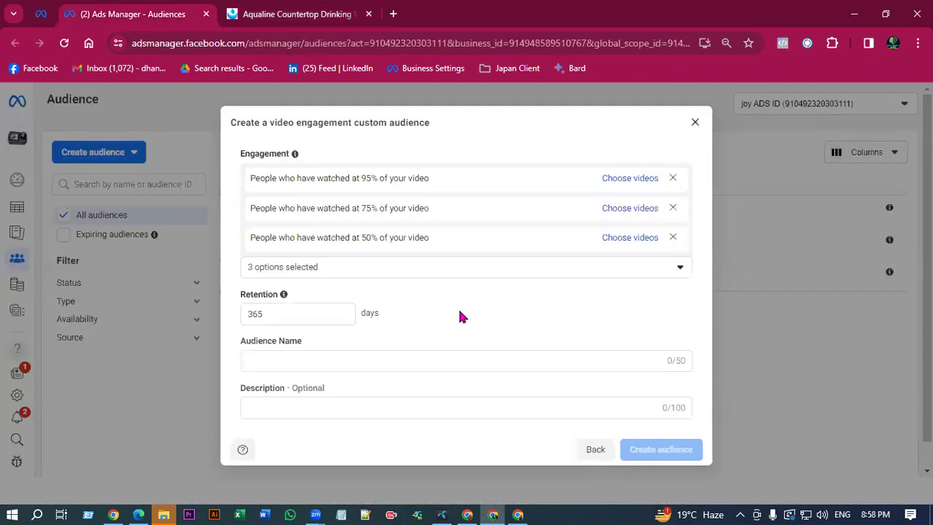
{"action": "left_click", "coordinate": [287, 362]}
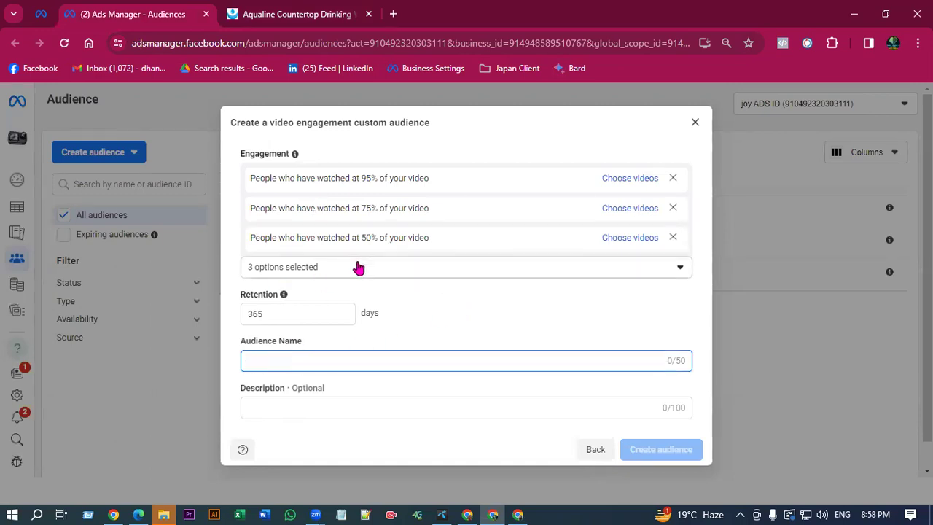
{"action": "triple_click", "coordinate": [394, 123]}
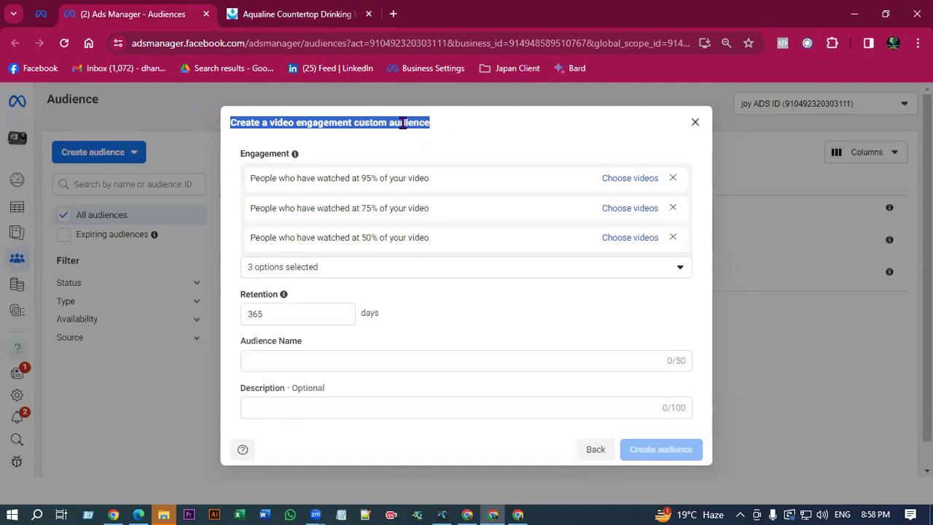
{"action": "left_click", "coordinate": [300, 360]}
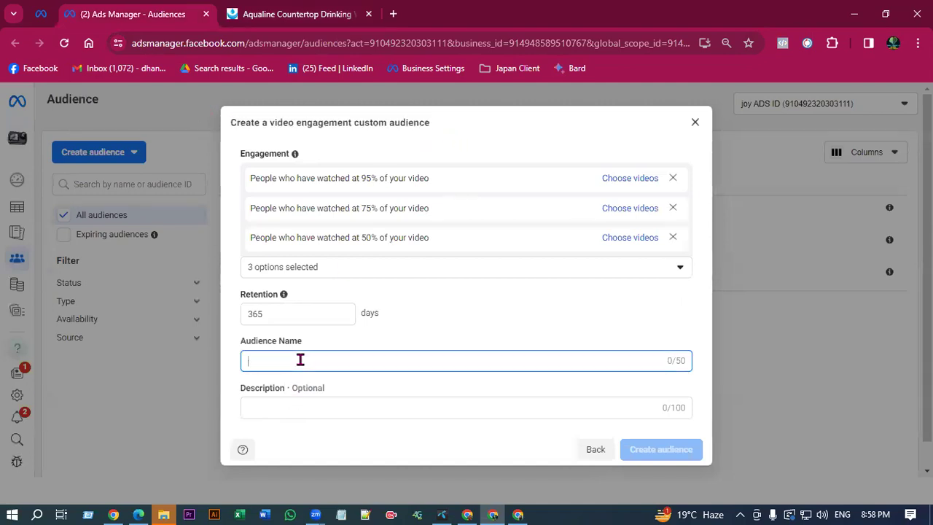
{"action": "type", "text": "Video watch audien"}
{"action": "type", "text": "ces"}
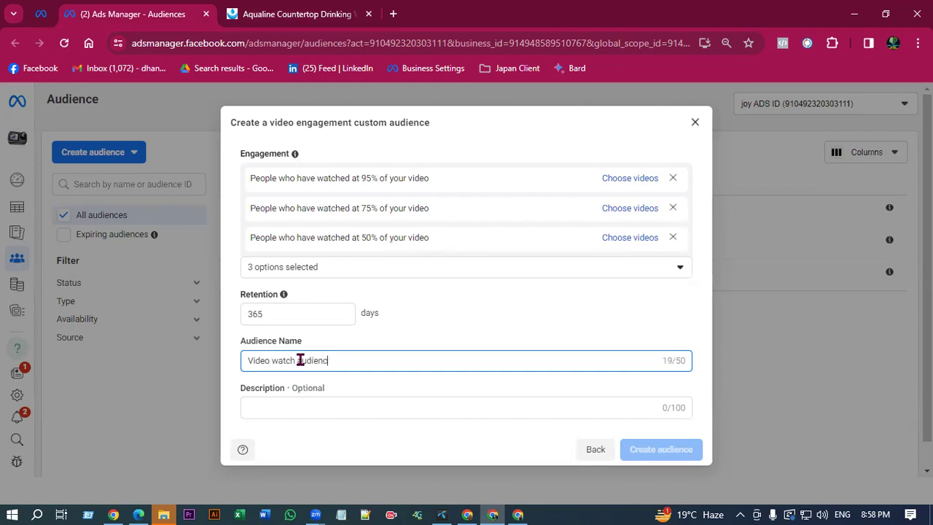
{"action": "left_click", "coordinate": [353, 348]}
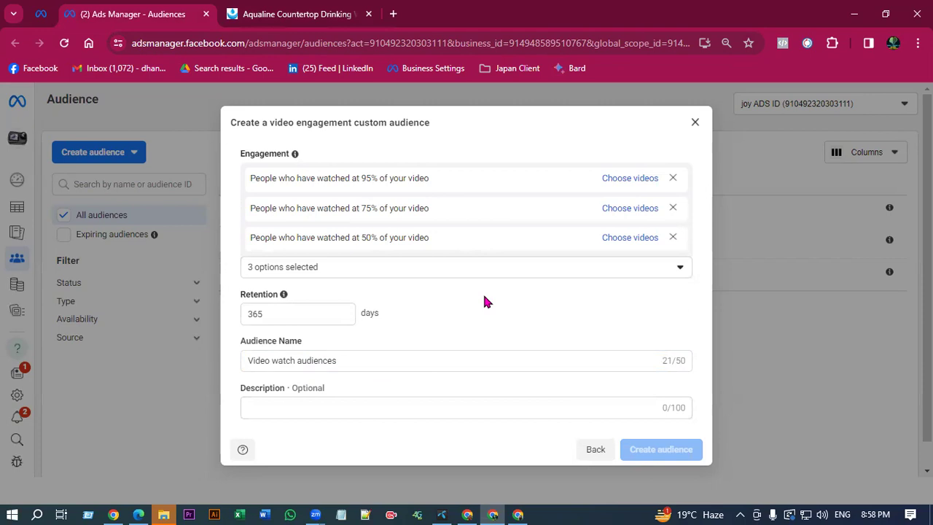
- Add the 25% watched, at least 10 seconds viewed and 15-second ThruPlay options to the audience's engagement criteria
{"action": "left_click", "coordinate": [365, 268]}
{"action": "left_click", "coordinate": [374, 271]}
{"action": "left_click", "coordinate": [672, 271]}
{"action": "left_click", "coordinate": [258, 365]}
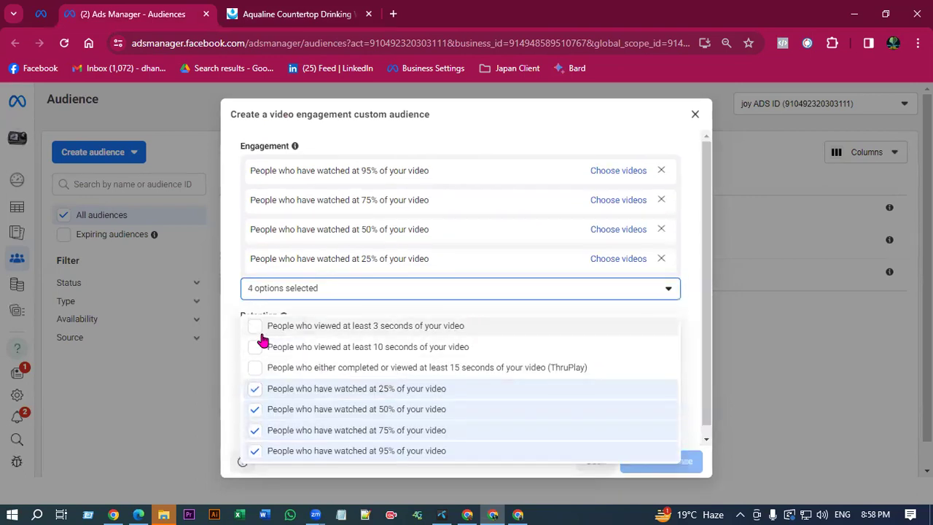
{"action": "left_click", "coordinate": [261, 350]}
{"action": "left_click", "coordinate": [259, 347]}
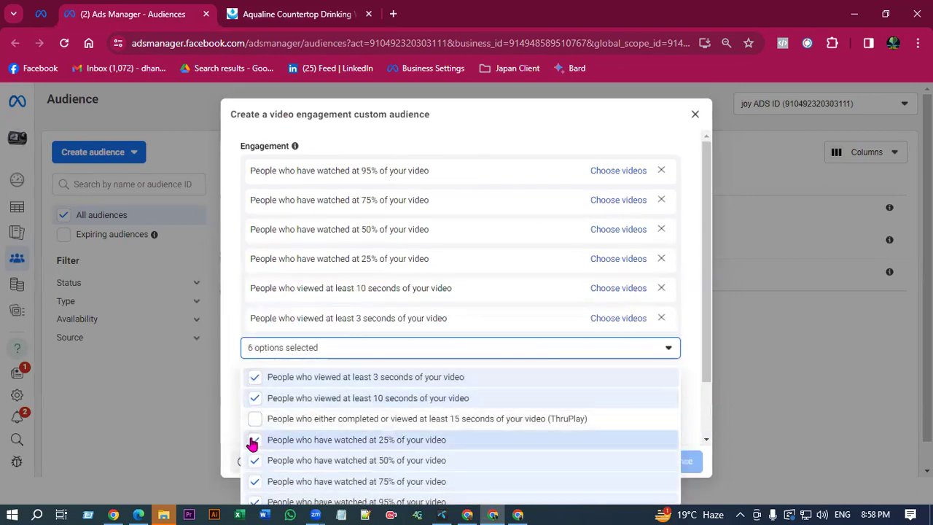
{"action": "left_click", "coordinate": [264, 417]}
{"action": "left_click", "coordinate": [255, 410]}
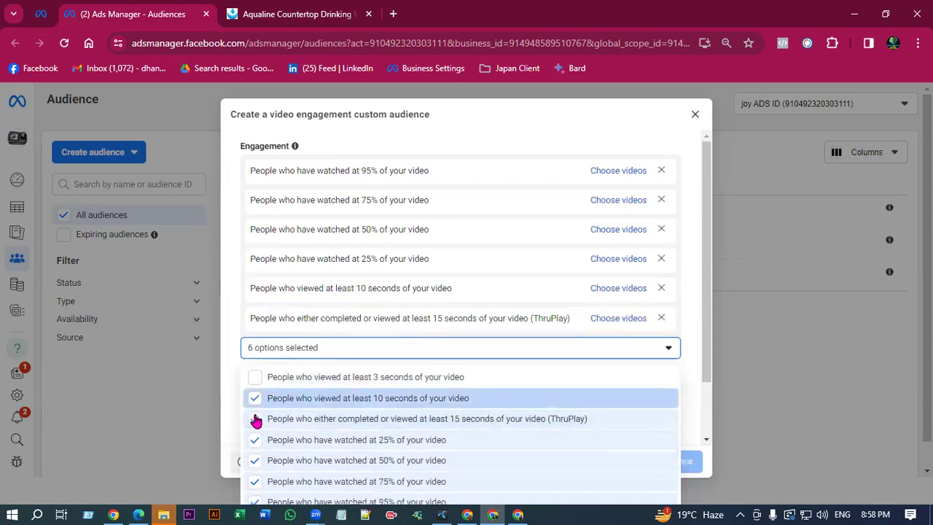
{"action": "left_click", "coordinate": [306, 376]}
- Remove every engagement criterion except "People who have watched at 95% of your video"
{"action": "scroll", "coordinate": [306, 375], "scroll_direction": "down", "scroll_amount": 1}
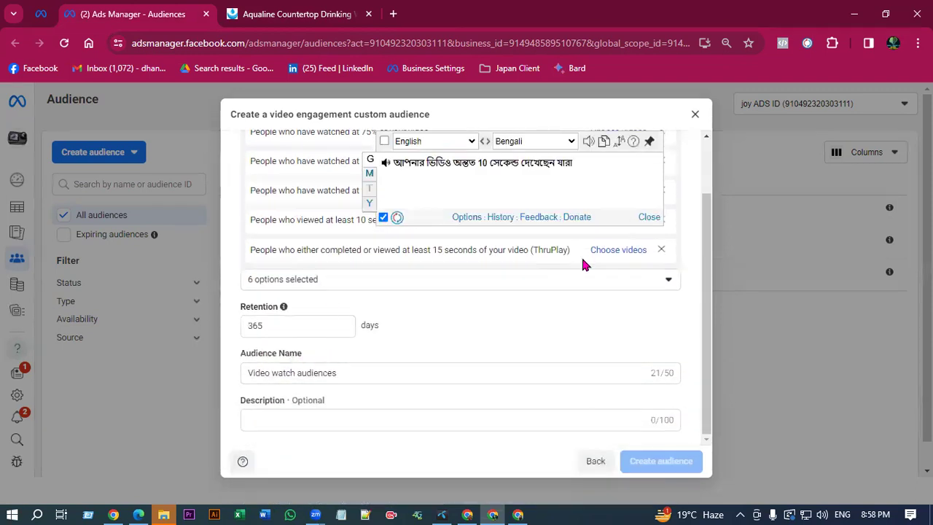
{"action": "left_click", "coordinate": [586, 290]}
{"action": "left_click", "coordinate": [661, 250]}
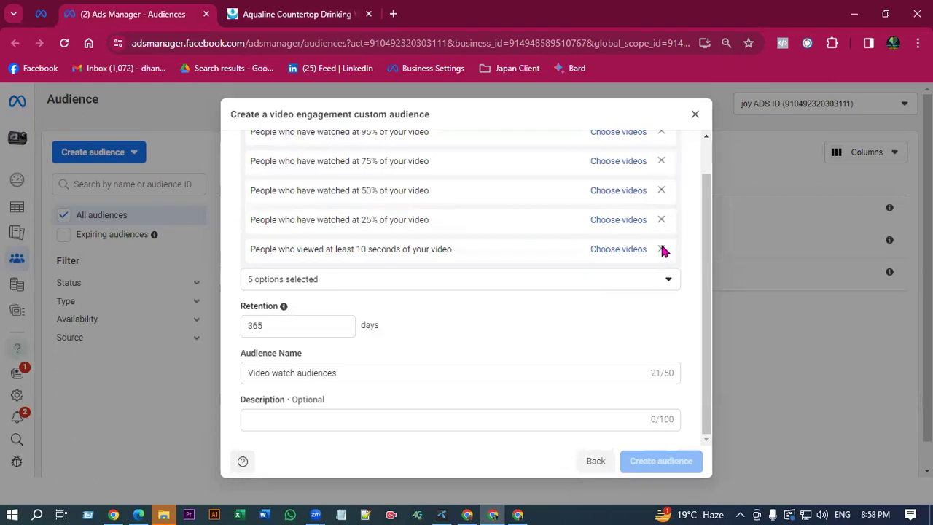
{"action": "left_click", "coordinate": [661, 249]}
{"action": "left_click", "coordinate": [663, 249]}
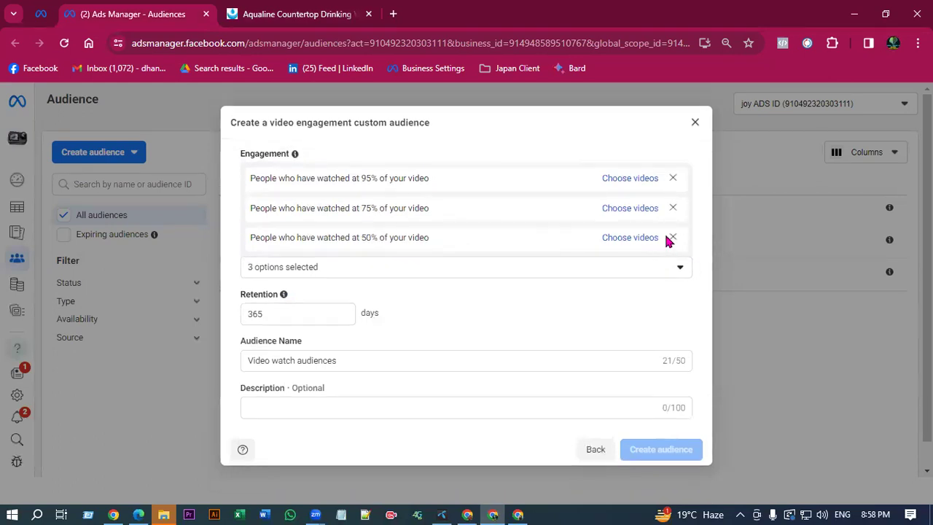
{"action": "left_click", "coordinate": [672, 238]}
{"action": "left_click", "coordinate": [673, 222]}
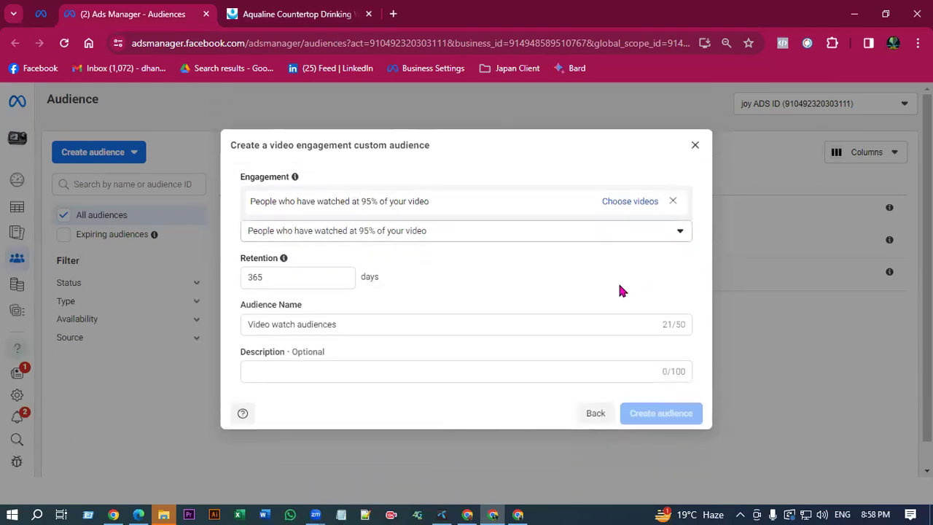
{"action": "left_click", "coordinate": [348, 232]}
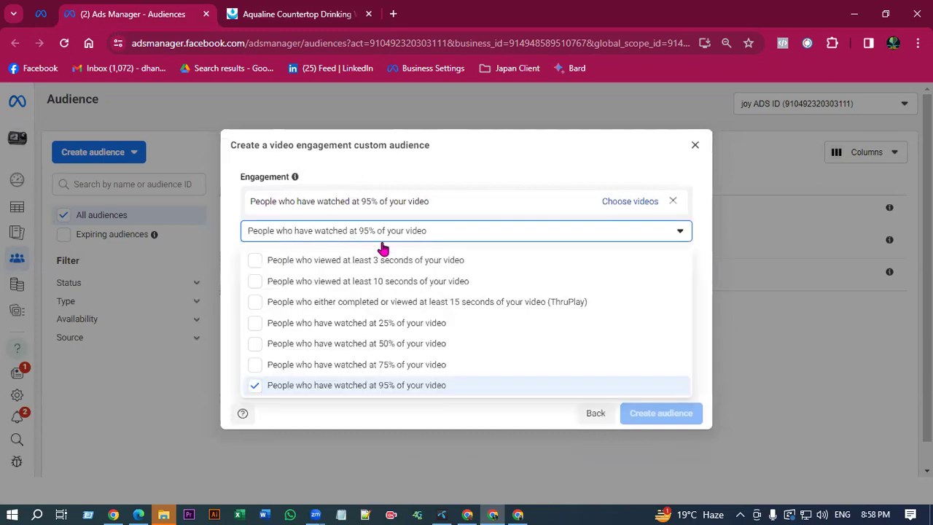
{"action": "left_click", "coordinate": [593, 163]}
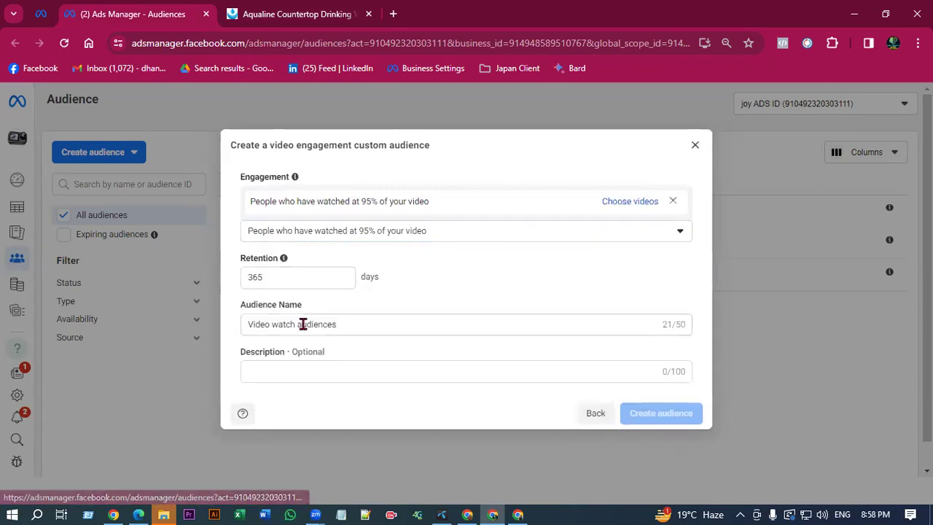
- Close the video engagement custom audience setup without creating the audience
{"action": "double_click", "coordinate": [259, 177]}
{"action": "left_click", "coordinate": [344, 145]}
{"action": "left_click_drag", "start_coordinate": [442, 144], "coordinate": [245, 153]}
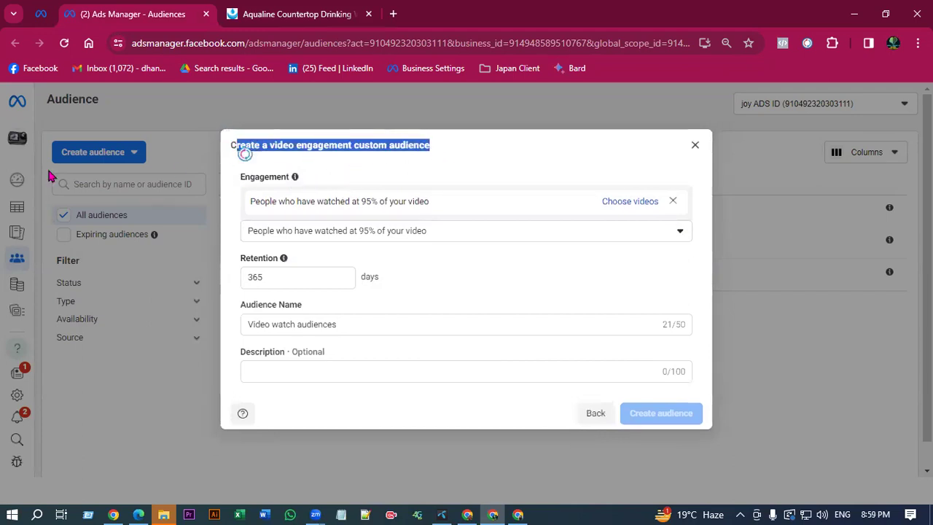
{"action": "left_click", "coordinate": [630, 404]}
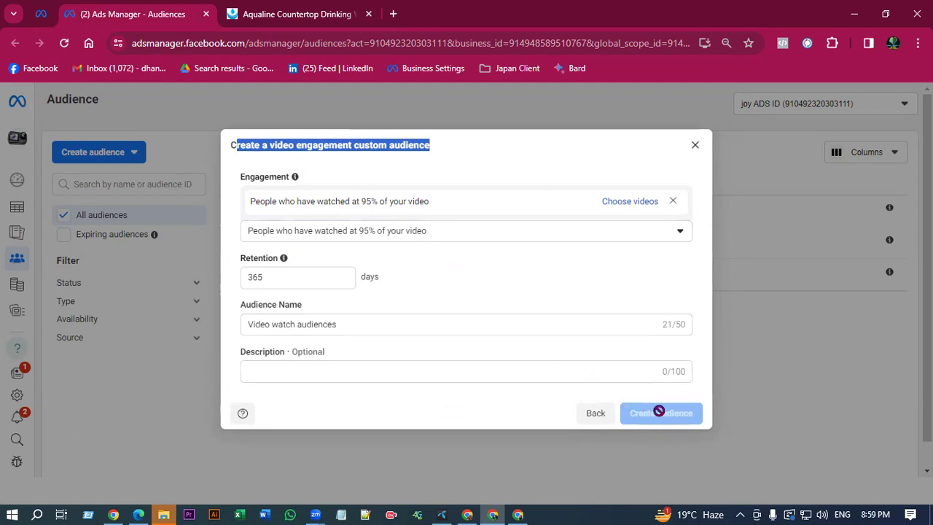
{"action": "left_click", "coordinate": [672, 201]}
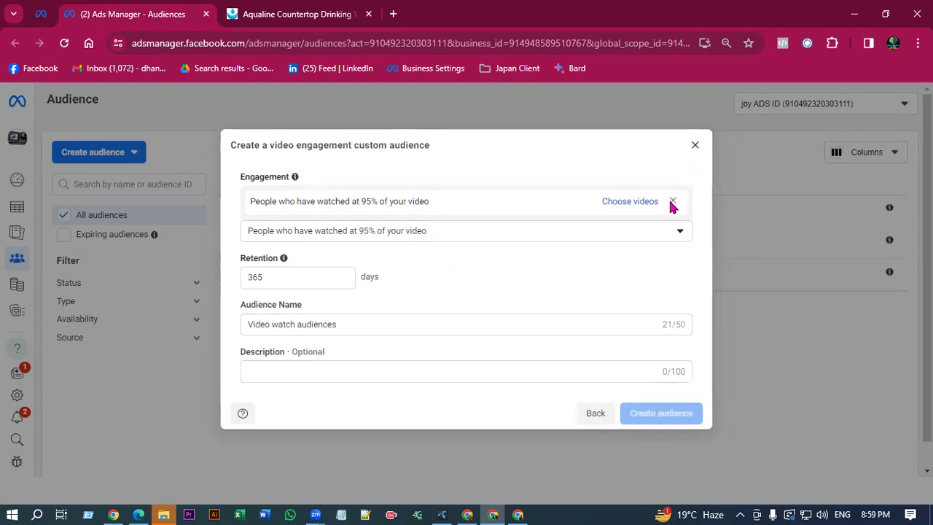
{"action": "left_click", "coordinate": [695, 157]}
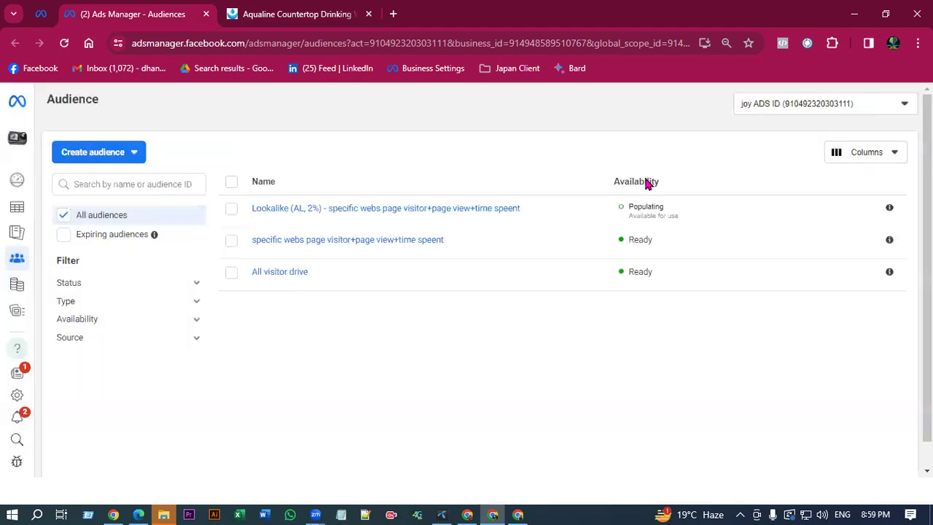
- Start a new custom audience that uses a Facebook page as its source
{"action": "left_click", "coordinate": [109, 152]}
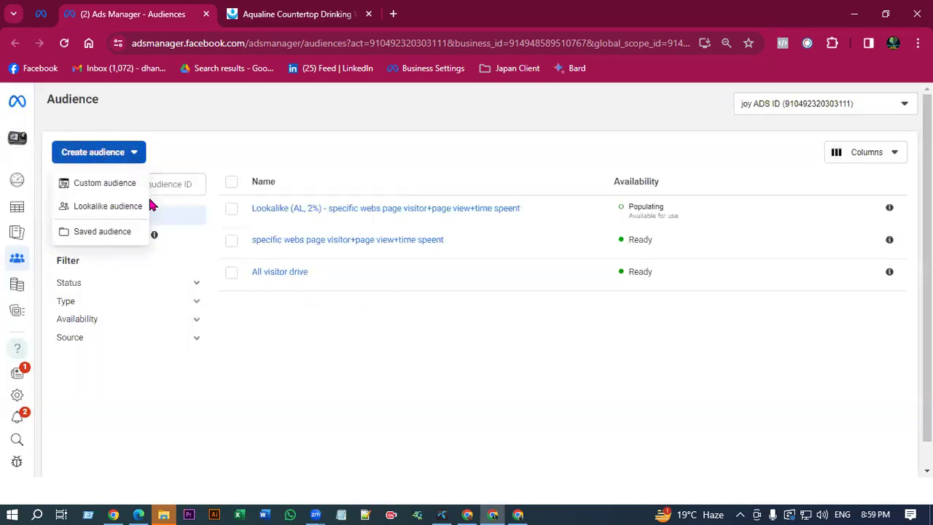
{"action": "left_click", "coordinate": [105, 184]}
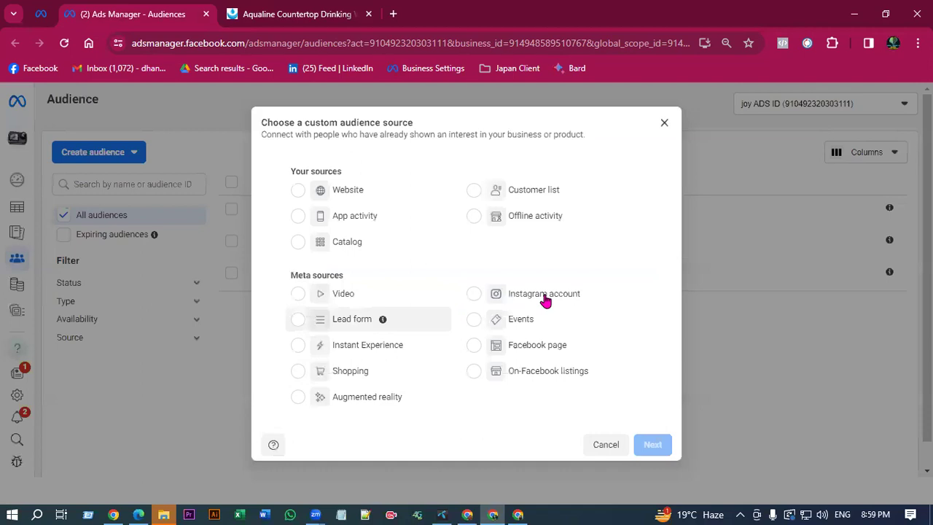
{"action": "left_click", "coordinate": [514, 350]}
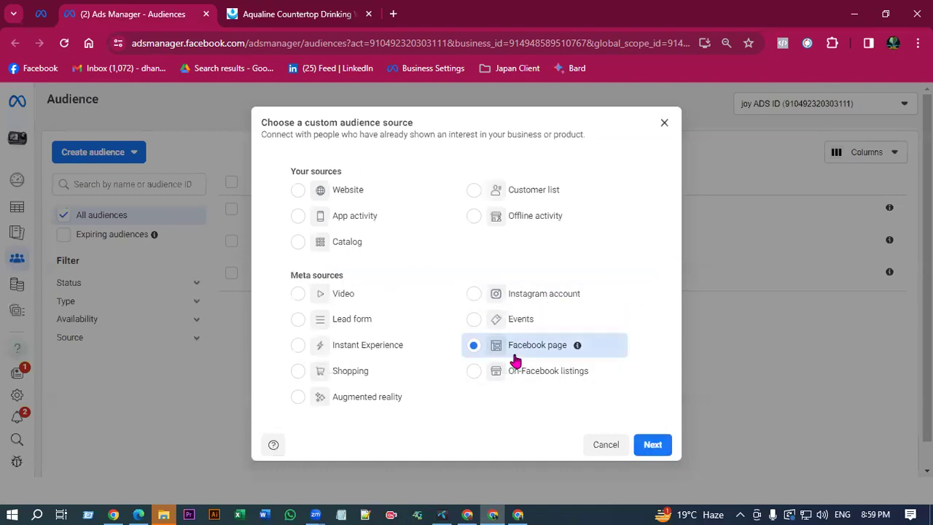
{"action": "left_click", "coordinate": [652, 444]}
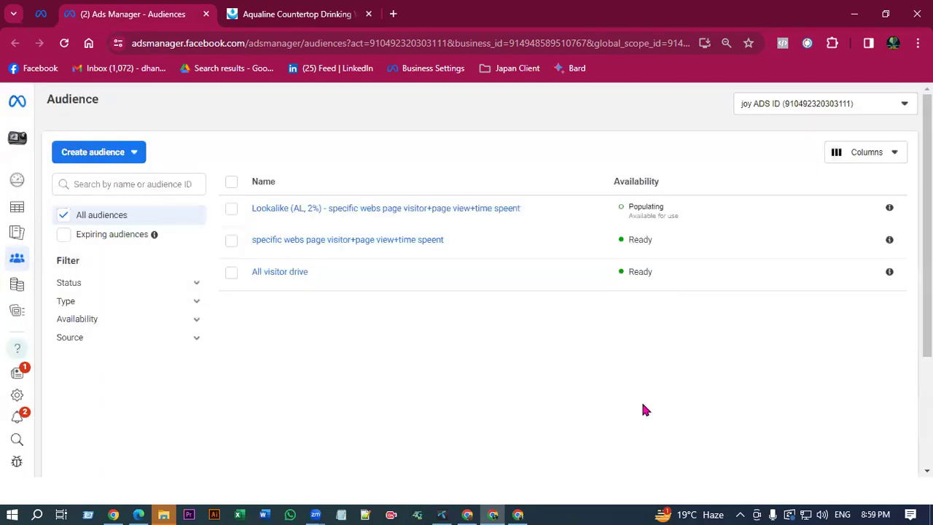
{"action": "scroll", "coordinate": [367, 236], "scroll_direction": "down", "scroll_amount": 1}
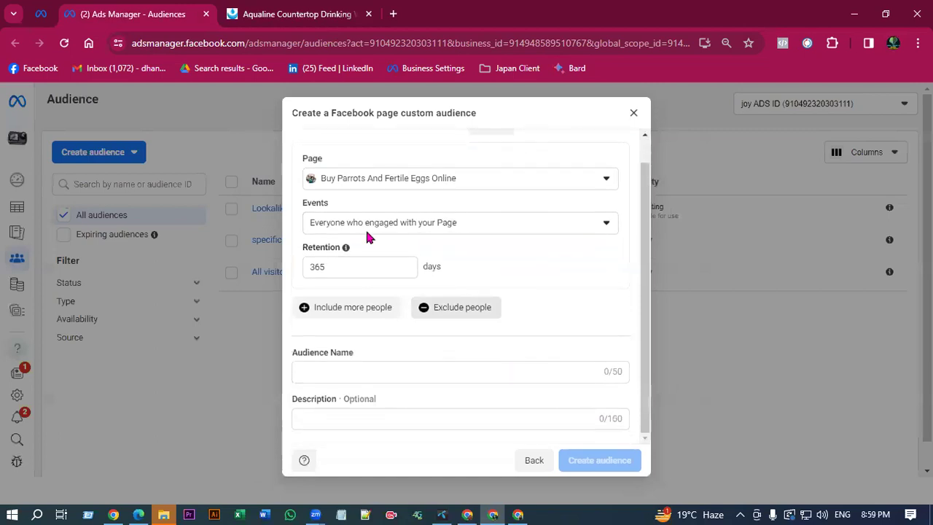
- Examine the Pages that can serve as the source and the inclusion criteria of the Facebook page custom audience
{"action": "left_click", "coordinate": [418, 187]}
{"action": "left_click", "coordinate": [418, 187]}
{"action": "left_click", "coordinate": [418, 188]}
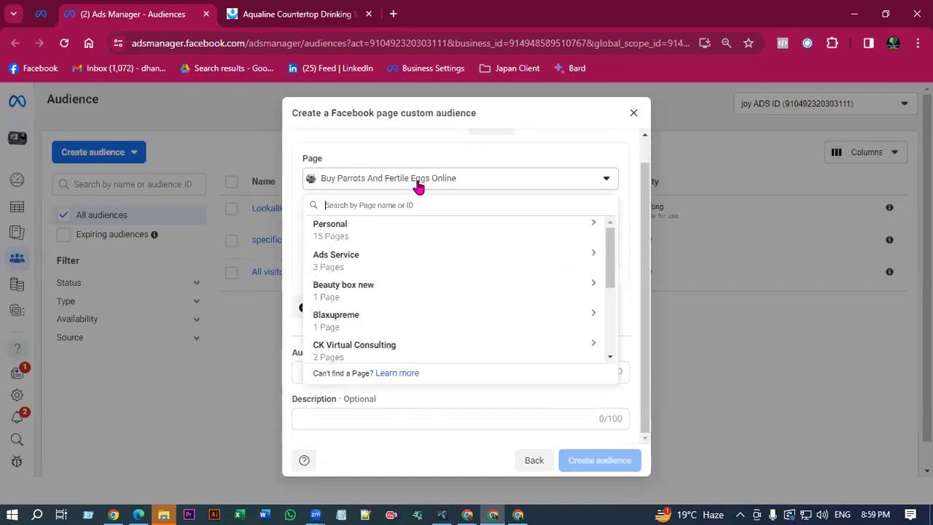
{"action": "left_click", "coordinate": [418, 188]}
{"action": "scroll", "coordinate": [444, 244], "scroll_direction": "up", "scroll_amount": 1}
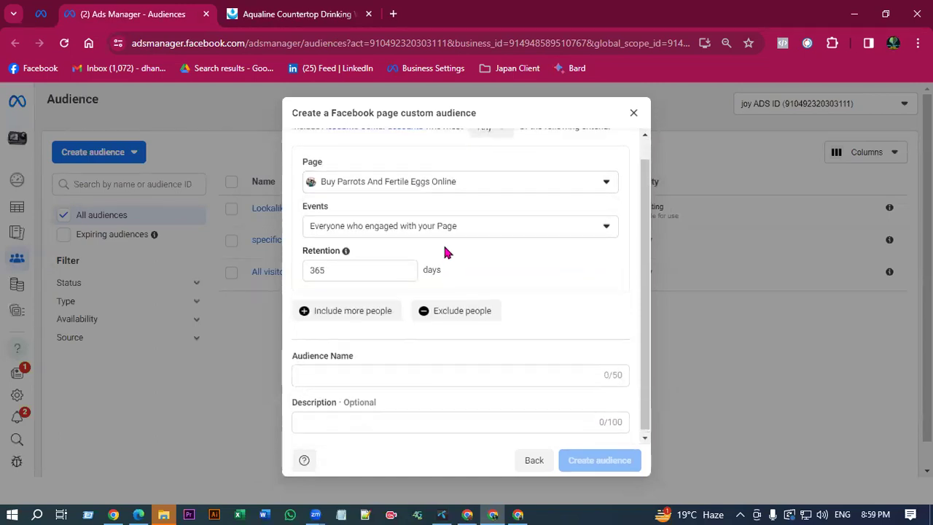
{"action": "left_click_drag", "start_coordinate": [474, 116], "coordinate": [290, 113]}
{"action": "left_click", "coordinate": [495, 154]}
{"action": "scroll", "coordinate": [408, 292], "scroll_direction": "down", "scroll_amount": 1}
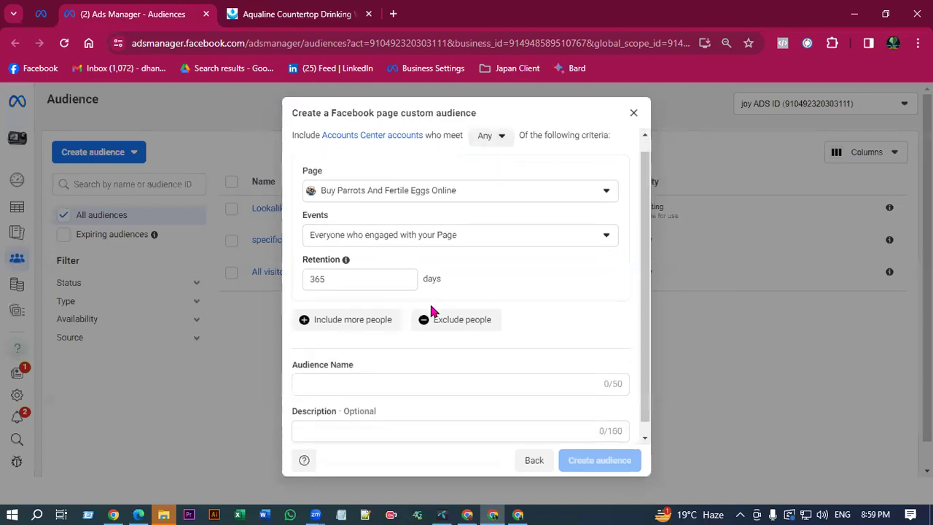
{"action": "left_click", "coordinate": [339, 307]}
{"action": "scroll", "coordinate": [420, 342], "scroll_direction": "down", "scroll_amount": 1}
{"action": "left_click", "coordinate": [371, 326]}
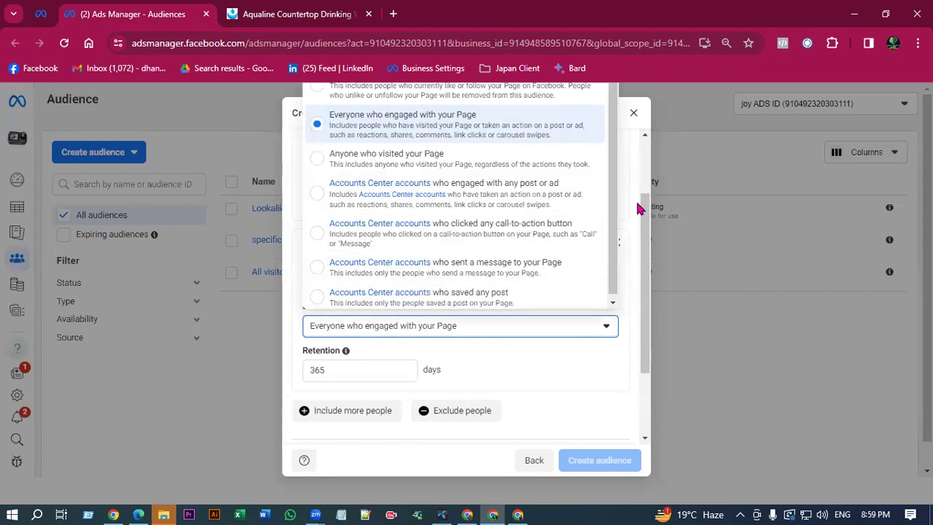
{"action": "left_click", "coordinate": [626, 133]}
{"action": "left_click", "coordinate": [616, 242]}
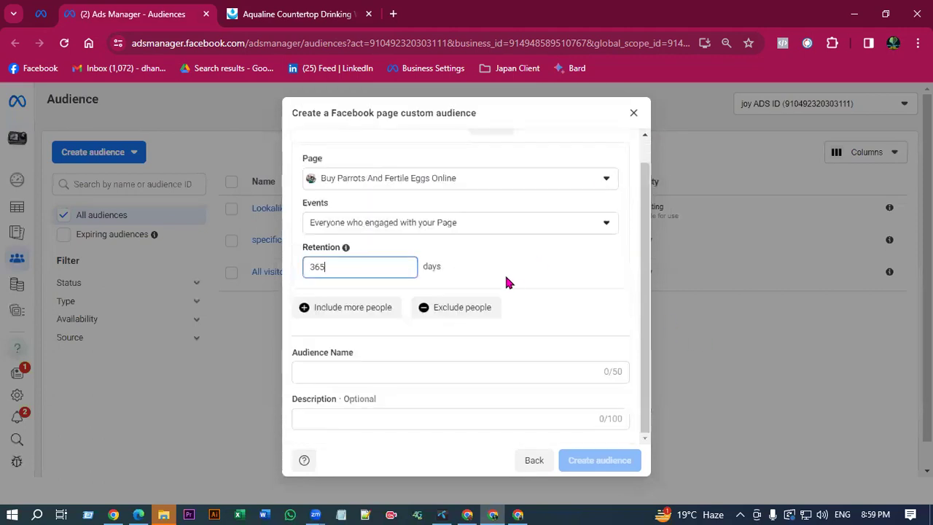
- Review the available Page events and select "Everyone who engaged with your Page" for the audience
{"action": "scroll", "coordinate": [452, 277], "scroll_direction": "up", "scroll_amount": 1}
{"action": "left_click", "coordinate": [435, 249]}
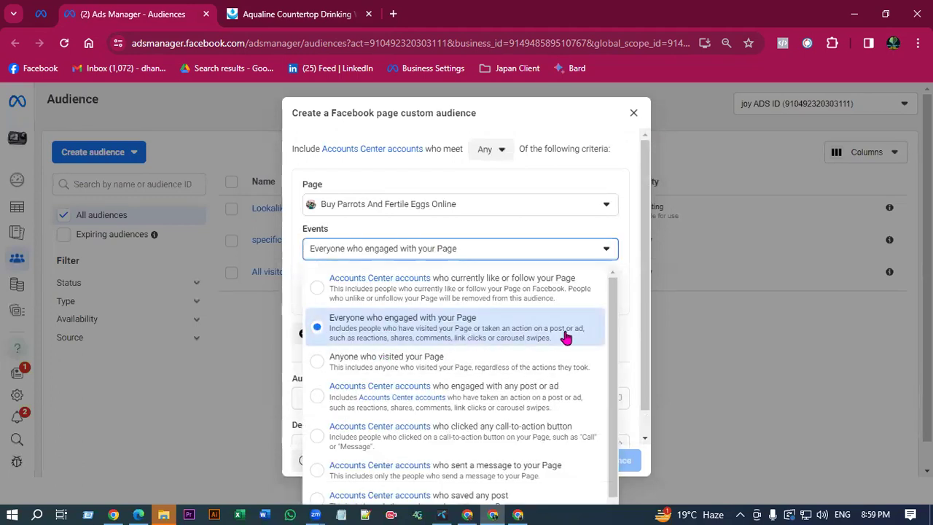
{"action": "scroll", "coordinate": [467, 357], "scroll_direction": "down", "scroll_amount": 1}
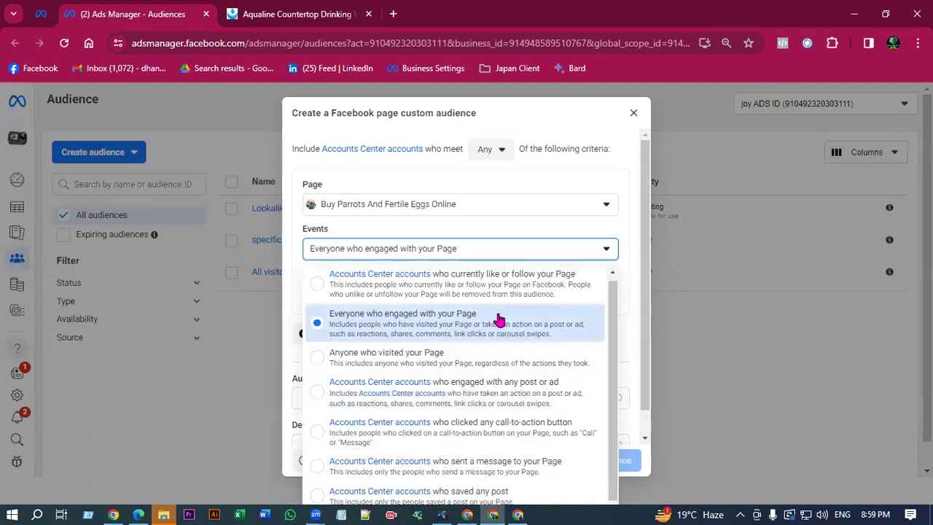
{"action": "scroll", "coordinate": [368, 313], "scroll_direction": "up", "scroll_amount": 1}
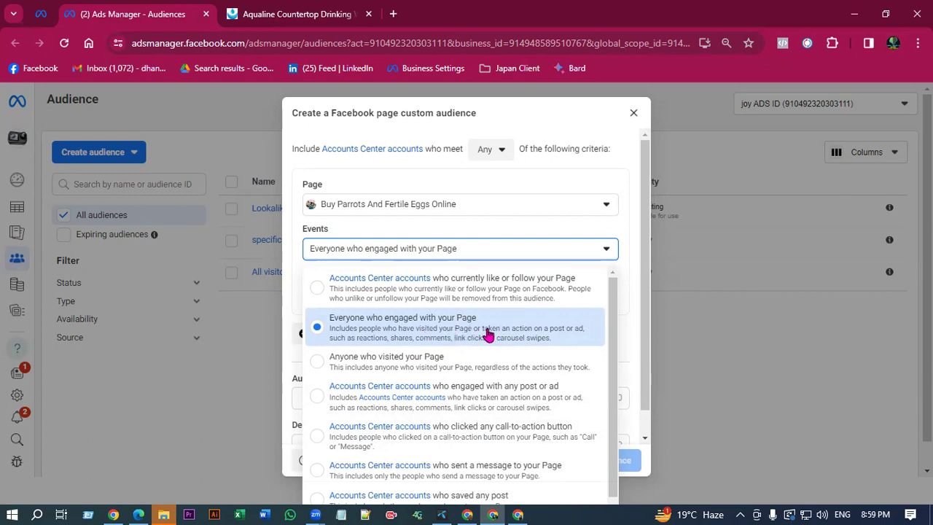
{"action": "scroll", "coordinate": [329, 373], "scroll_direction": "down", "scroll_amount": 1}
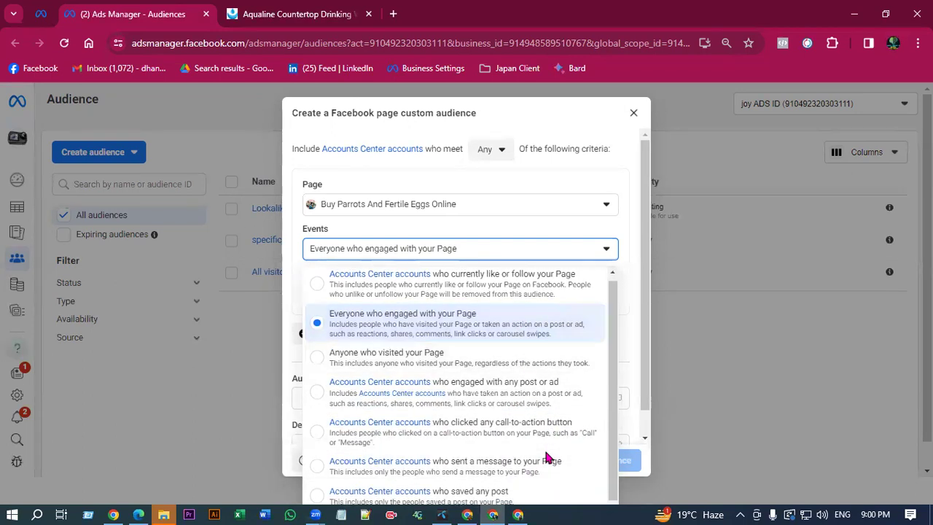
{"action": "scroll", "coordinate": [405, 321], "scroll_direction": "up", "scroll_amount": 1}
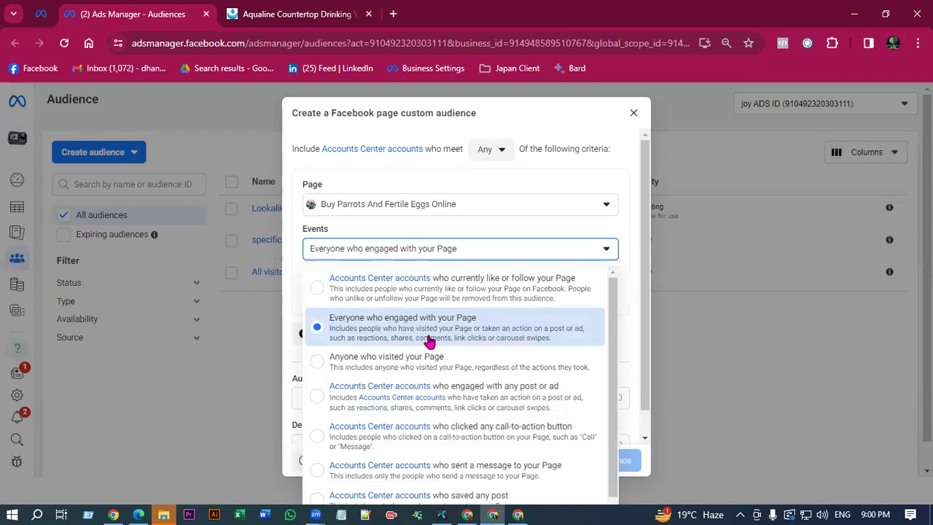
{"action": "left_click", "coordinate": [464, 329]}
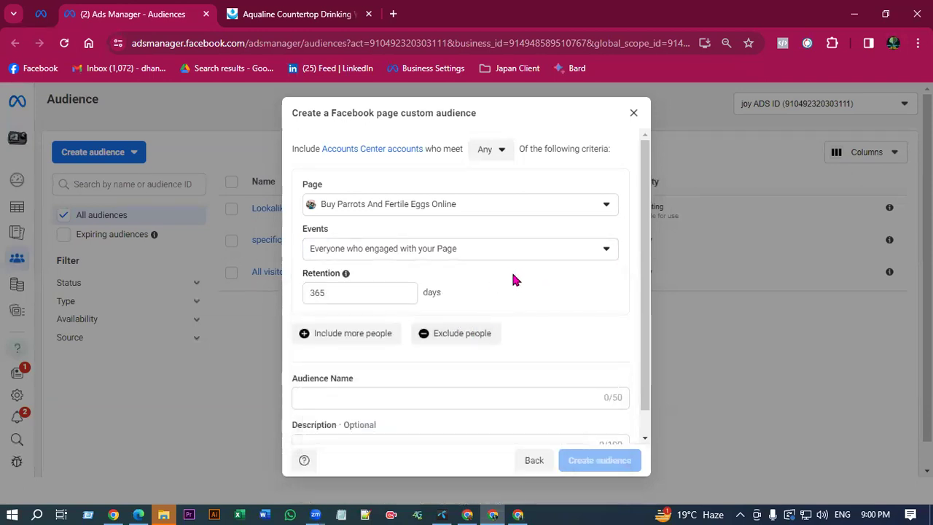
- Name the Facebook page custom audience "Everyone who engaged with your Page", matching its selected event
{"action": "scroll", "coordinate": [525, 313], "scroll_direction": "down", "scroll_amount": 1}
{"action": "left_click", "coordinate": [331, 370]}
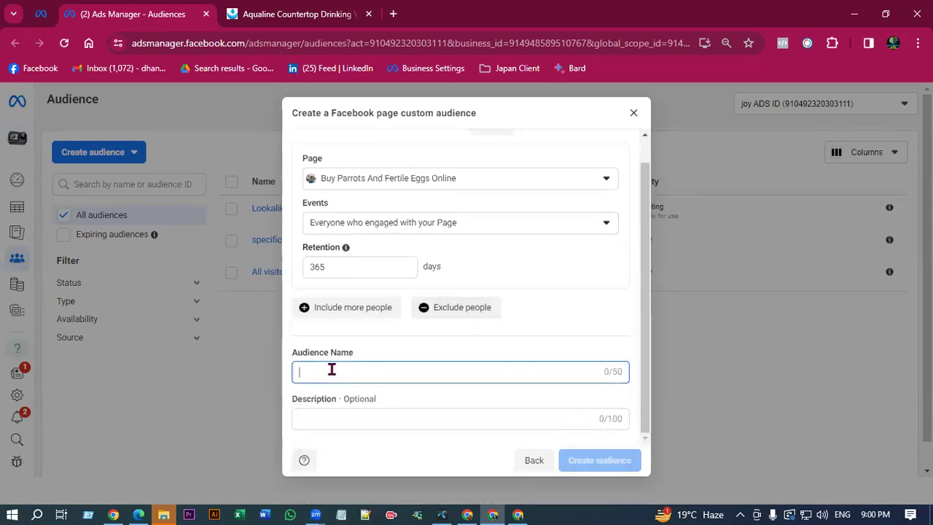
{"action": "scroll", "coordinate": [421, 307], "scroll_direction": "up", "scroll_amount": 1}
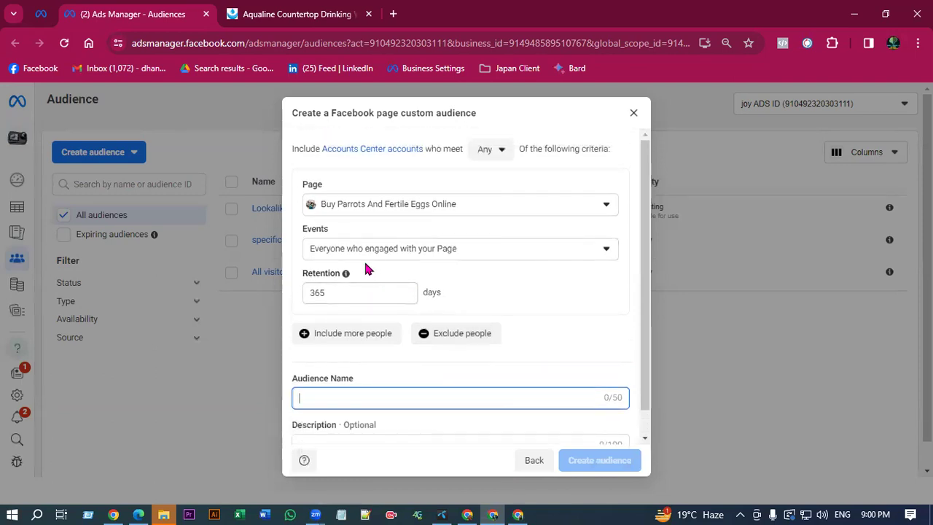
{"action": "double_click", "coordinate": [320, 273]}
{"action": "scroll", "coordinate": [465, 228], "scroll_direction": "down", "scroll_amount": 1}
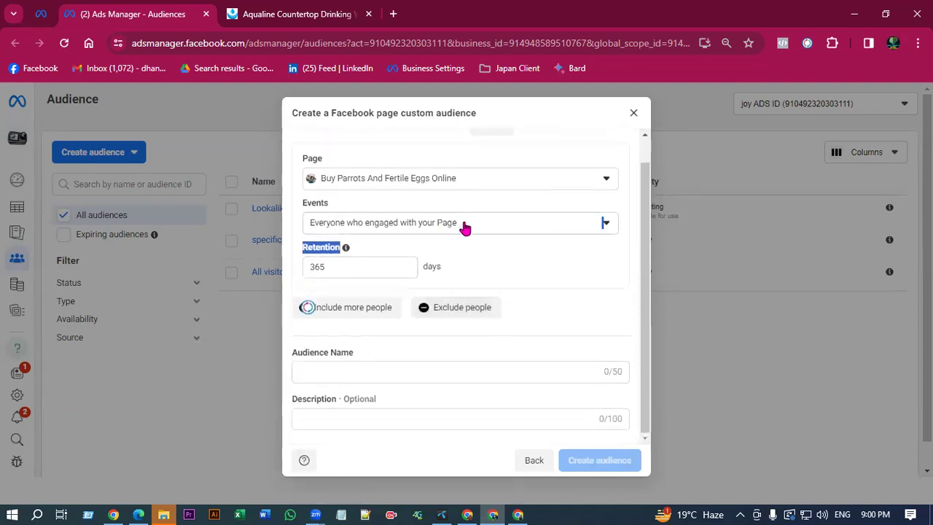
{"action": "left_click_drag", "start_coordinate": [464, 226], "coordinate": [308, 232]}
{"action": "left_click", "coordinate": [308, 232]}
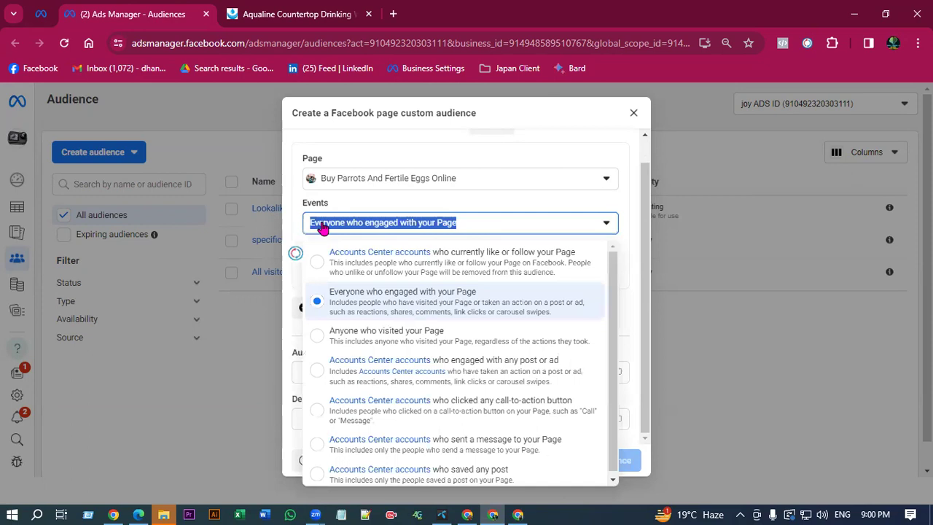
{"action": "key", "text": "Escape"}
{"action": "left_click", "coordinate": [364, 370]}
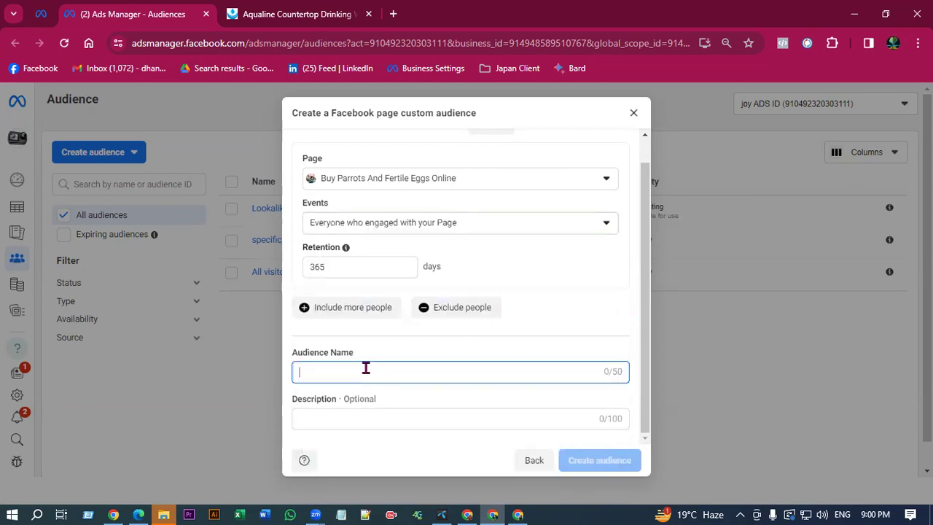
{"action": "type", "text": "Everyone who engaged with your Page"}
{"action": "left_click", "coordinate": [530, 325]}
- Check the Page, event and retention settings and create the Facebook page custom audience
{"action": "scroll", "coordinate": [447, 253], "scroll_direction": "up", "scroll_amount": 1}
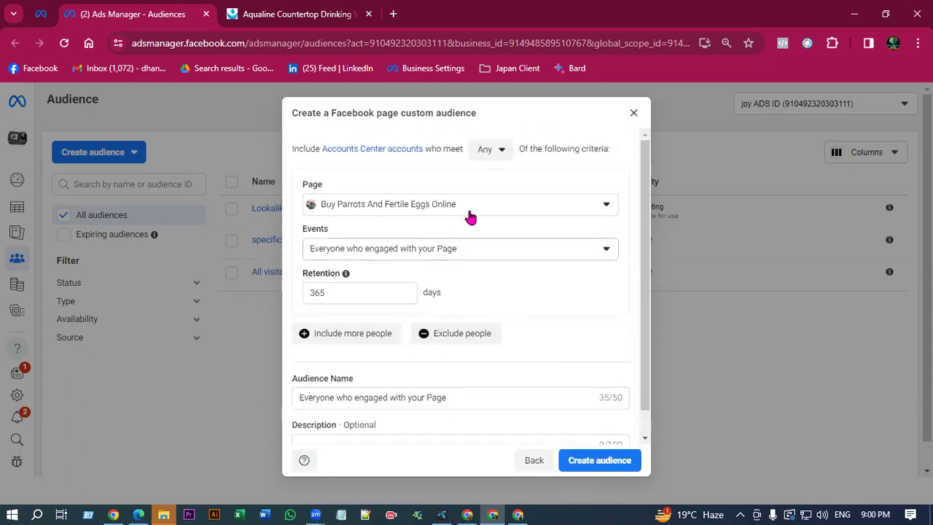
{"action": "scroll", "coordinate": [487, 333], "scroll_direction": "down", "scroll_amount": 1}
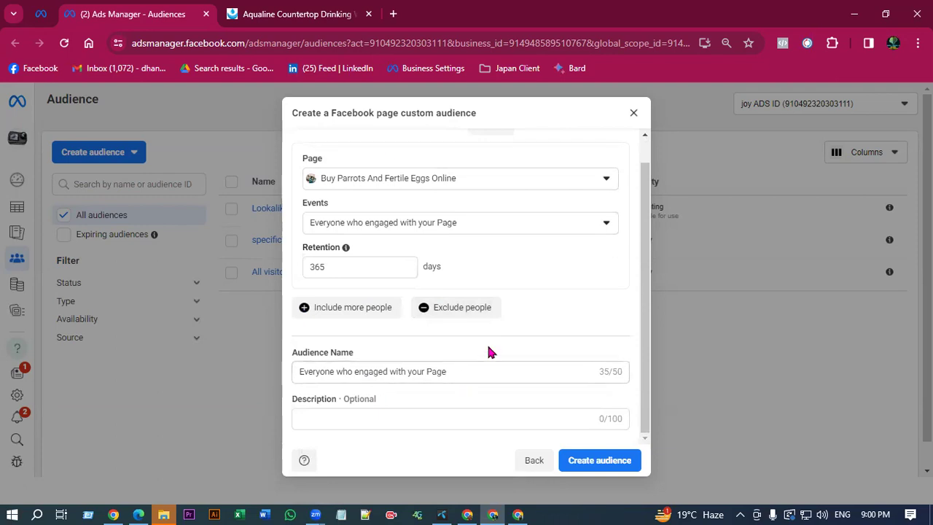
{"action": "left_click", "coordinate": [612, 461]}
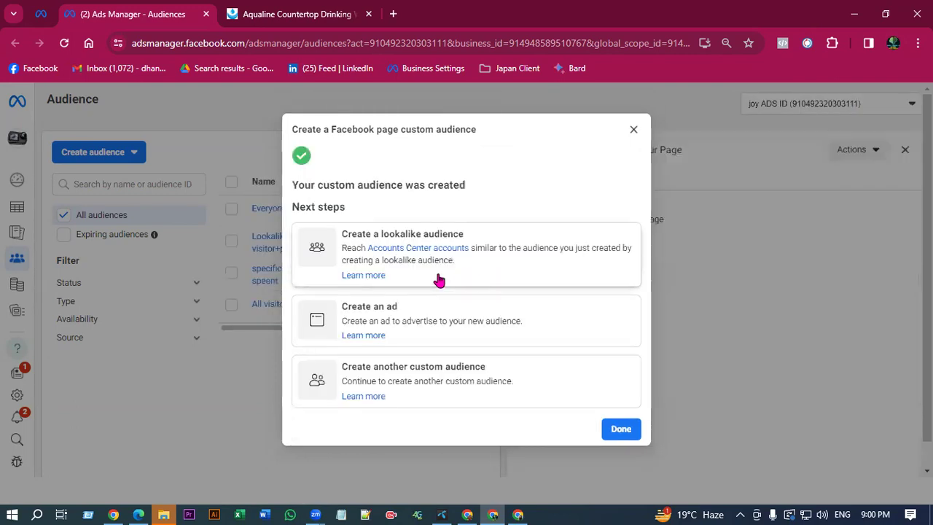
- Create a 2% lookalike audience for Albania from the new "Everyone who engaged with your Page" audience
{"action": "left_click", "coordinate": [552, 254]}
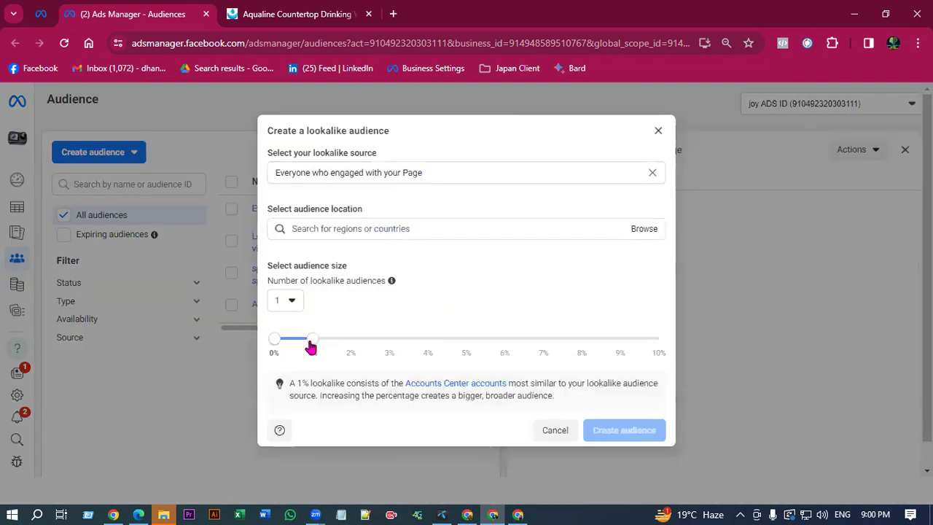
{"action": "left_click", "coordinate": [405, 229]}
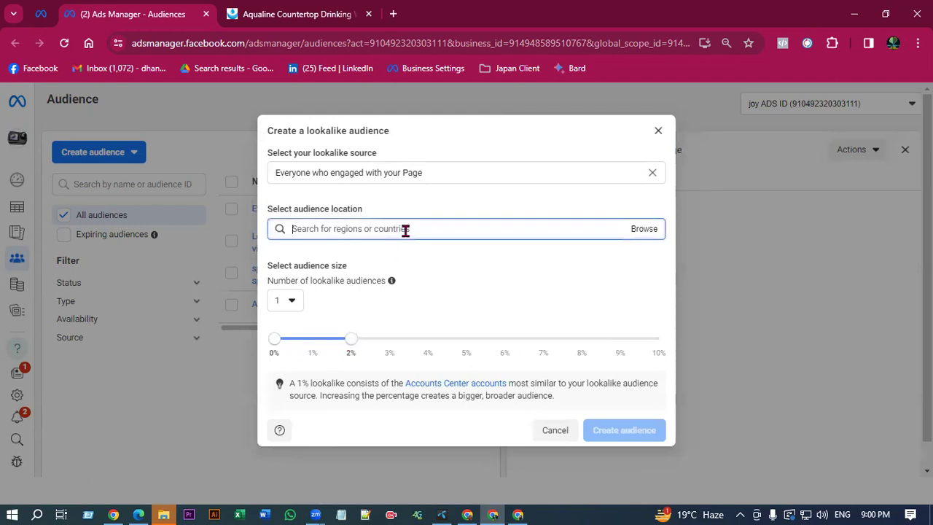
{"action": "type", "text": "al"}
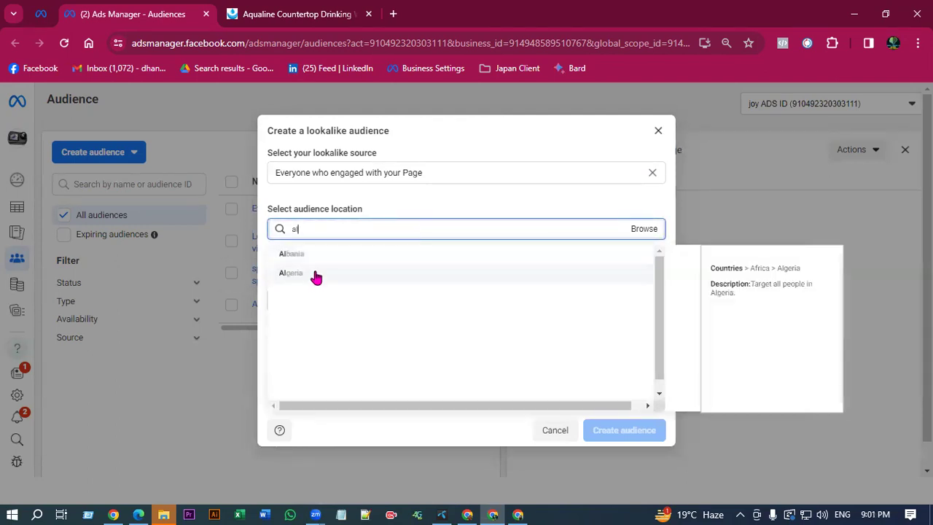
{"action": "left_click", "coordinate": [317, 256]}
{"action": "left_click", "coordinate": [454, 155]}
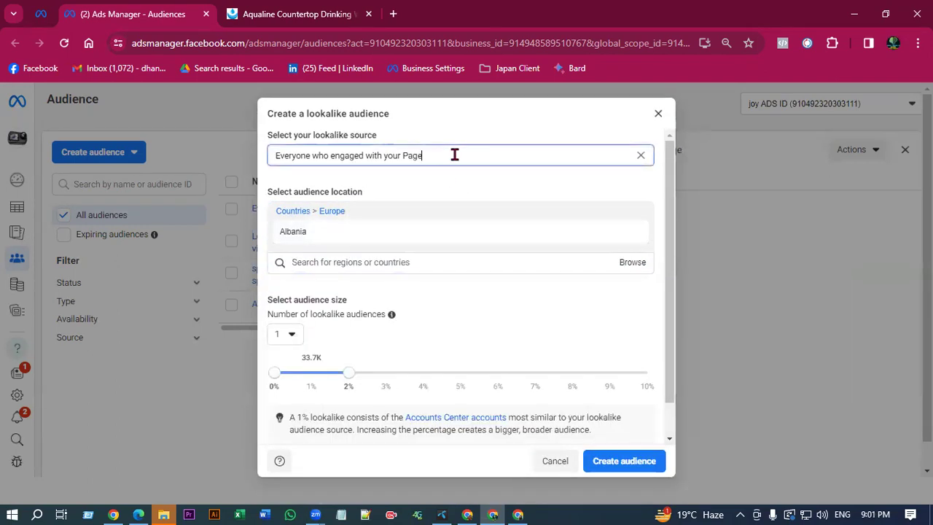
{"action": "scroll", "coordinate": [461, 185], "scroll_direction": "down", "scroll_amount": 1}
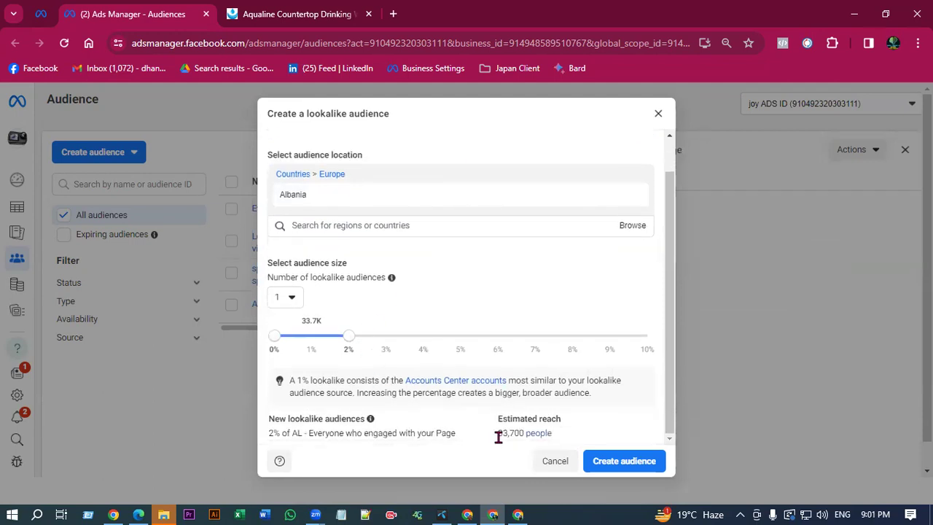
{"action": "left_click", "coordinate": [621, 461]}
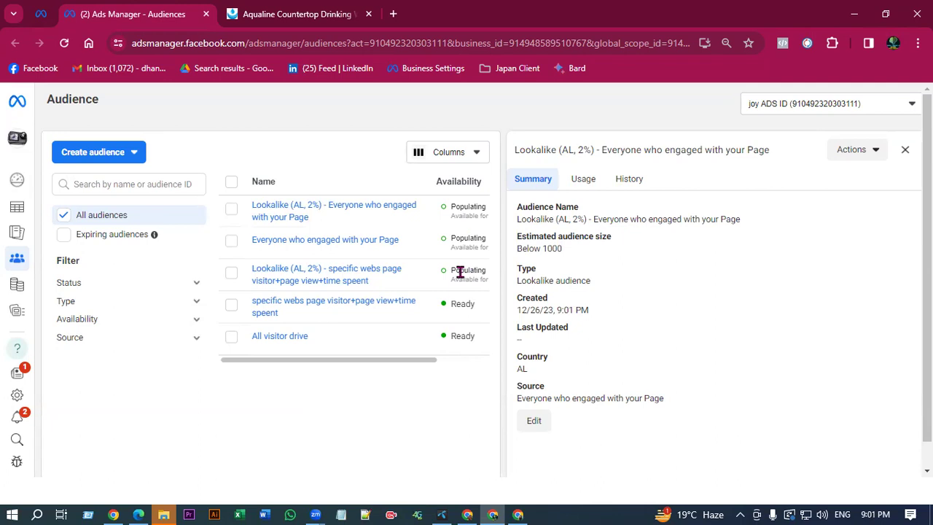
{"action": "left_click_drag", "start_coordinate": [458, 270], "coordinate": [473, 337]}
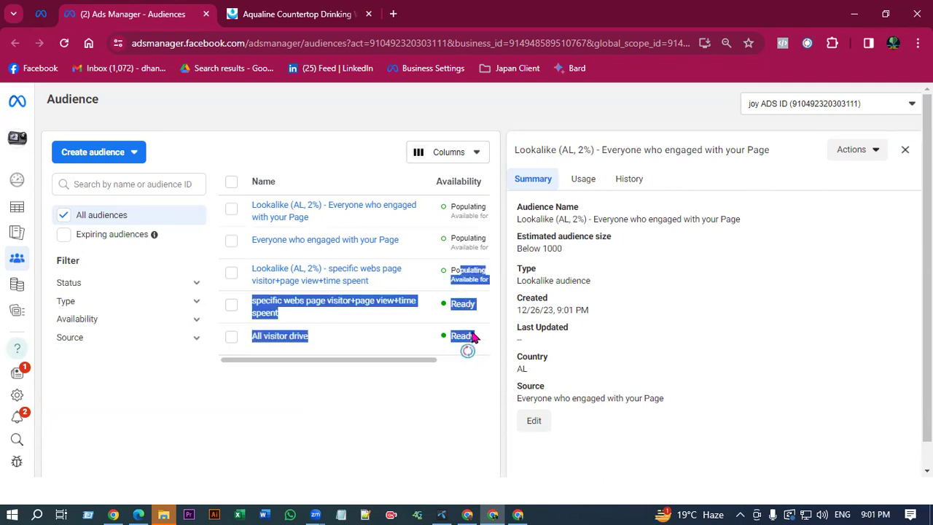
{"action": "left_click_drag", "start_coordinate": [471, 239], "coordinate": [463, 206]}
{"action": "left_click", "coordinate": [465, 221]}
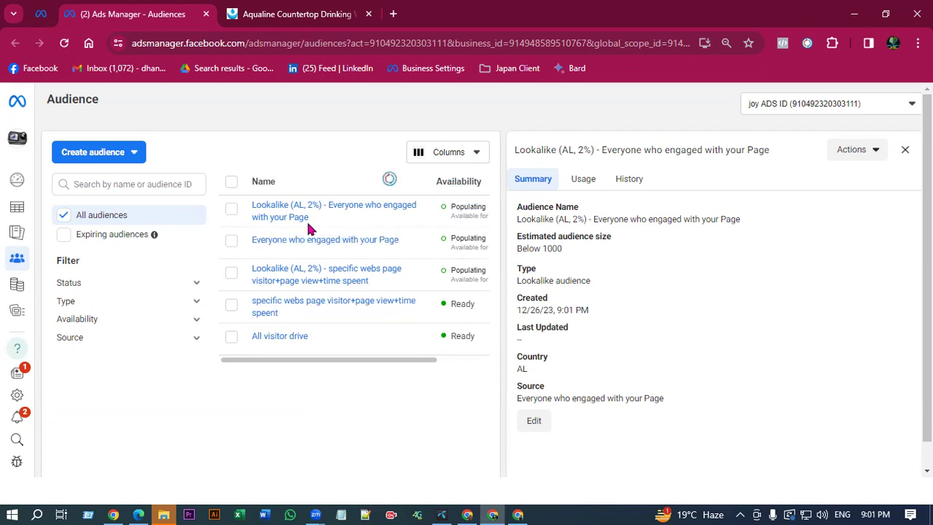
{"action": "left_click", "coordinate": [118, 154]}
{"action": "left_click", "coordinate": [111, 185]}
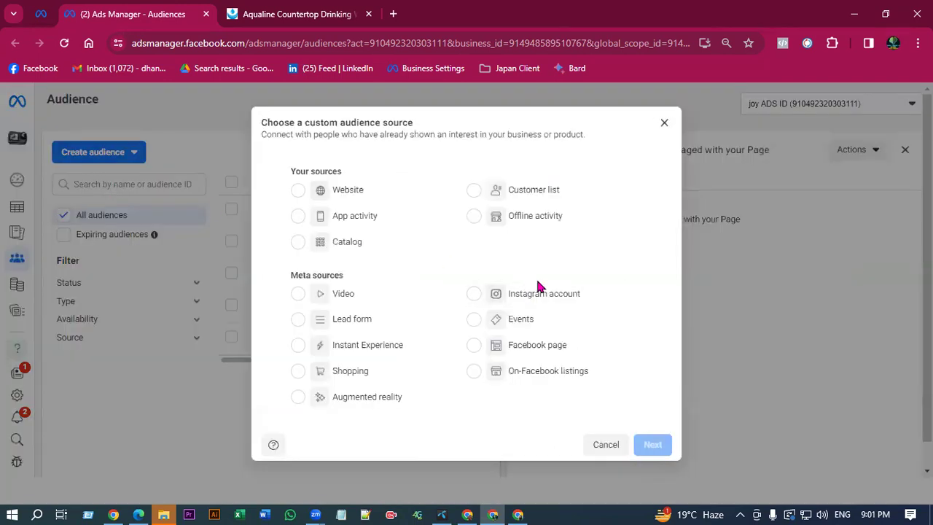
{"action": "left_click", "coordinate": [338, 301]}
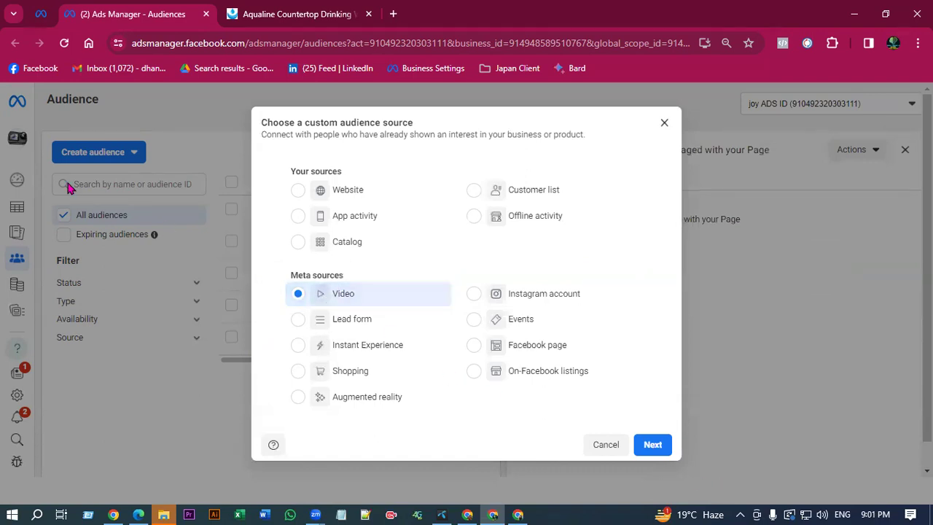
{"action": "left_click", "coordinate": [652, 445]}
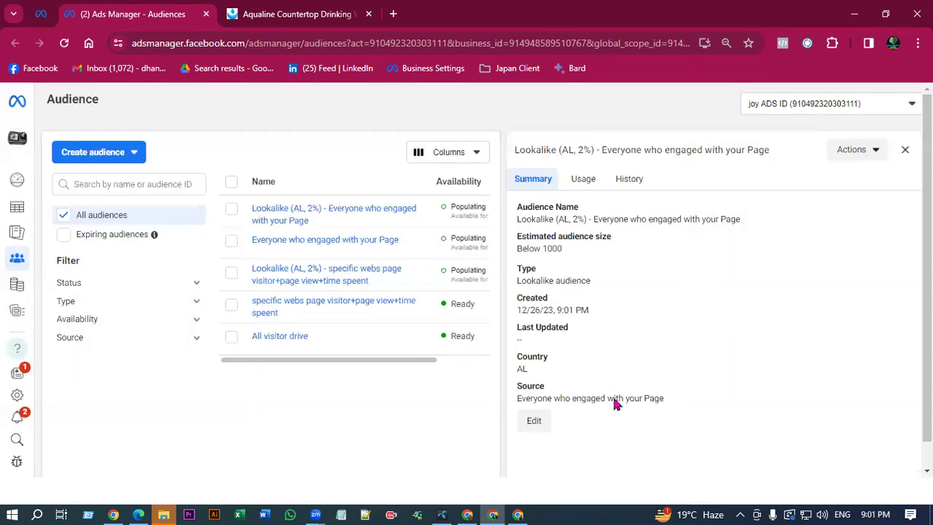
{"action": "left_click", "coordinate": [299, 304]}
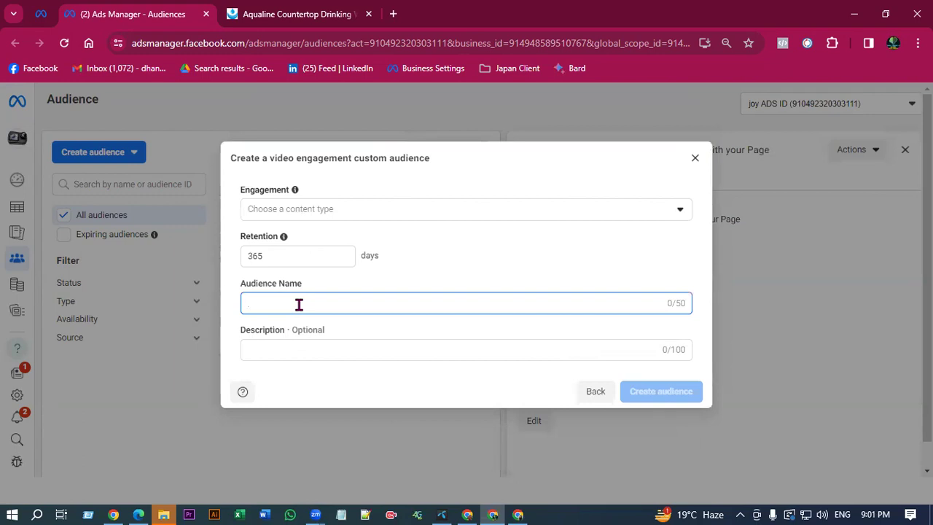
{"action": "type", "text": "Everyone who engaged with your Page"}
{"action": "left_click", "coordinate": [410, 210]}
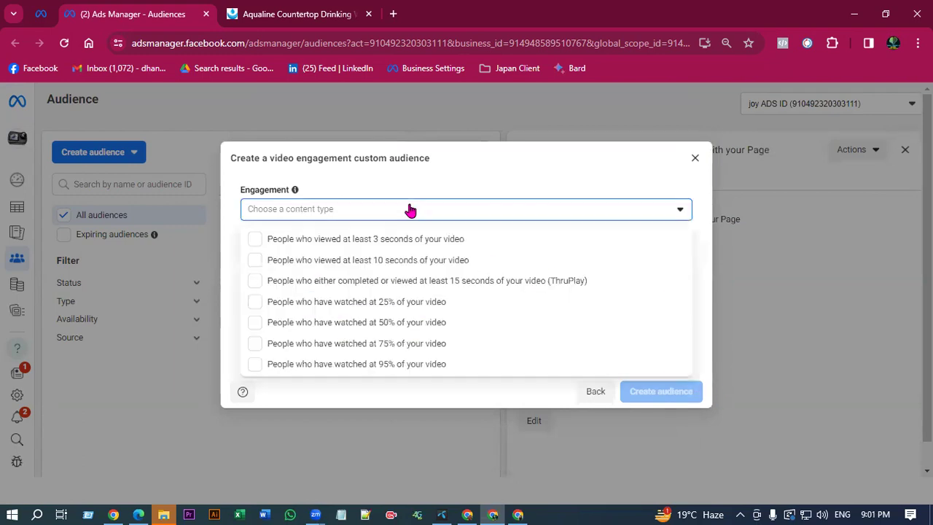
{"action": "left_click", "coordinate": [386, 363]}
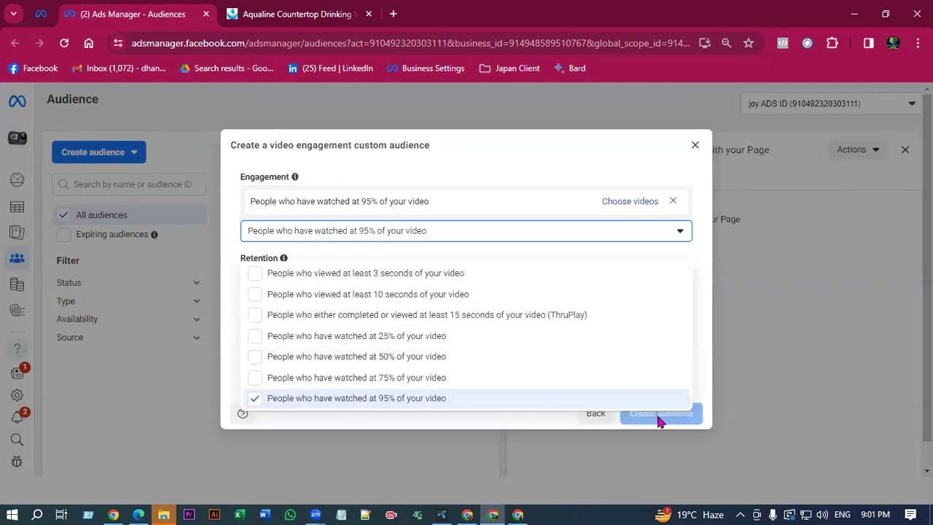
{"action": "left_click", "coordinate": [656, 419]}
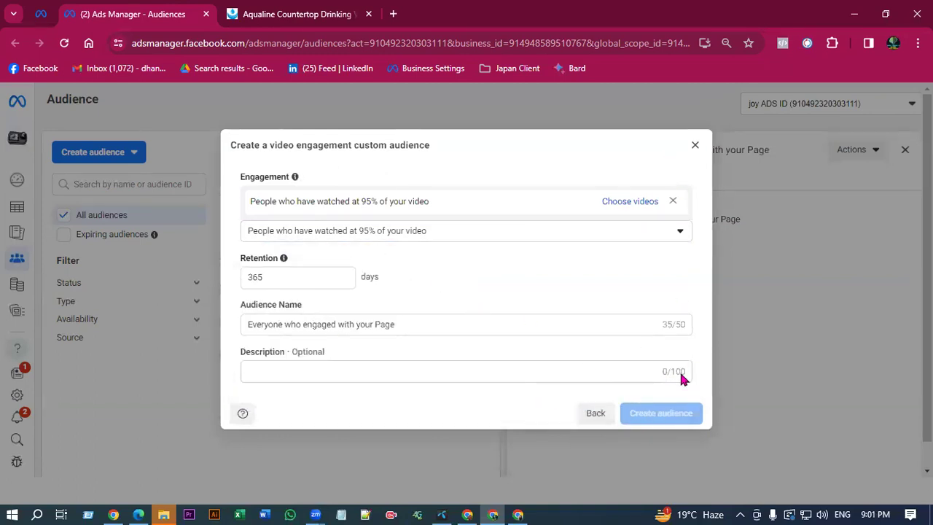
{"action": "left_click", "coordinate": [672, 201]}
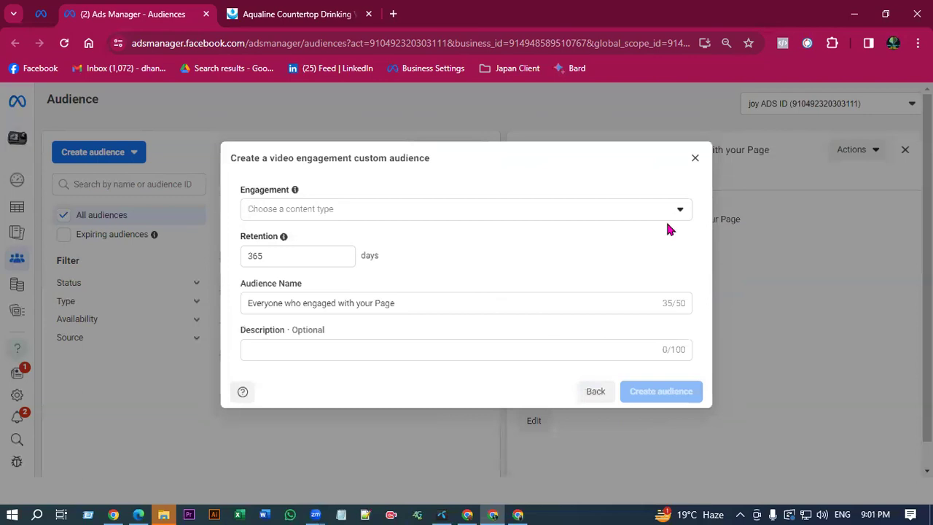
{"action": "left_click", "coordinate": [695, 145]}
{"action": "left_click_drag", "start_coordinate": [439, 358], "coordinate": [287, 369]}
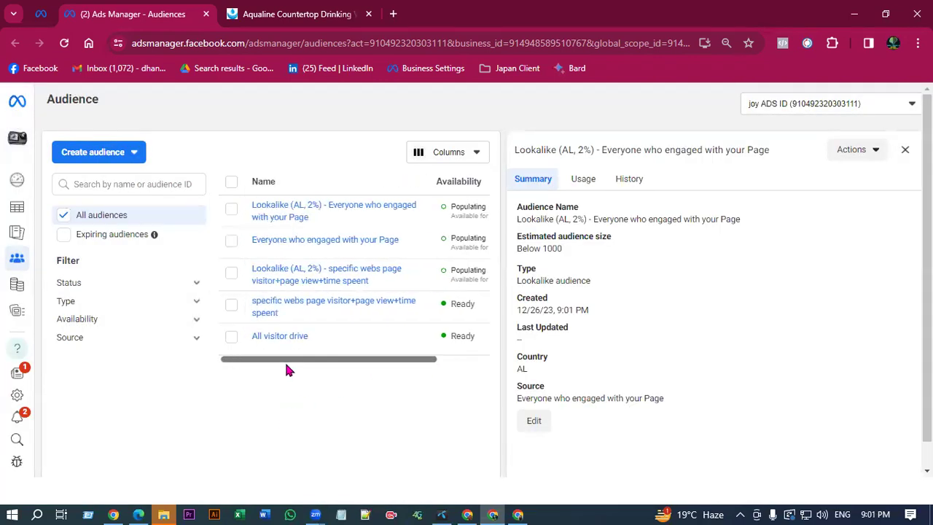
- Start a new custom audience using Shopping from the Meta sources
{"action": "left_click", "coordinate": [95, 152]}
{"action": "left_click", "coordinate": [99, 189]}
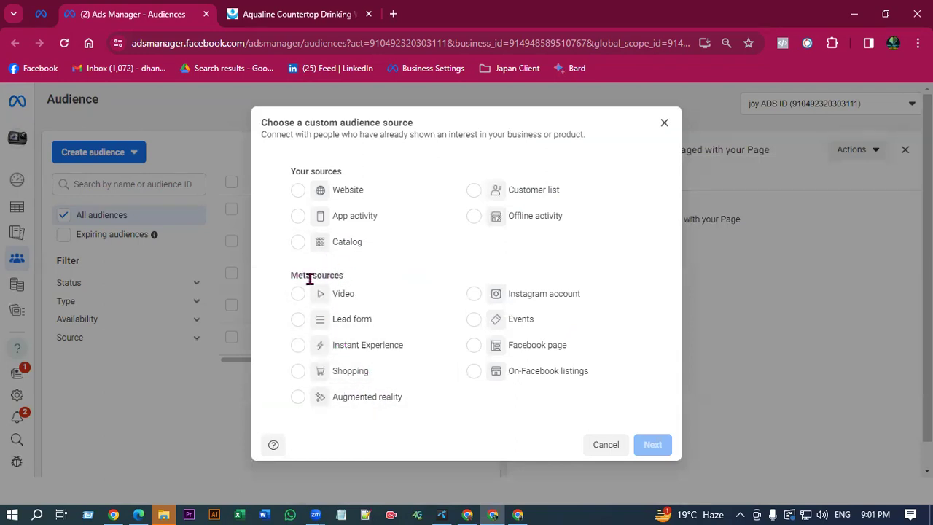
{"action": "left_click_drag", "start_coordinate": [292, 274], "coordinate": [354, 294]}
{"action": "left_click", "coordinate": [354, 264]}
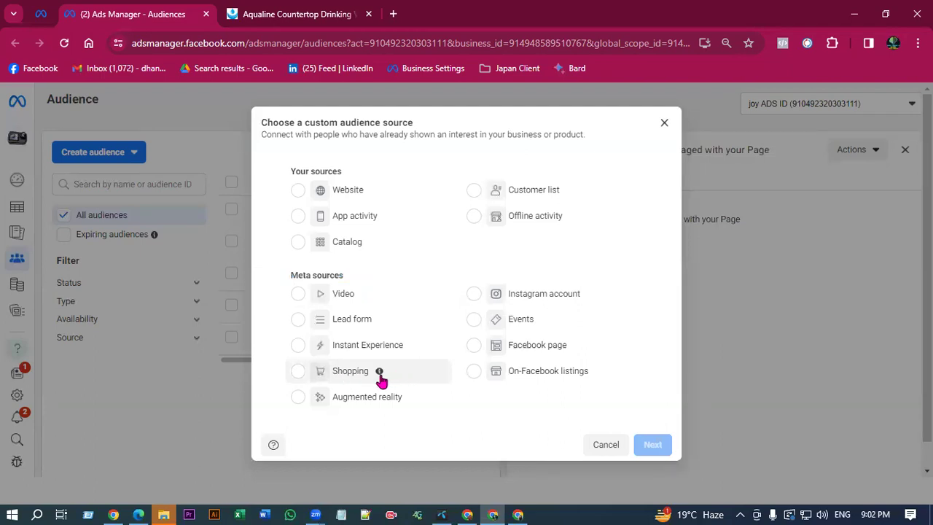
{"action": "left_click", "coordinate": [342, 376]}
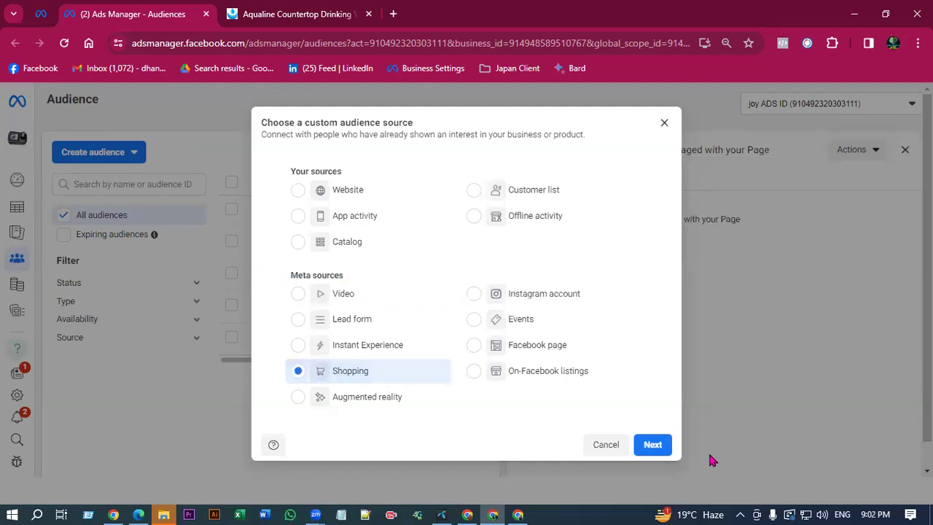
{"action": "left_click", "coordinate": [654, 445]}
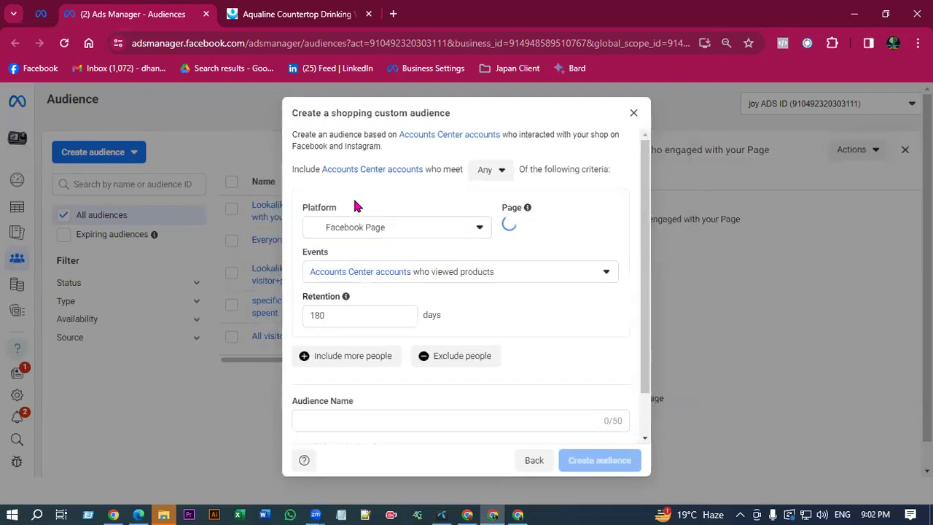
- Switch the shopping audience's platform to Instagram Account and back to Facebook Page
{"action": "left_click", "coordinate": [415, 231]}
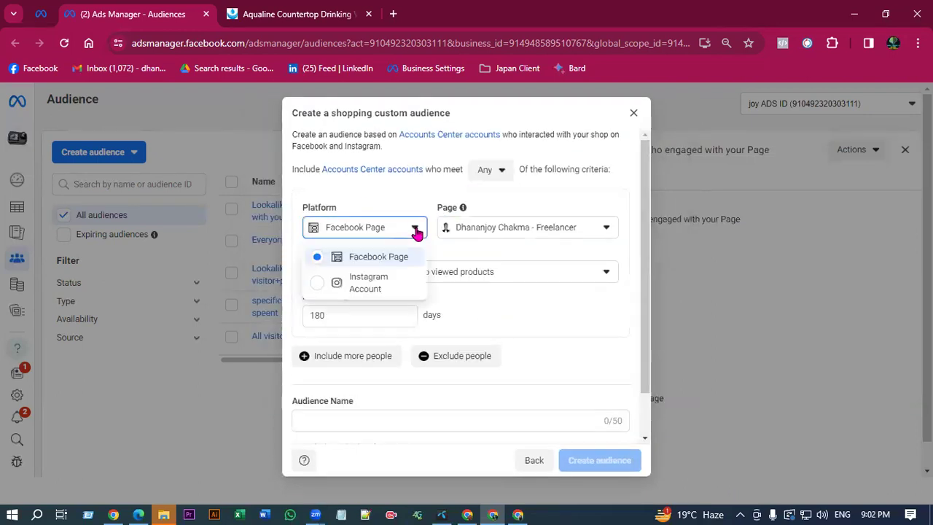
{"action": "left_click", "coordinate": [385, 280]}
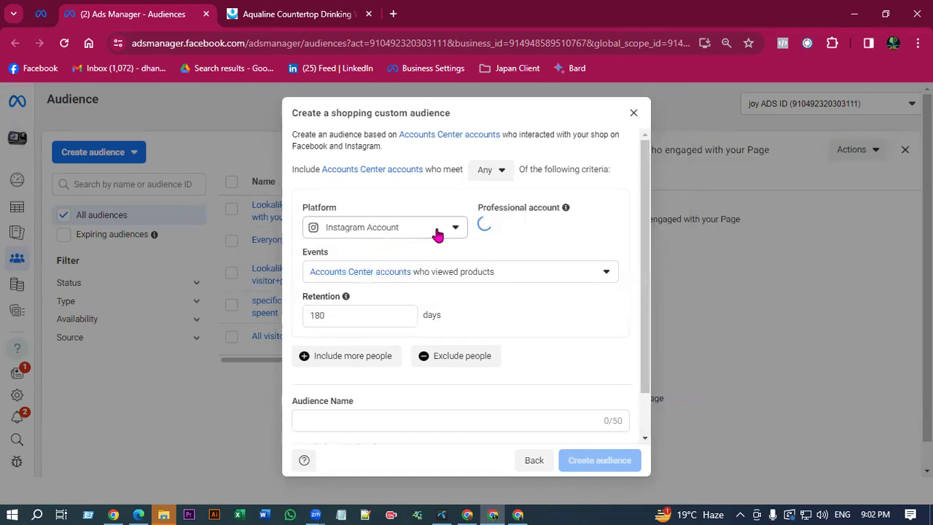
{"action": "left_click", "coordinate": [430, 231]}
{"action": "left_click", "coordinate": [394, 255]}
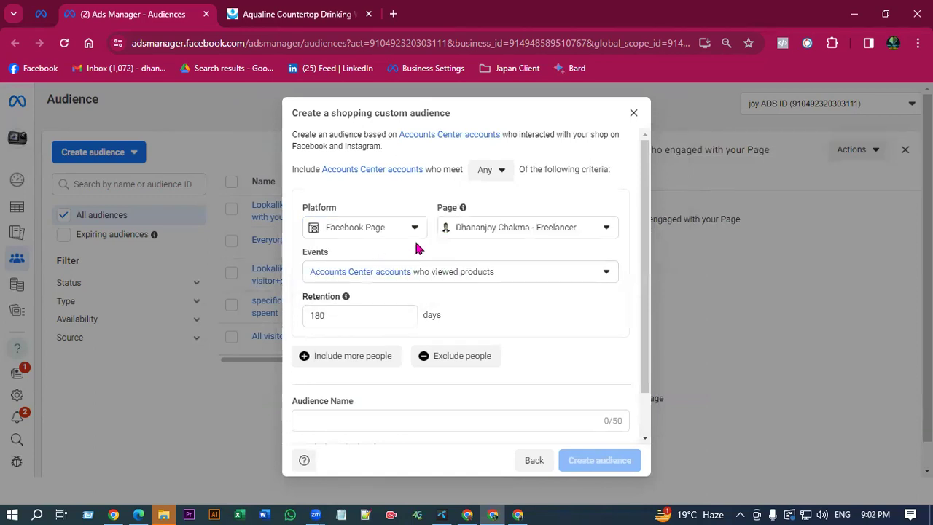
- Check which Pages are available for the shopping audience with Facebook Page as the platform
{"action": "left_click", "coordinate": [510, 229]}
{"action": "left_click", "coordinate": [500, 277]}
{"action": "left_click", "coordinate": [531, 309]}
{"action": "left_click_drag", "start_coordinate": [467, 230], "coordinate": [563, 231]}
{"action": "left_click", "coordinate": [406, 210]}
{"action": "left_click_drag", "start_coordinate": [460, 229], "coordinate": [581, 239]}
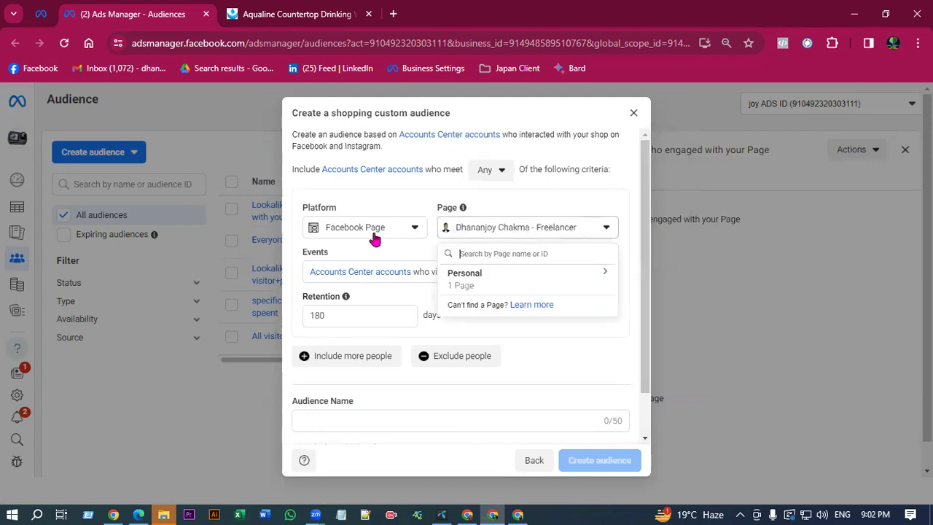
{"action": "left_click", "coordinate": [364, 234]}
{"action": "left_click", "coordinate": [353, 233]}
{"action": "double_click", "coordinate": [354, 230]}
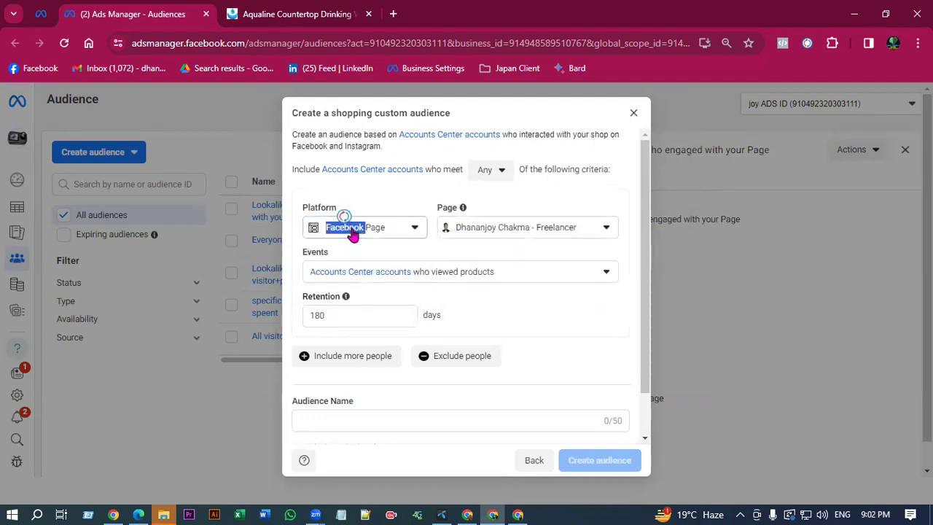
- Review the shopping events, select "Accounts Center accounts who purchased any products" and check the chosen Page
{"action": "left_click", "coordinate": [452, 276]}
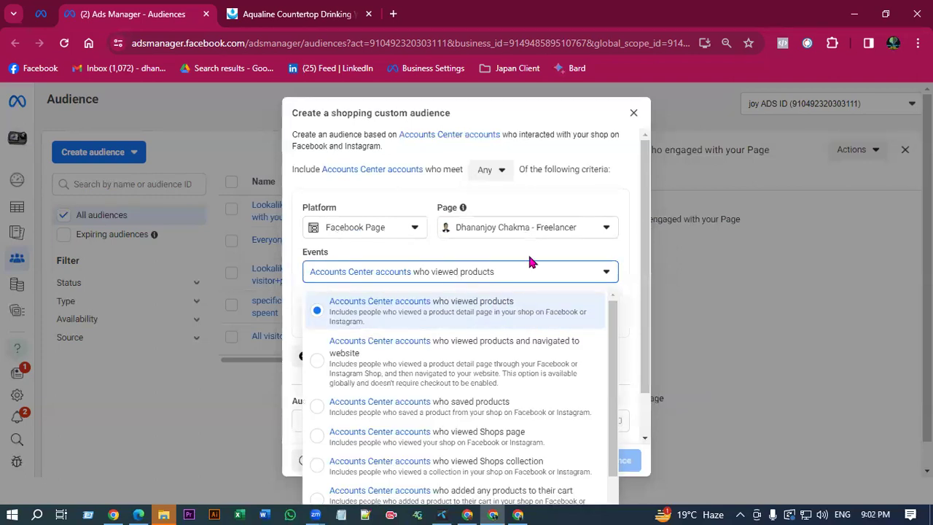
{"action": "scroll", "coordinate": [527, 263], "scroll_direction": "down", "scroll_amount": 1}
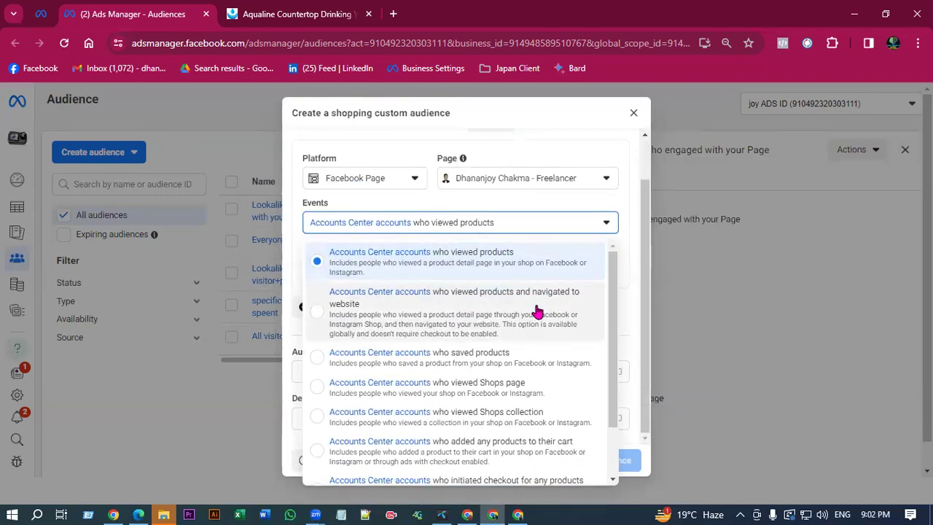
{"action": "scroll", "coordinate": [511, 317], "scroll_direction": "down", "scroll_amount": 1}
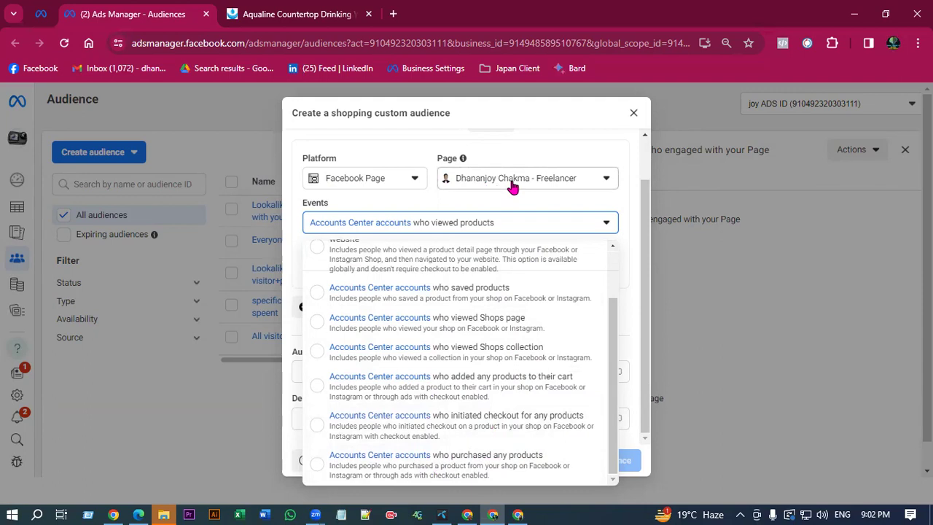
{"action": "left_click", "coordinate": [515, 463]}
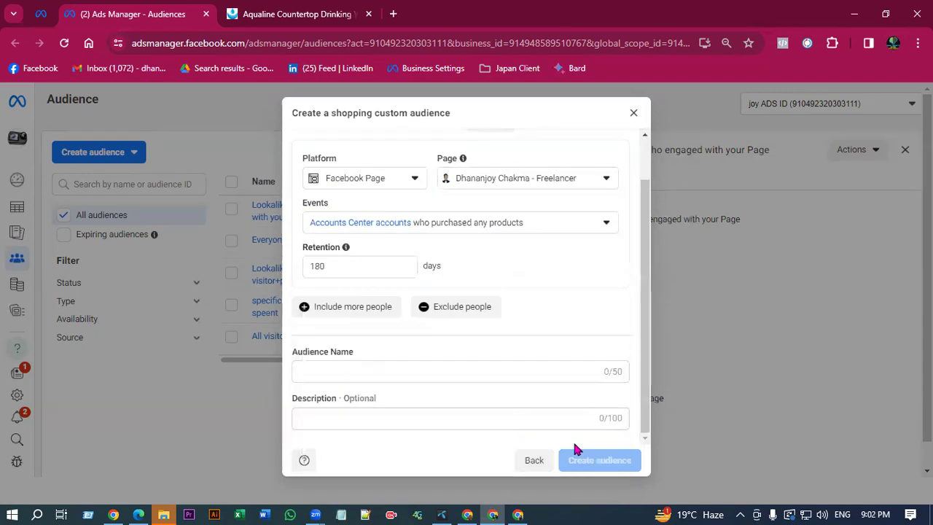
{"action": "scroll", "coordinate": [512, 260], "scroll_direction": "up", "scroll_amount": 2}
{"action": "scroll", "coordinate": [512, 260], "scroll_direction": "down", "scroll_amount": 2}
{"action": "scroll", "coordinate": [512, 261], "scroll_direction": "up", "scroll_amount": 2}
{"action": "left_click", "coordinate": [526, 229]}
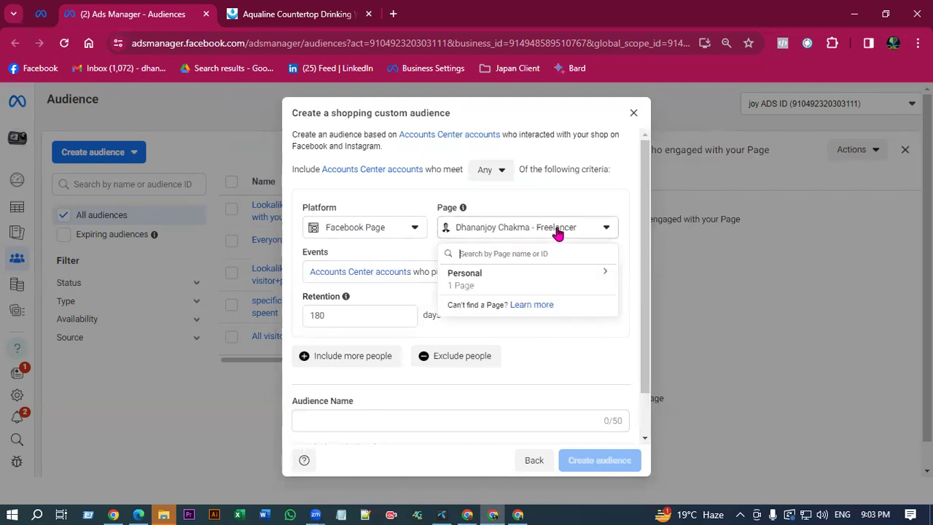
{"action": "left_click", "coordinate": [526, 232]}
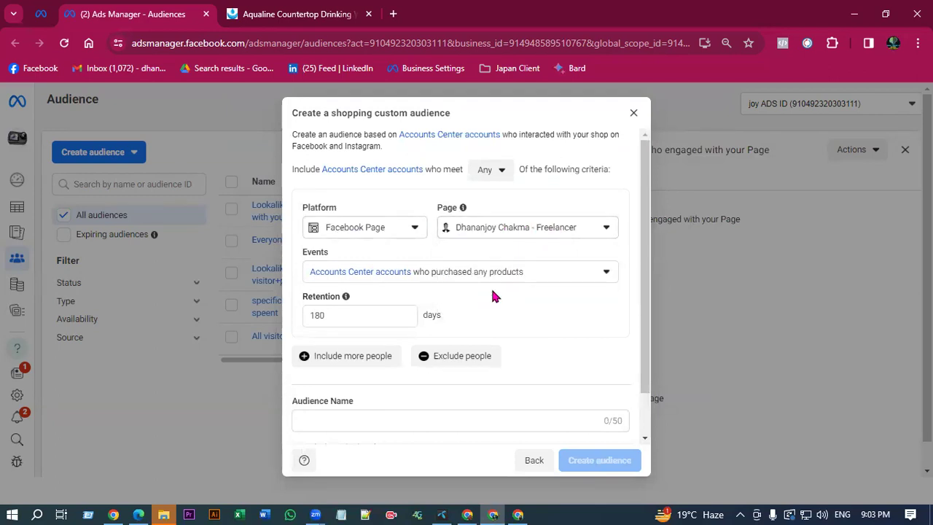
- Copy the selected event's wording into the shopping audience's name
{"action": "scroll", "coordinate": [518, 277], "scroll_direction": "down", "scroll_amount": 2}
{"action": "left_click", "coordinate": [475, 229]}
{"action": "left_click", "coordinate": [479, 229]}
{"action": "left_click", "coordinate": [364, 368]}
{"action": "right_click", "coordinate": [364, 366]}
{"action": "left_click", "coordinate": [316, 364]}
{"action": "left_click_drag", "start_coordinate": [522, 223], "coordinate": [285, 229]}
{"action": "key", "text": "ctrl+c"}
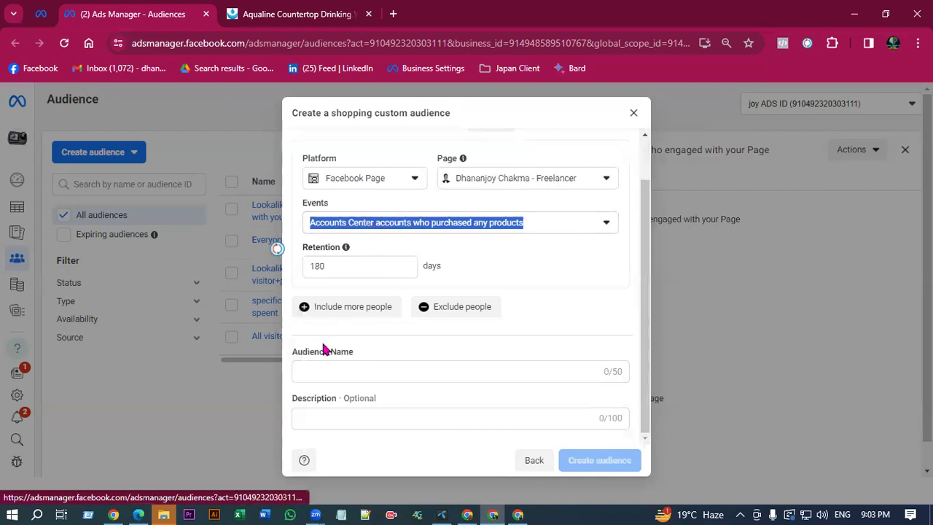
{"action": "left_click", "coordinate": [322, 368]}
{"action": "key", "text": "ctrl+v"}
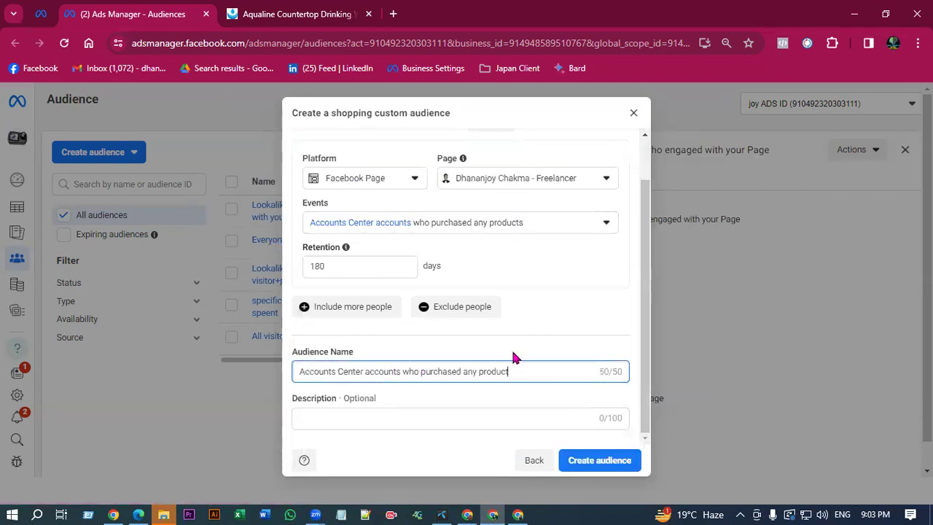
- Shorten the audience name to "who purchased any product" and create the shopping custom audience
{"action": "left_click_drag", "start_coordinate": [364, 371], "coordinate": [270, 357]}
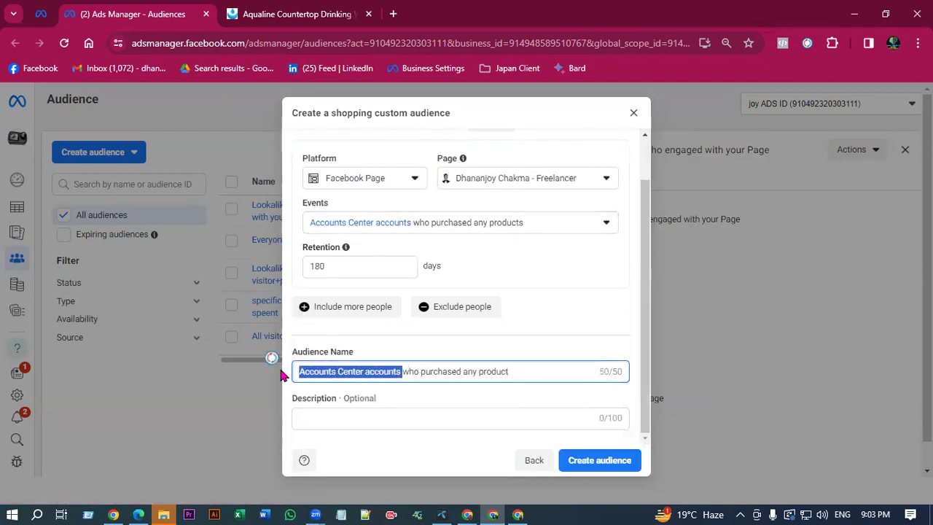
{"action": "key", "text": "BackSpace"}
{"action": "left_click", "coordinate": [591, 287]}
{"action": "left_click", "coordinate": [600, 464]}
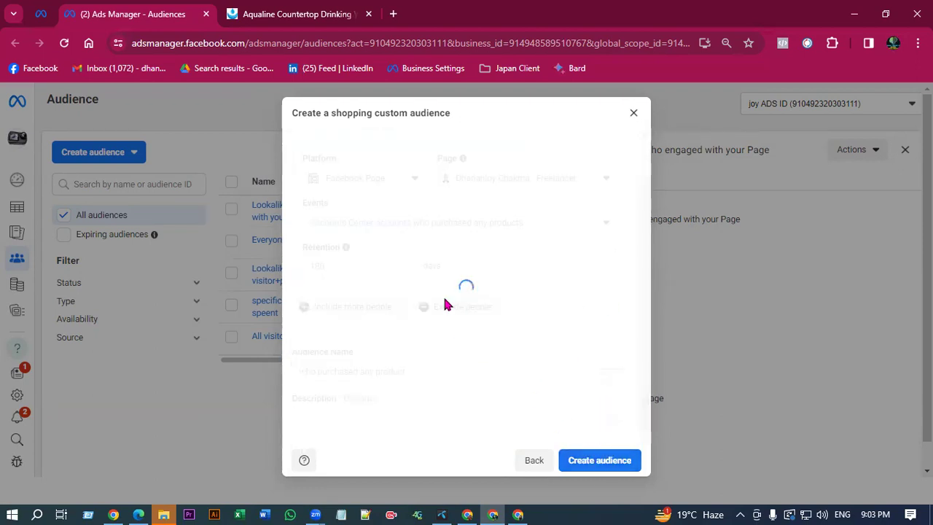
- Create a 2% lookalike audience for Albania from the new "who purchased any product" audience
{"action": "left_click", "coordinate": [410, 254]}
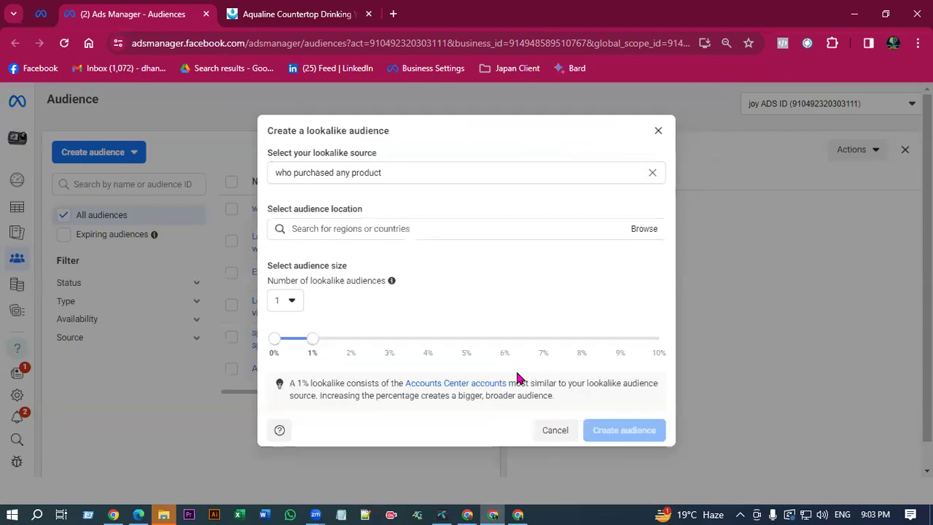
{"action": "left_click_drag", "start_coordinate": [318, 343], "coordinate": [349, 351]}
{"action": "left_click", "coordinate": [361, 229]}
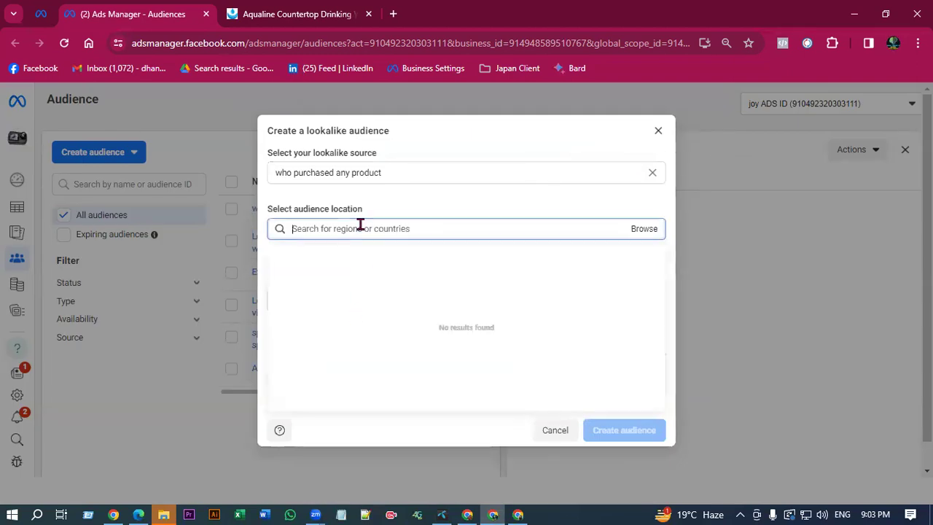
{"action": "type", "text": "al"}
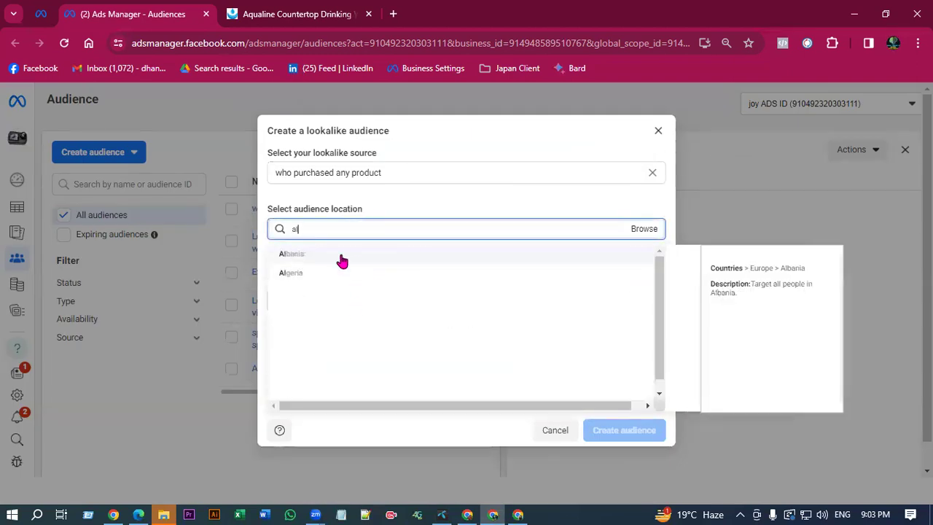
{"action": "left_click", "coordinate": [342, 260]}
{"action": "left_click", "coordinate": [547, 192]}
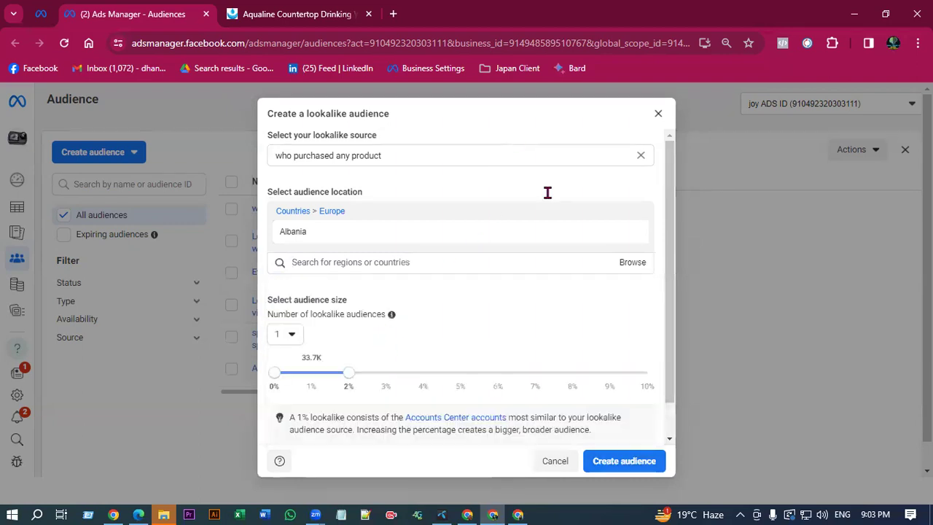
{"action": "left_click", "coordinate": [628, 443]}
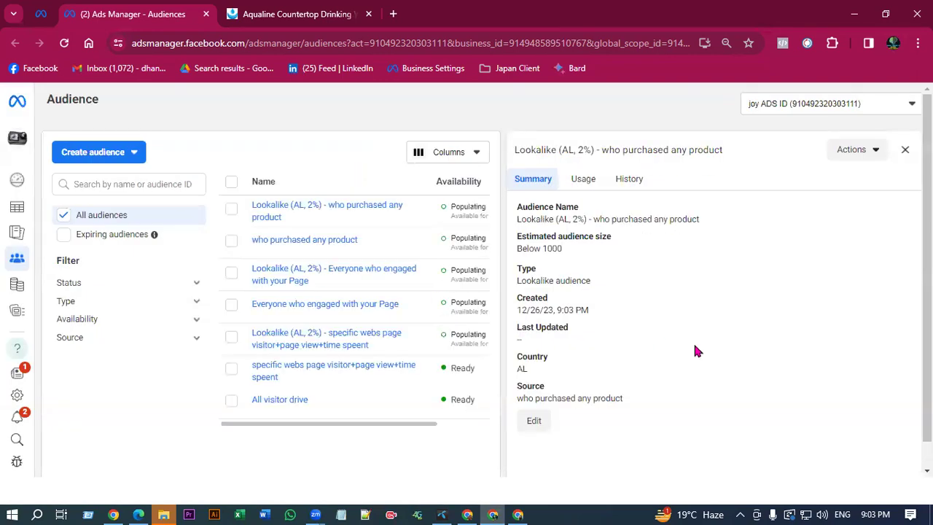
{"action": "scroll", "coordinate": [727, 315], "scroll_direction": "down", "scroll_amount": 1}
{"action": "scroll", "coordinate": [593, 354], "scroll_direction": "up", "scroll_amount": 1}
{"action": "scroll", "coordinate": [624, 191], "scroll_direction": "down", "scroll_amount": 1}
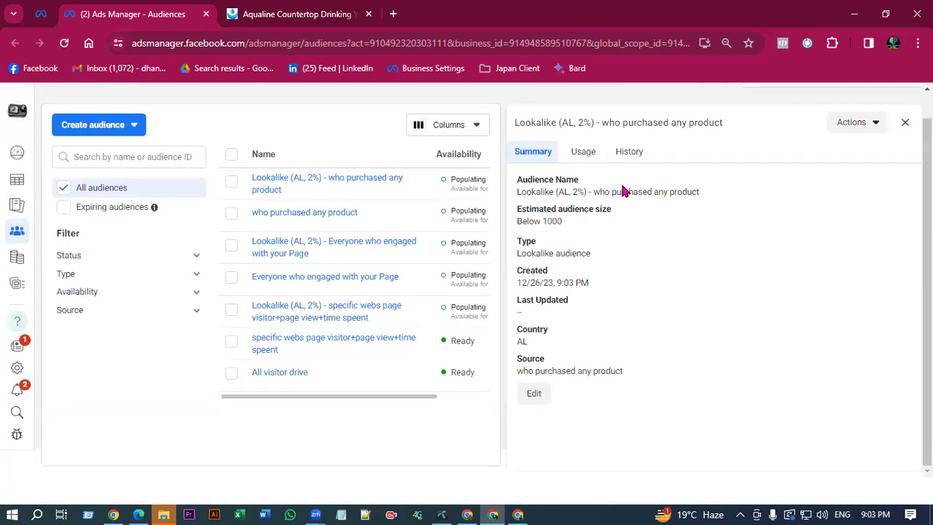
{"action": "left_click_drag", "start_coordinate": [316, 396], "coordinate": [260, 399]}
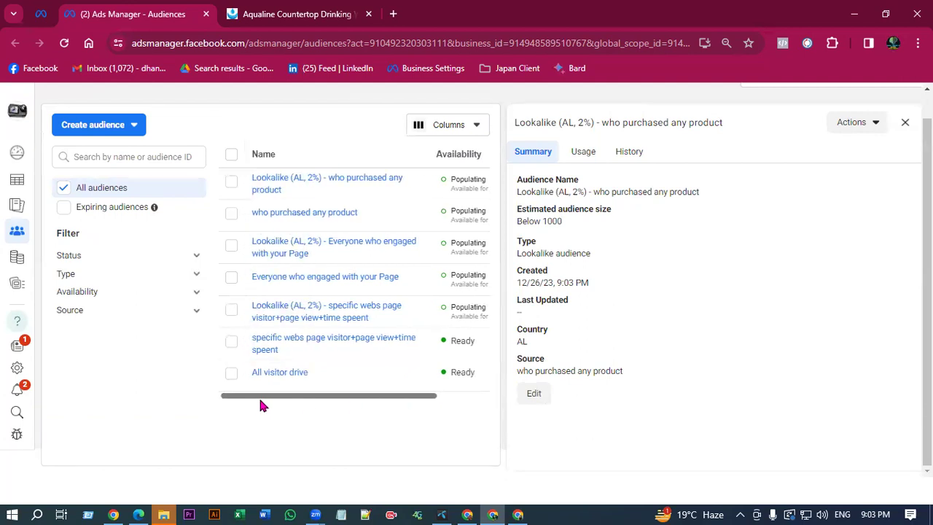
{"action": "left_click", "coordinate": [517, 515]}
{"action": "scroll", "coordinate": [503, 285], "scroll_direction": "right", "scroll_amount": 2}
{"action": "scroll", "coordinate": [504, 287], "scroll_direction": "left", "scroll_amount": 2}
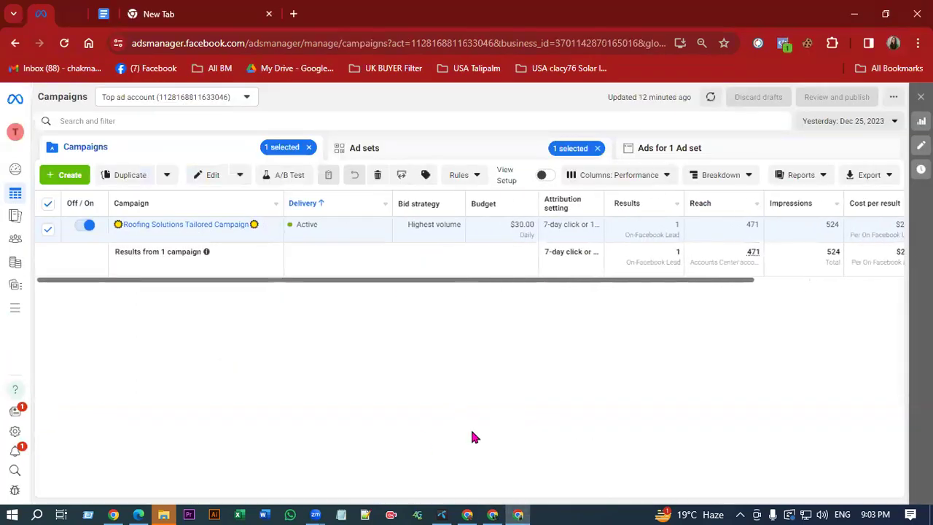
{"action": "left_click", "coordinate": [492, 513]}
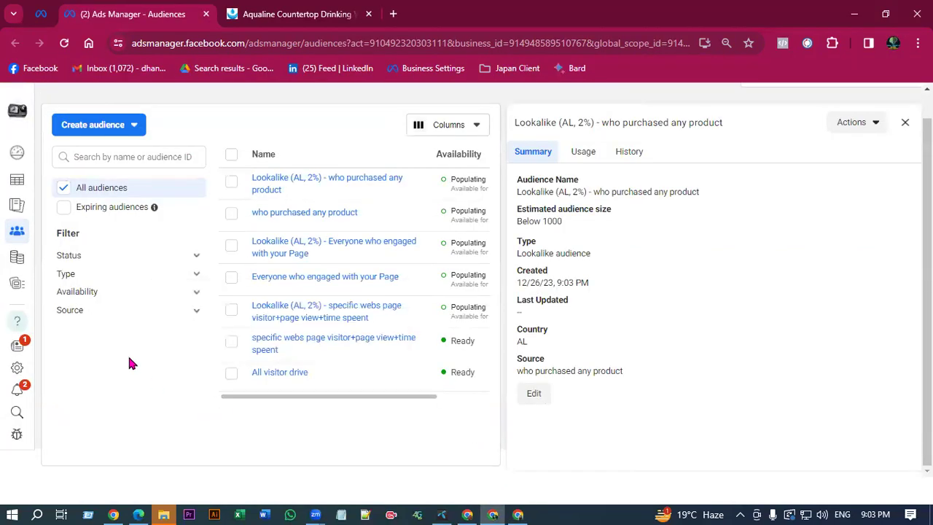
- Start a new custom audience with Lead form as its source
{"action": "left_click", "coordinate": [121, 128]}
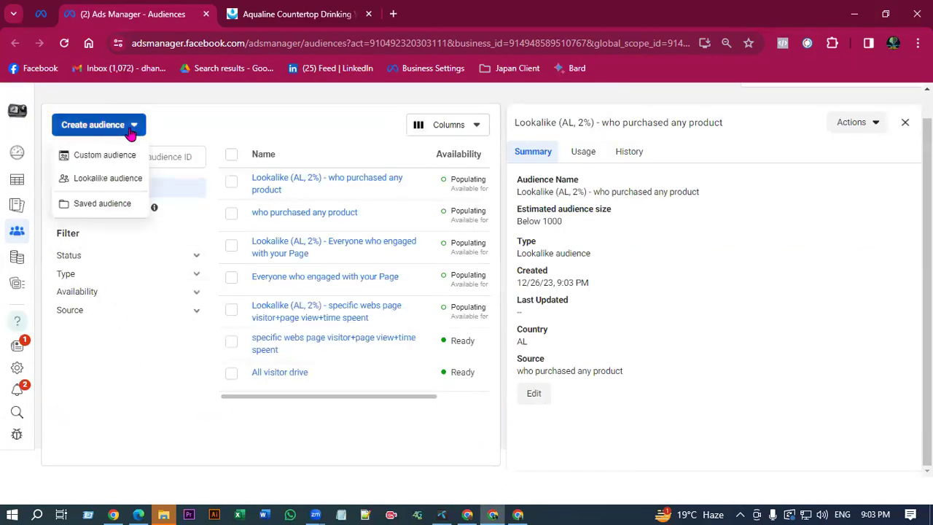
{"action": "left_click", "coordinate": [101, 156]}
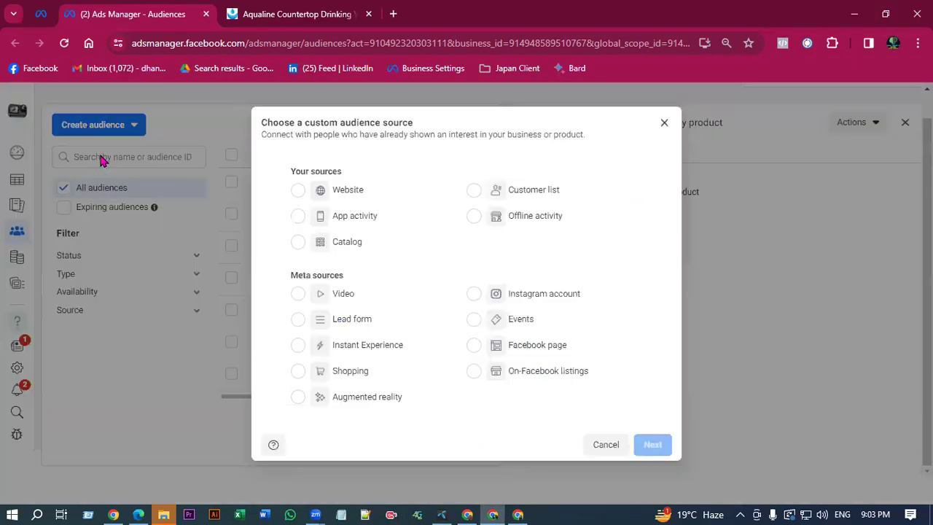
{"action": "left_click", "coordinate": [358, 323]}
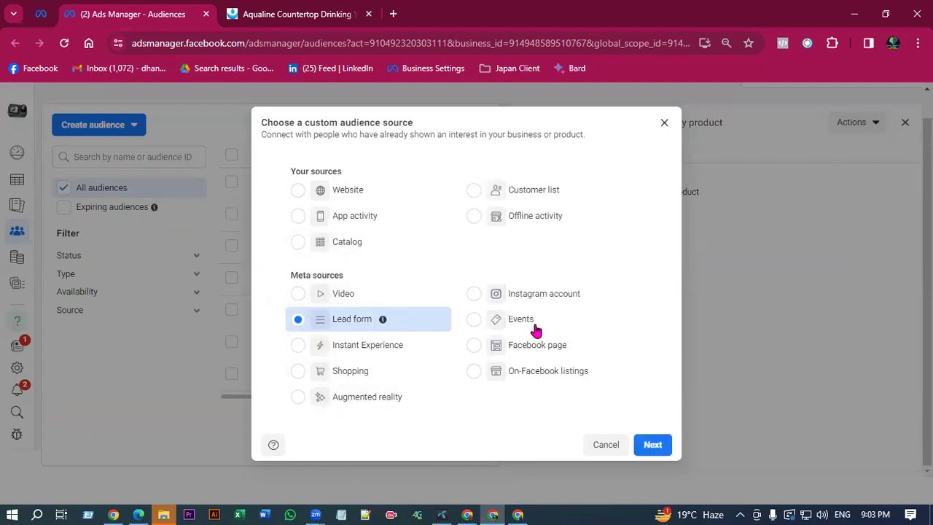
{"action": "left_click", "coordinate": [654, 449]}
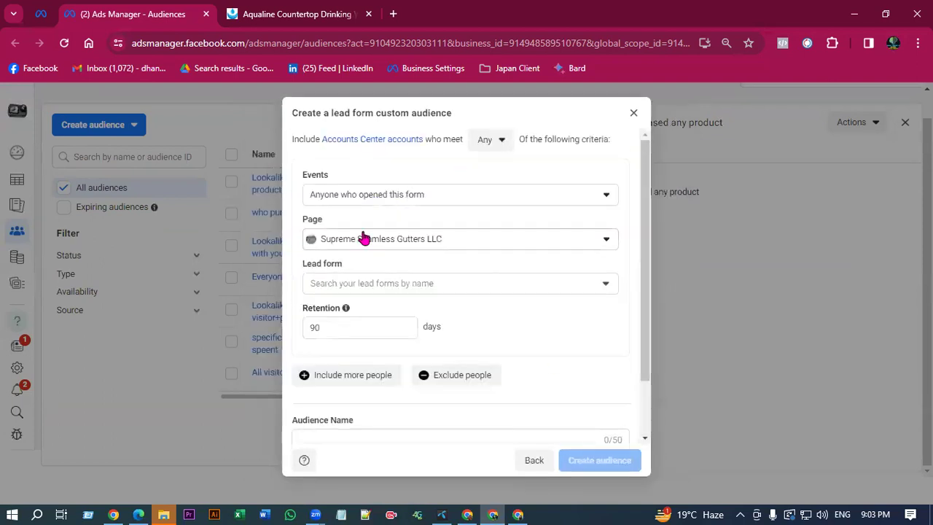
- Review the available lead form events, keeping "Anyone who opened this form" selected
{"action": "left_click", "coordinate": [371, 194]}
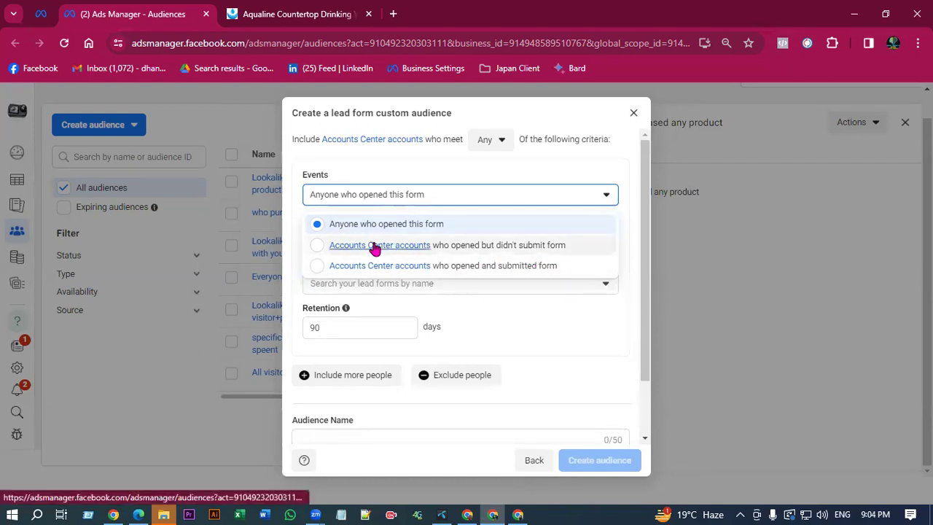
{"action": "left_click", "coordinate": [410, 166]}
{"action": "left_click", "coordinate": [372, 197]}
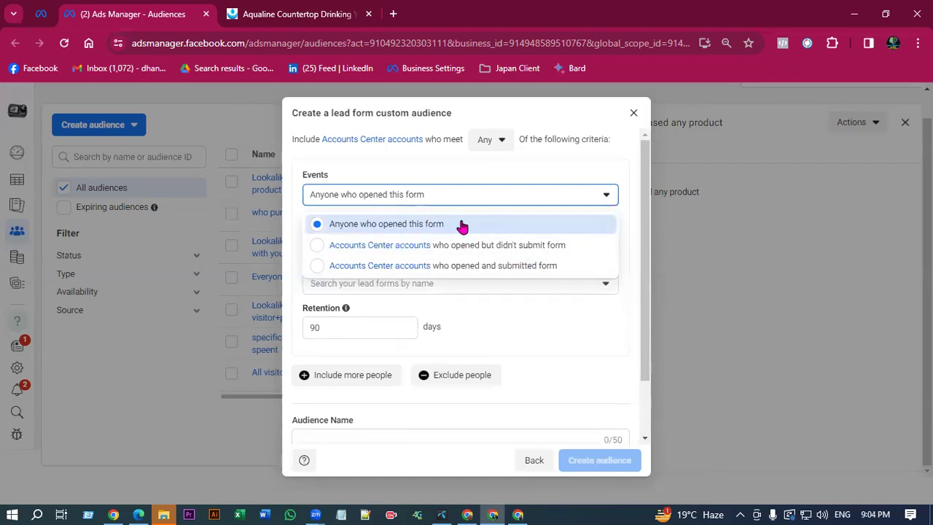
{"action": "left_click", "coordinate": [420, 198]}
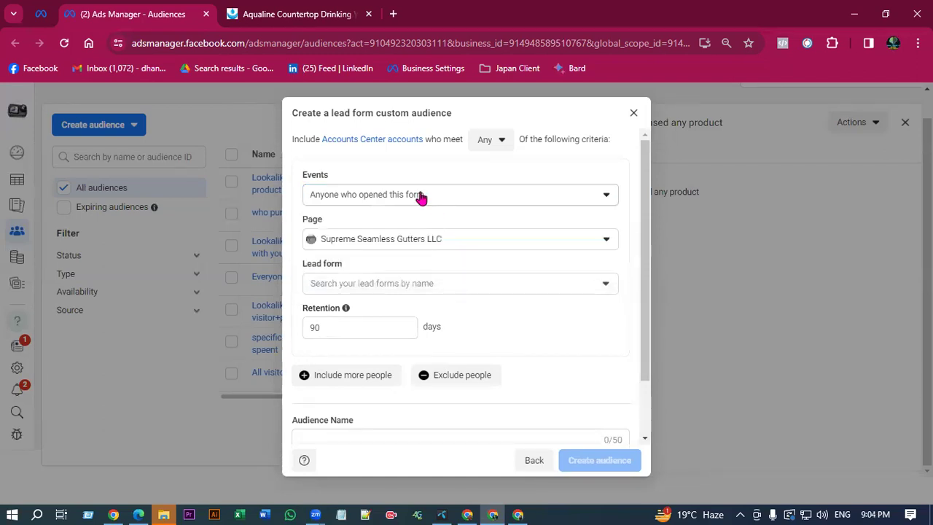
- Choose the Best Buy Shopping Page and its "car leads" lead form for the audience criteria
{"action": "left_click", "coordinate": [462, 240]}
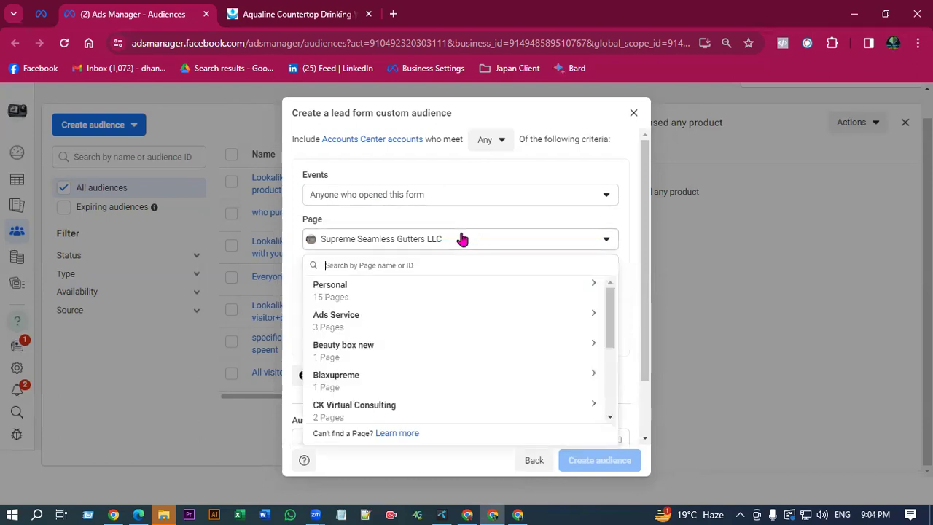
{"action": "left_click", "coordinate": [354, 293]}
{"action": "scroll", "coordinate": [442, 333], "scroll_direction": "down", "scroll_amount": 3}
{"action": "scroll", "coordinate": [408, 326], "scroll_direction": "up", "scroll_amount": 3}
{"action": "left_click", "coordinate": [378, 323]}
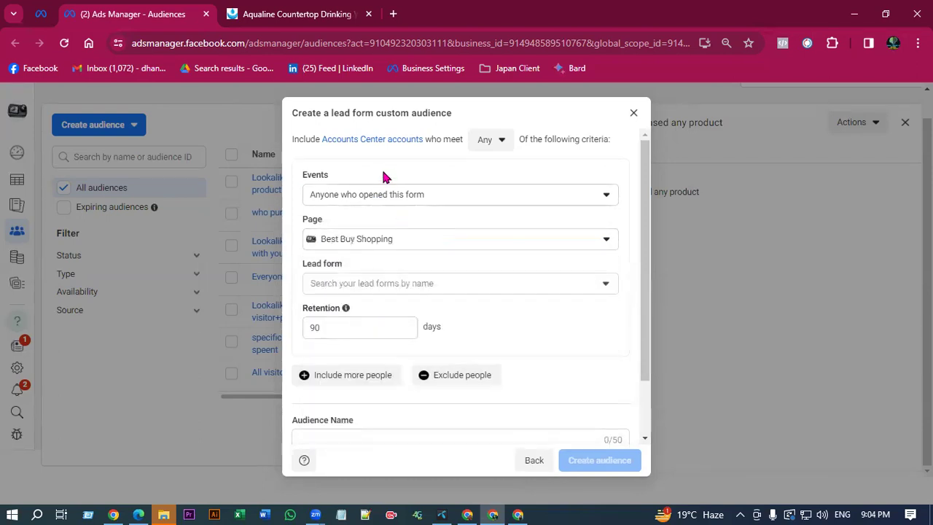
{"action": "left_click", "coordinate": [412, 285]}
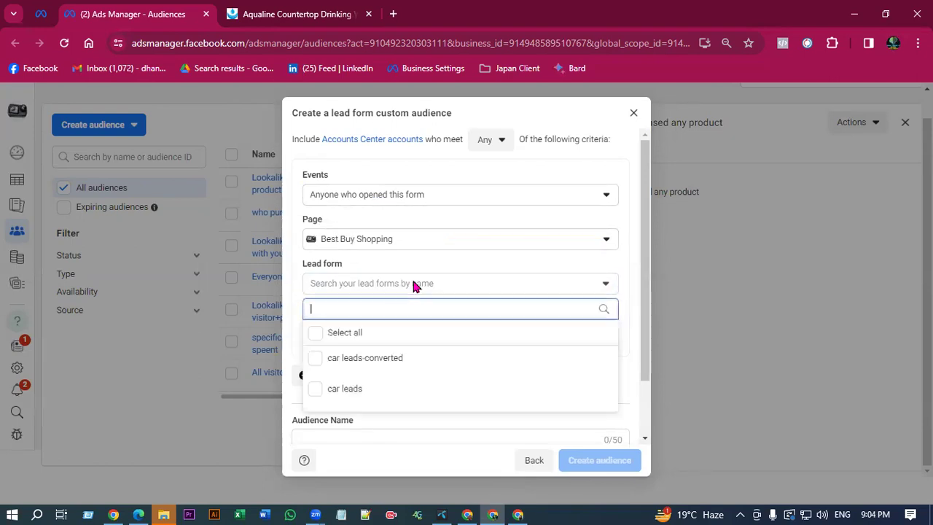
{"action": "left_click", "coordinate": [377, 393]}
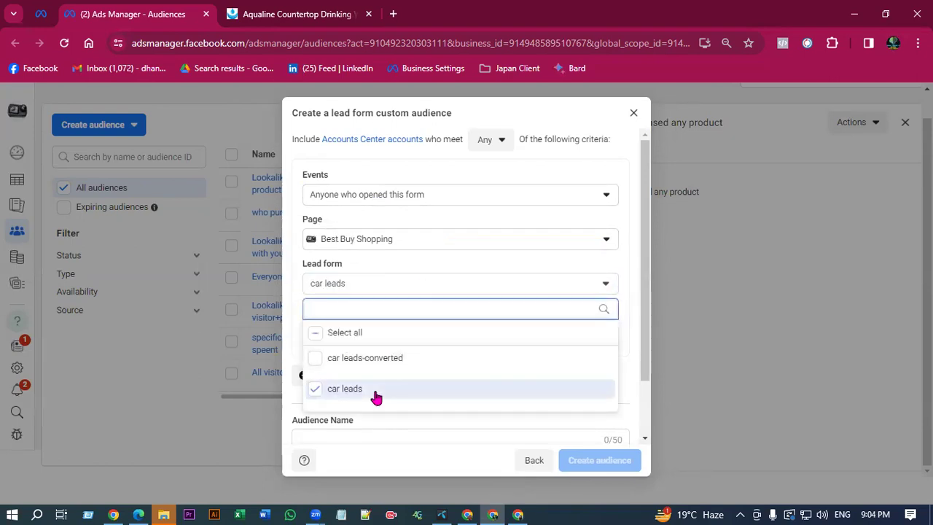
{"action": "left_click", "coordinate": [512, 175]}
- Try other retention periods for the lead form criterion and return it to 90 days
{"action": "left_click", "coordinate": [355, 329]}
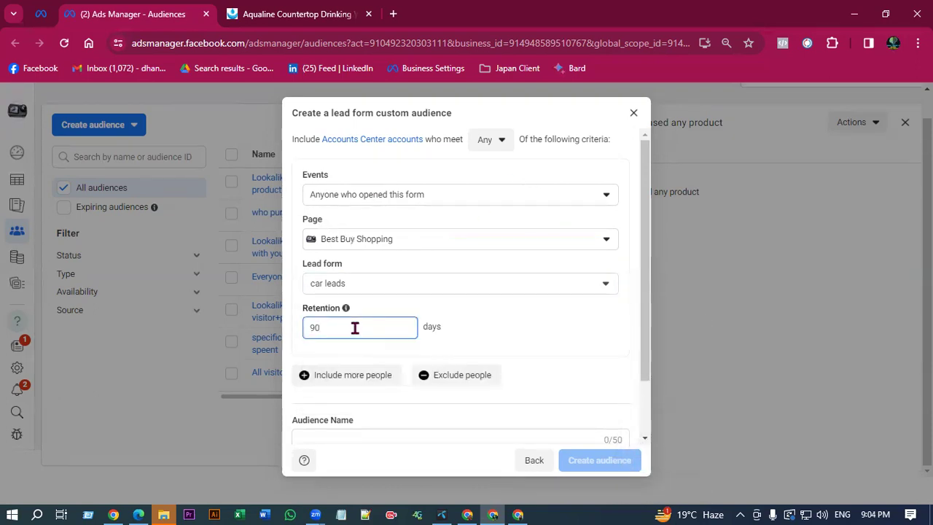
{"action": "key", "text": "BackSpace"}
{"action": "key", "text": "BackSpace"}
{"action": "type", "text": "356"}
{"action": "key", "text": "BackSpace"}
{"action": "type", "text": "00"}
{"action": "key", "text": "BackSpace"}
{"action": "key", "text": "BackSpace"}
{"action": "key", "text": "BackSpace"}
{"action": "type", "text": "90"}
- Include more people through a second "Or" criterion and check its available Pages and lead forms
{"action": "scroll", "coordinate": [529, 324], "scroll_direction": "down", "scroll_amount": 1}
{"action": "left_click", "coordinate": [398, 306]}
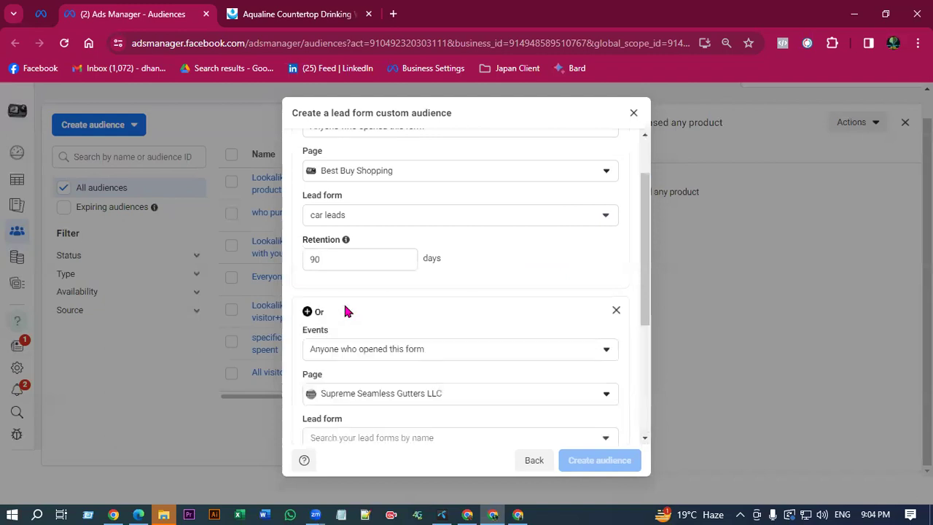
{"action": "scroll", "coordinate": [465, 337], "scroll_direction": "down", "scroll_amount": 1}
{"action": "left_click", "coordinate": [423, 329]}
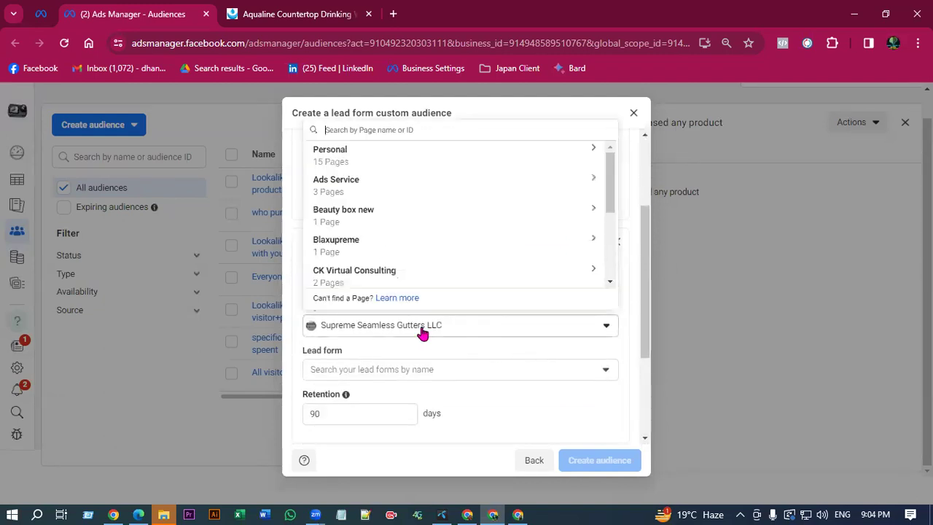
{"action": "left_click", "coordinate": [422, 329]}
{"action": "left_click", "coordinate": [395, 369]}
{"action": "scroll", "coordinate": [379, 397], "scroll_direction": "down", "scroll_amount": 2}
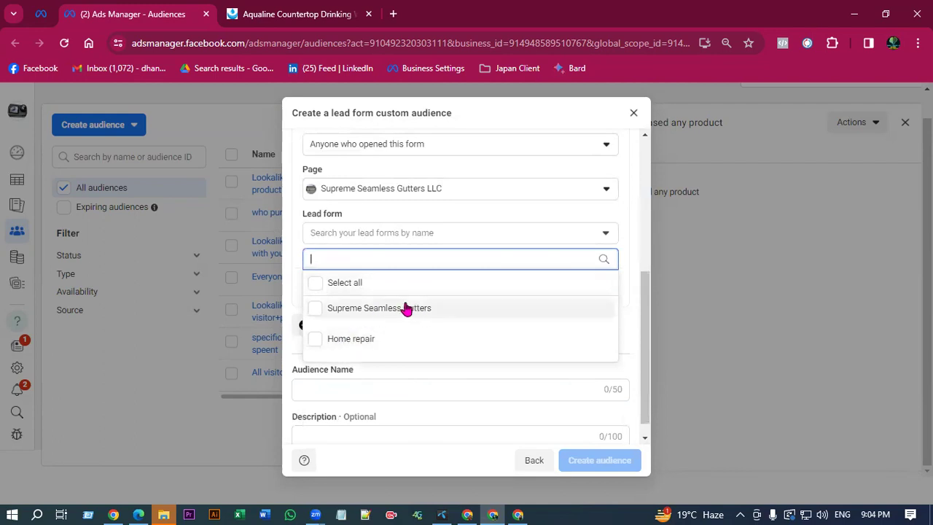
{"action": "left_click", "coordinate": [487, 224]}
{"action": "scroll", "coordinate": [442, 332], "scroll_direction": "up", "scroll_amount": 2}
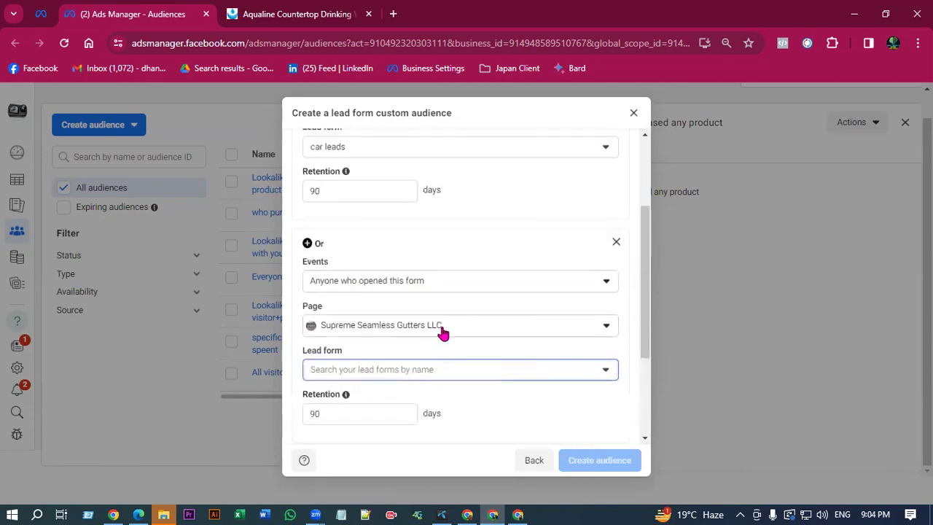
- Select the "Home repair" lead form of Supreme Seamless Gutters LLC in the second criterion
{"action": "left_click", "coordinate": [423, 362]}
{"action": "scroll", "coordinate": [393, 408], "scroll_direction": "down", "scroll_amount": 2}
{"action": "left_click", "coordinate": [357, 339]}
{"action": "left_click", "coordinate": [594, 211]}
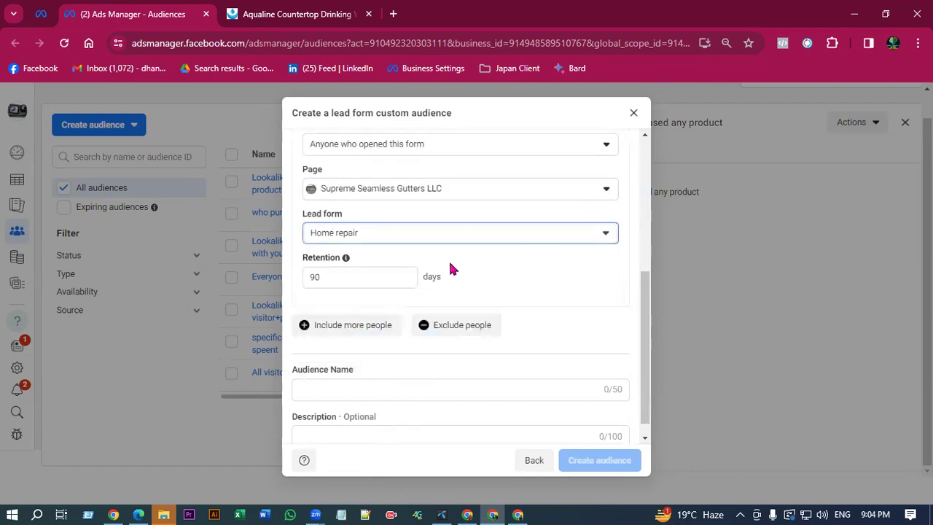
- Set the second criterion to the Best Buy Shopping Page with its "car leads" form and review both criteria
{"action": "scroll", "coordinate": [354, 273], "scroll_direction": "up", "scroll_amount": 1}
{"action": "left_click", "coordinate": [419, 261]}
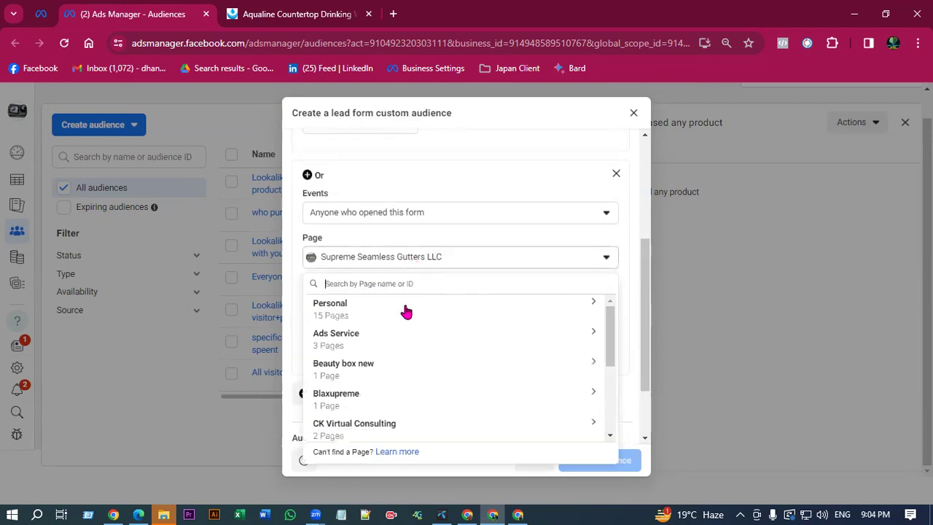
{"action": "left_click", "coordinate": [348, 310]}
{"action": "left_click", "coordinate": [384, 337]}
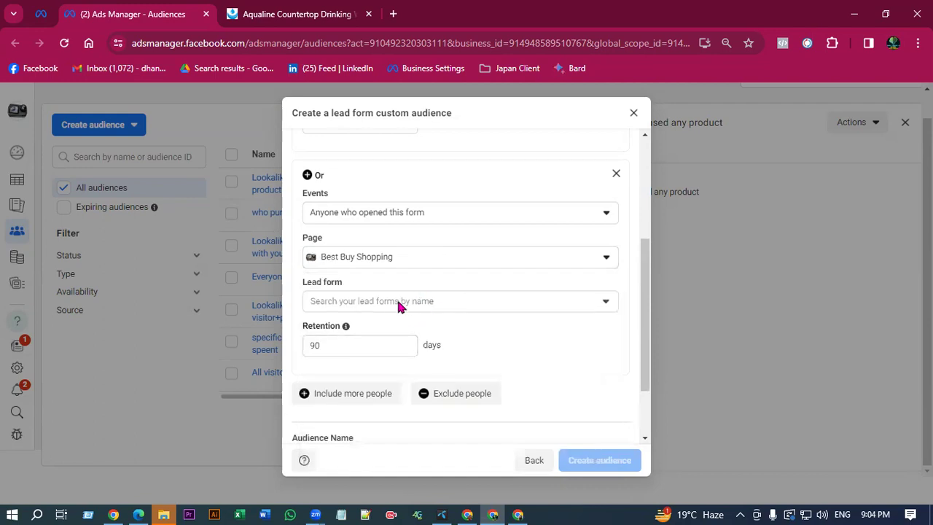
{"action": "left_click", "coordinate": [393, 300]}
{"action": "left_click", "coordinate": [378, 411]}
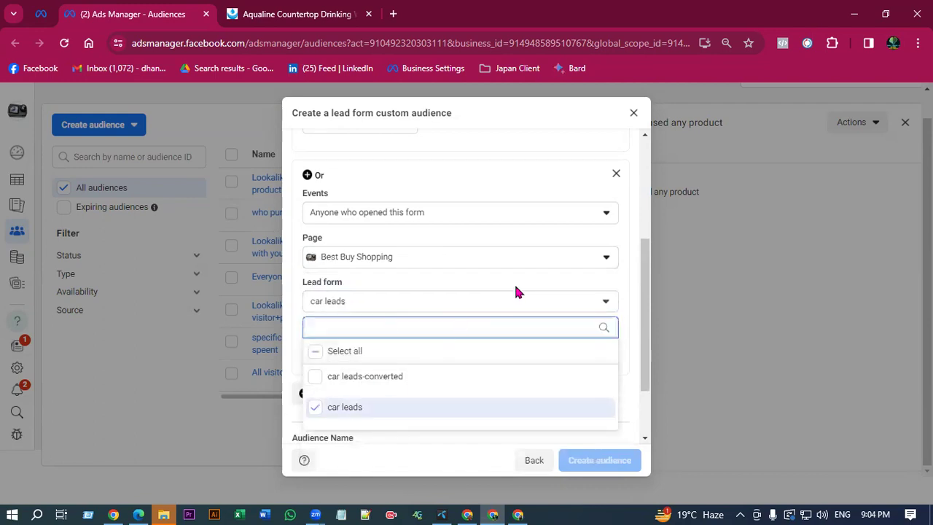
{"action": "left_click", "coordinate": [519, 299]}
{"action": "scroll", "coordinate": [518, 299], "scroll_direction": "up", "scroll_amount": 1}
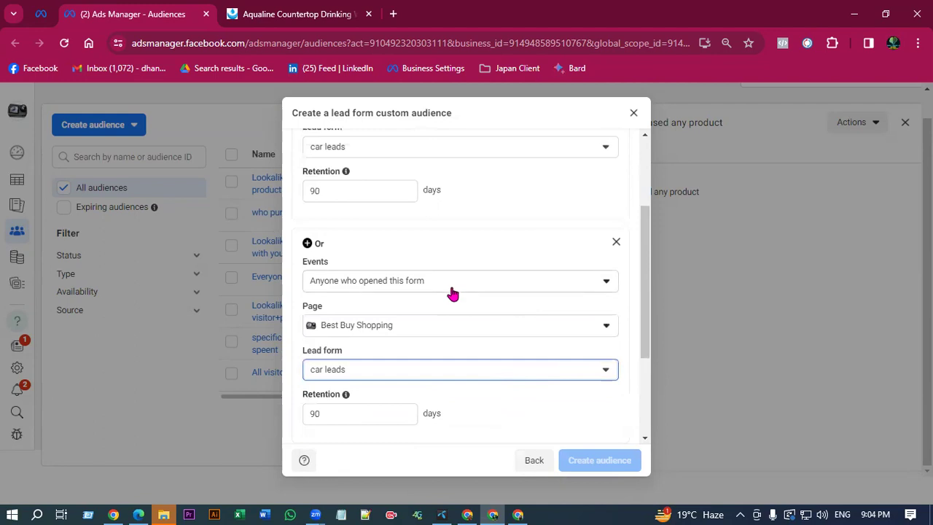
{"action": "scroll", "coordinate": [450, 291], "scroll_direction": "up", "scroll_amount": 2}
{"action": "scroll", "coordinate": [374, 306], "scroll_direction": "down", "scroll_amount": 3}
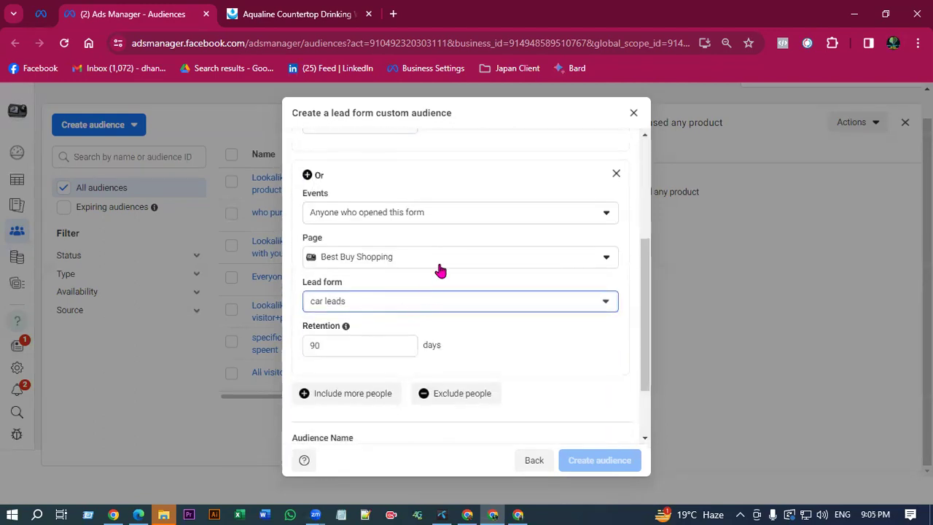
{"action": "scroll", "coordinate": [438, 319], "scroll_direction": "down", "scroll_amount": 1}
- Copy the event wording "Anyone who opened this form" into the audience name and create the lead form custom audience
{"action": "left_click", "coordinate": [367, 368]}
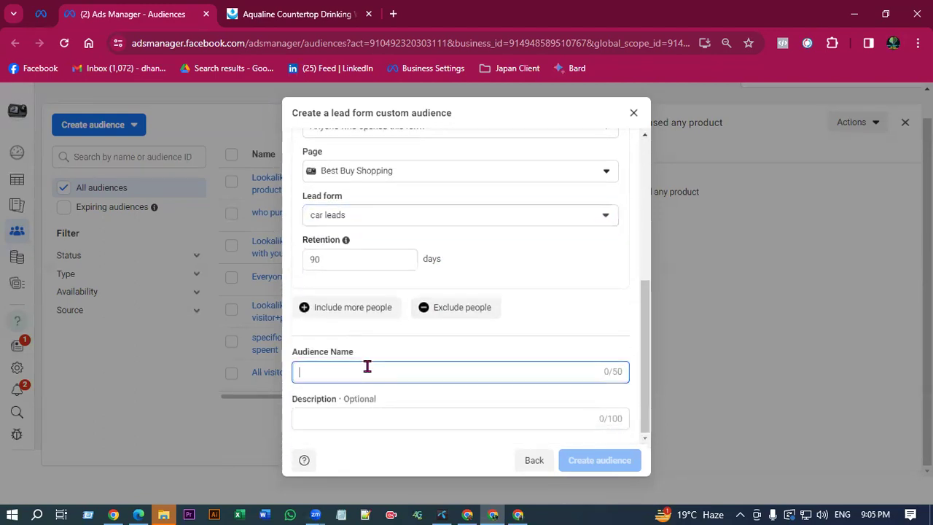
{"action": "scroll", "coordinate": [369, 371], "scroll_direction": "up", "scroll_amount": 3}
{"action": "scroll", "coordinate": [370, 350], "scroll_direction": "up", "scroll_amount": 1}
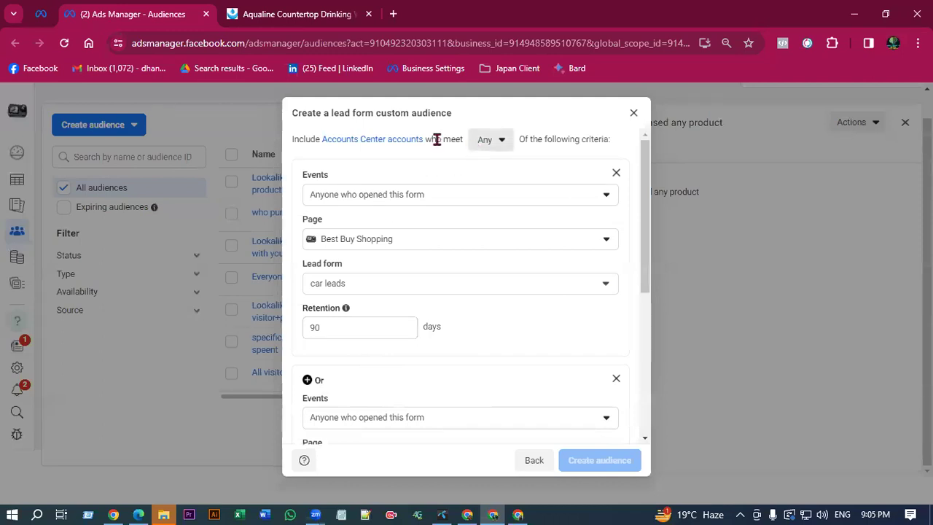
{"action": "left_click_drag", "start_coordinate": [440, 195], "coordinate": [302, 197]}
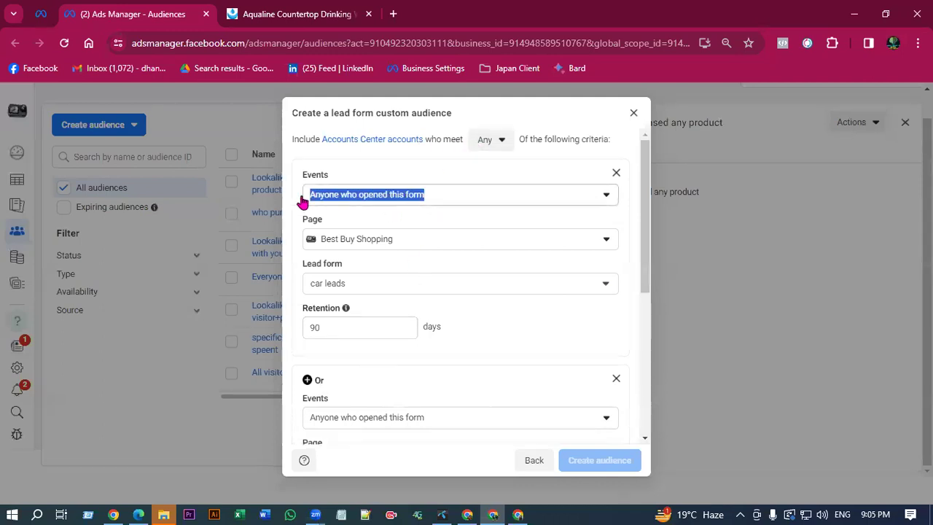
{"action": "right_click", "coordinate": [348, 196]}
{"action": "left_click", "coordinate": [386, 205]}
{"action": "scroll", "coordinate": [494, 302], "scroll_direction": "down", "scroll_amount": 5}
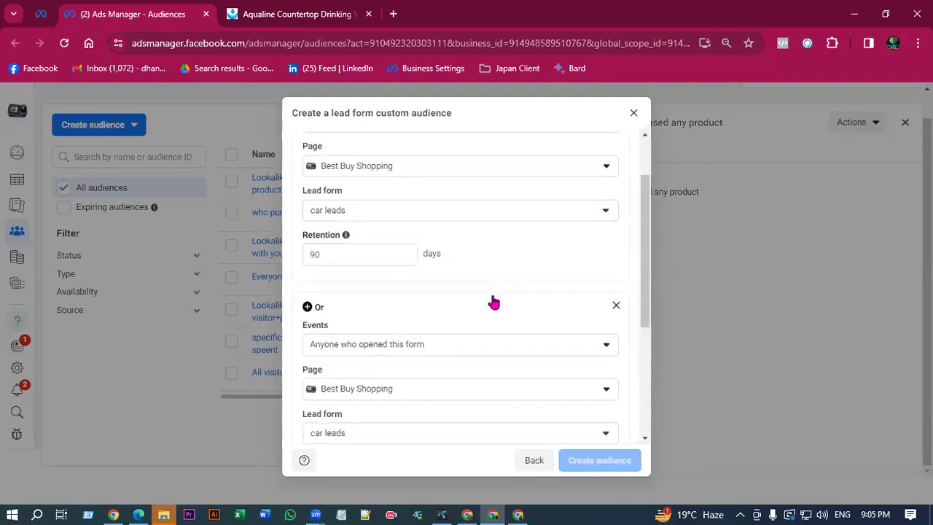
{"action": "left_click", "coordinate": [349, 370]}
{"action": "right_click", "coordinate": [354, 370]}
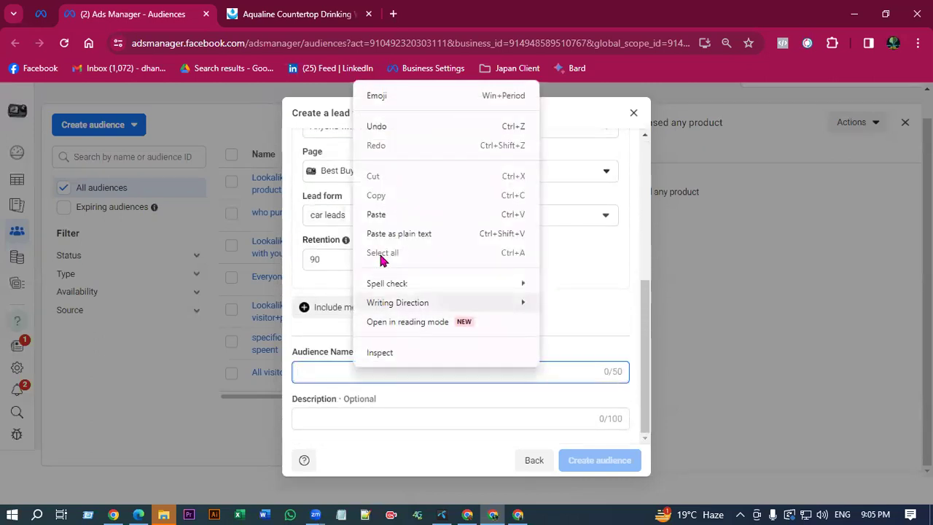
{"action": "left_click", "coordinate": [372, 232]}
{"action": "left_click", "coordinate": [594, 461]}
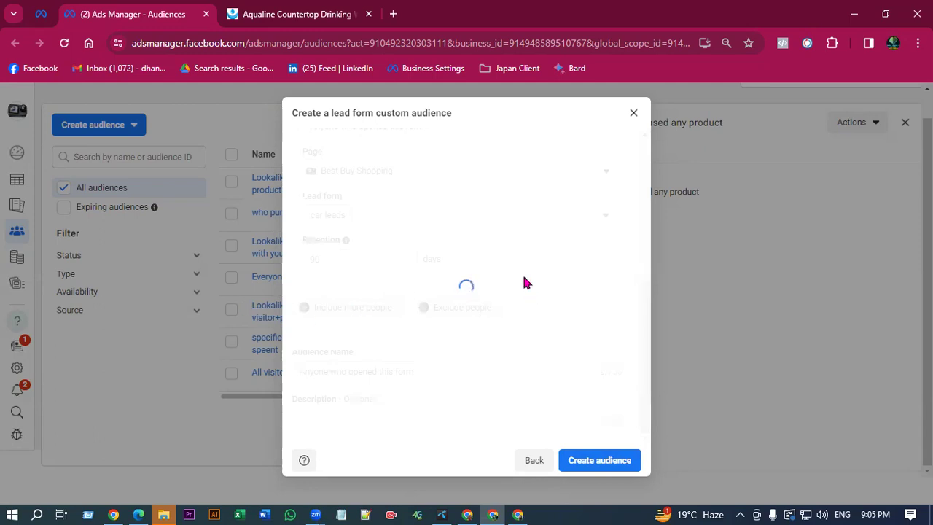
- Create a 2% lookalike audience for Albania from the new "Anyone who opened this form" audience
{"action": "left_click", "coordinate": [415, 246]}
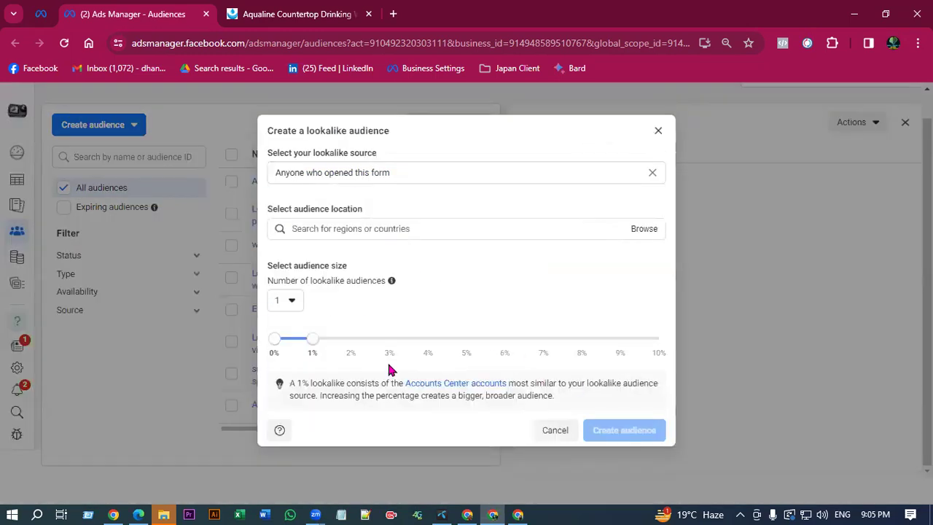
{"action": "left_click", "coordinate": [390, 229]}
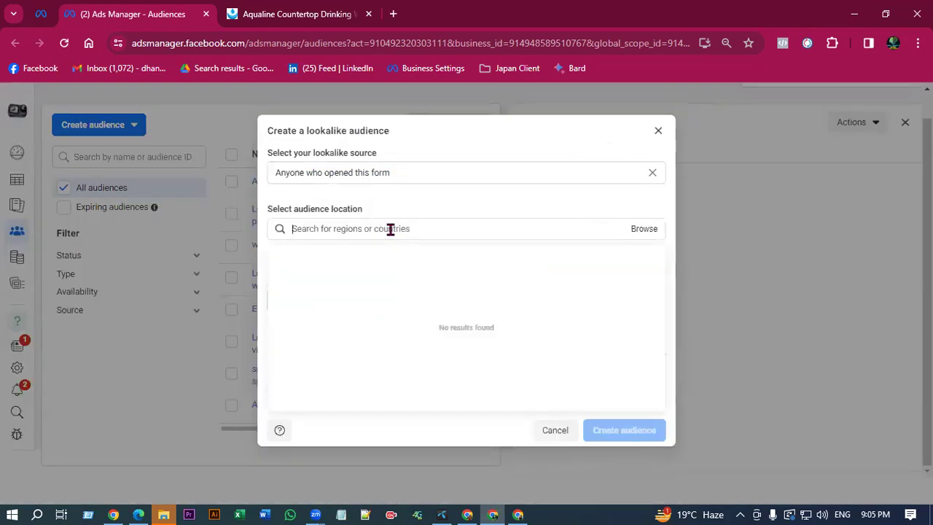
{"action": "type", "text": "al"}
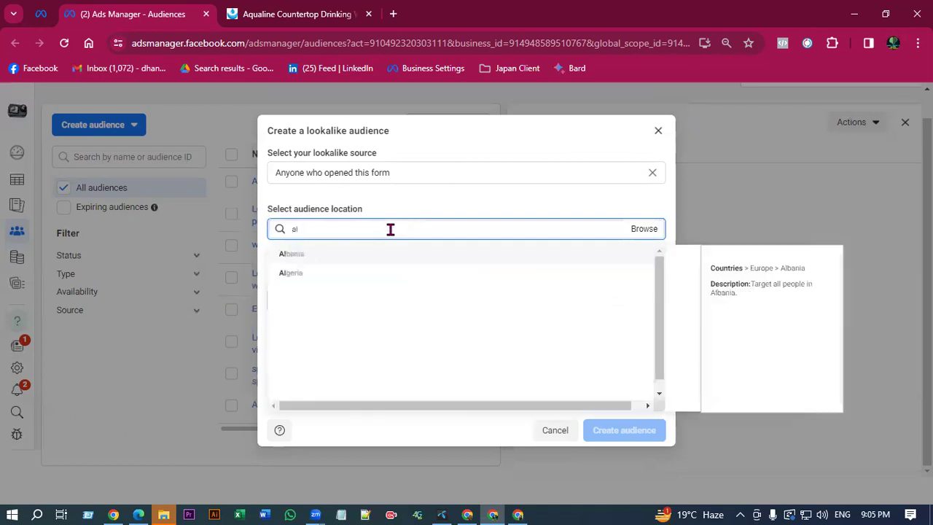
{"action": "left_click", "coordinate": [342, 267]}
{"action": "left_click", "coordinate": [633, 461]}
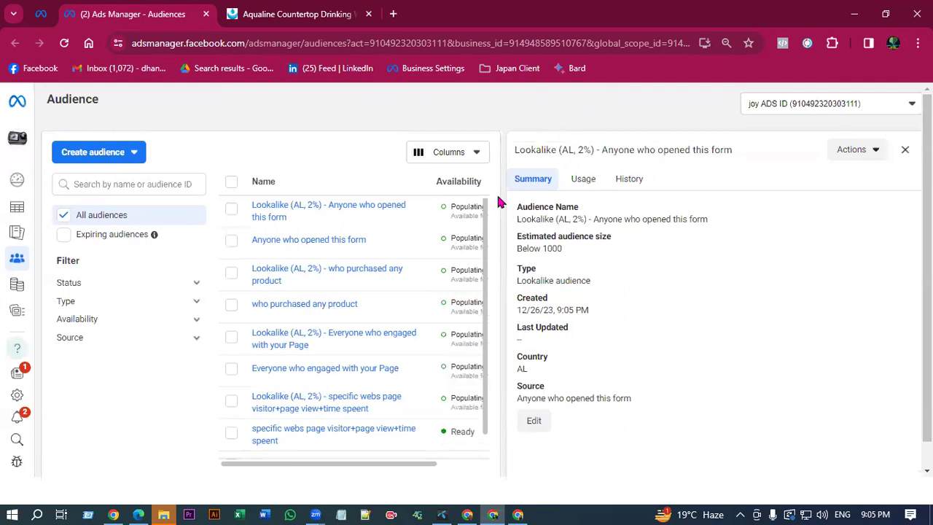
- Start another custom audience, try Video and Instagram account as sources, and continue with Website
{"action": "scroll", "coordinate": [427, 330], "scroll_direction": "down", "scroll_amount": 1}
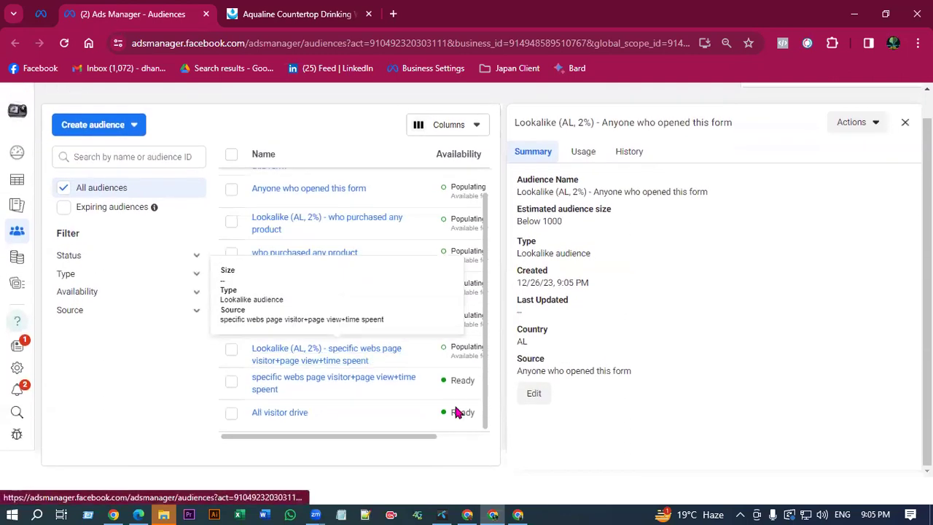
{"action": "left_click_drag", "start_coordinate": [425, 437], "coordinate": [476, 437]}
{"action": "left_click_drag", "start_coordinate": [339, 437], "coordinate": [211, 440]}
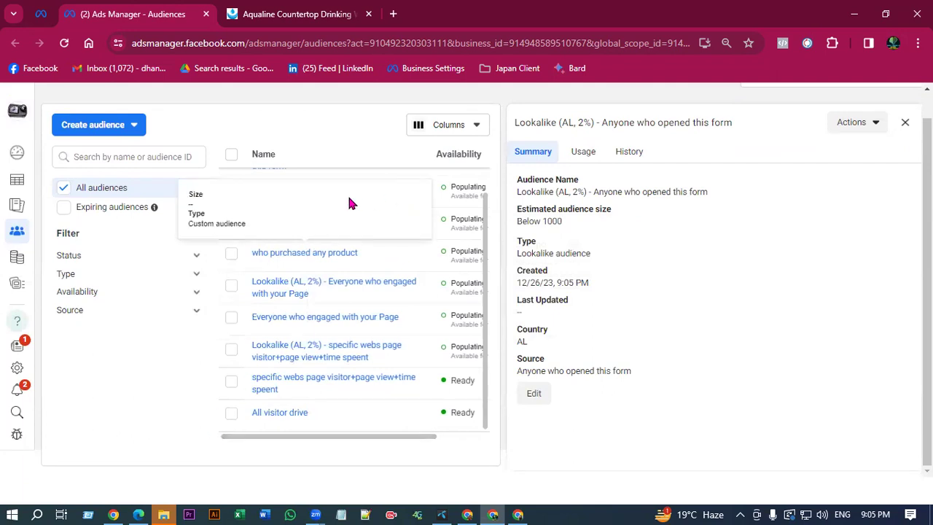
{"action": "left_click", "coordinate": [93, 128]}
{"action": "left_click", "coordinate": [108, 157]}
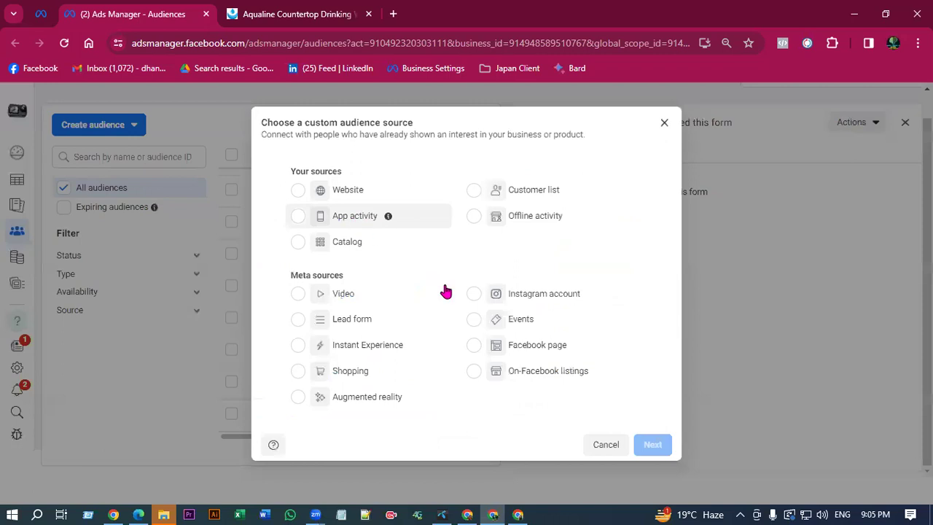
{"action": "left_click", "coordinate": [345, 303]}
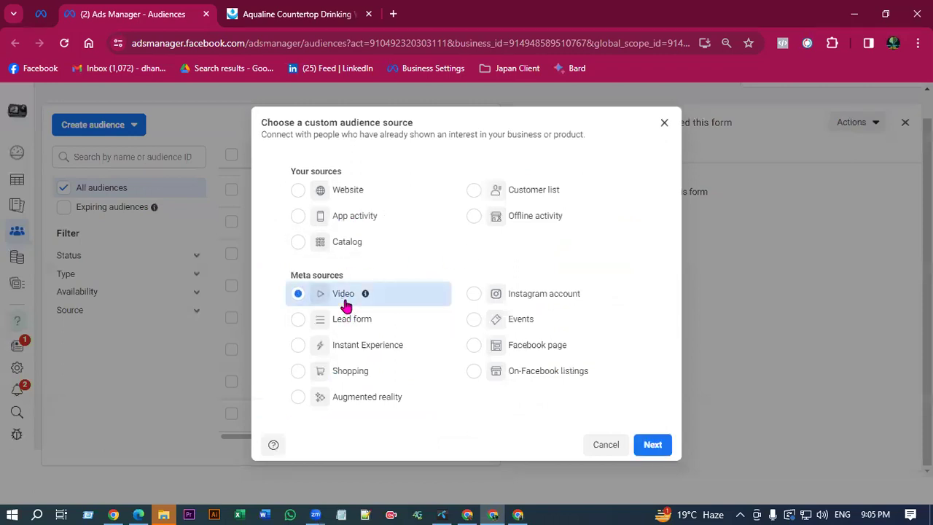
{"action": "left_click", "coordinate": [563, 309]}
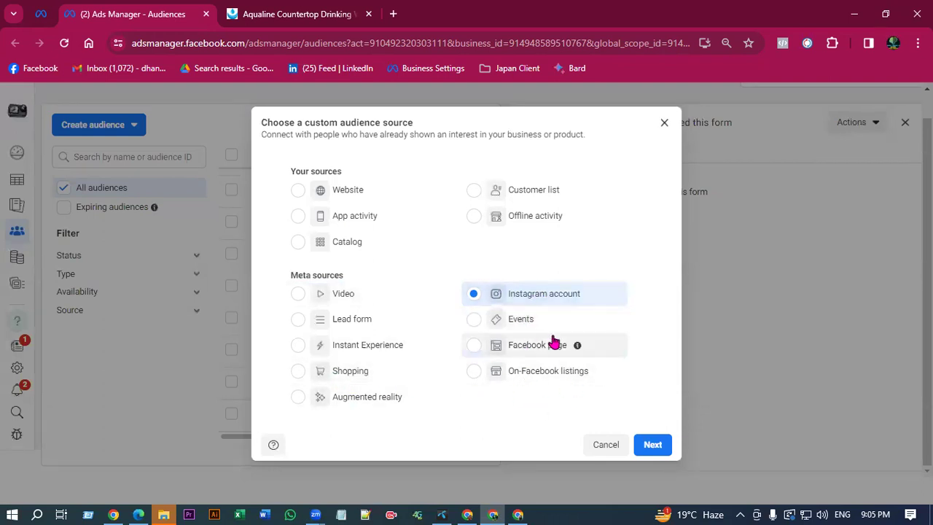
{"action": "left_click", "coordinate": [344, 295]}
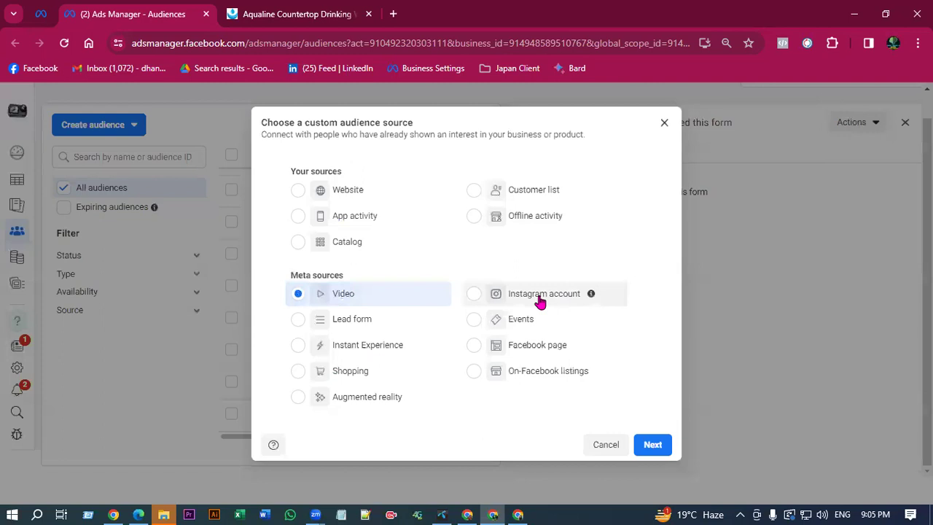
{"action": "left_click", "coordinate": [347, 195]}
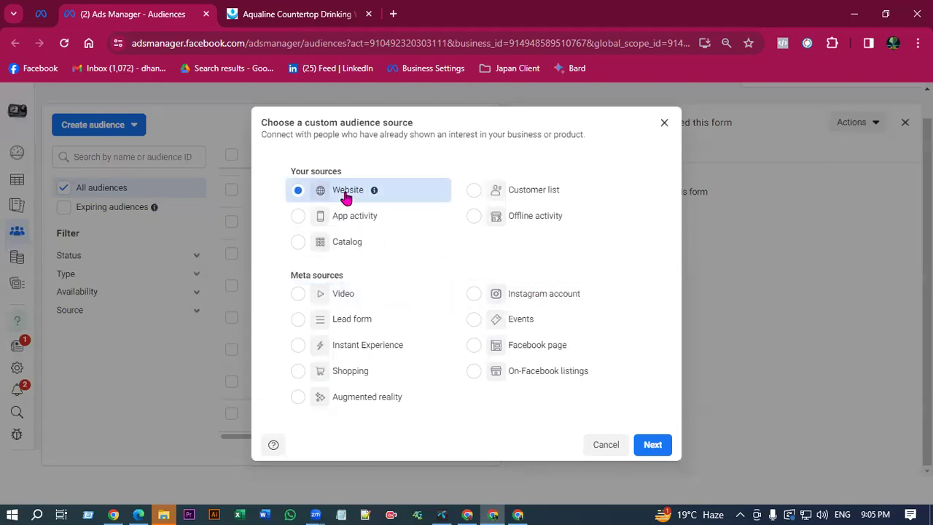
{"action": "left_click", "coordinate": [651, 443]}
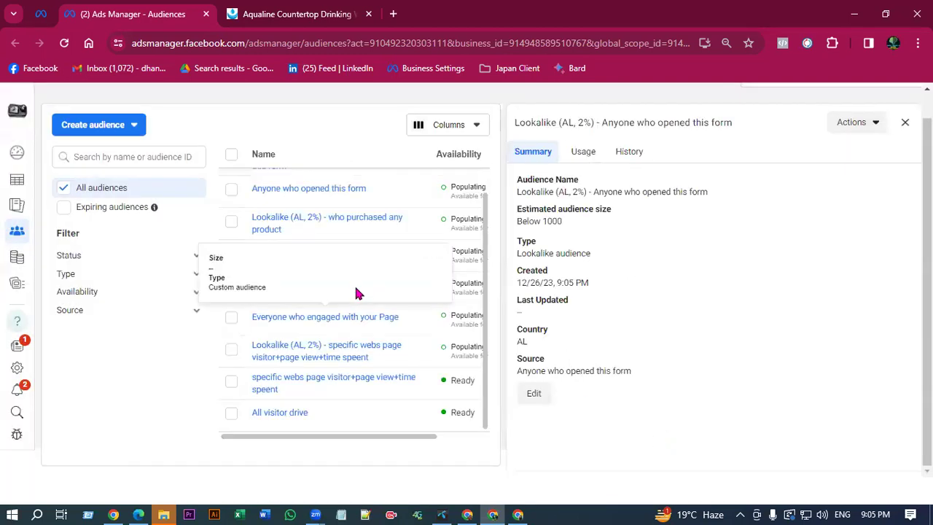
- Switch the website audience's criteria matching to All and back to Any
{"action": "scroll", "coordinate": [408, 291], "scroll_direction": "down", "scroll_amount": 1}
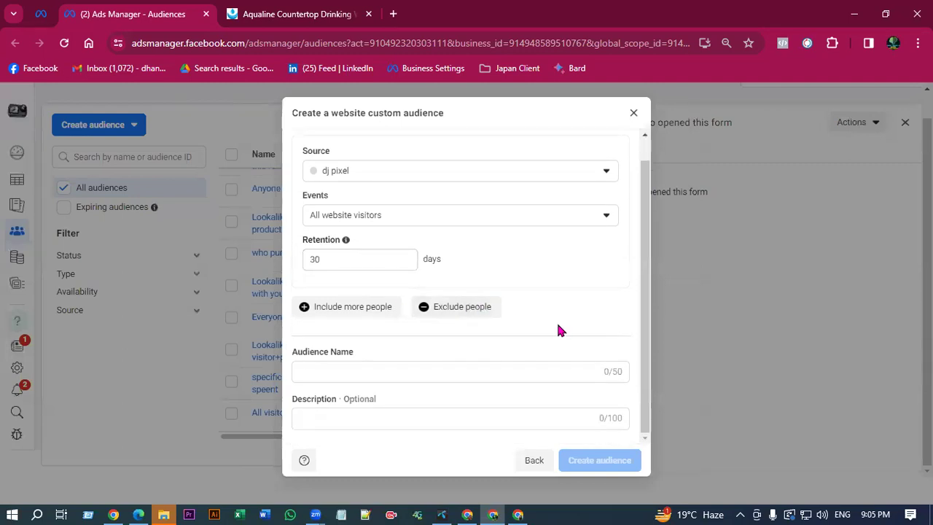
{"action": "scroll", "coordinate": [558, 330], "scroll_direction": "up", "scroll_amount": 1}
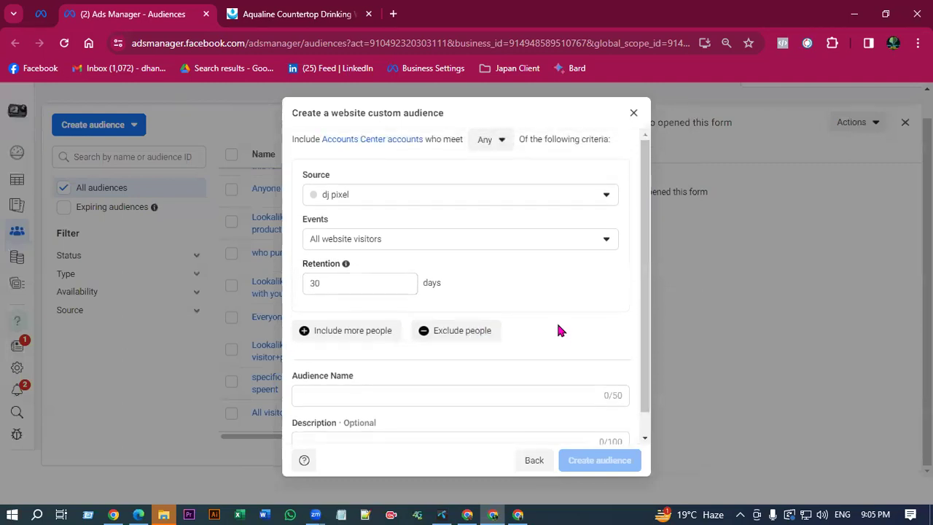
{"action": "left_click", "coordinate": [501, 149]}
{"action": "left_click", "coordinate": [490, 195]}
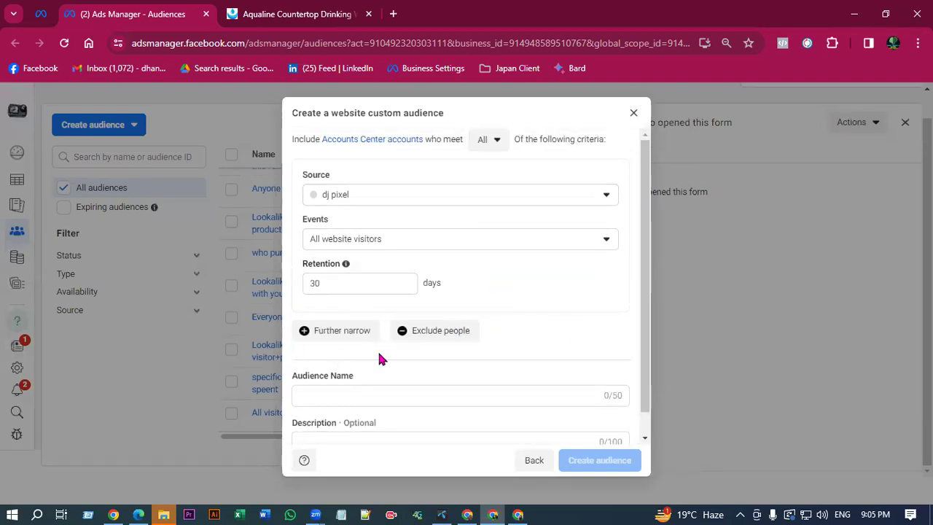
{"action": "left_click", "coordinate": [479, 151]}
{"action": "left_click", "coordinate": [496, 170]}
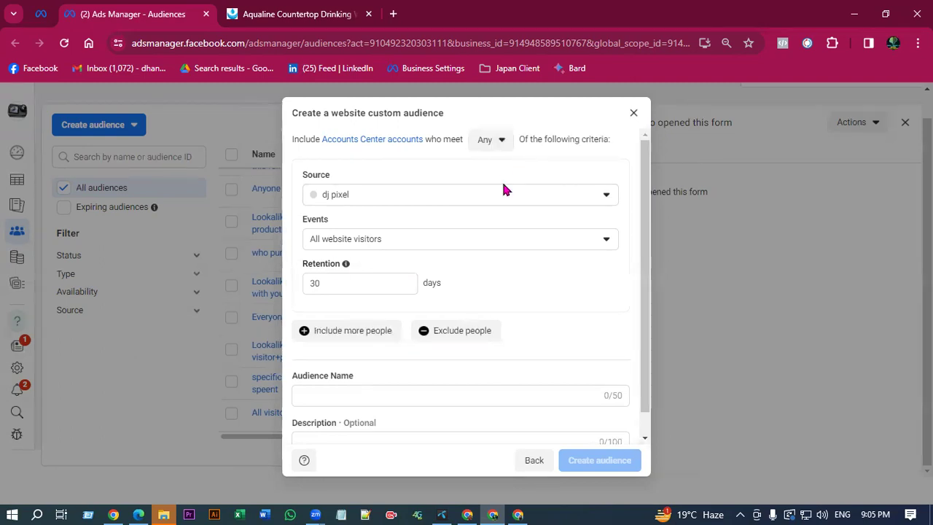
- Look through the website event and criteria options for the dj pixel source and discard the unfinished audience
{"action": "left_click", "coordinate": [392, 247]}
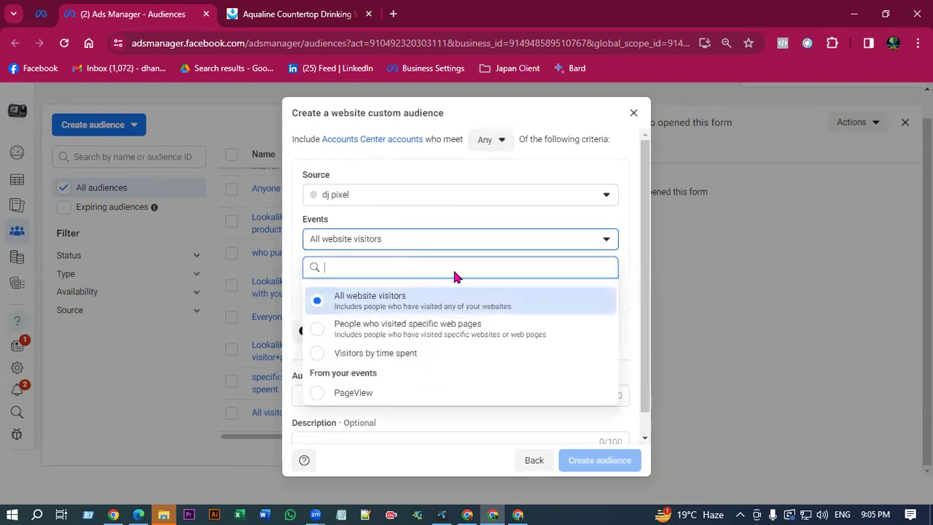
{"action": "left_click", "coordinate": [457, 174]}
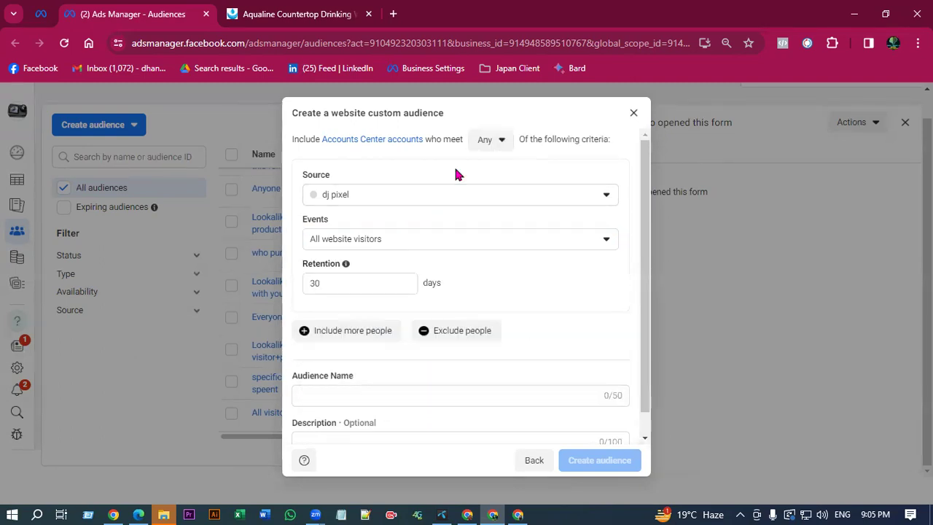
{"action": "left_click", "coordinate": [484, 142]}
{"action": "left_click", "coordinate": [396, 195]}
{"action": "left_click", "coordinate": [390, 167]}
{"action": "scroll", "coordinate": [398, 355], "scroll_direction": "down", "scroll_amount": 1}
{"action": "left_click", "coordinate": [367, 416]}
{"action": "left_click", "coordinate": [636, 113]}
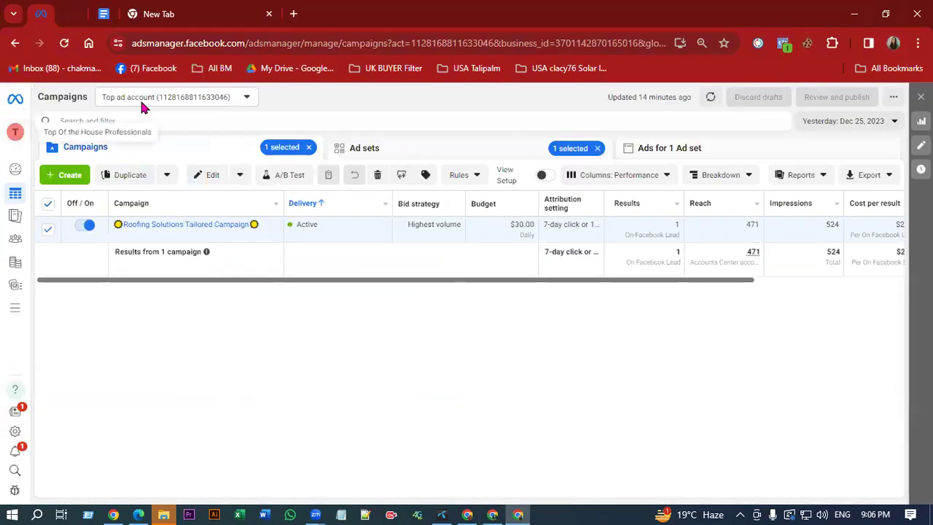
- In the other Chrome window, switch Ads Manager to the Aqualine Ad account and dismiss the additional information notice
{"action": "left_click", "coordinate": [143, 107]}
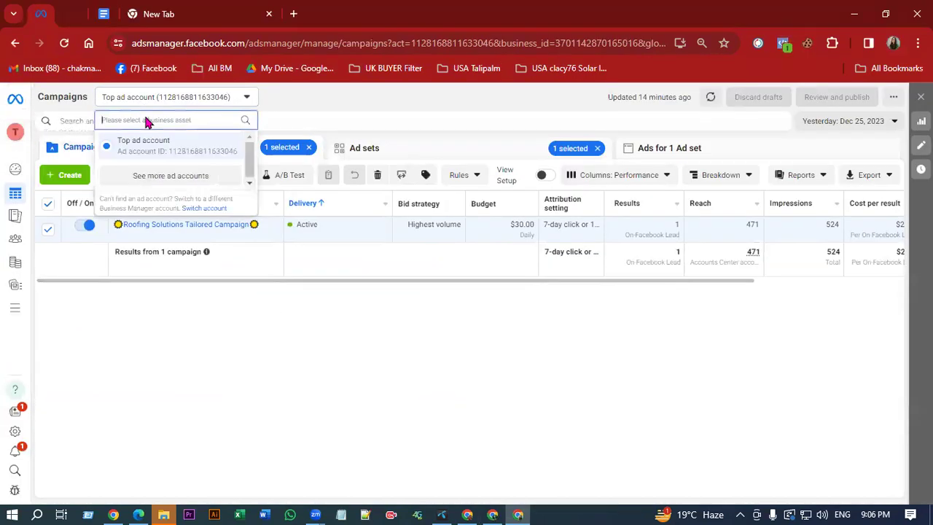
{"action": "left_click", "coordinate": [163, 177]}
{"action": "scroll", "coordinate": [174, 218], "scroll_direction": "down", "scroll_amount": 2}
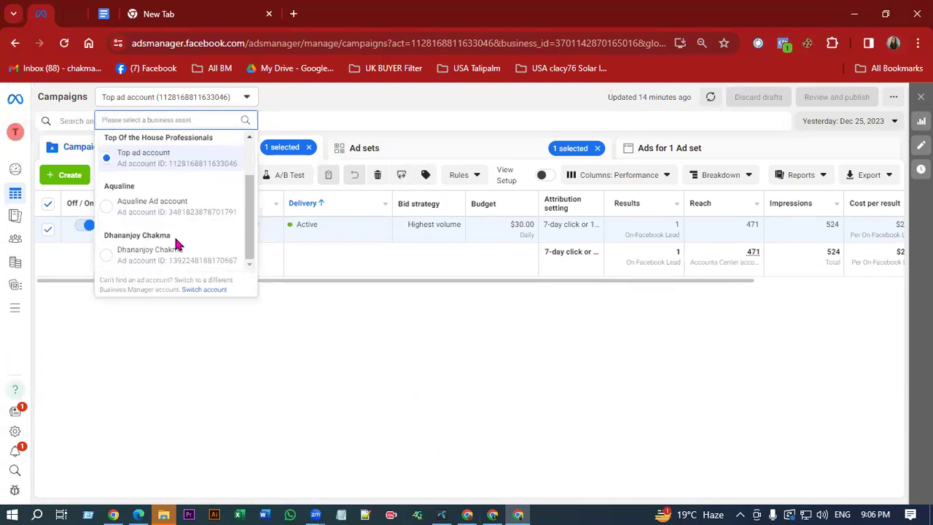
{"action": "left_click", "coordinate": [209, 199]}
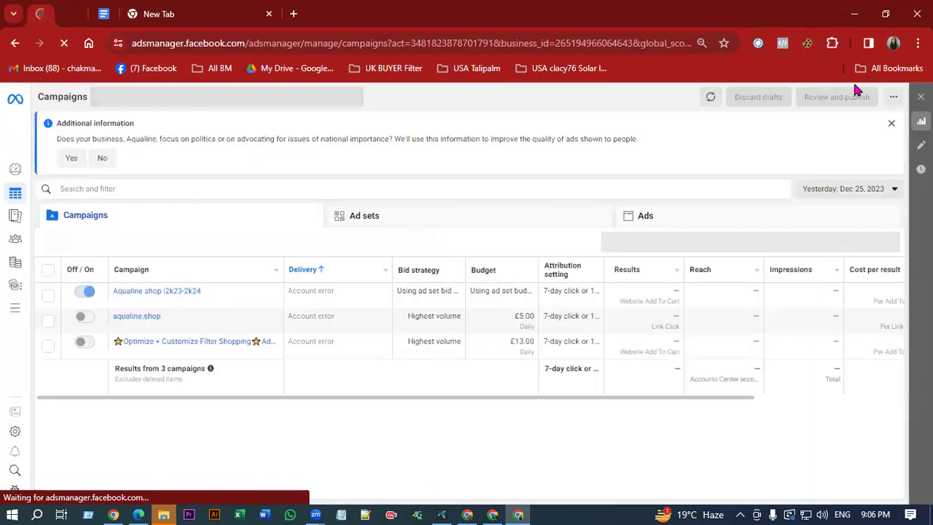
{"action": "left_click", "coordinate": [890, 124]}
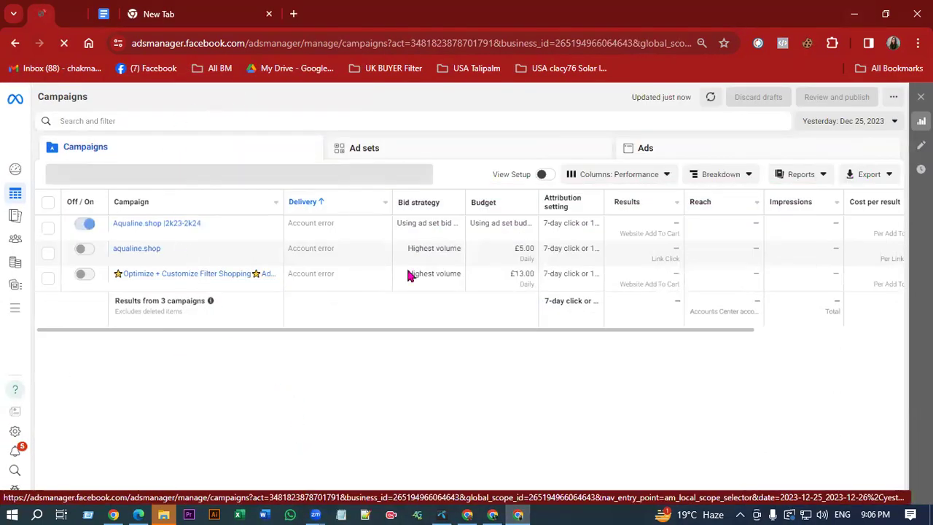
- Open the Audiences page of the Aqualine Ad account and look through its saved custom and lookalike audiences
{"action": "mouse_move", "coordinate": [21, 270]}
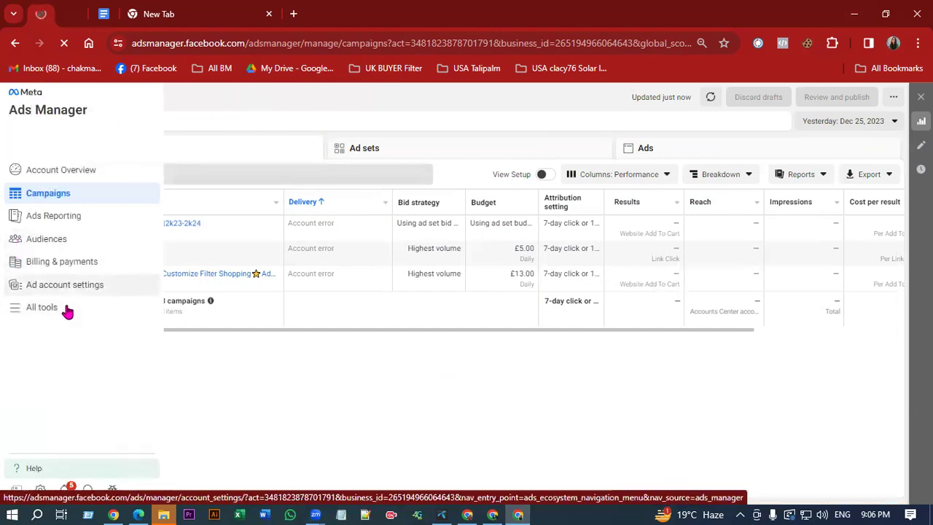
{"action": "left_click", "coordinate": [49, 241]}
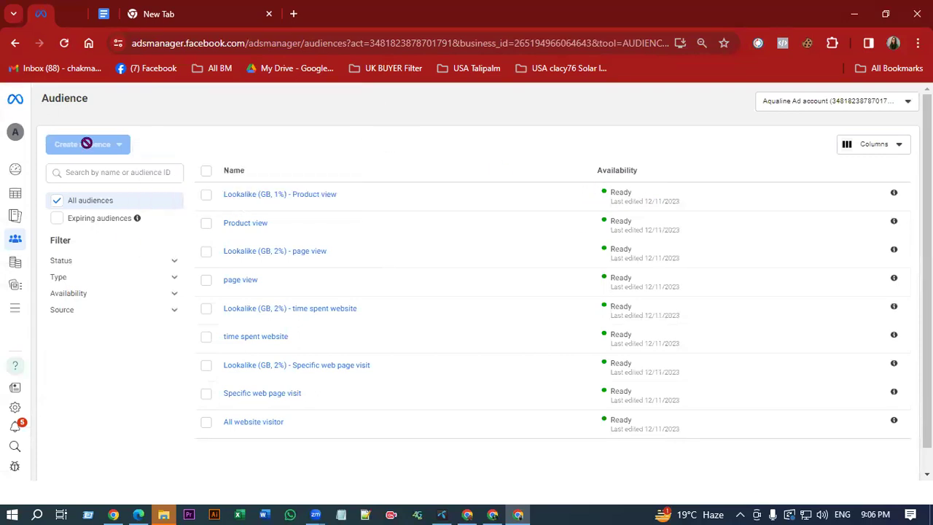
{"action": "left_click", "coordinate": [44, 207]}
{"action": "scroll", "coordinate": [223, 337], "scroll_direction": "down", "scroll_amount": 1}
{"action": "mouse_move", "coordinate": [236, 406]}
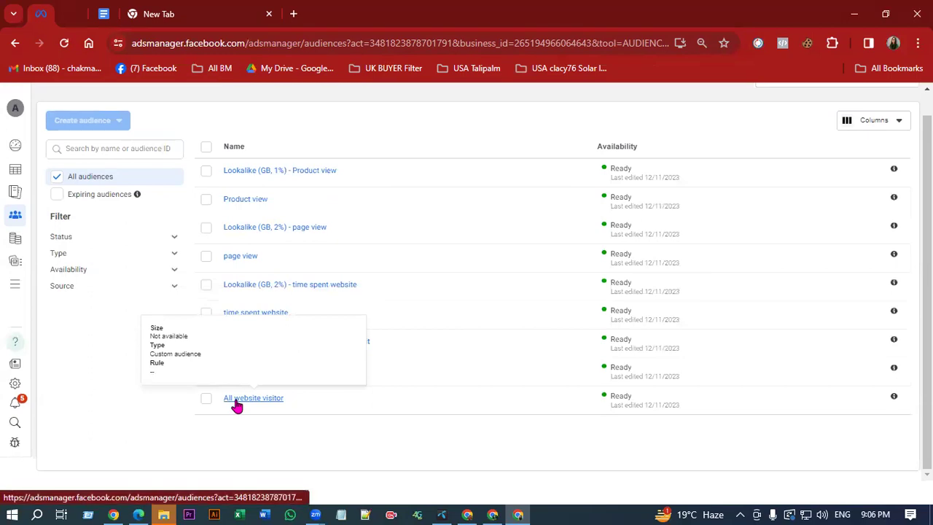
{"action": "scroll", "coordinate": [378, 403], "scroll_direction": "up", "scroll_amount": 1}
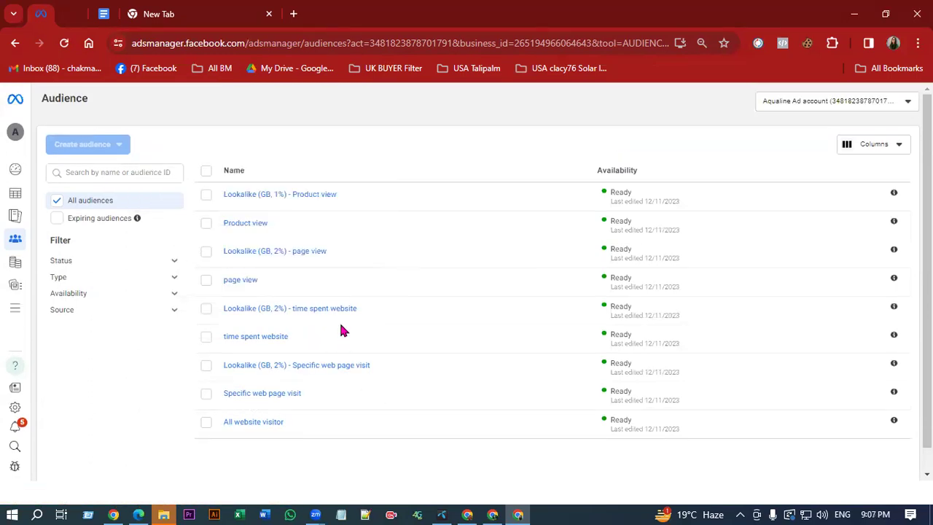
{"action": "scroll", "coordinate": [295, 401], "scroll_direction": "down", "scroll_amount": 1}
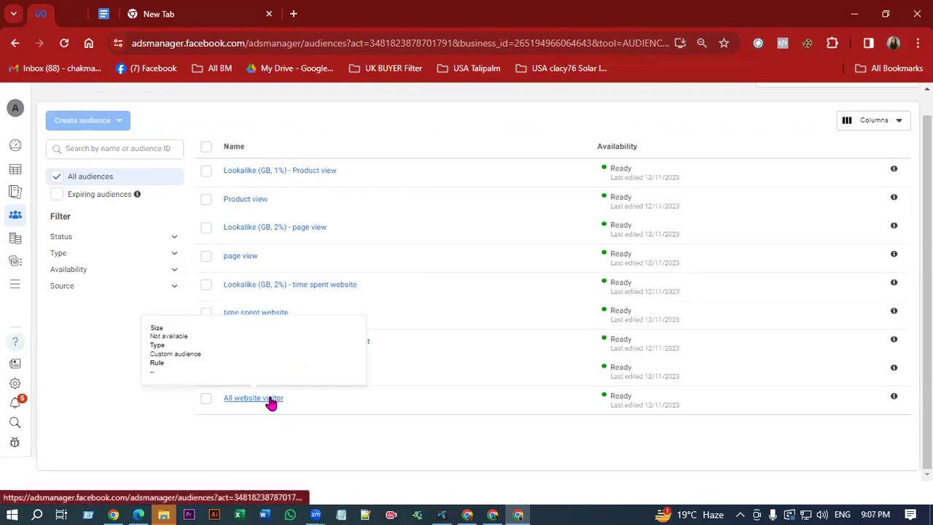
- Open the details of the "All website visitor" audience and check which actions it offers
{"action": "left_click", "coordinate": [269, 400]}
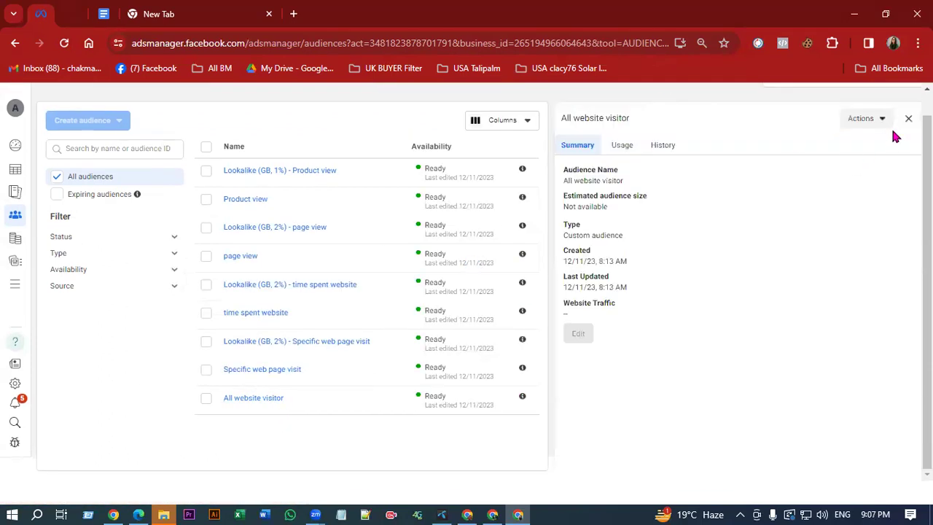
{"action": "left_click", "coordinate": [882, 123]}
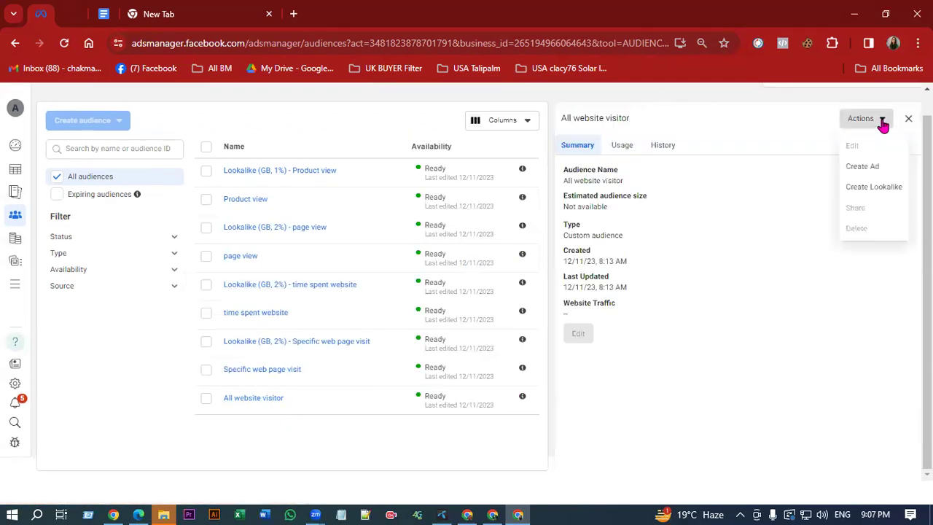
{"action": "left_click", "coordinate": [586, 330]}
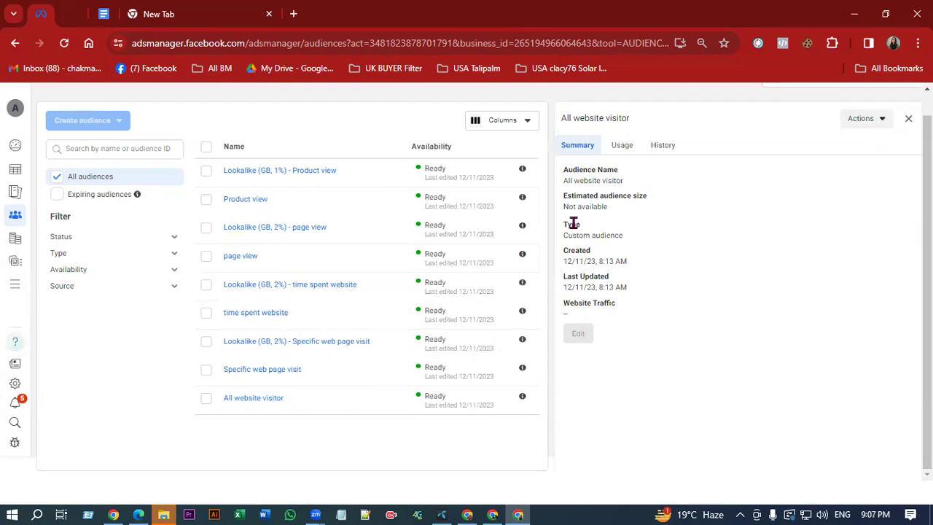
- Highlight and read the estimated audience size in the "All website visitor" summary
{"action": "left_click_drag", "start_coordinate": [564, 204], "coordinate": [666, 215]}
{"action": "left_click", "coordinate": [583, 194]}
{"action": "mouse_move", "coordinate": [563, 203]}
{"action": "left_mouse_down"}
{"action": "mouse_move", "coordinate": [629, 206]}
{"action": "mouse_move", "coordinate": [549, 201]}
{"action": "mouse_move", "coordinate": [596, 199]}
{"action": "mouse_move", "coordinate": [559, 187]}
{"action": "left_mouse_up"}
{"action": "left_click", "coordinate": [628, 206]}
{"action": "left_click", "coordinate": [592, 202]}
{"action": "left_click", "coordinate": [635, 219]}
{"action": "left_click_drag", "start_coordinate": [634, 219], "coordinate": [554, 166]}
{"action": "left_click", "coordinate": [608, 212]}
{"action": "left_click_drag", "start_coordinate": [608, 212], "coordinate": [565, 209]}
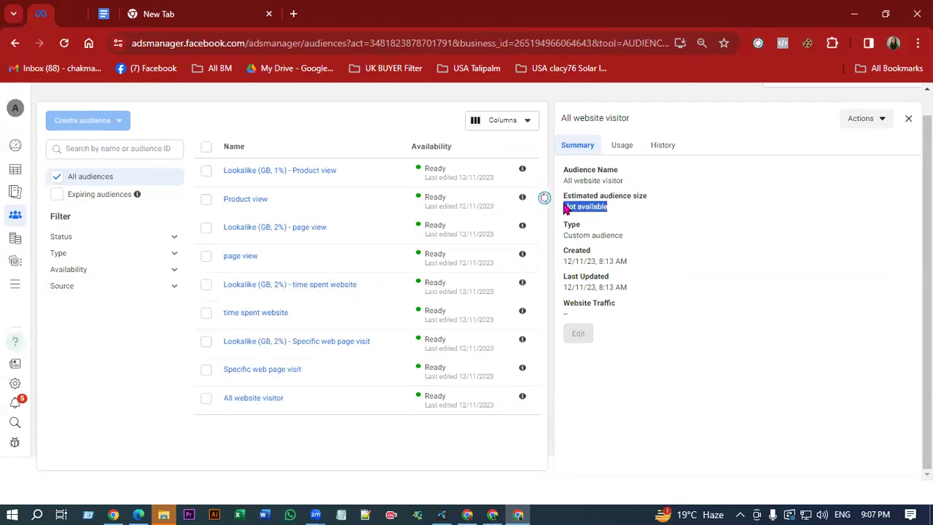
- Filter the audience list by the Website source after briefly trying the Video source
{"action": "left_click", "coordinate": [83, 285]}
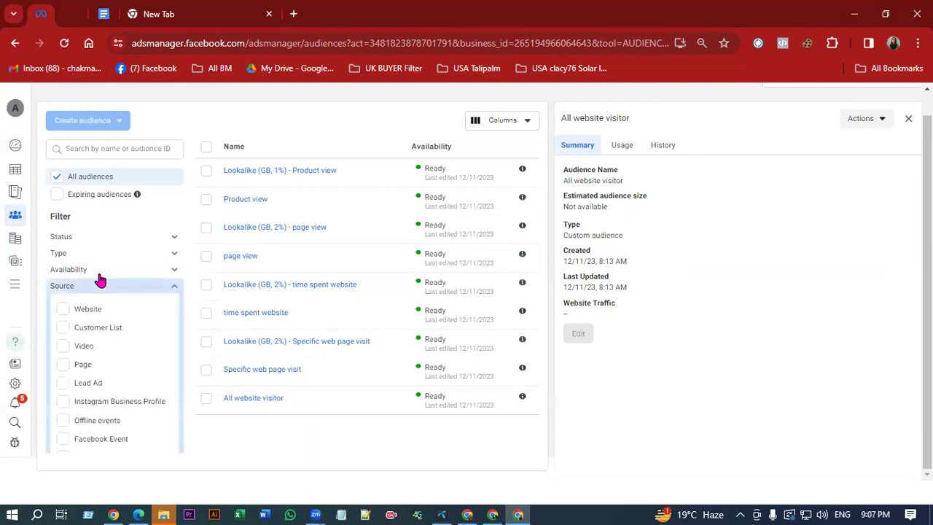
{"action": "left_click", "coordinate": [64, 278]}
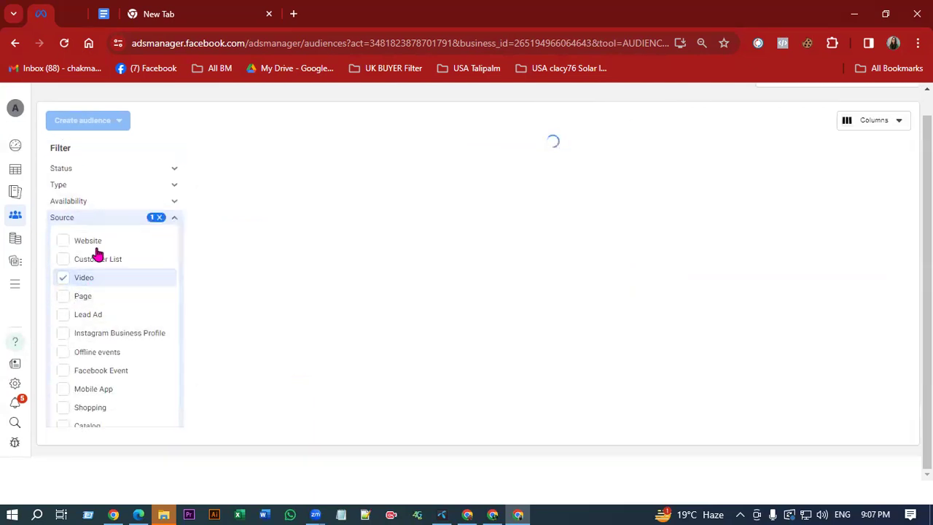
{"action": "left_click", "coordinate": [65, 278]}
{"action": "left_click", "coordinate": [90, 242]}
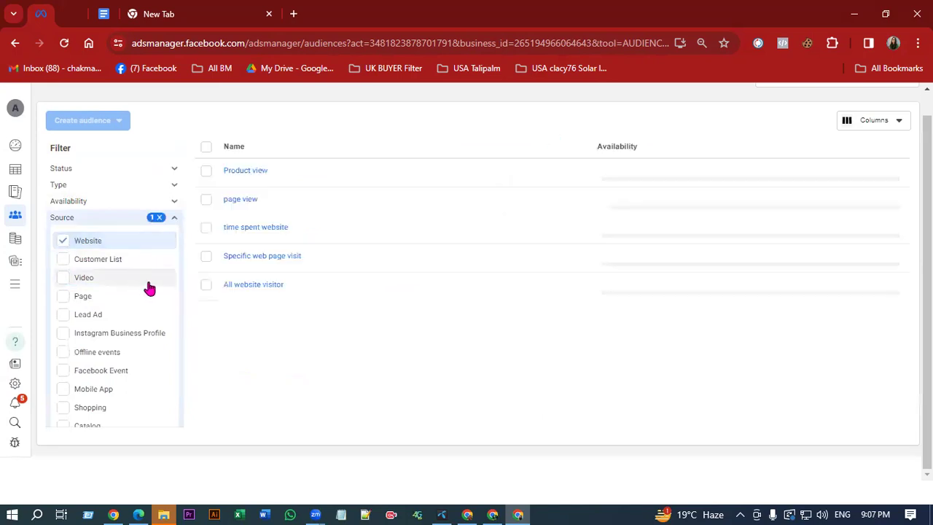
{"action": "scroll", "coordinate": [118, 379], "scroll_direction": "down", "scroll_amount": 1}
{"action": "scroll", "coordinate": [180, 395], "scroll_direction": "up", "scroll_amount": 2}
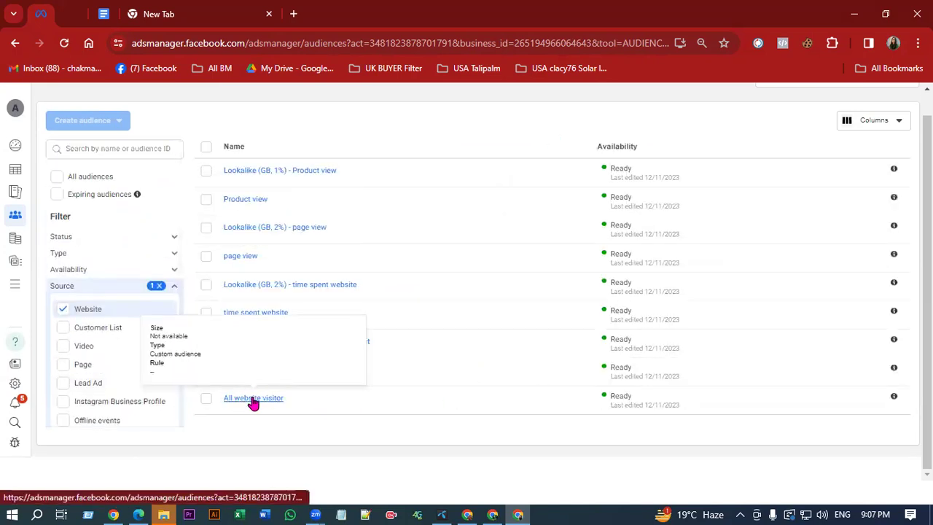
- Reopen the "All website visitor" audience from the filtered list and recheck its available actions
{"action": "left_click", "coordinate": [253, 400]}
{"action": "scroll", "coordinate": [723, 225], "scroll_direction": "up", "scroll_amount": 1}
{"action": "left_click", "coordinate": [861, 142]}
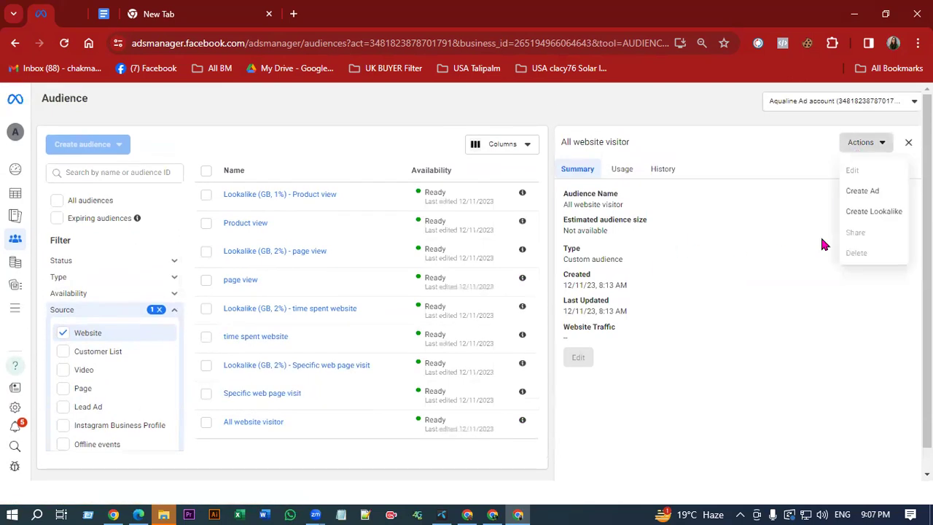
{"action": "left_click", "coordinate": [784, 266]}
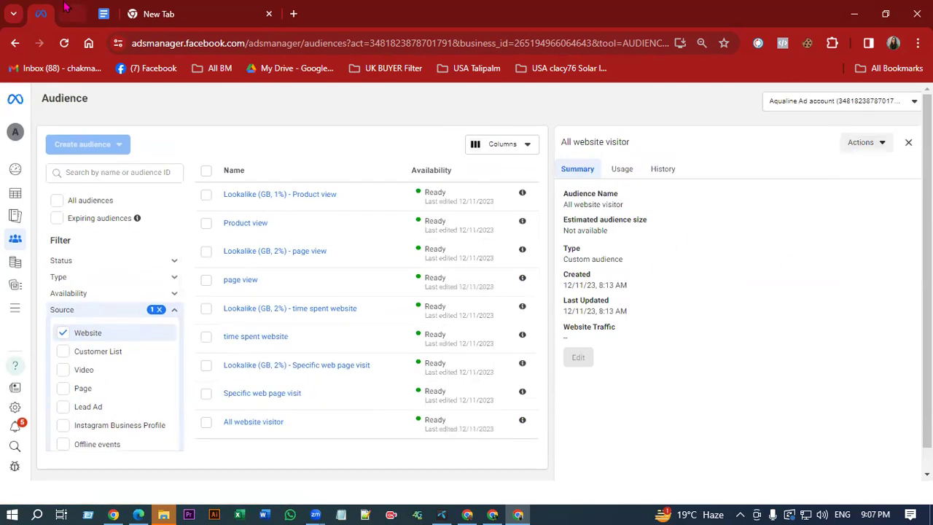
- Switch the Audiences page to the business account listed between BM Shopping and Top Of the House Professionals
{"action": "left_click", "coordinate": [13, 137]}
{"action": "scroll", "coordinate": [73, 292], "scroll_direction": "down", "scroll_amount": 1}
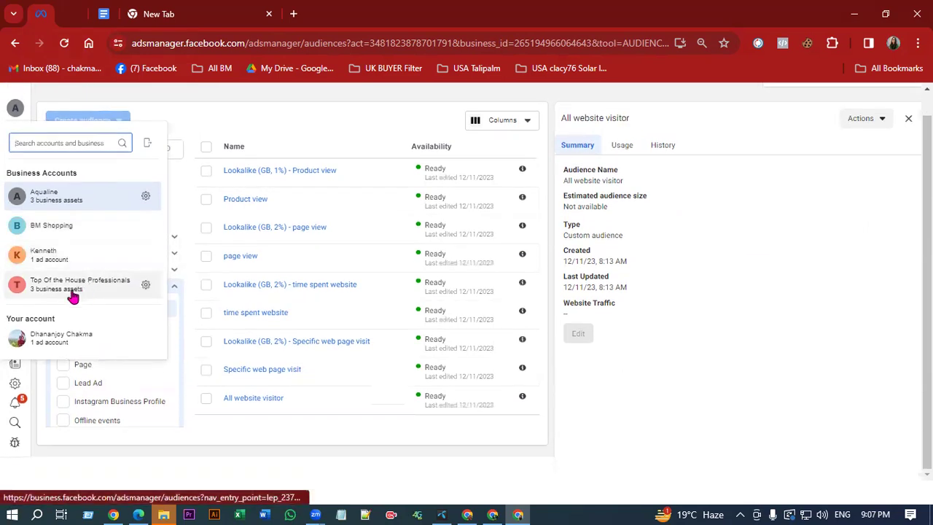
{"action": "scroll", "coordinate": [82, 298], "scroll_direction": "up", "scroll_amount": 1}
{"action": "left_click", "coordinate": [51, 283]}
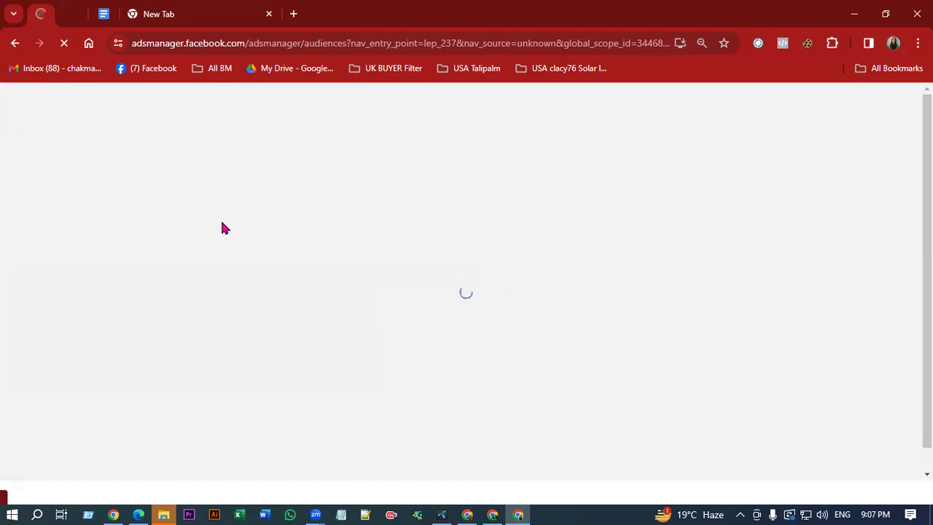
- Return to the browser window with the Albania lookalikes and start a new custom audience using Website as the source
{"action": "key", "text": "alt+Tab"}
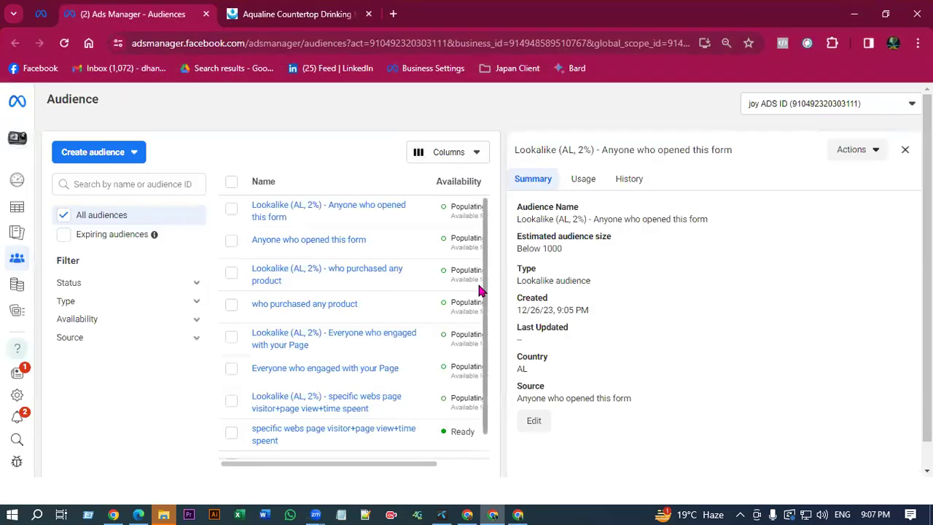
{"action": "scroll", "coordinate": [328, 328], "scroll_direction": "down", "scroll_amount": 2}
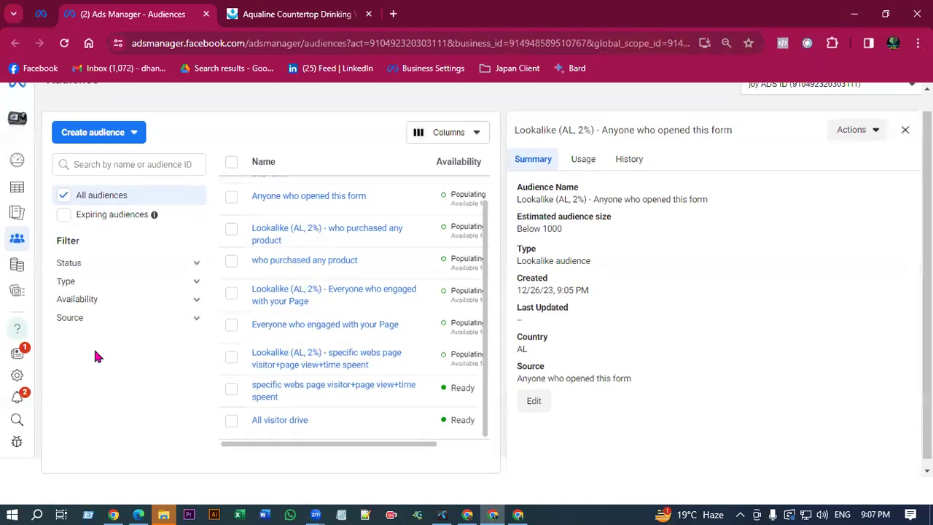
{"action": "left_click", "coordinate": [129, 124]}
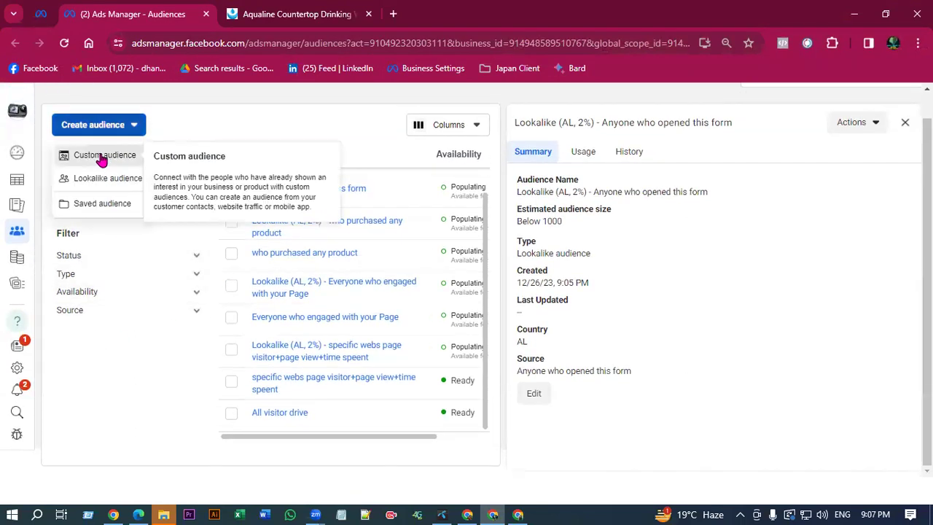
{"action": "left_click", "coordinate": [104, 156]}
{"action": "left_click", "coordinate": [339, 191]}
{"action": "left_click", "coordinate": [652, 445]}
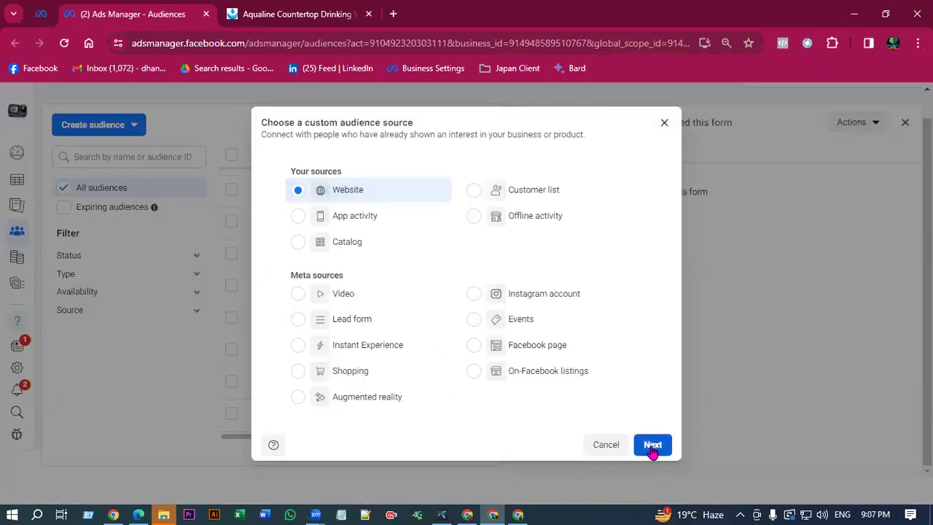
{"action": "scroll", "coordinate": [404, 255], "scroll_direction": "down", "scroll_amount": 1}
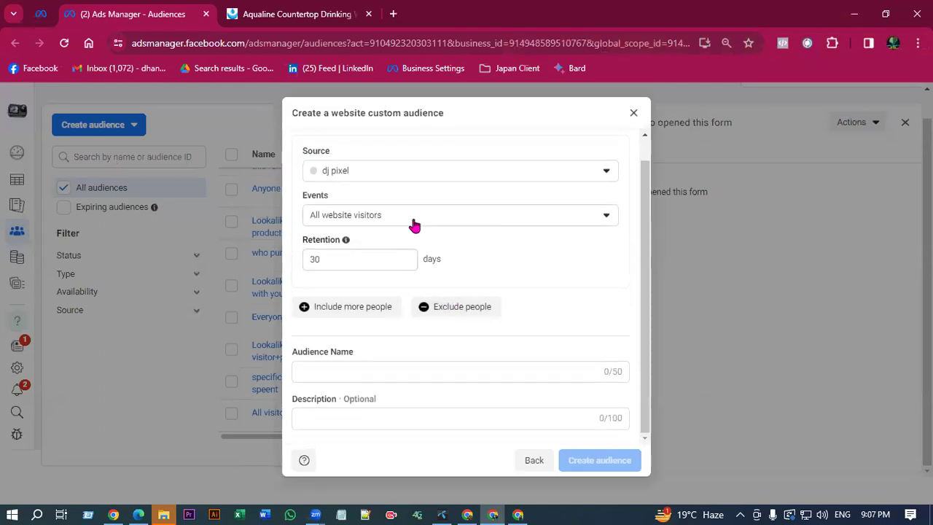
- Examine the event choices available for the website custom audience based on the dj pixel source
{"action": "left_click", "coordinate": [413, 218]}
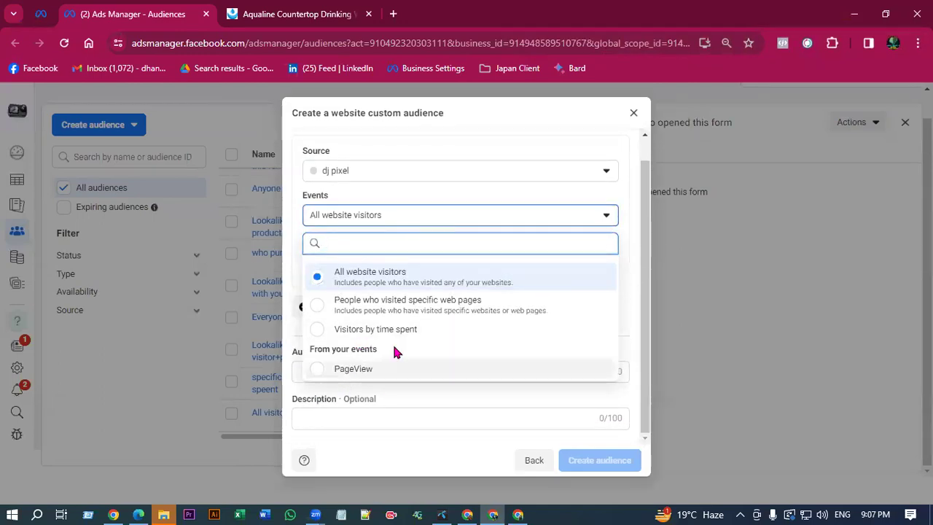
{"action": "left_click", "coordinate": [471, 155]}
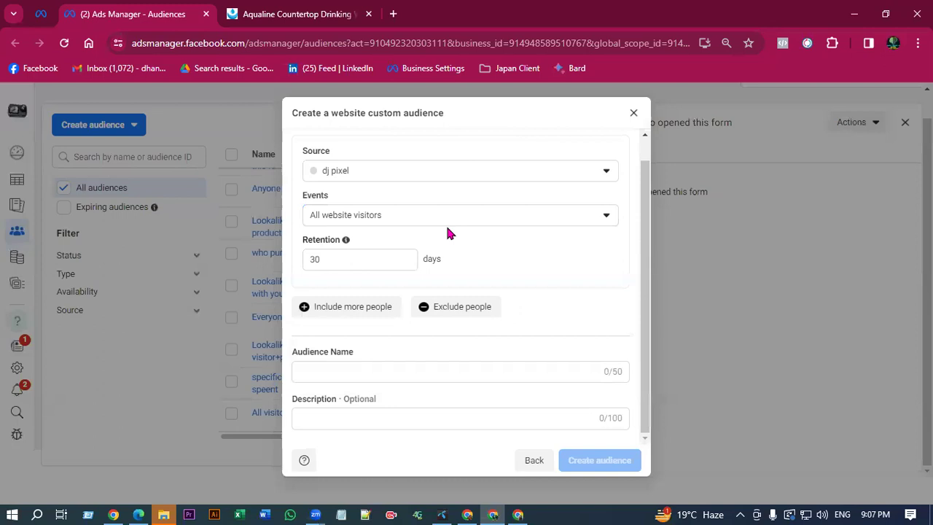
{"action": "left_click", "coordinate": [412, 222]}
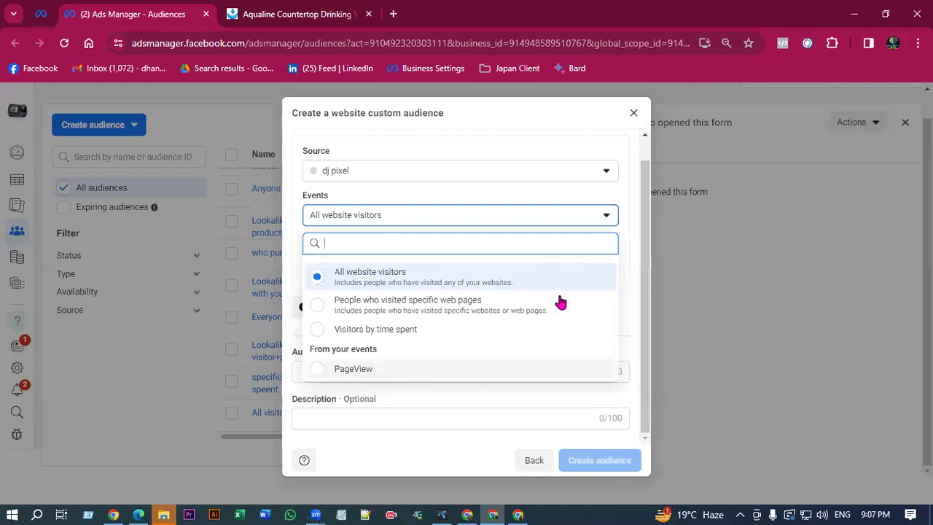
{"action": "left_click", "coordinate": [639, 273]}
{"action": "left_click", "coordinate": [379, 222]}
{"action": "left_click", "coordinate": [648, 288]}
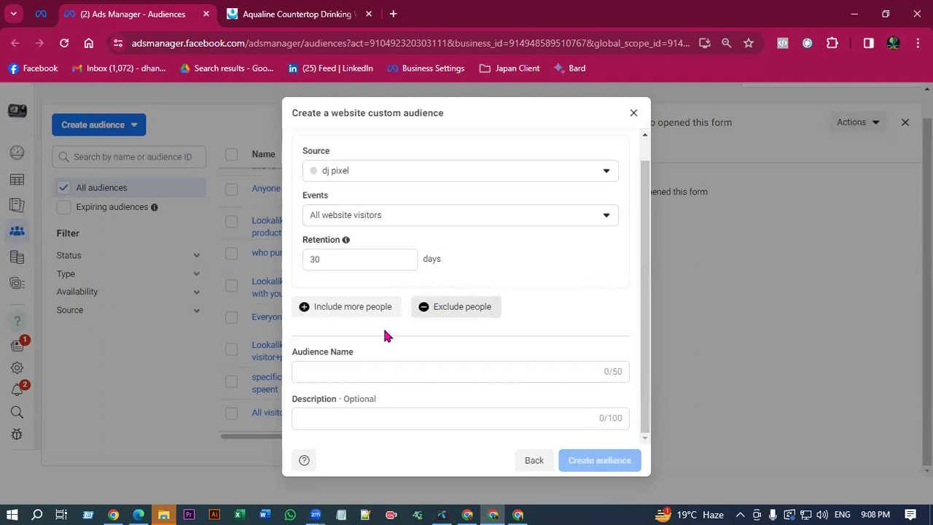
{"action": "left_click", "coordinate": [385, 216]}
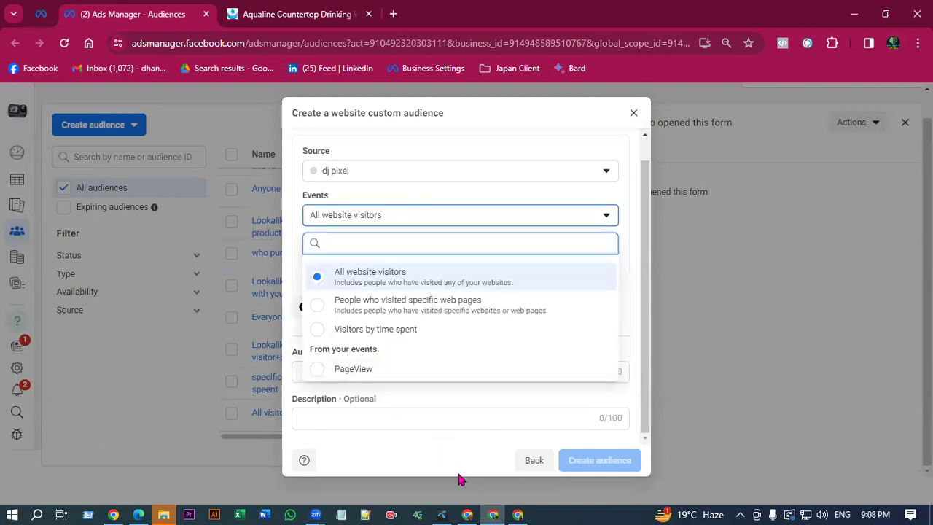
- Switch to the browser window with the other business account and dismiss its disabled ad account notice
{"action": "left_click", "coordinate": [518, 515]}
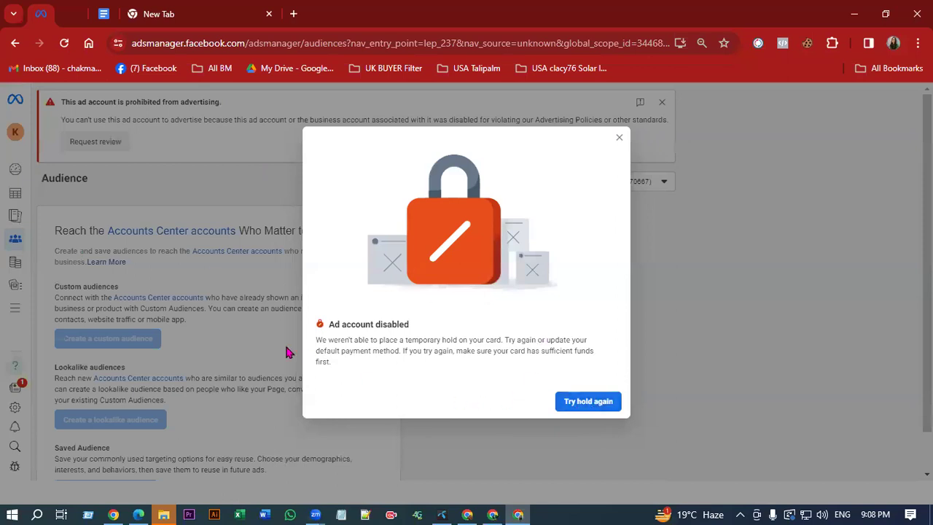
{"action": "left_click", "coordinate": [618, 139]}
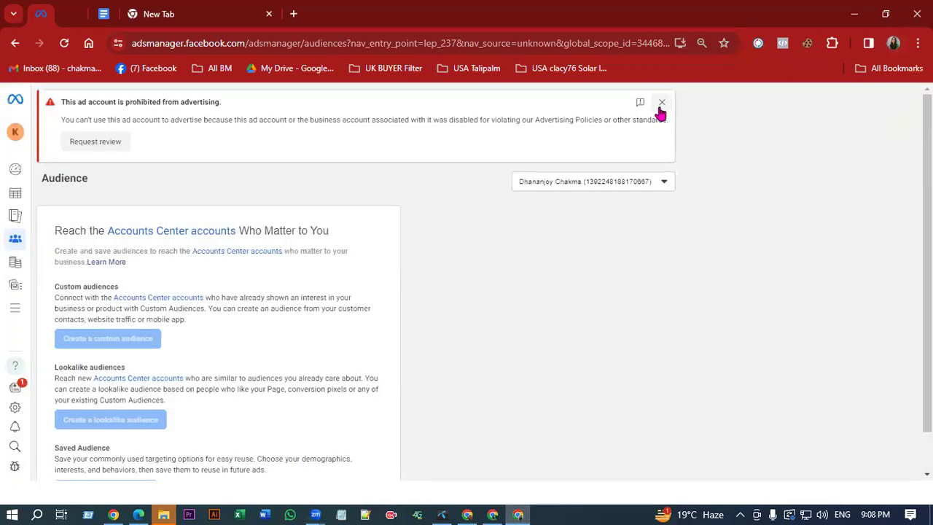
- Dismiss the advertising restriction notice and switch the Audiences page to the other listed ad account
{"action": "left_click", "coordinate": [661, 102]}
{"action": "left_click", "coordinate": [326, 113]}
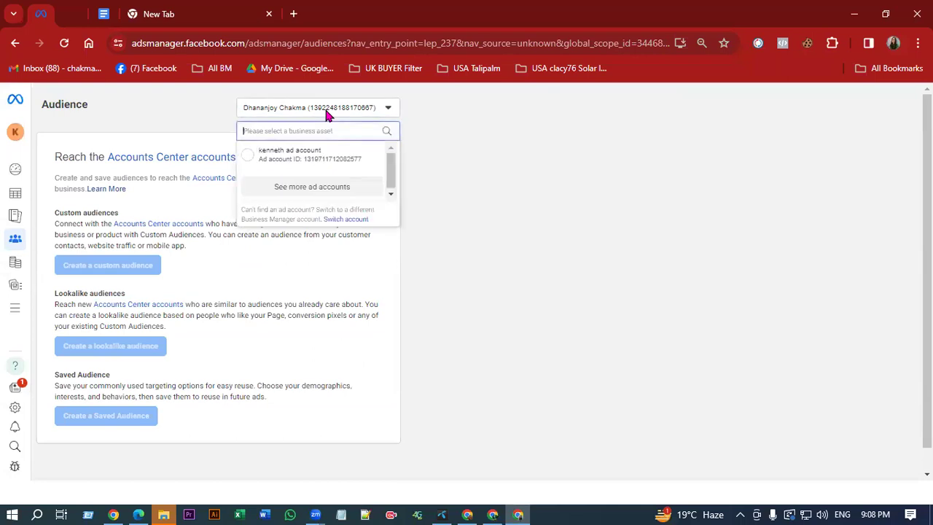
{"action": "left_click", "coordinate": [268, 153]}
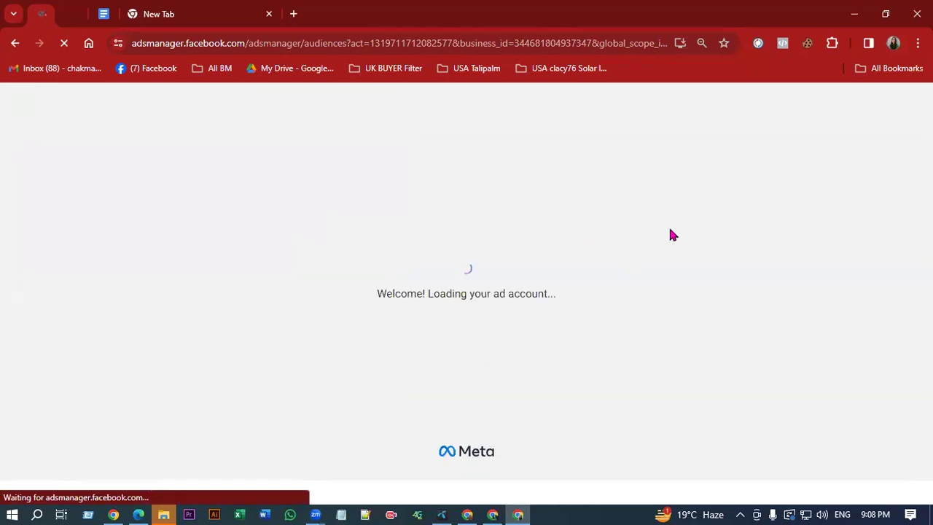
{"action": "left_click", "coordinate": [444, 43]}
{"action": "double_click", "coordinate": [442, 43]}
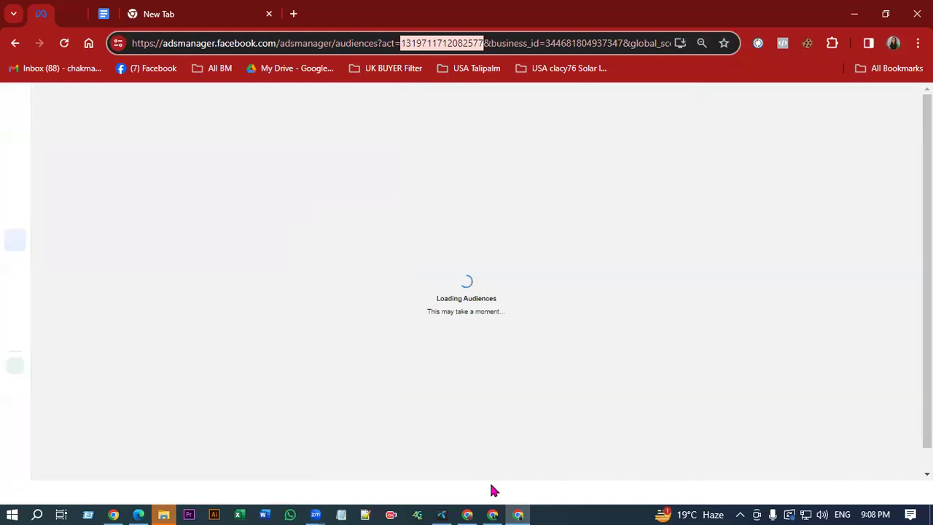
- In the other Ads Manager window, review the criteria and source options of the website custom audience form and discard it
{"action": "key", "text": "alt+Tab"}
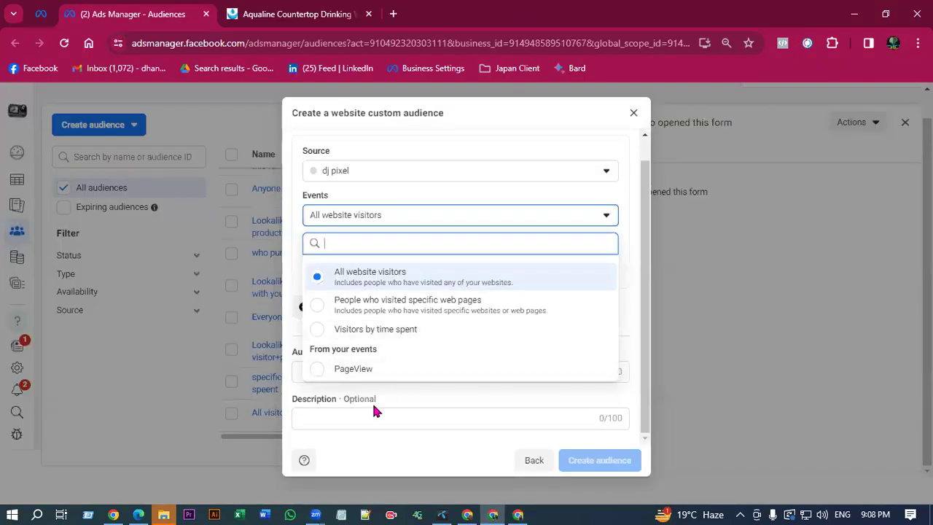
{"action": "left_click", "coordinate": [410, 396]}
{"action": "scroll", "coordinate": [435, 329], "scroll_direction": "up", "scroll_amount": 1}
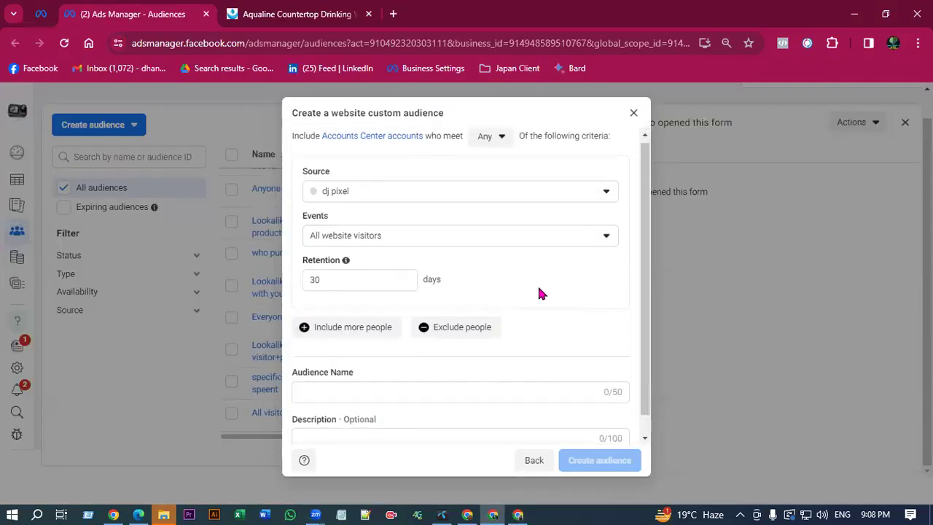
{"action": "left_click", "coordinate": [492, 139]}
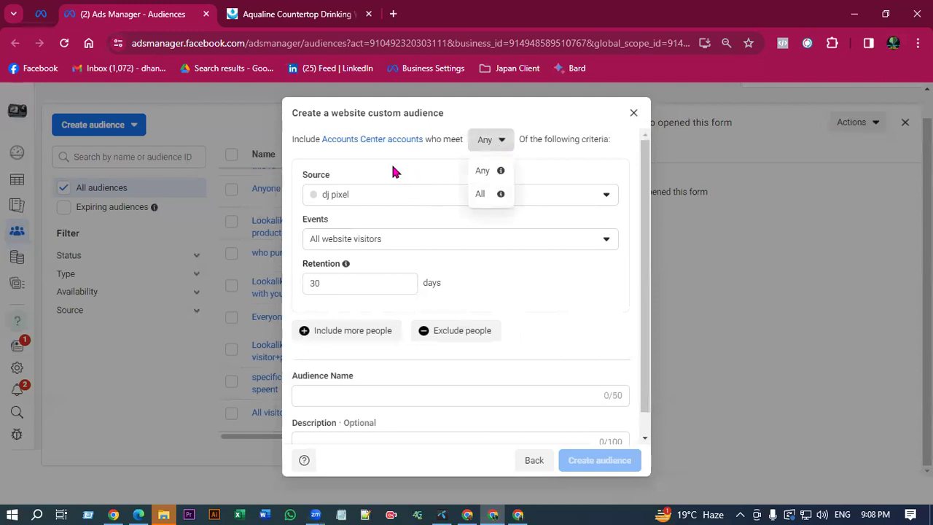
{"action": "left_click", "coordinate": [356, 201]}
{"action": "left_click", "coordinate": [351, 197]}
{"action": "scroll", "coordinate": [416, 172], "scroll_direction": "down", "scroll_amount": 1}
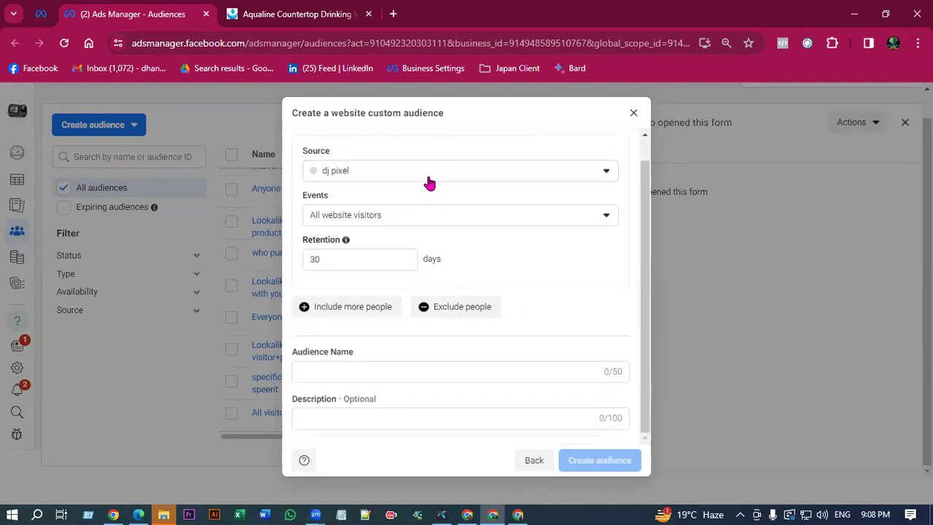
{"action": "scroll", "coordinate": [468, 316], "scroll_direction": "up", "scroll_amount": 1}
{"action": "left_click", "coordinate": [535, 459]}
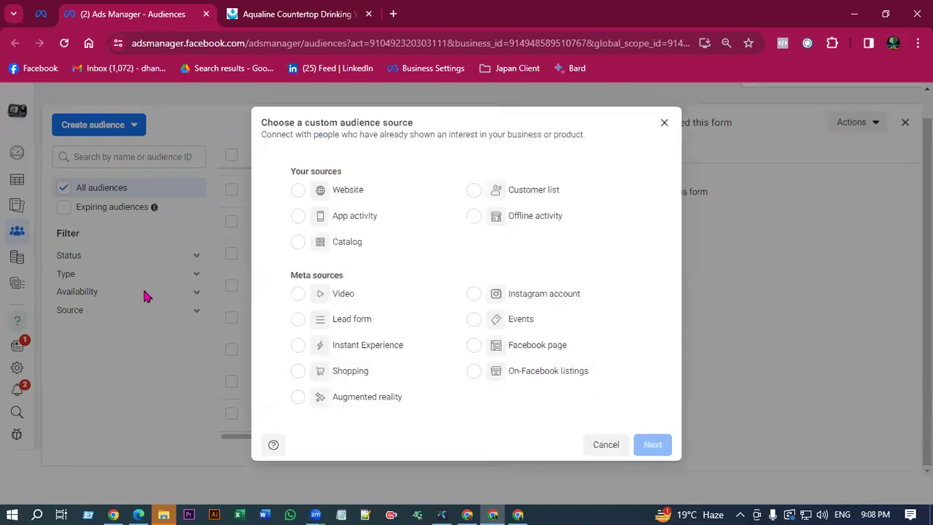
{"action": "left_click", "coordinate": [664, 122]}
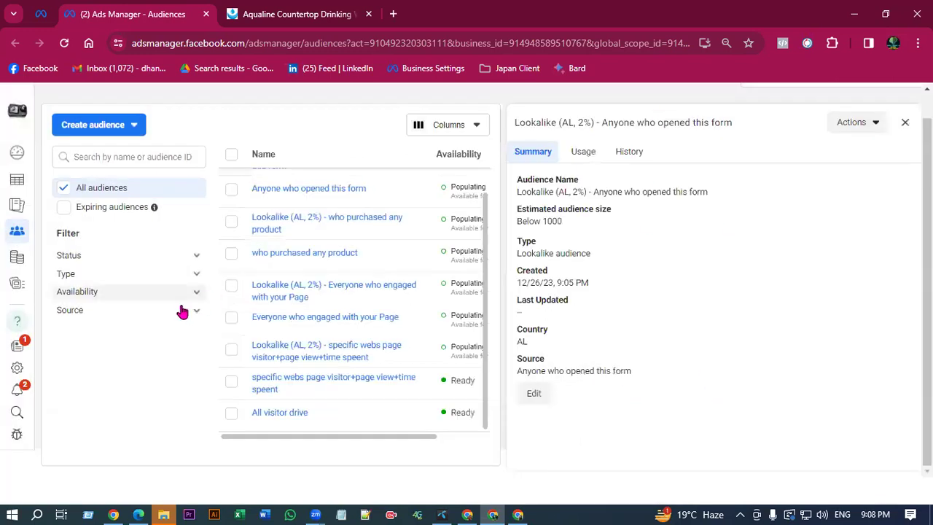
- Examine the names and availability of the custom and lookalike audiences in the audience list
{"action": "left_click", "coordinate": [163, 514]}
{"action": "left_click", "coordinate": [163, 514]}
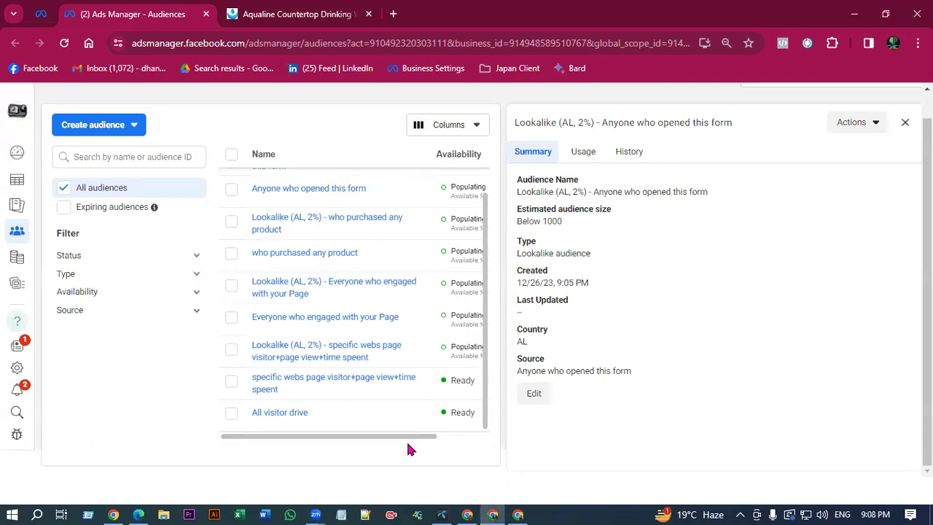
{"action": "left_click_drag", "start_coordinate": [406, 440], "coordinate": [461, 442]}
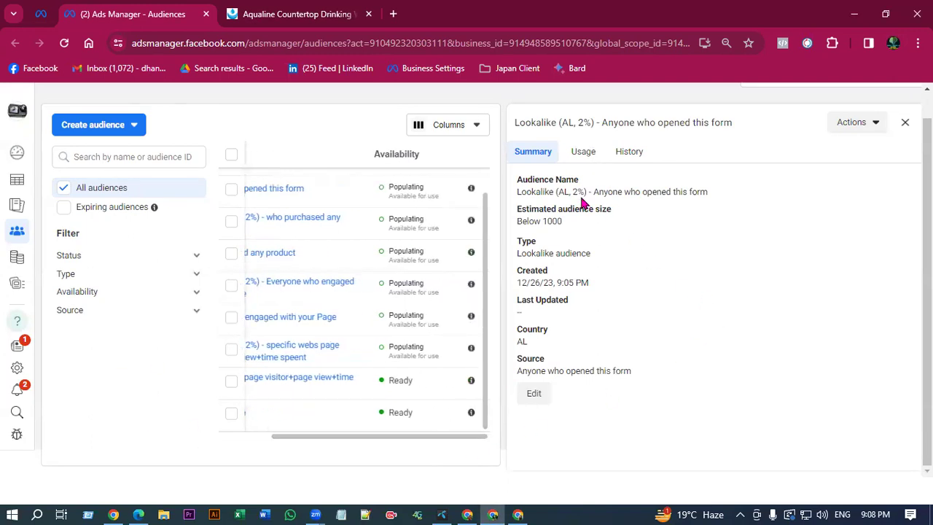
{"action": "left_click_drag", "start_coordinate": [441, 439], "coordinate": [371, 421]}
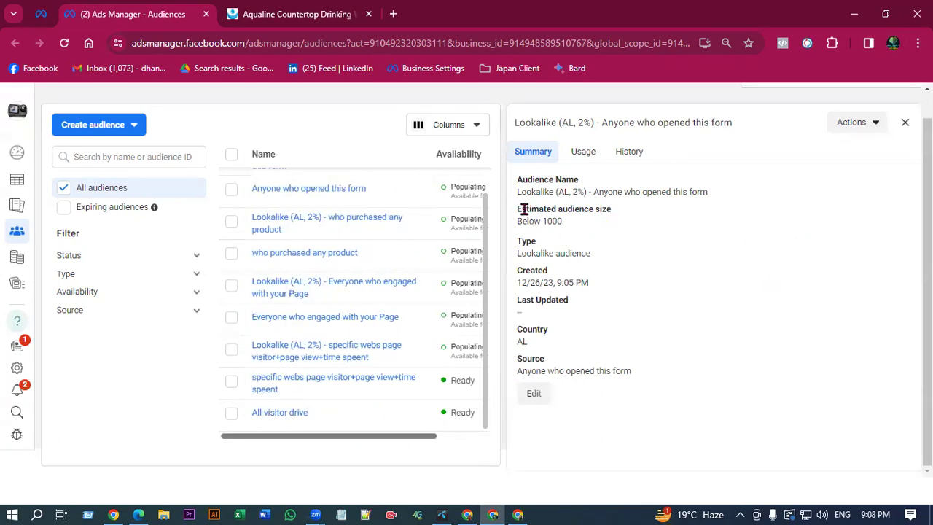
{"action": "scroll", "coordinate": [483, 192], "scroll_direction": "up", "scroll_amount": 1}
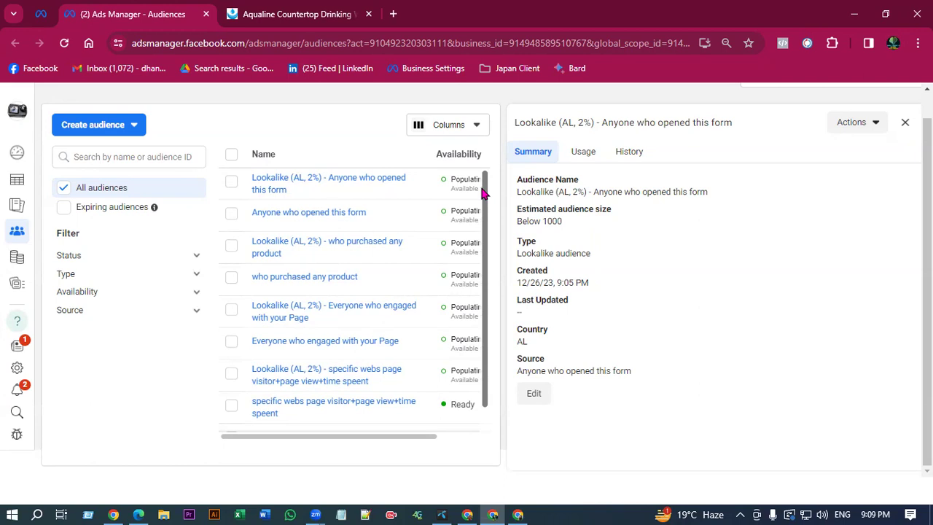
{"action": "left_click_drag", "start_coordinate": [400, 436], "coordinate": [379, 439]}
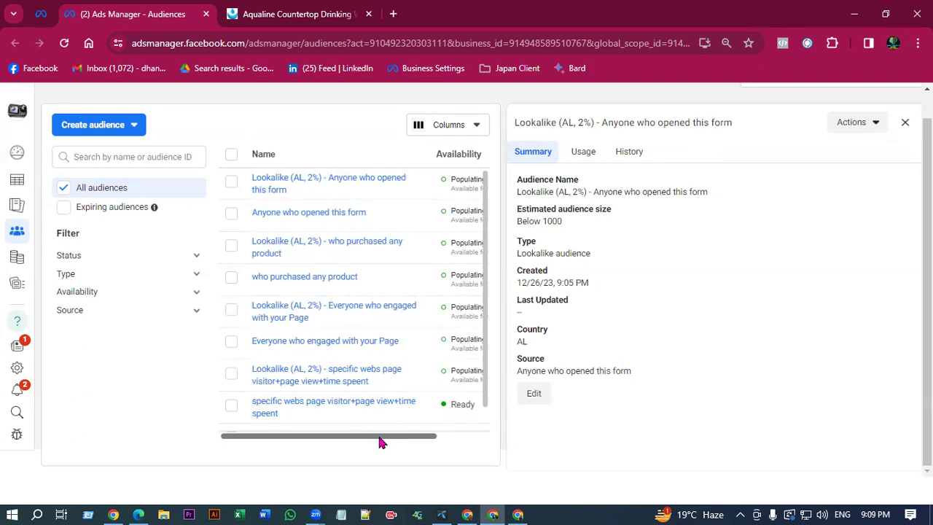
{"action": "left_click_drag", "start_coordinate": [428, 443], "coordinate": [379, 442]}
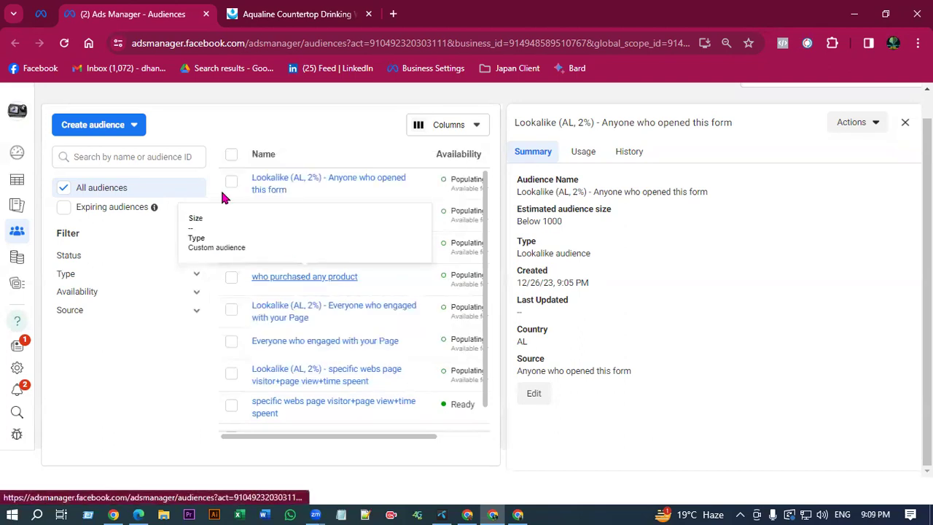
- Return to the draft New Sales Ad Set, close the list of all tools and reload the page
{"action": "key", "text": "alt+Left"}
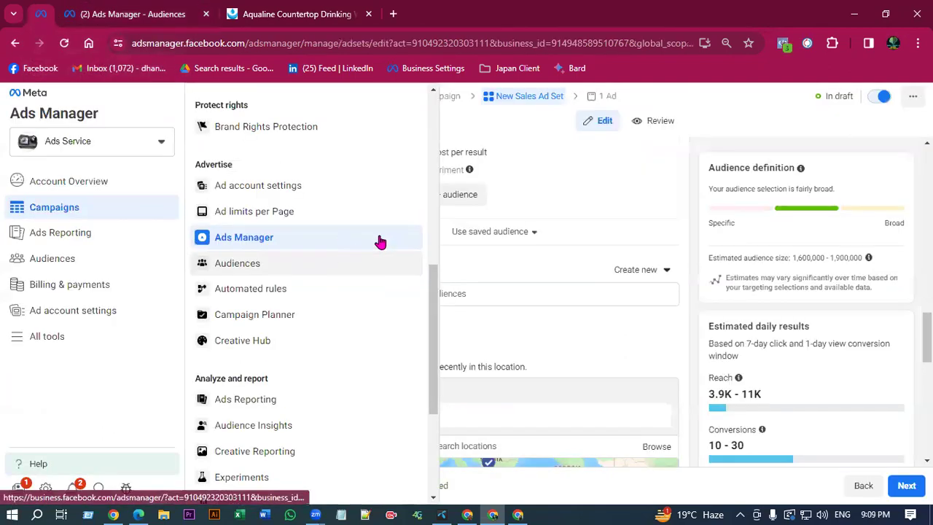
{"action": "scroll", "coordinate": [381, 241], "scroll_direction": "up", "scroll_amount": 4}
{"action": "left_click", "coordinate": [521, 159]}
{"action": "scroll", "coordinate": [443, 240], "scroll_direction": "up", "scroll_amount": 3}
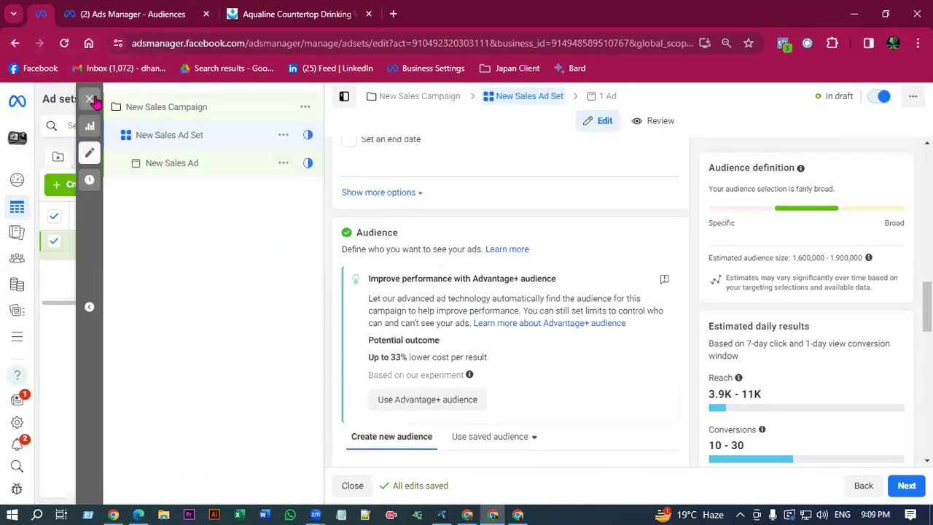
{"action": "left_click", "coordinate": [65, 45]}
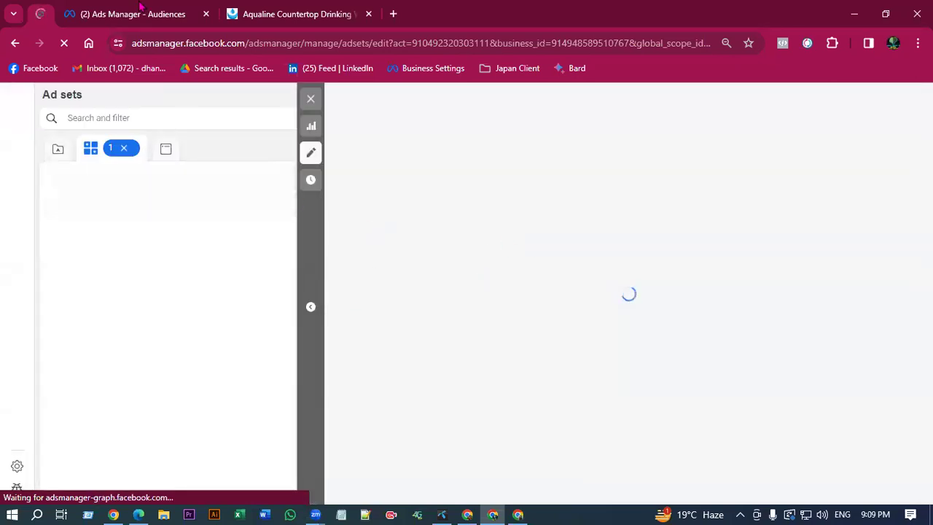
- Check the full Availability column of the saved audiences on the Audiences page while the editor reloads
{"action": "scroll", "coordinate": [636, 371], "scroll_direction": "down", "scroll_amount": 1}
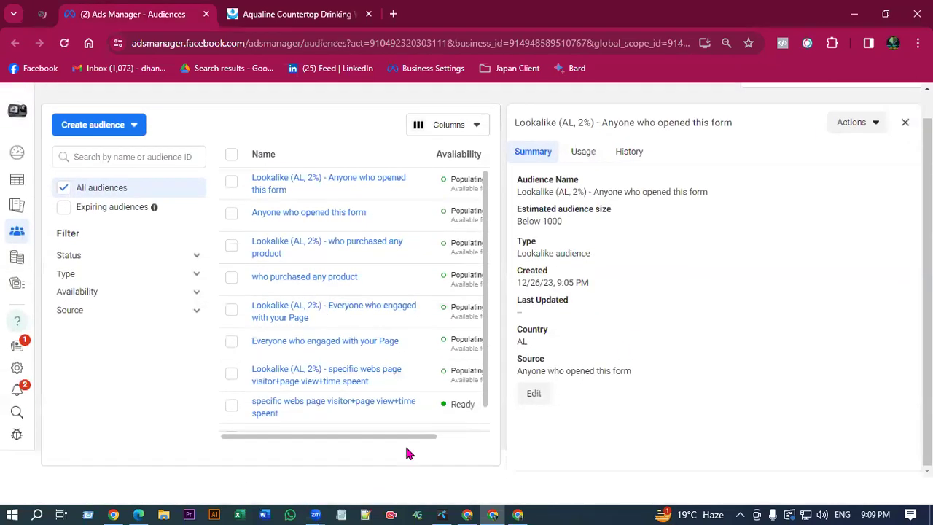
{"action": "left_click_drag", "start_coordinate": [408, 436], "coordinate": [547, 438]}
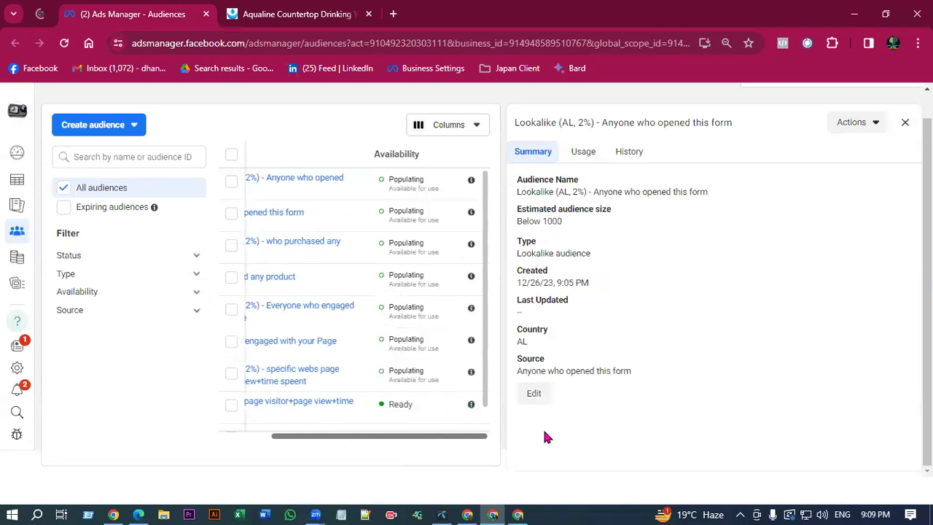
{"action": "scroll", "coordinate": [409, 350], "scroll_direction": "down", "scroll_amount": 1}
{"action": "left_click_drag", "start_coordinate": [364, 435], "coordinate": [291, 436]}
- Dismiss the payment method notice and close the New Sales Ad Set editor without publishing the draft items
{"action": "left_click", "coordinate": [17, 178]}
{"action": "double_click", "coordinate": [284, 43]}
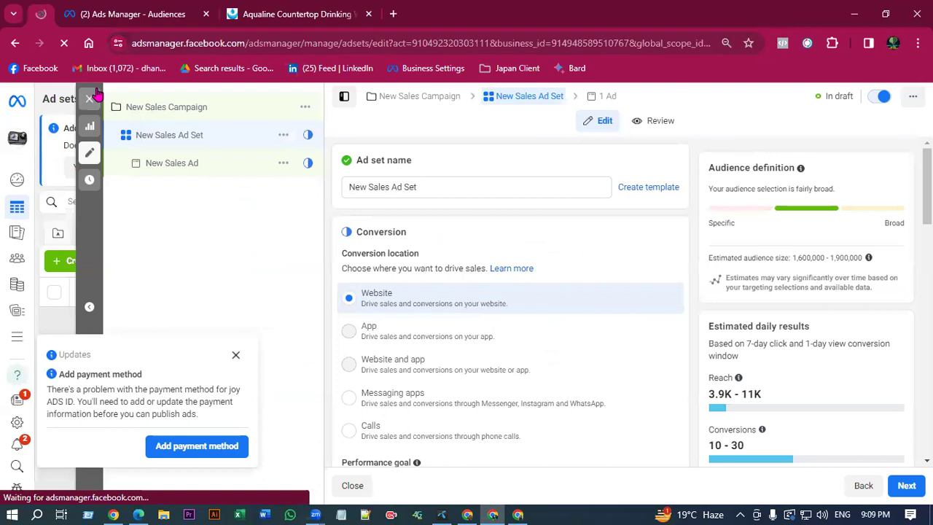
{"action": "left_click", "coordinate": [235, 355]}
{"action": "scroll", "coordinate": [462, 410], "scroll_direction": "down", "scroll_amount": 5}
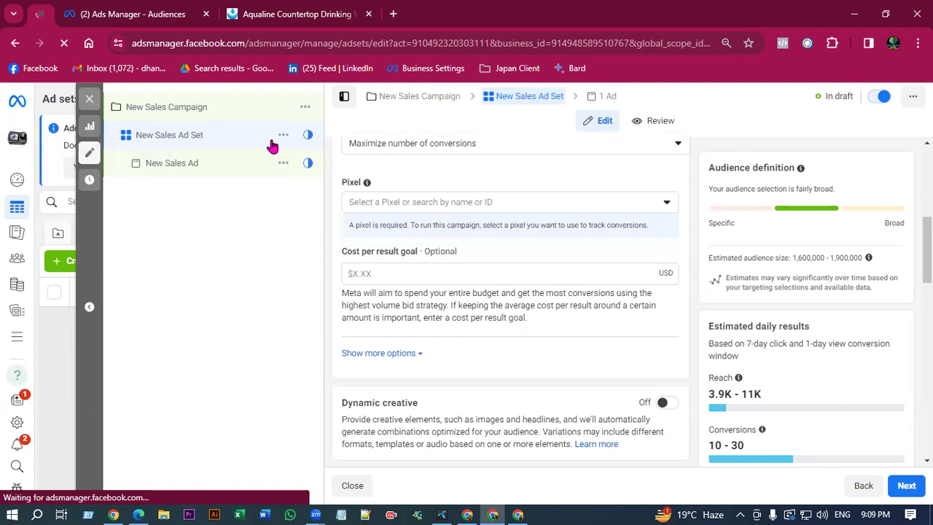
{"action": "left_click", "coordinate": [91, 101]}
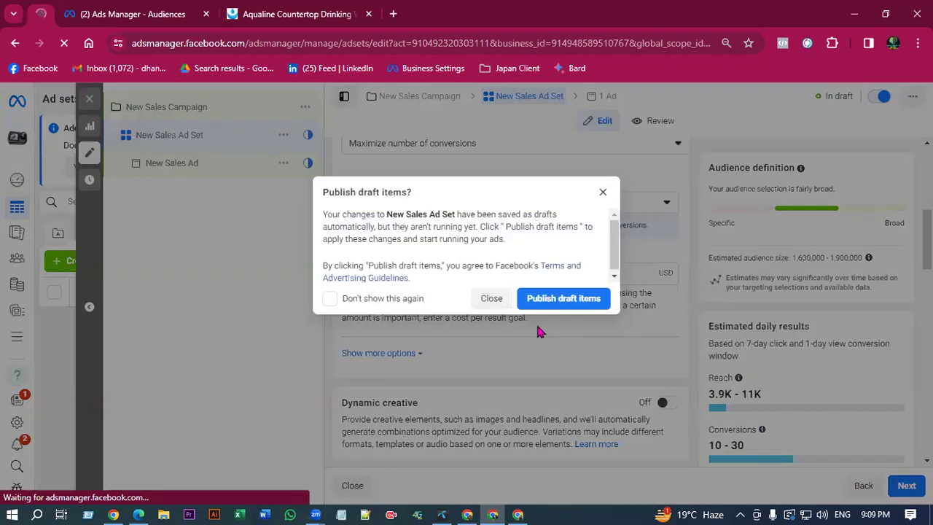
{"action": "left_click", "coordinate": [492, 298]}
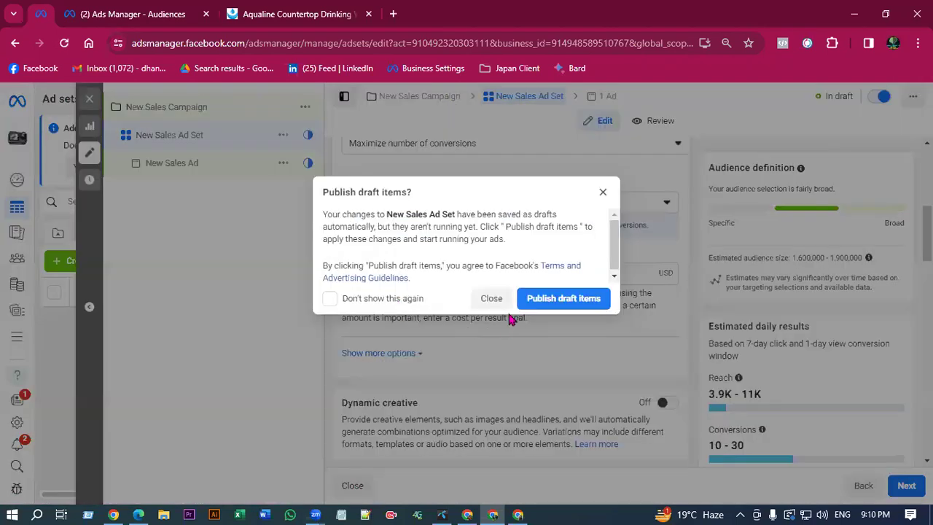
{"action": "left_click", "coordinate": [492, 300]}
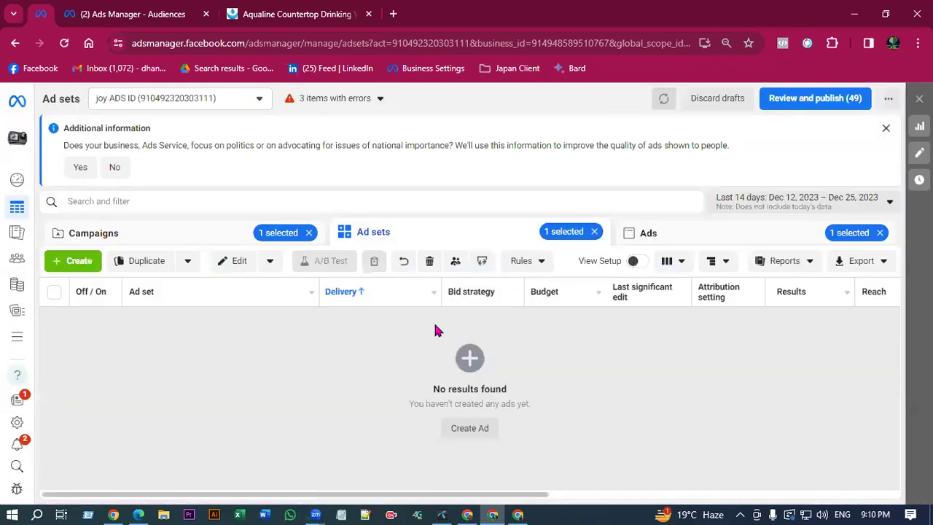
- Clear the selection filters on the campaigns, ad sets and ads
{"action": "left_click", "coordinate": [309, 233]}
{"action": "left_click", "coordinate": [594, 231]}
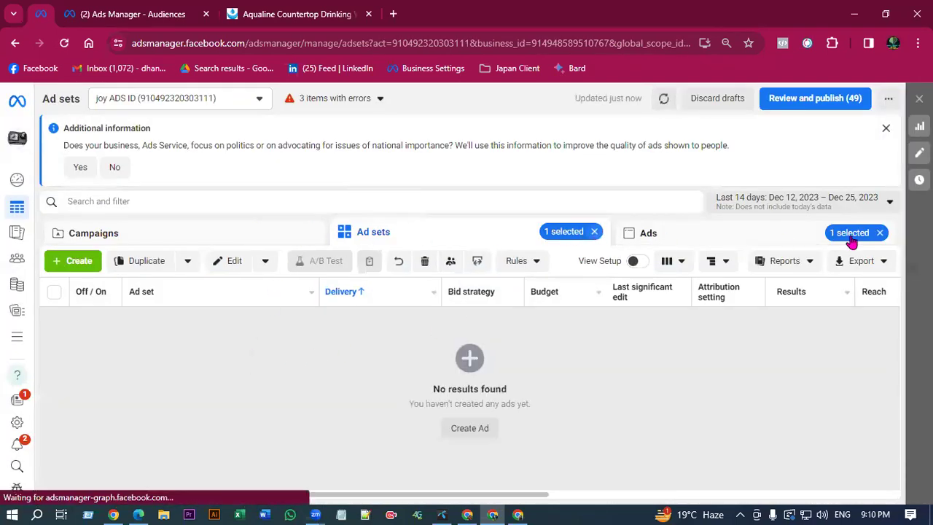
{"action": "left_click", "coordinate": [882, 232]}
- Create a new campaign with the Sales objective using the Manual sales campaign setup
{"action": "left_click", "coordinate": [79, 261]}
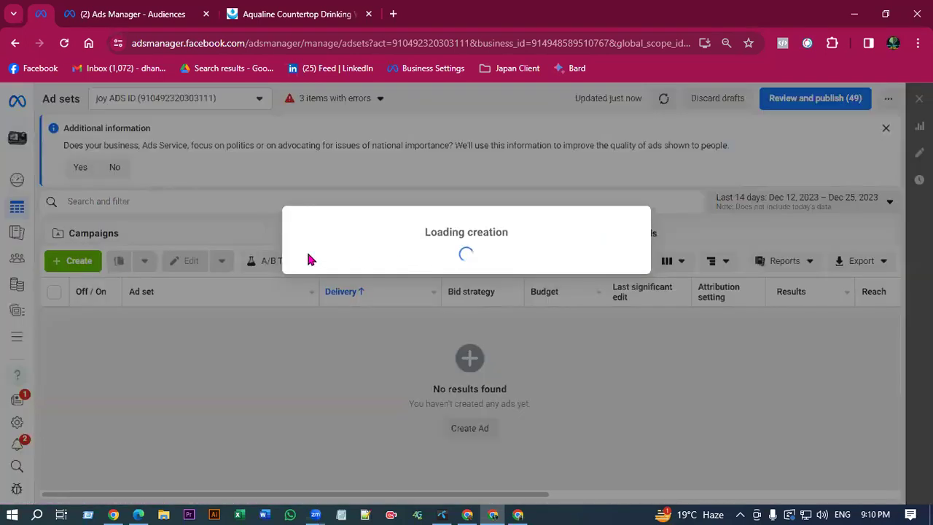
{"action": "scroll", "coordinate": [356, 374], "scroll_direction": "down", "scroll_amount": 1}
{"action": "left_click", "coordinate": [365, 347]}
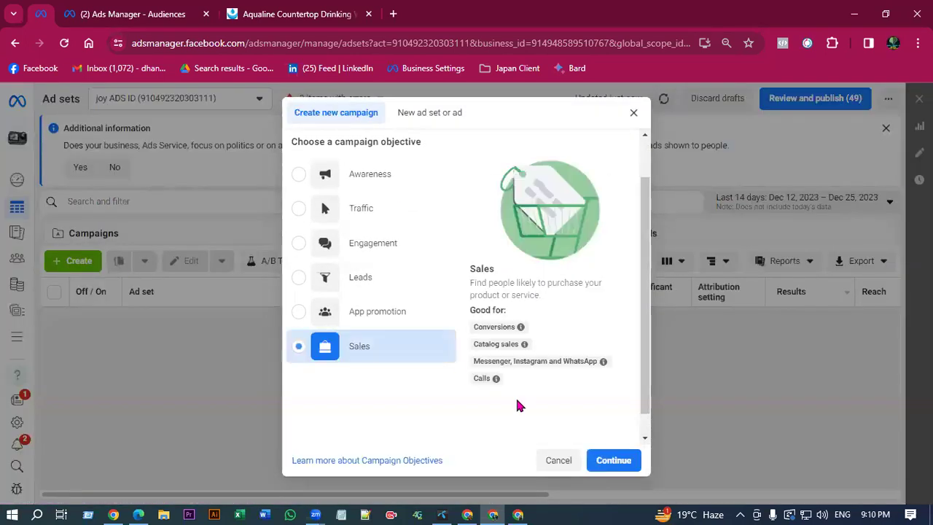
{"action": "left_click", "coordinate": [611, 459]}
{"action": "left_click", "coordinate": [396, 371]}
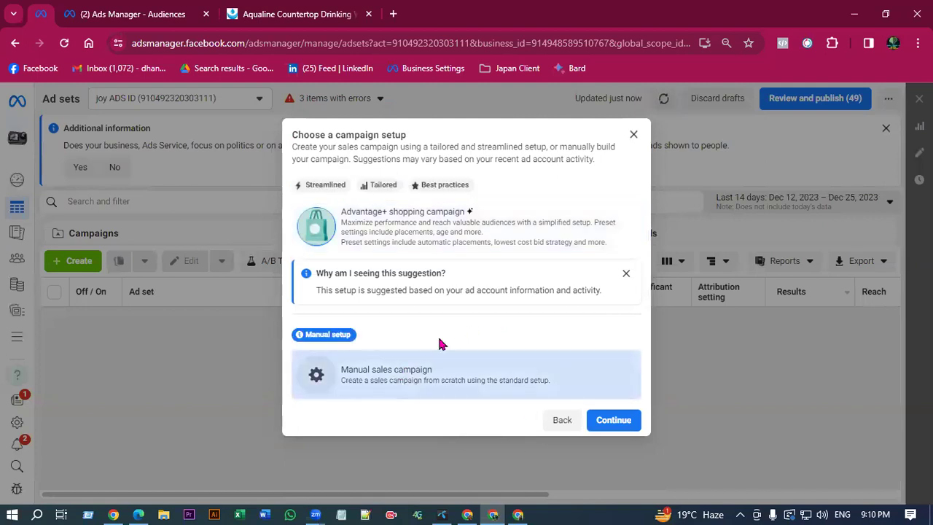
{"action": "left_click", "coordinate": [613, 425]}
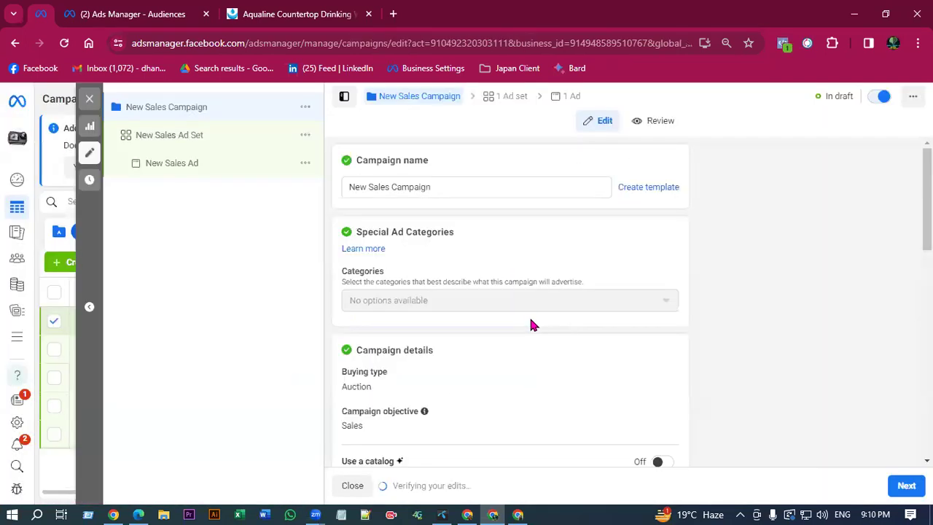
- Continue from the campaign settings to the New Sales Ad Set and set its conversion location to Website
{"action": "scroll", "coordinate": [538, 307], "scroll_direction": "down", "scroll_amount": 1}
{"action": "scroll", "coordinate": [539, 317], "scroll_direction": "down", "scroll_amount": 5}
{"action": "left_click", "coordinate": [888, 482]}
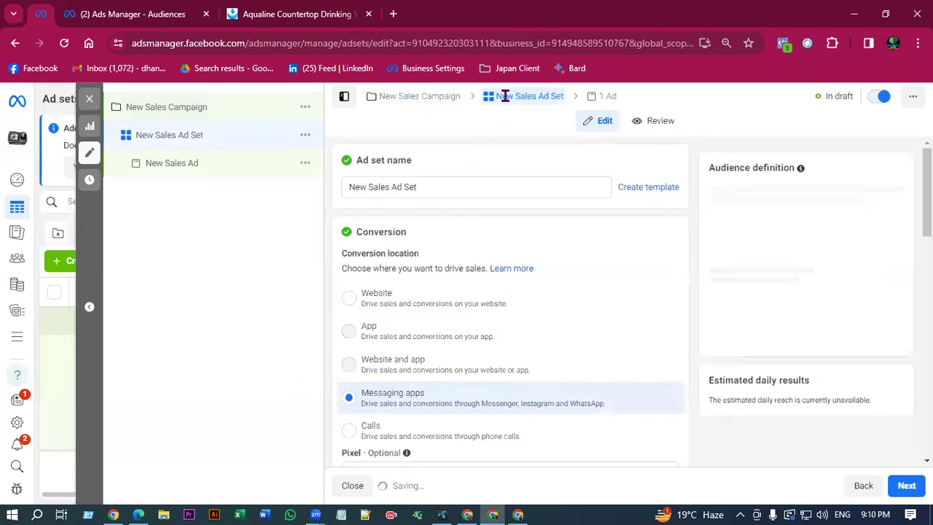
{"action": "left_click", "coordinate": [408, 288]}
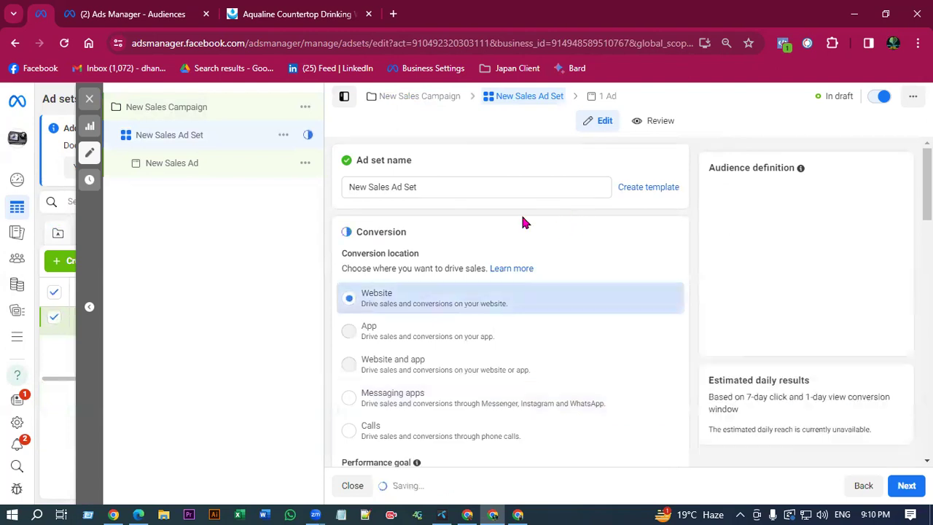
- Select dj pixel as the tracking pixel for the new sales ad set
{"action": "scroll", "coordinate": [514, 241], "scroll_direction": "down", "scroll_amount": 2}
{"action": "scroll", "coordinate": [509, 260], "scroll_direction": "down", "scroll_amount": 3}
{"action": "left_click", "coordinate": [404, 209]}
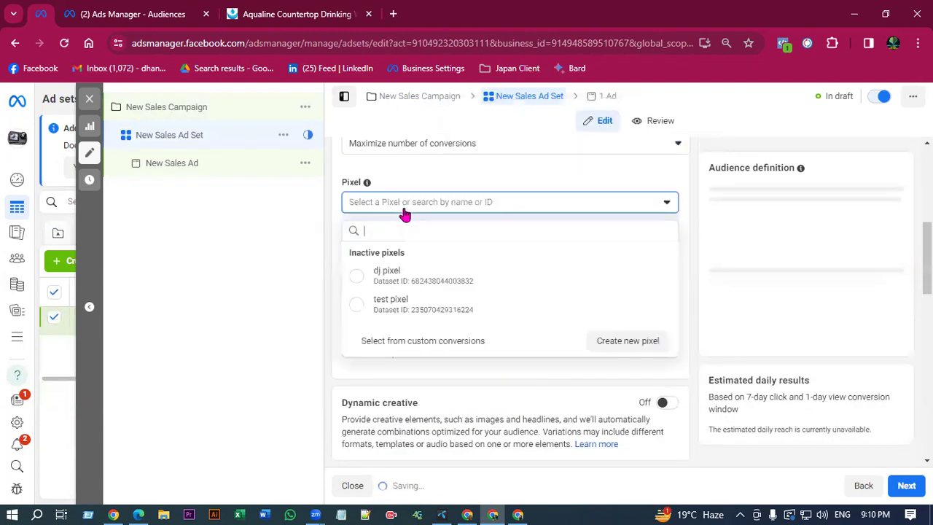
{"action": "left_click", "coordinate": [419, 279]}
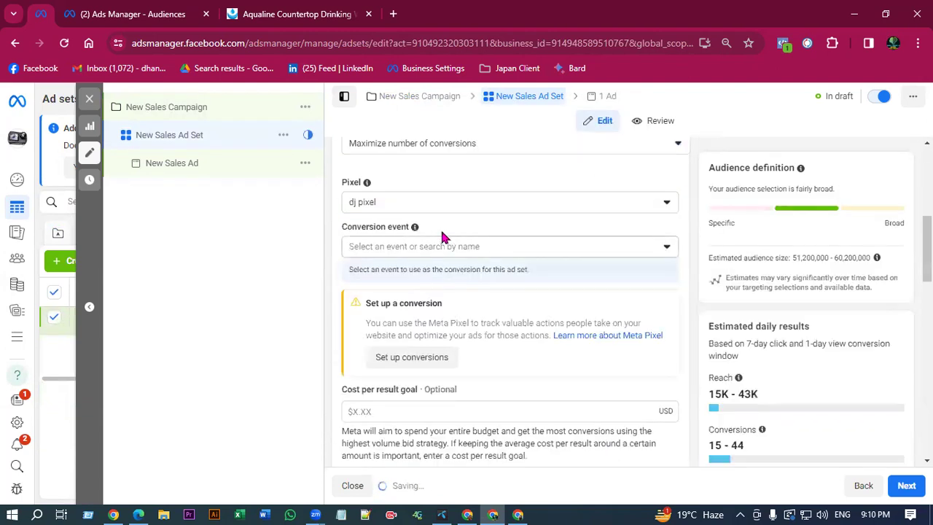
- Set the ad set's conversion event to Purchase
{"action": "left_click", "coordinate": [477, 250]}
{"action": "scroll", "coordinate": [412, 377], "scroll_direction": "down", "scroll_amount": 3}
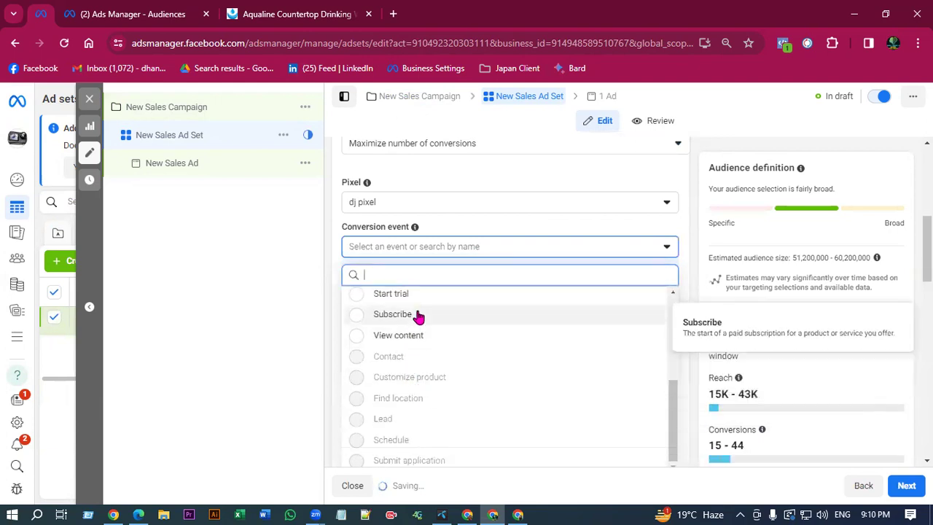
{"action": "scroll", "coordinate": [444, 377], "scroll_direction": "up", "scroll_amount": 3}
{"action": "scroll", "coordinate": [419, 379], "scroll_direction": "up", "scroll_amount": 2}
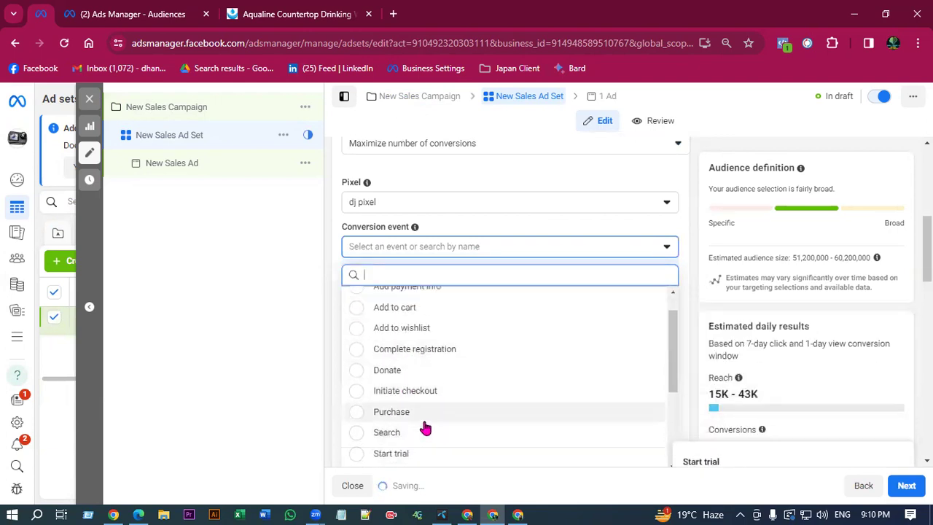
{"action": "left_click", "coordinate": [394, 442]}
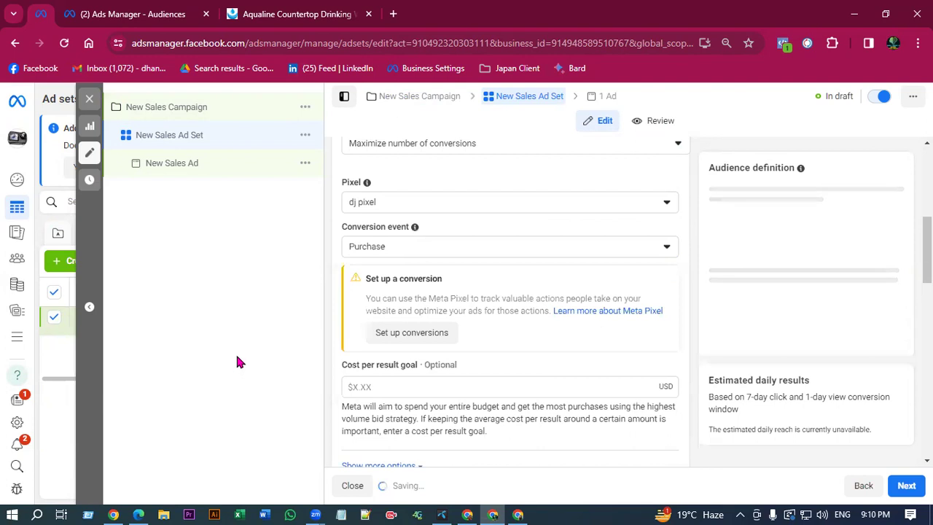
- Switch the ad set from Advantage+ audience to the original audience options
{"action": "scroll", "coordinate": [552, 383], "scroll_direction": "down", "scroll_amount": 3}
{"action": "scroll", "coordinate": [553, 382], "scroll_direction": "down", "scroll_amount": 7}
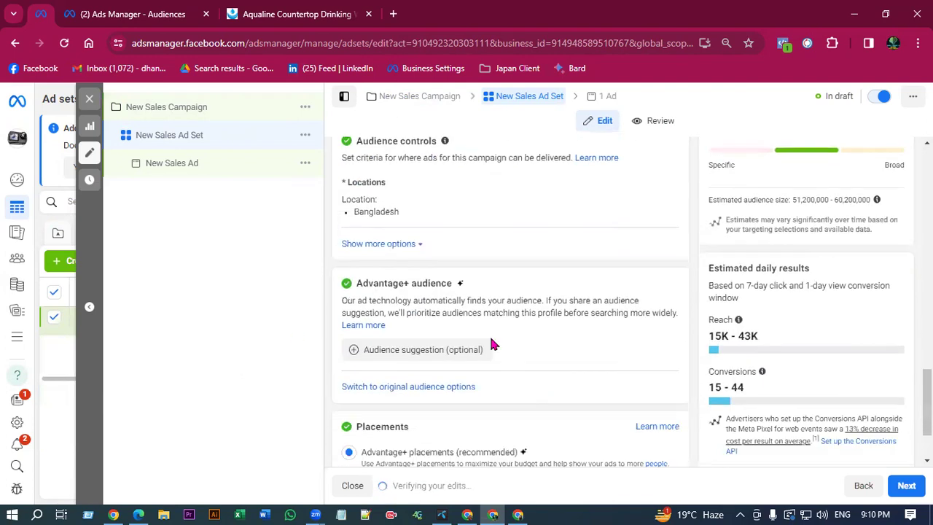
{"action": "left_click", "coordinate": [404, 387]}
{"action": "left_click", "coordinate": [449, 316]}
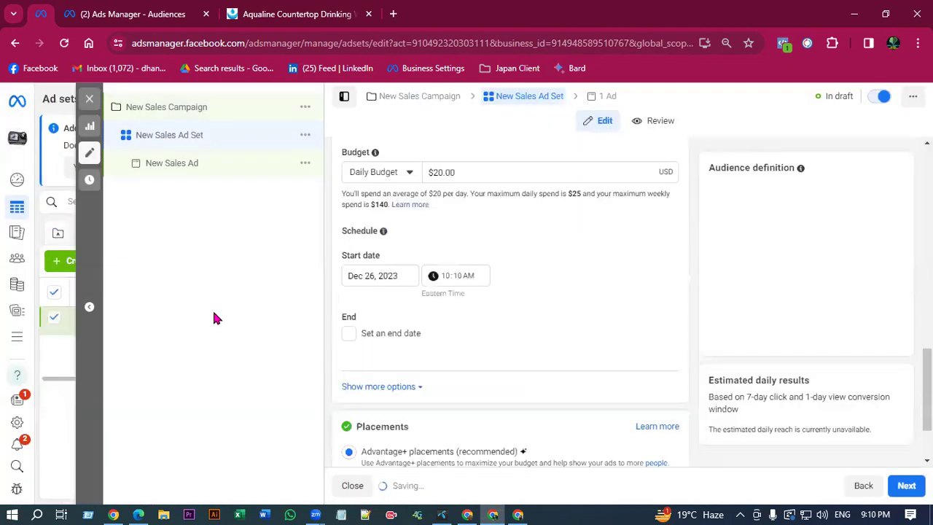
- Examine the ad set's custom audience, location, detailed targeting, placement and saved audience options
{"action": "scroll", "coordinate": [448, 334], "scroll_direction": "down", "scroll_amount": 6}
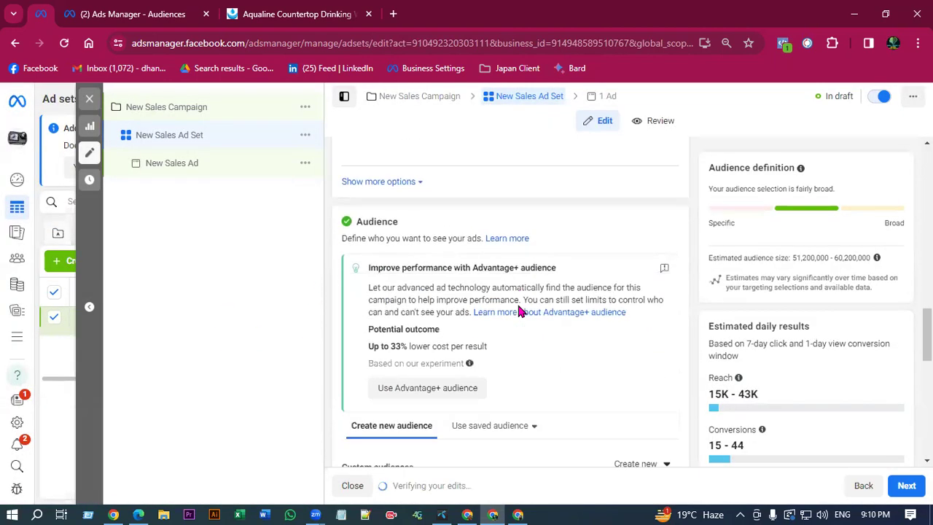
{"action": "mouse_move", "coordinate": [391, 271]}
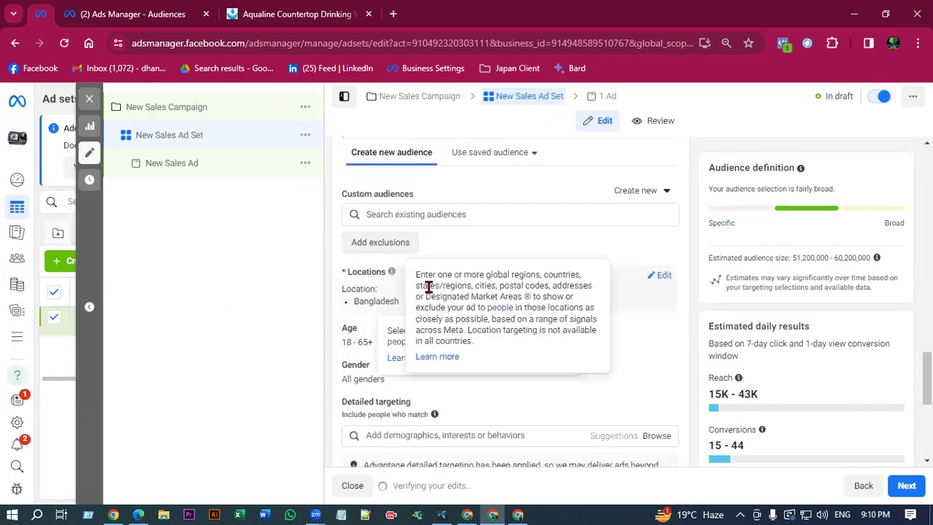
{"action": "scroll", "coordinate": [462, 383], "scroll_direction": "down", "scroll_amount": 1}
{"action": "left_click", "coordinate": [445, 368]}
{"action": "left_click", "coordinate": [250, 318]}
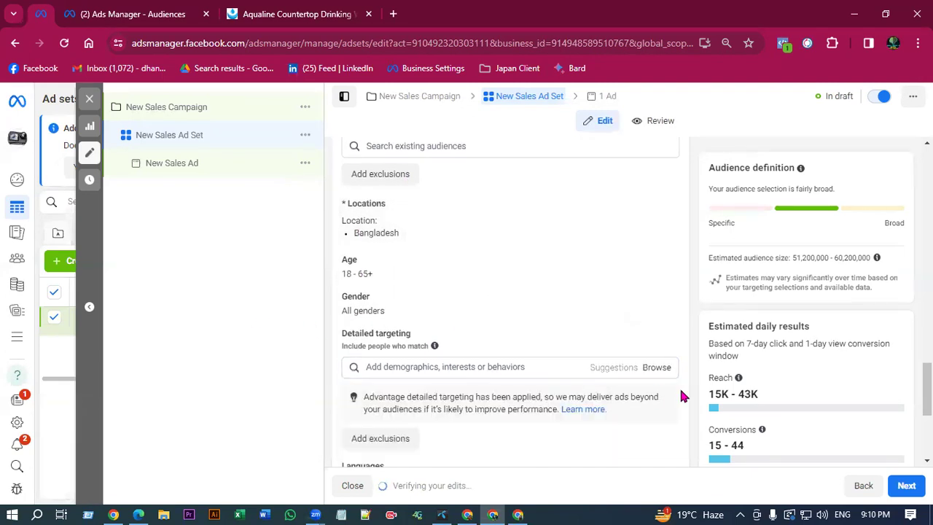
{"action": "scroll", "coordinate": [443, 368], "scroll_direction": "down", "scroll_amount": 1}
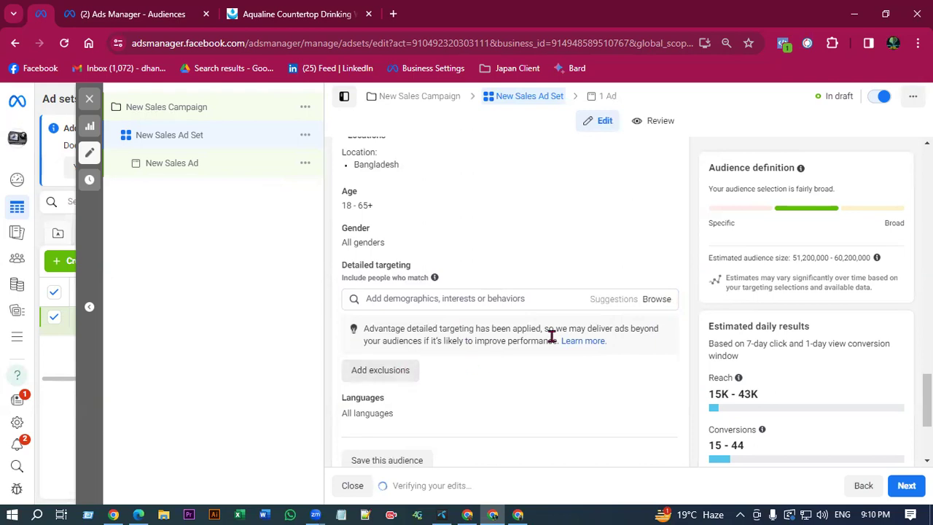
{"action": "scroll", "coordinate": [537, 344], "scroll_direction": "down", "scroll_amount": 3}
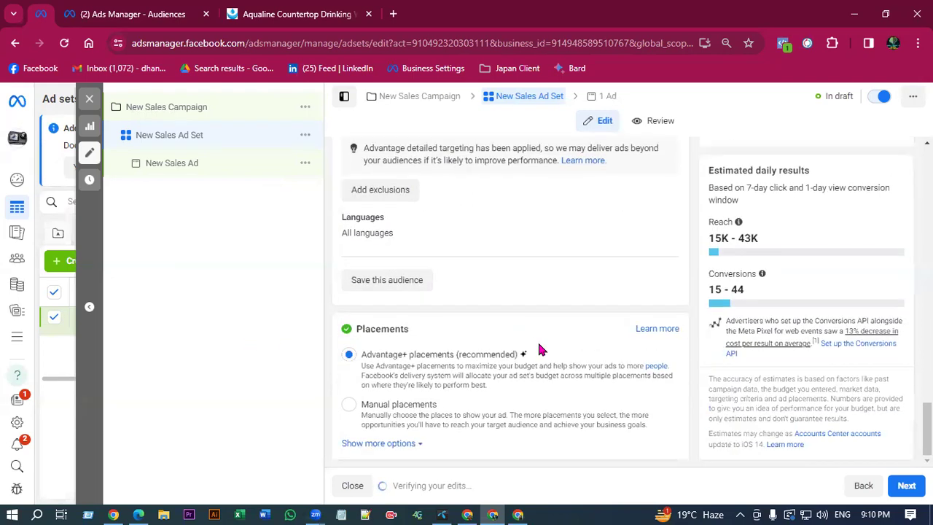
{"action": "scroll", "coordinate": [540, 360], "scroll_direction": "up", "scroll_amount": 4}
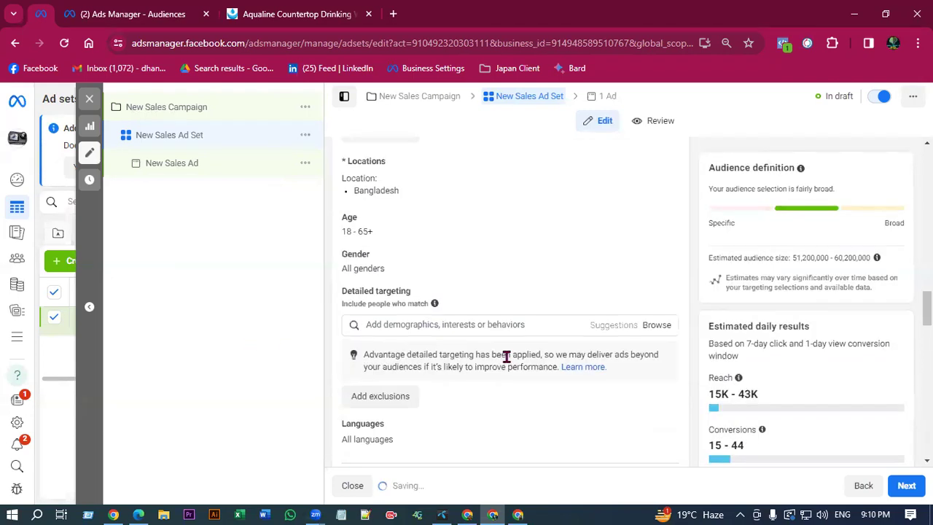
{"action": "scroll", "coordinate": [505, 360], "scroll_direction": "up", "scroll_amount": 3}
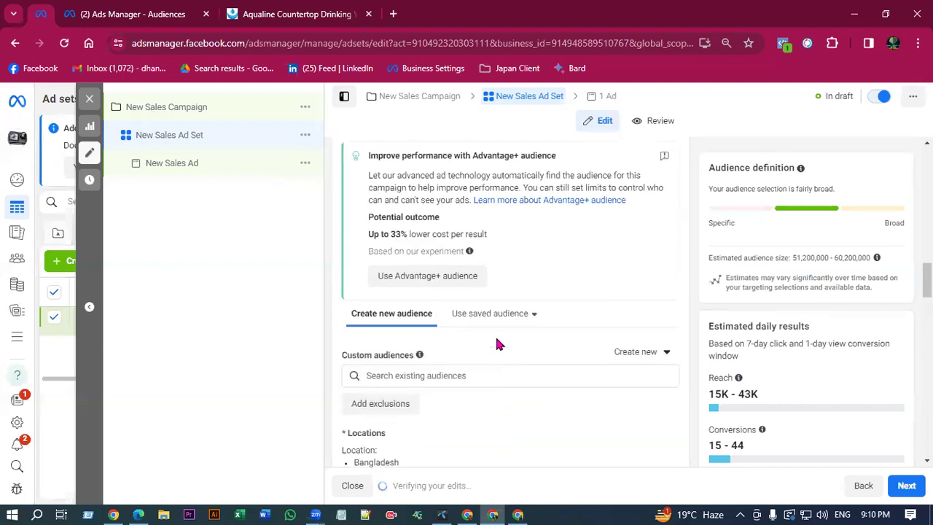
{"action": "left_click", "coordinate": [631, 353]}
{"action": "left_click", "coordinate": [484, 318]}
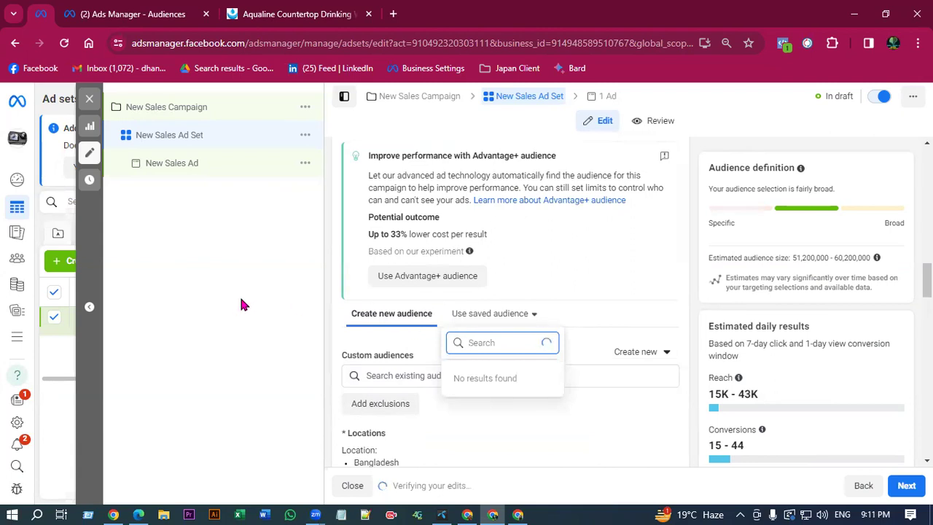
- Apply Advantage+ audience to the ad set and look over its budget, audience and placement sections
{"action": "left_click", "coordinate": [440, 277]}
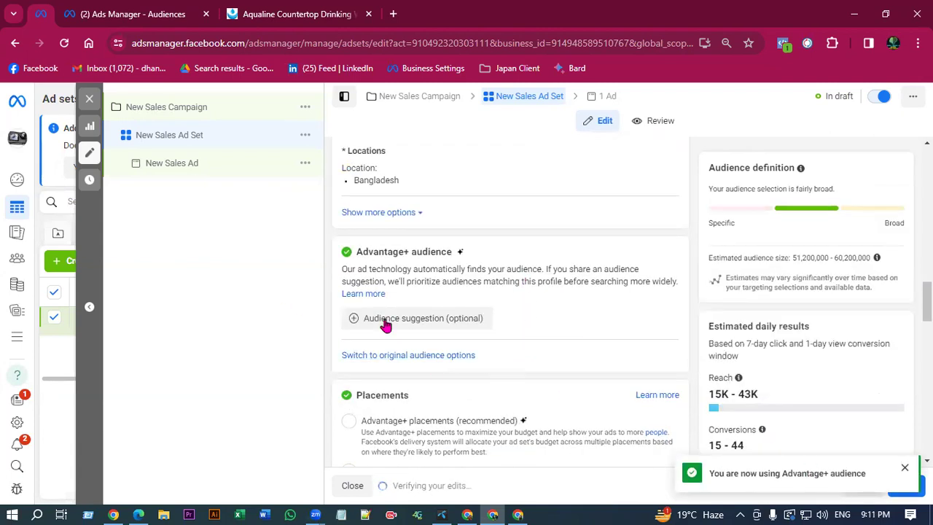
{"action": "scroll", "coordinate": [550, 324], "scroll_direction": "down", "scroll_amount": 2}
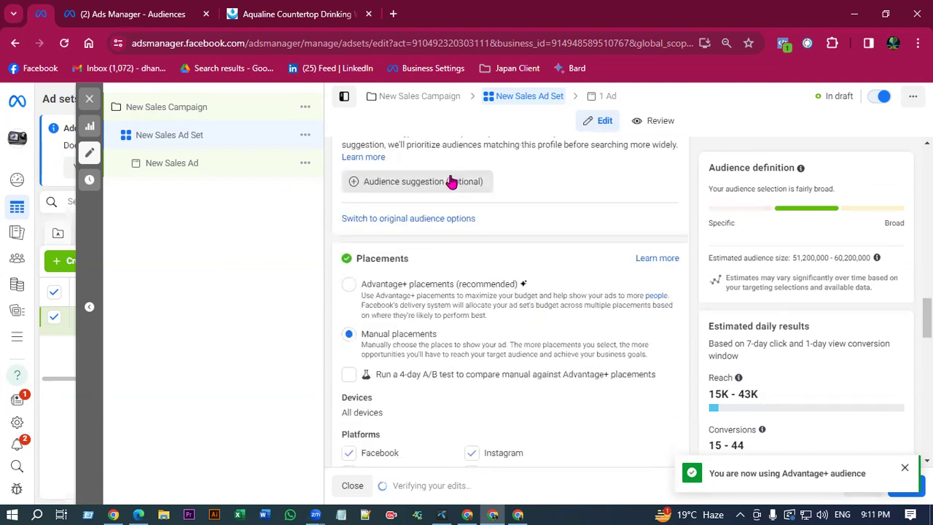
{"action": "scroll", "coordinate": [492, 240], "scroll_direction": "up", "scroll_amount": 4}
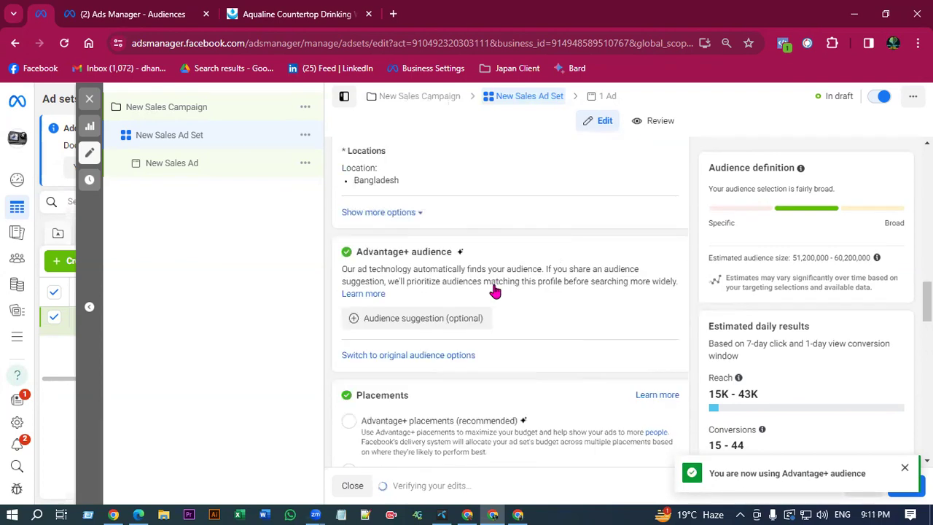
{"action": "scroll", "coordinate": [401, 364], "scroll_direction": "up", "scroll_amount": 6}
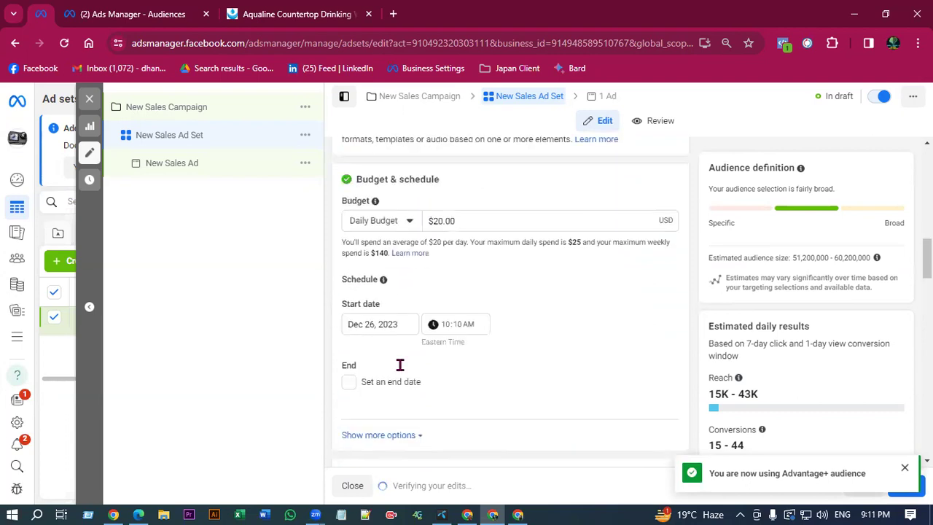
{"action": "scroll", "coordinate": [511, 338], "scroll_direction": "down", "scroll_amount": 4}
{"action": "scroll", "coordinate": [527, 336], "scroll_direction": "down", "scroll_amount": 15}
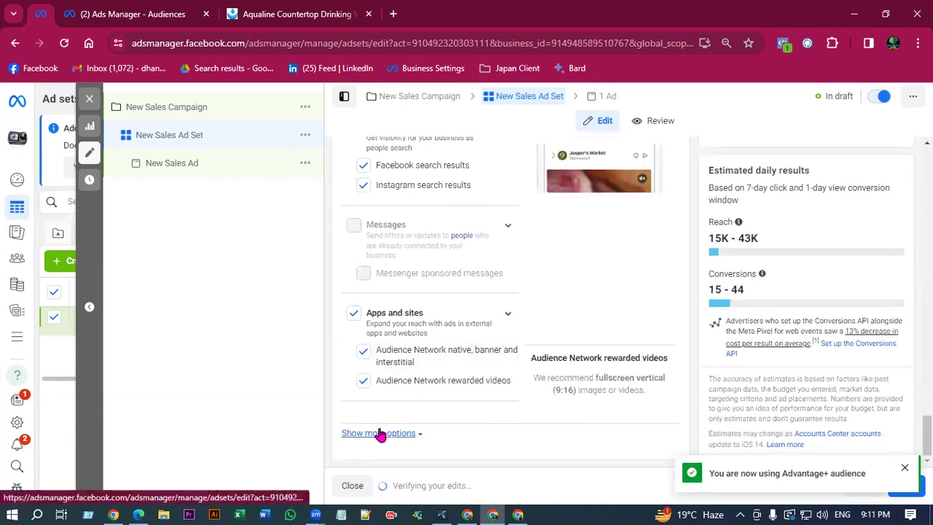
{"action": "scroll", "coordinate": [504, 337], "scroll_direction": "up", "scroll_amount": 6}
{"action": "scroll", "coordinate": [430, 334], "scroll_direction": "up", "scroll_amount": 6}
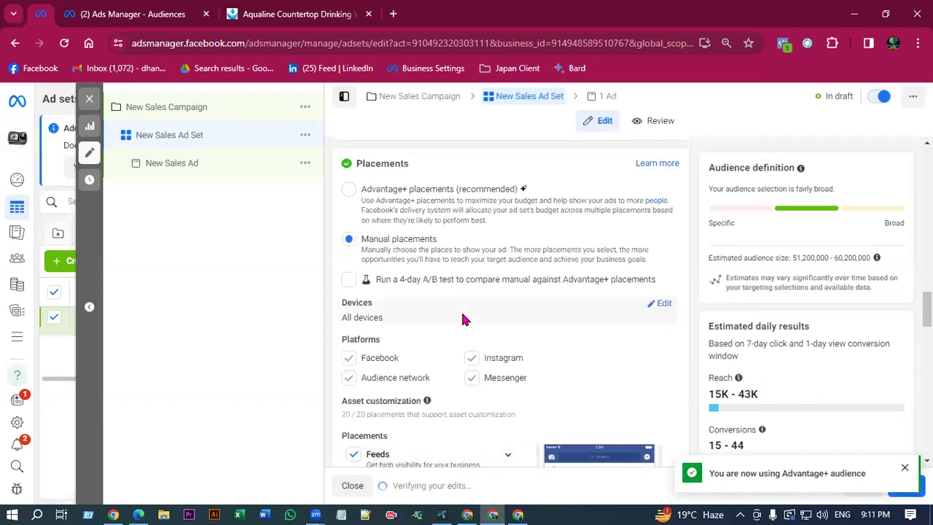
- Return the ad set to the original audience and go to its custom audience settings
{"action": "left_click", "coordinate": [433, 261]}
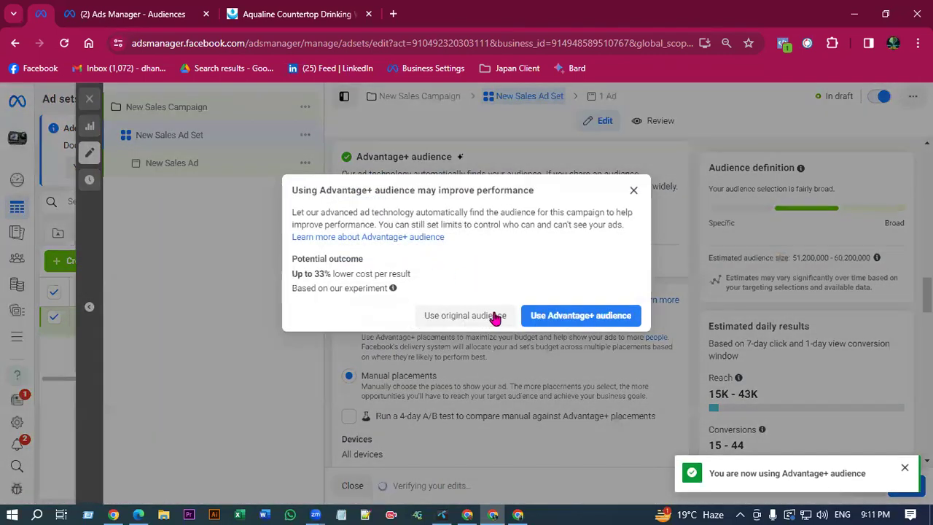
{"action": "left_click", "coordinate": [474, 315]}
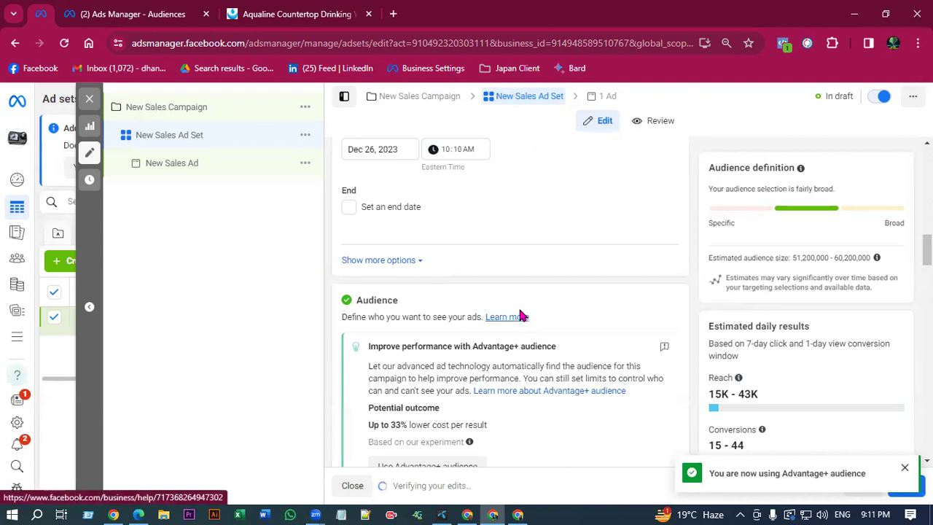
{"action": "scroll", "coordinate": [518, 313], "scroll_direction": "down", "scroll_amount": 5}
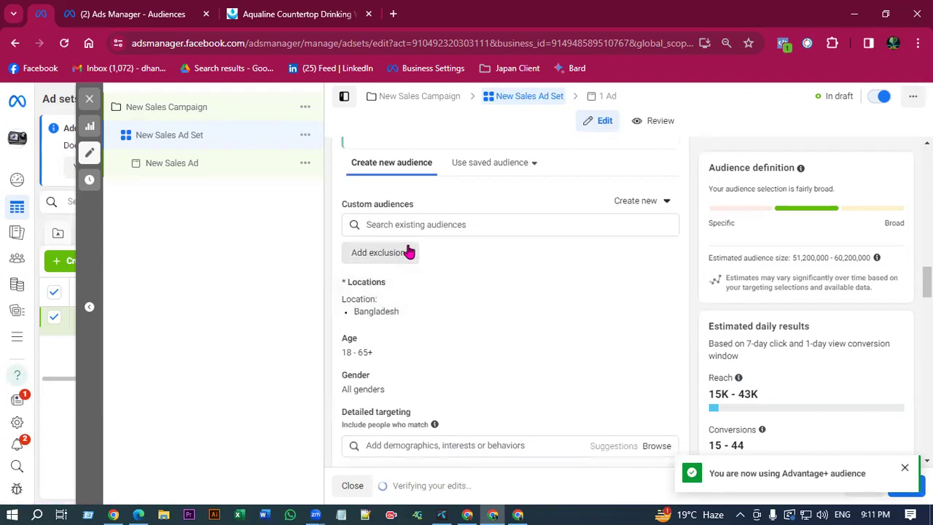
- In the Audiences page, save the description "test" for the audience "Lookalike (AL, 2%) - Anyone who opened this form"
{"action": "key", "text": "ctrl+Tab"}
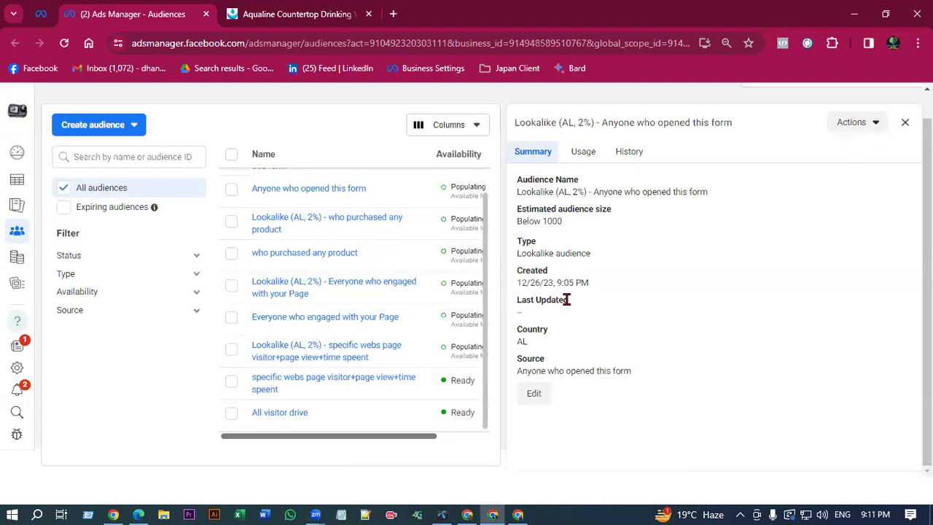
{"action": "left_click", "coordinate": [534, 394]}
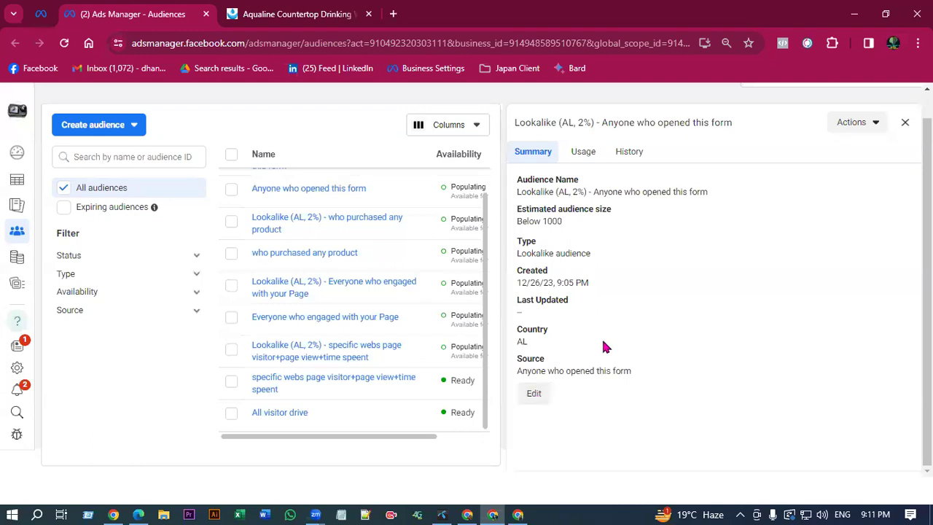
{"action": "left_click", "coordinate": [263, 305]}
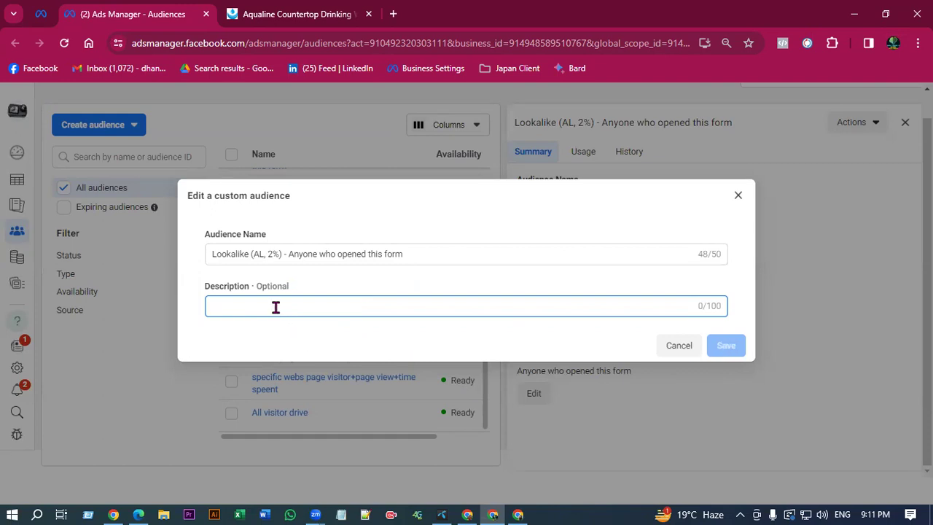
{"action": "type", "text": "test"}
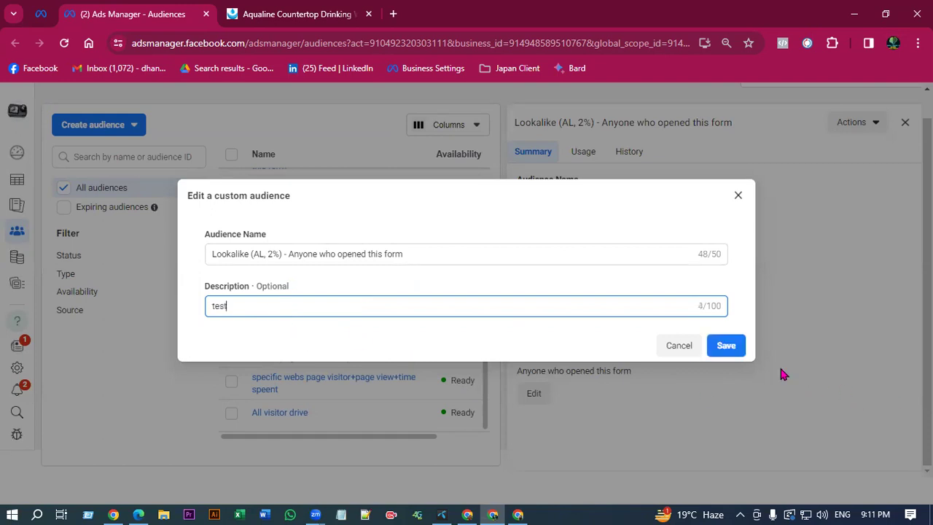
{"action": "left_click", "coordinate": [723, 348]}
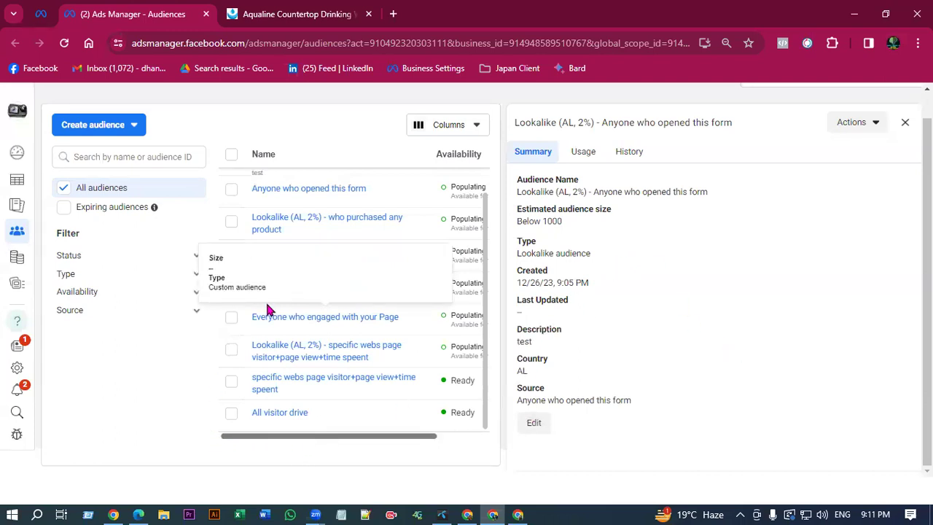
- Reload the audience list and examine the availability status of the custom and lookalike audiences
{"action": "scroll", "coordinate": [321, 283], "scroll_direction": "up", "scroll_amount": 3}
{"action": "key", "text": "F5"}
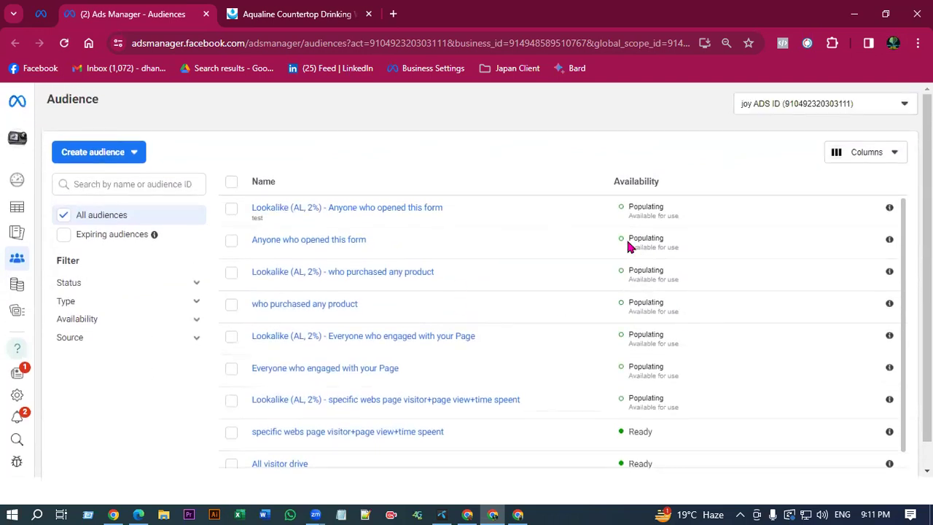
{"action": "left_click_drag", "start_coordinate": [693, 246], "coordinate": [650, 216]}
{"action": "left_click", "coordinate": [633, 214]}
{"action": "triple_click", "coordinate": [675, 210]}
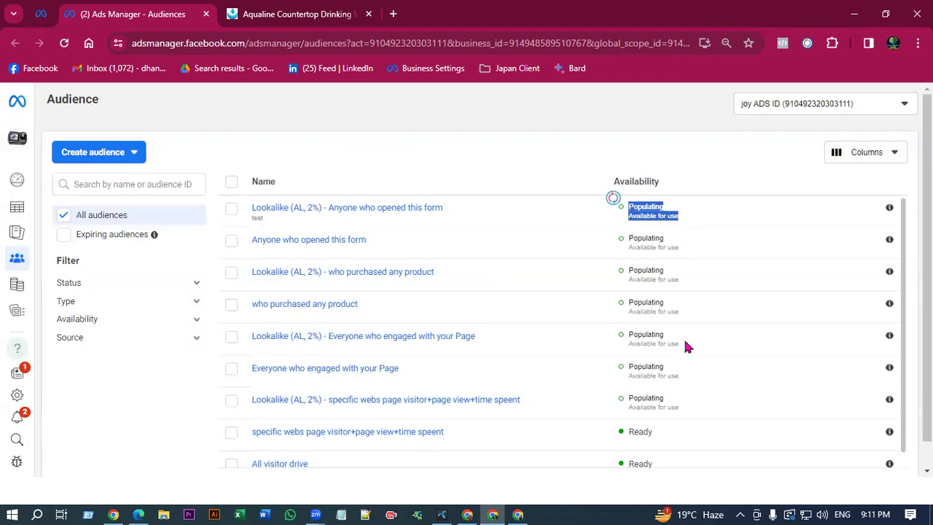
{"action": "scroll", "coordinate": [656, 379], "scroll_direction": "down", "scroll_amount": 1}
{"action": "left_click", "coordinate": [636, 356]}
{"action": "double_click", "coordinate": [637, 356]}
{"action": "left_click", "coordinate": [647, 242]}
{"action": "scroll", "coordinate": [648, 245], "scroll_direction": "up", "scroll_amount": 1}
{"action": "scroll", "coordinate": [648, 246], "scroll_direction": "down", "scroll_amount": 1}
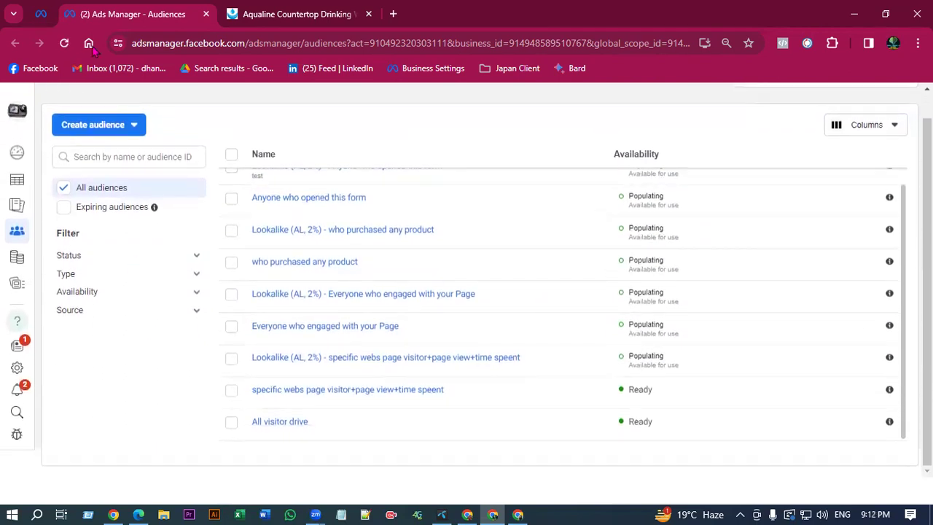
- Revisit the ad set's audience settings and the audience list, then switch to the FB Mastery Class document in Google Docs
{"action": "left_click", "coordinate": [44, 13]}
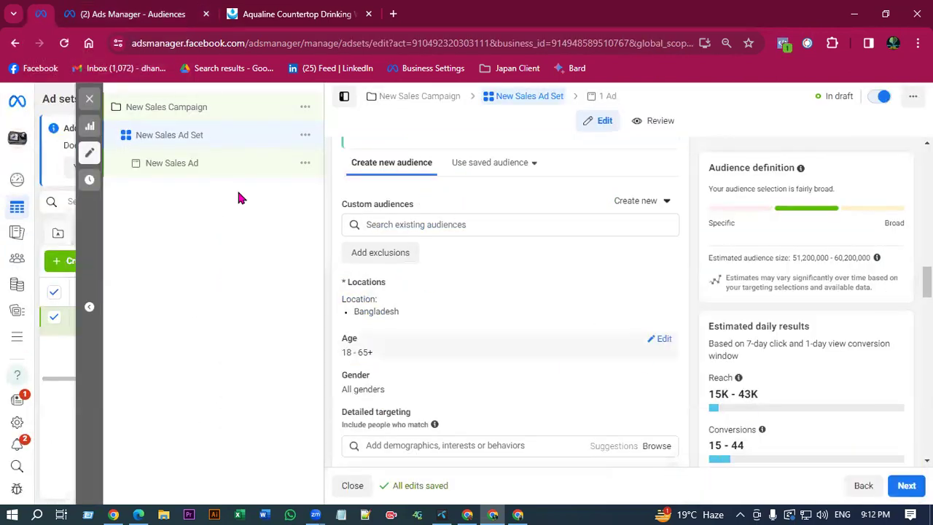
{"action": "left_click", "coordinate": [117, 10]}
{"action": "scroll", "coordinate": [324, 266], "scroll_direction": "up", "scroll_amount": 1}
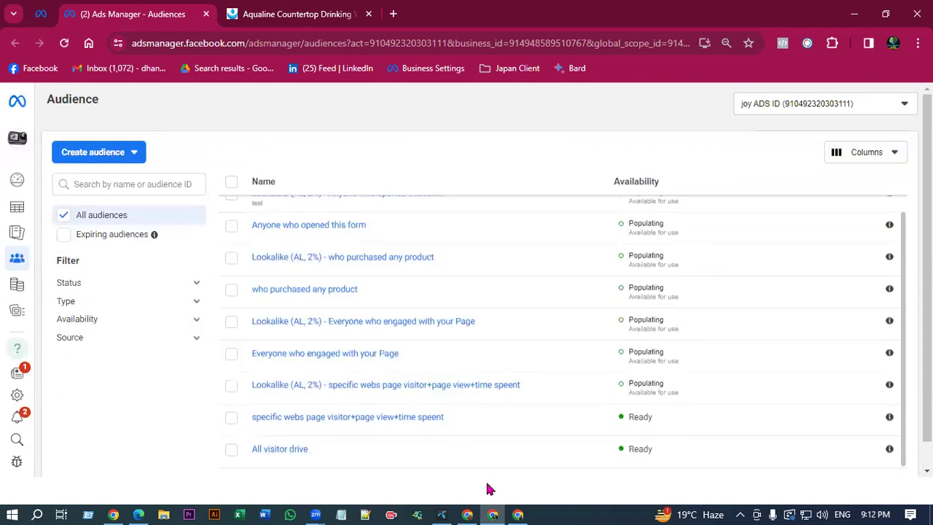
{"action": "left_click", "coordinate": [467, 514]}
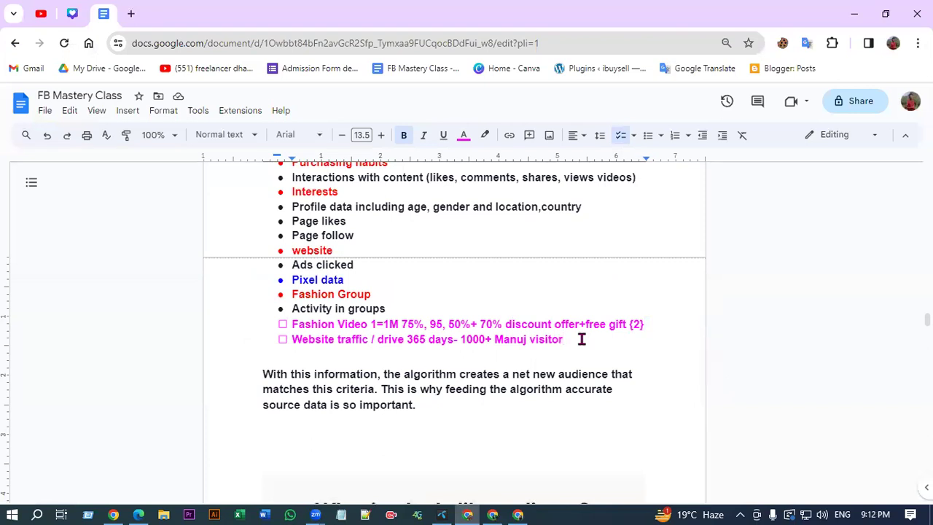
- Add the checklist item "One country 100 visitor 1 website" below the website traffic item in the FB Mastery Class document
{"action": "left_click", "coordinate": [581, 339]}
{"action": "key", "text": "Return"}
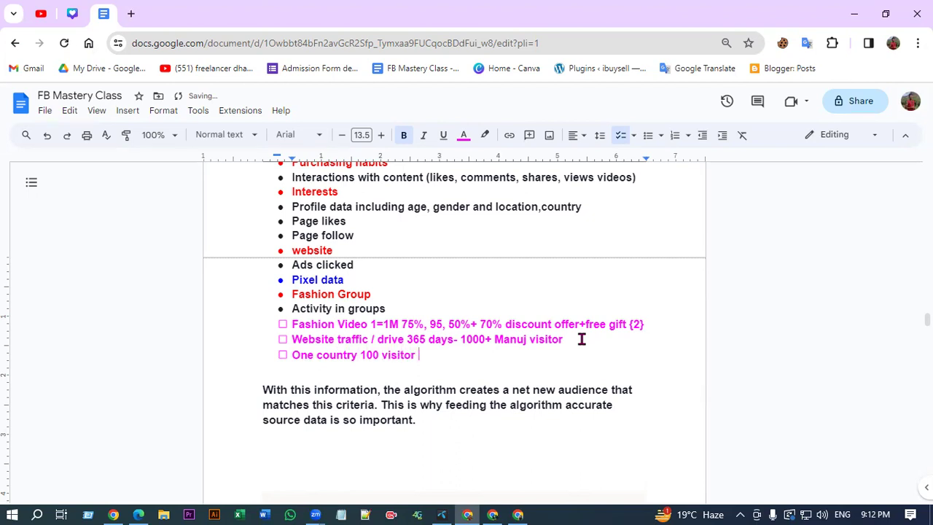
{"action": "type", "text": "1 website"}
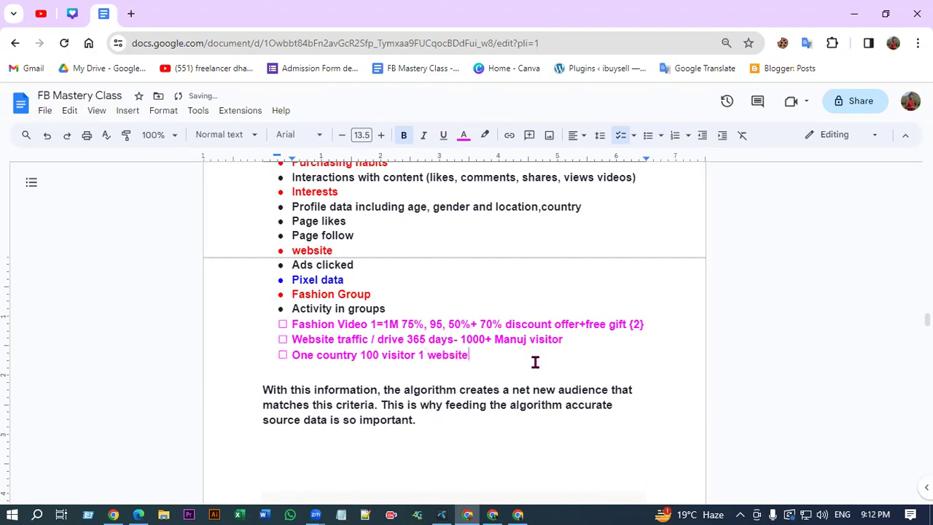
{"action": "mouse_move", "coordinate": [475, 360]}
{"action": "left_mouse_down"}
{"action": "mouse_move", "coordinate": [302, 354]}
{"action": "mouse_move", "coordinate": [473, 356]}
{"action": "left_mouse_up"}
{"action": "left_click", "coordinate": [179, 343]}
{"action": "left_click", "coordinate": [473, 357]}
{"action": "left_click_drag", "start_coordinate": [361, 354], "coordinate": [492, 364]}
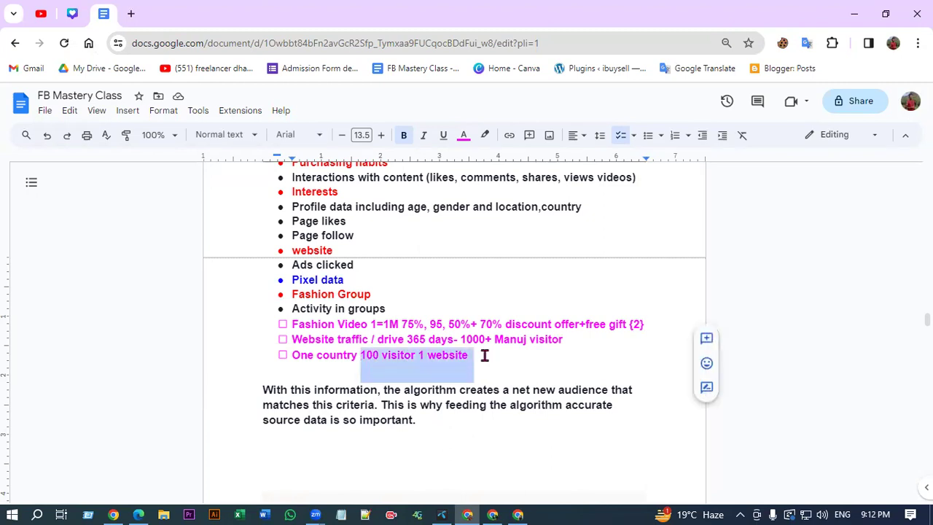
{"action": "left_click", "coordinate": [484, 355]}
{"action": "left_click", "coordinate": [282, 355]}
{"action": "left_click", "coordinate": [283, 355]}
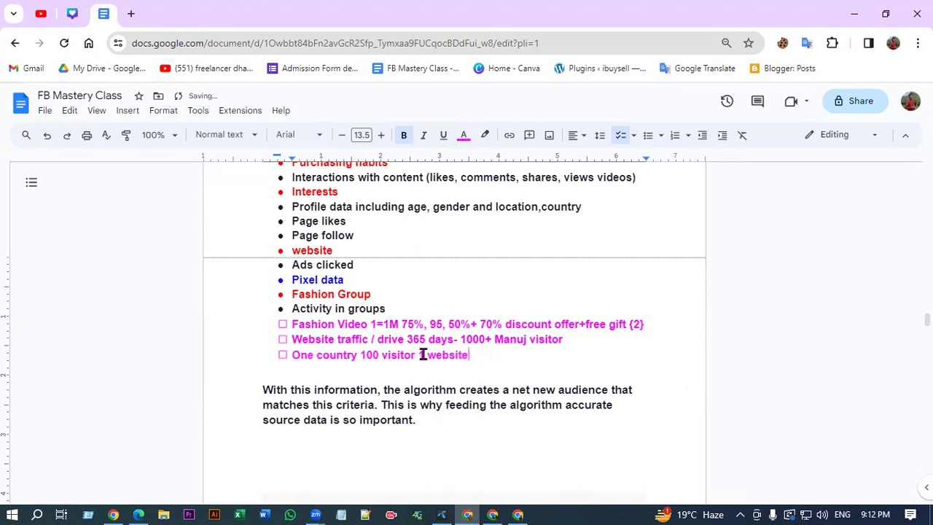
- Return to the New Sales Ad Set in Ads Manager and examine its custom audience, location, detailed targeting and placement settings
{"action": "scroll", "coordinate": [405, 330], "scroll_direction": "up", "scroll_amount": 4}
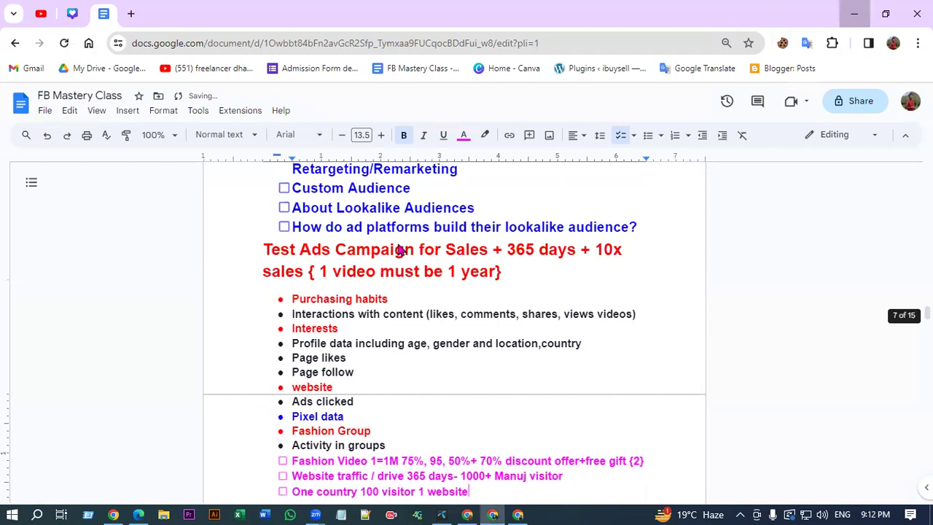
{"action": "key", "text": "alt+Tab"}
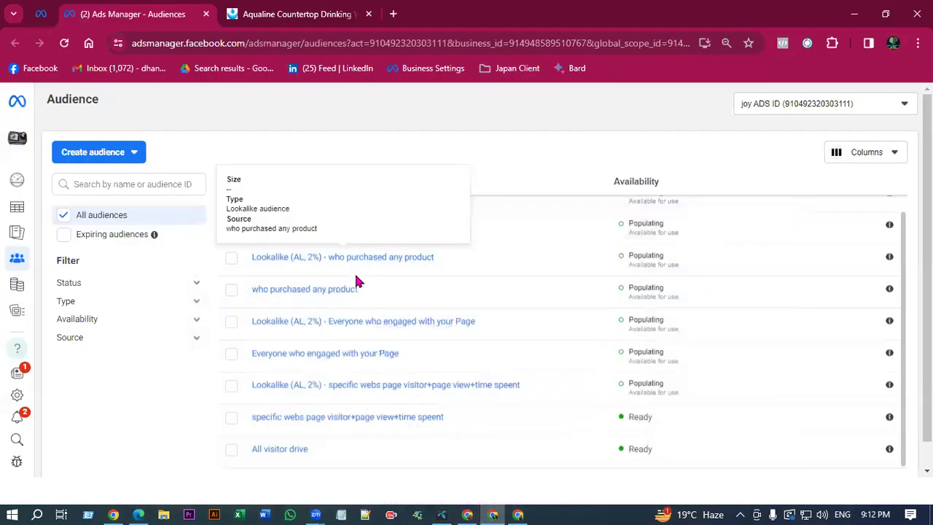
{"action": "left_click", "coordinate": [48, 12]}
{"action": "scroll", "coordinate": [481, 290], "scroll_direction": "down", "scroll_amount": 2}
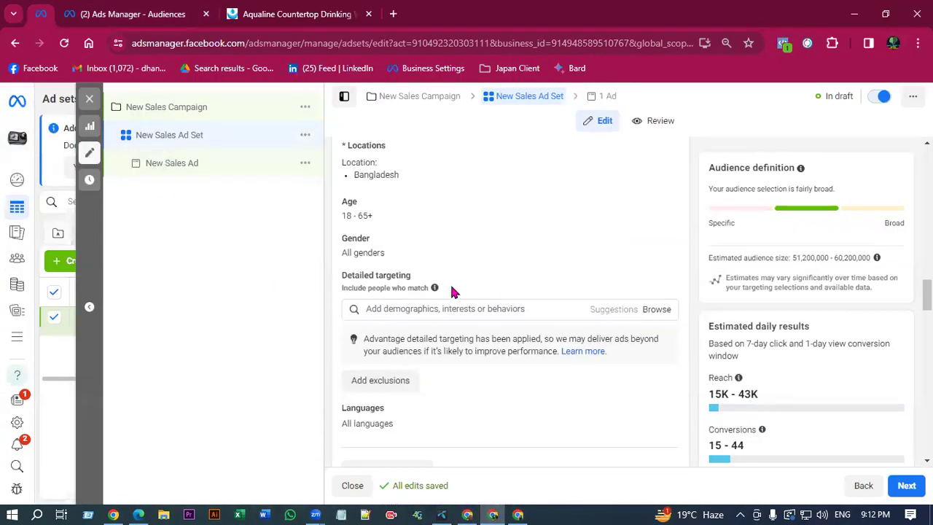
{"action": "scroll", "coordinate": [451, 290], "scroll_direction": "up", "scroll_amount": 1}
{"action": "scroll", "coordinate": [379, 350], "scroll_direction": "down", "scroll_amount": 3}
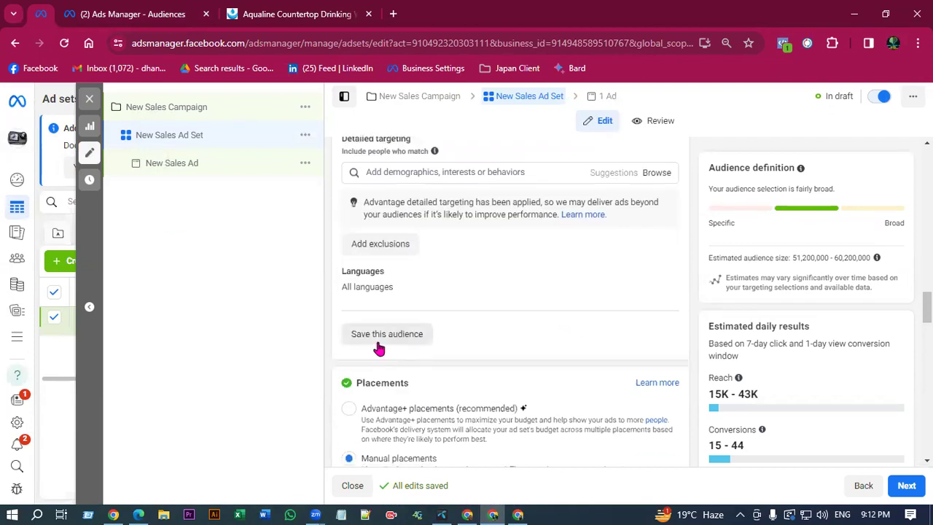
{"action": "scroll", "coordinate": [475, 344], "scroll_direction": "up", "scroll_amount": 5}
{"action": "left_click", "coordinate": [452, 294]}
{"action": "left_click", "coordinate": [402, 326]}
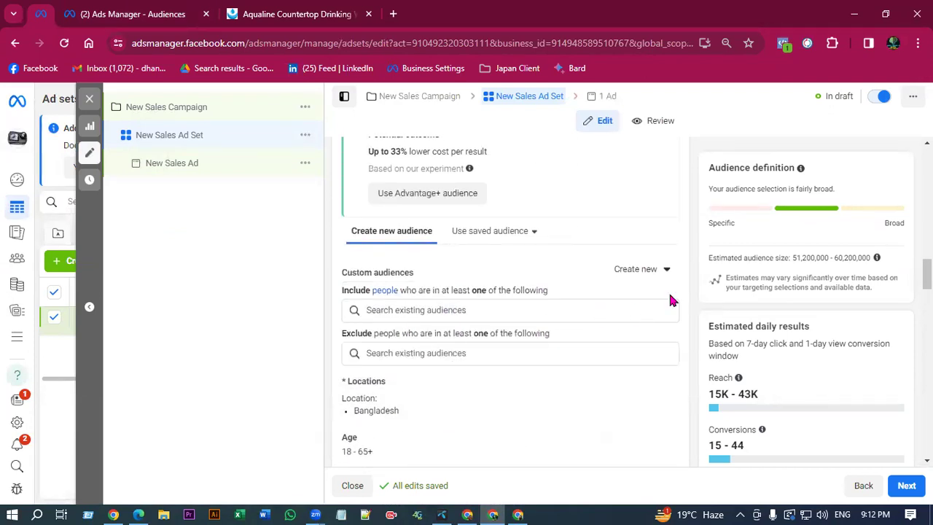
- Open the lookalike audience creation form from the ad set's custom audience options and close it without creating an audience
{"action": "left_click", "coordinate": [491, 231]}
{"action": "left_click", "coordinate": [406, 237]}
{"action": "left_click", "coordinate": [667, 271]}
{"action": "left_click", "coordinate": [660, 344]}
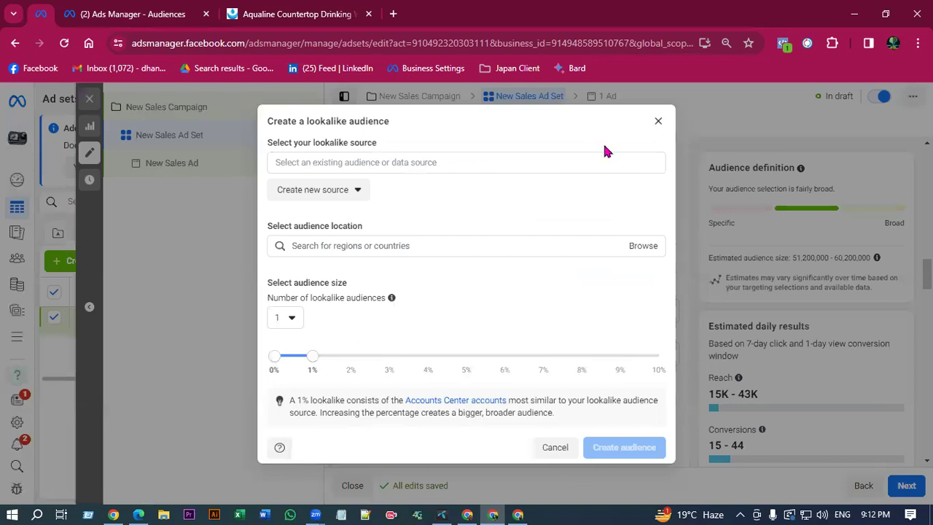
{"action": "left_click", "coordinate": [658, 122]}
{"action": "scroll", "coordinate": [423, 244], "scroll_direction": "up", "scroll_amount": 1}
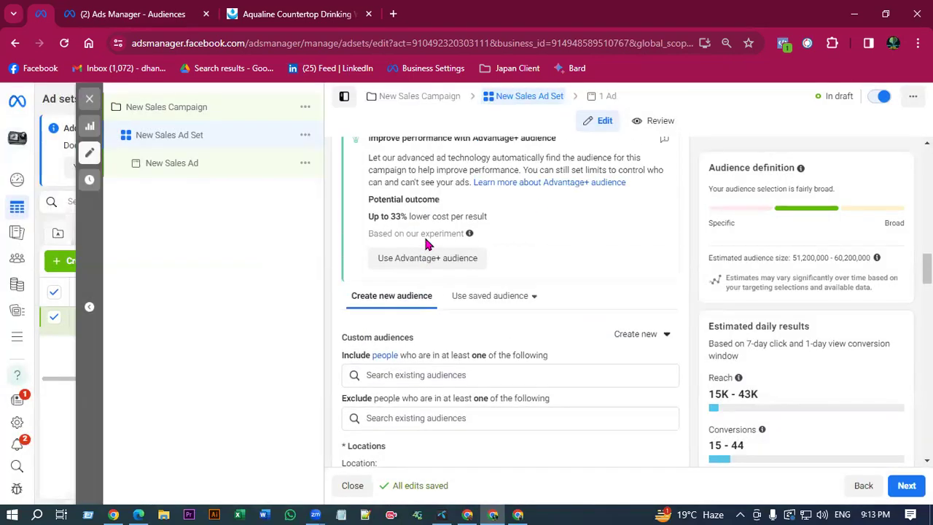
- Examine the availability of the custom and lookalike audiences in the audience list, from "Anyone who opened this form" downward
{"action": "scroll", "coordinate": [510, 299], "scroll_direction": "down", "scroll_amount": 2}
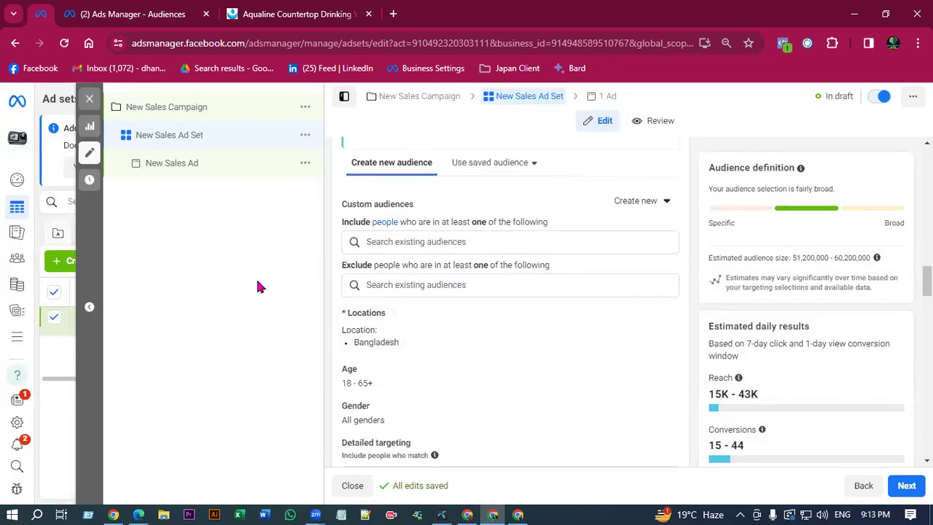
{"action": "scroll", "coordinate": [594, 304], "scroll_direction": "up", "scroll_amount": 1}
{"action": "scroll", "coordinate": [462, 183], "scroll_direction": "down", "scroll_amount": 1}
{"action": "scroll", "coordinate": [462, 183], "scroll_direction": "up", "scroll_amount": 1}
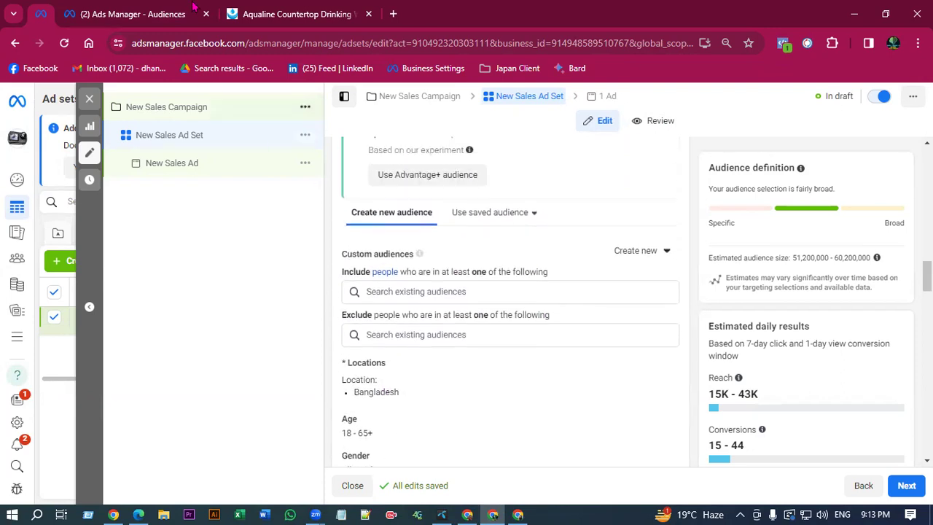
{"action": "key", "text": "ctrl+Tab"}
{"action": "scroll", "coordinate": [397, 321], "scroll_direction": "down", "scroll_amount": 1}
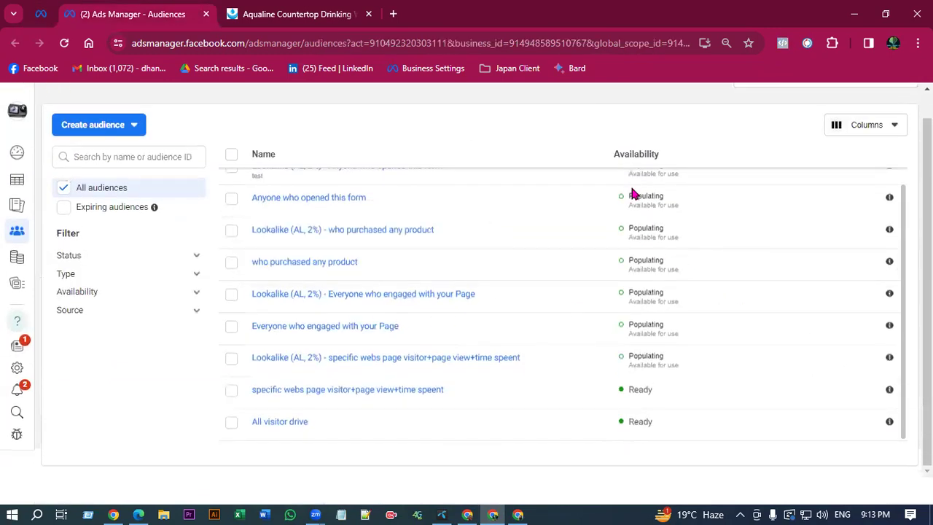
{"action": "left_click_drag", "start_coordinate": [632, 193], "coordinate": [664, 390]}
{"action": "left_click", "coordinate": [148, 389]}
{"action": "left_click_drag", "start_coordinate": [637, 187], "coordinate": [669, 393]}
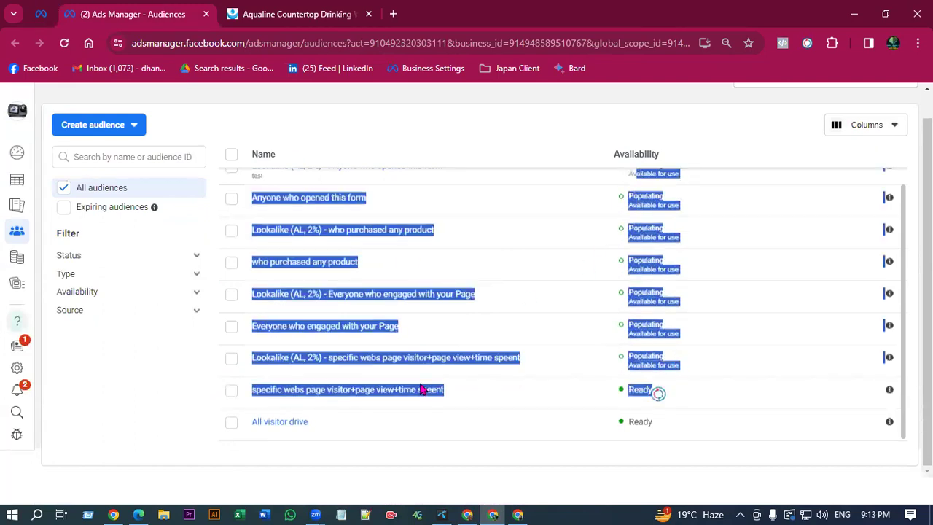
{"action": "left_click", "coordinate": [618, 293]}
{"action": "left_click_drag", "start_coordinate": [664, 192], "coordinate": [662, 380]}
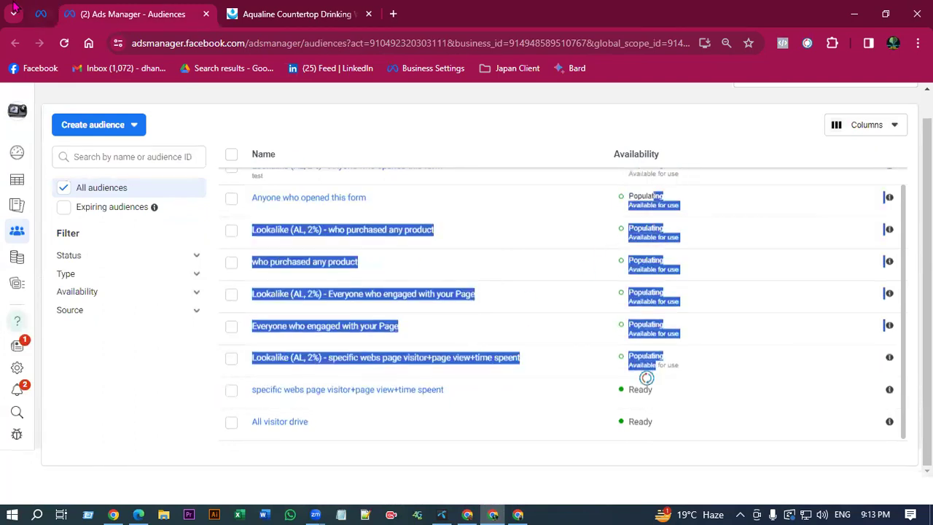
- Go back to the ad set's audience section and show the options for creating a custom or lookalike audience
{"action": "key", "text": "alt+Left"}
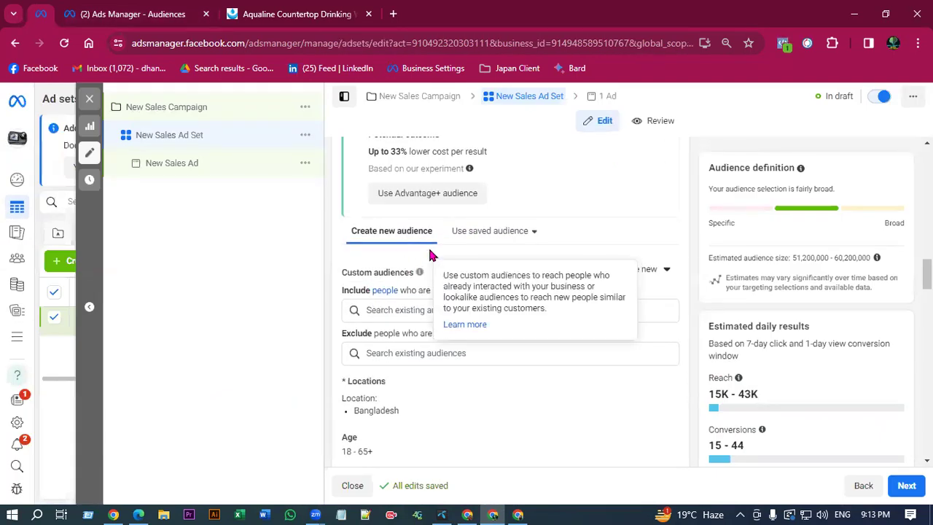
{"action": "left_click", "coordinate": [502, 241]}
{"action": "left_click", "coordinate": [639, 268]}
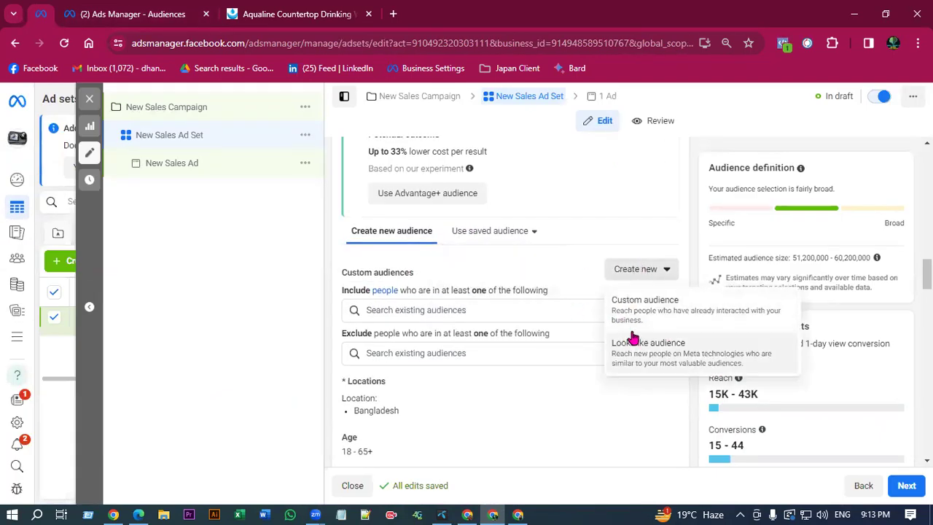
- Switch to the other Ads Manager window and change its business account to Aqualine
{"action": "left_click", "coordinate": [518, 514]}
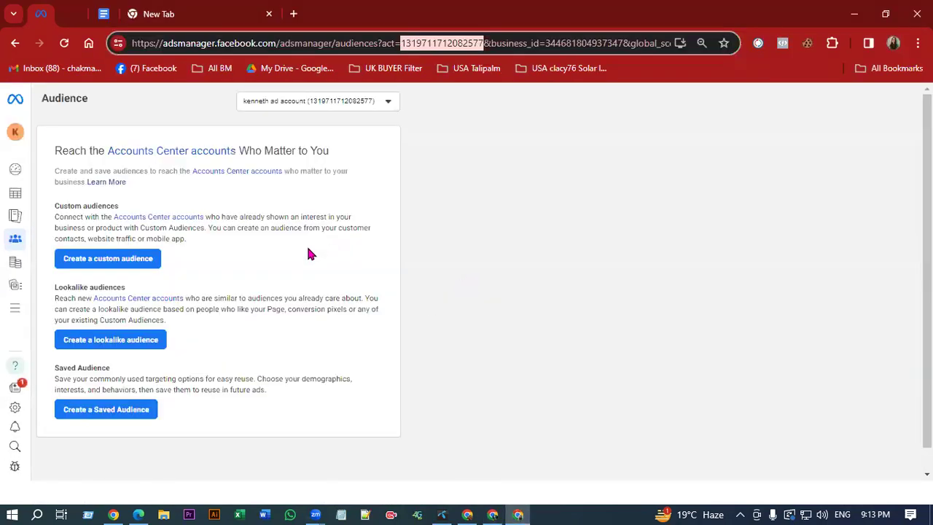
{"action": "left_click", "coordinate": [45, 12]}
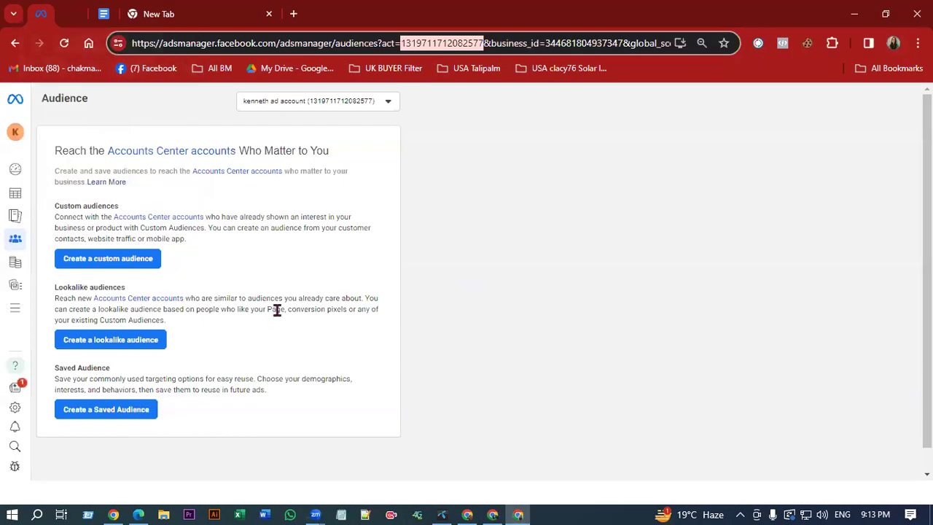
{"action": "left_click", "coordinate": [516, 513]}
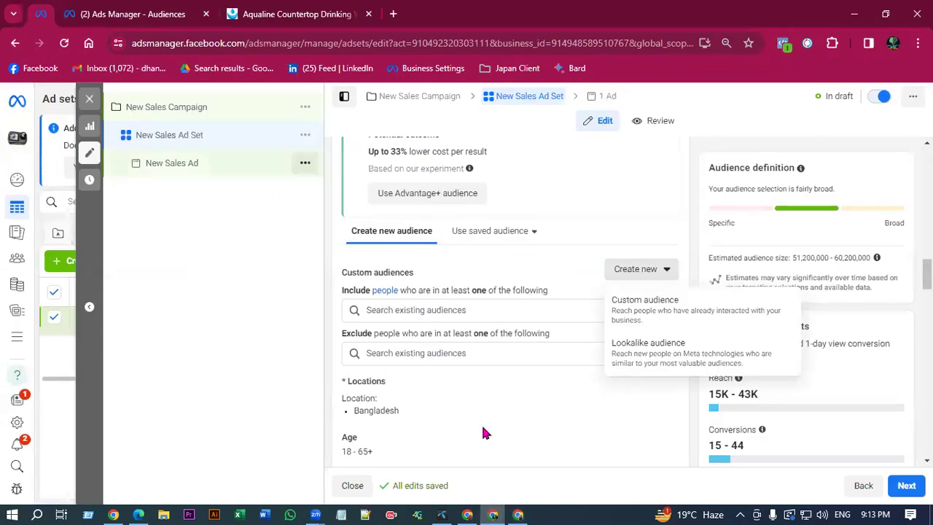
{"action": "left_click", "coordinate": [522, 512]}
{"action": "left_click", "coordinate": [15, 132]}
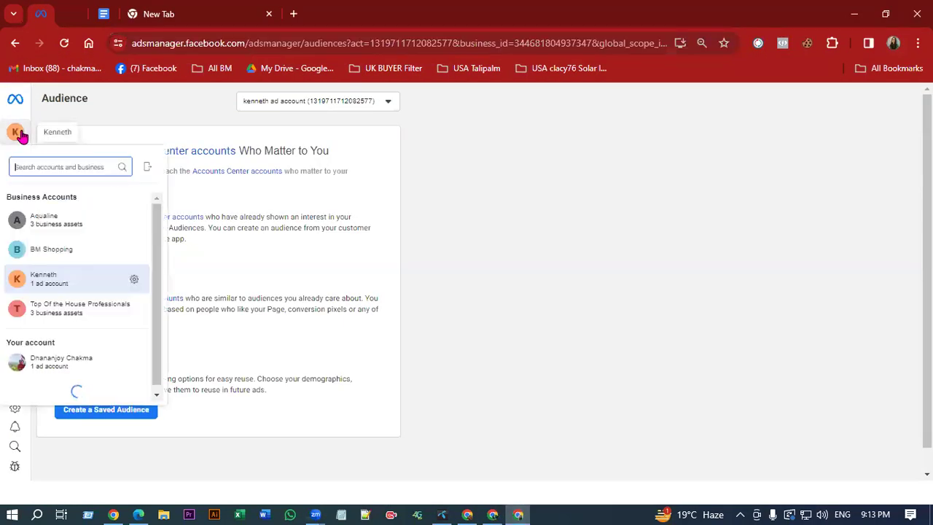
{"action": "left_click", "coordinate": [69, 228]}
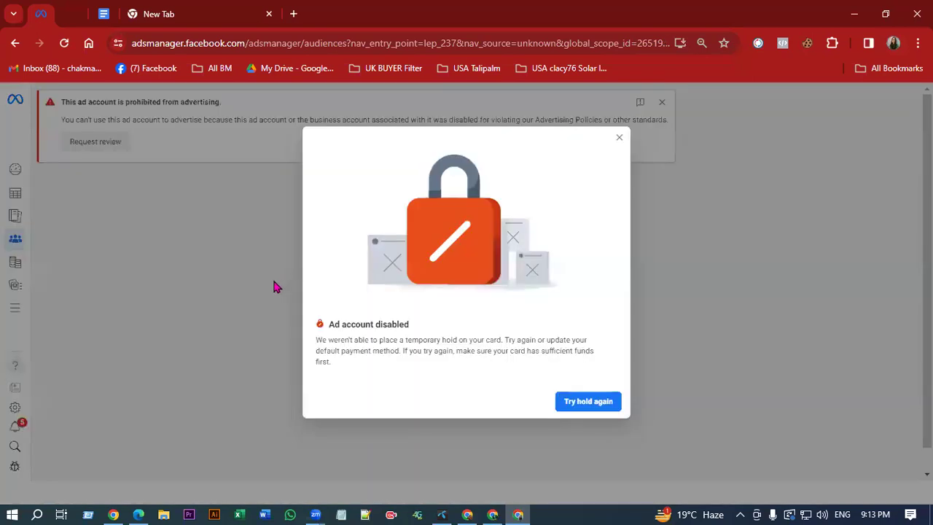
- Dismiss the disabled ad account notice, and view the Aqualine account's campaign list with the payment update closed
{"action": "left_click", "coordinate": [589, 403]}
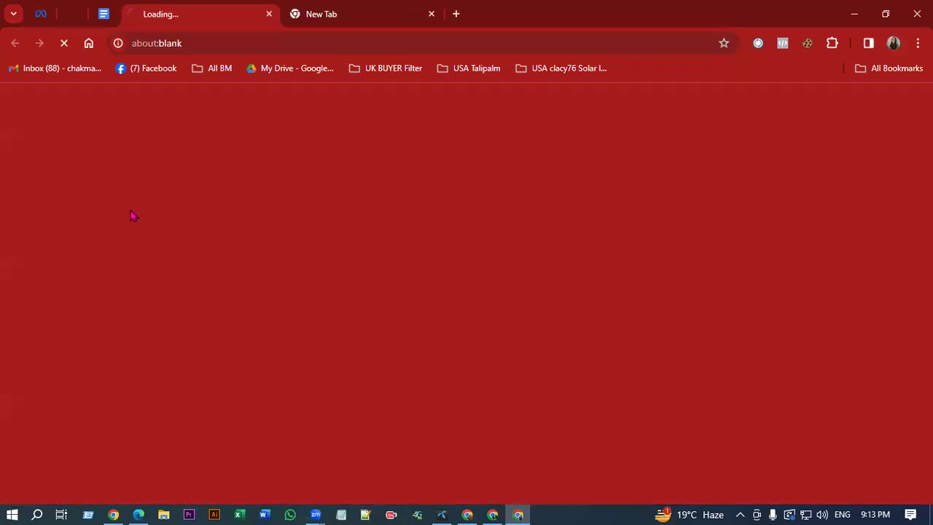
{"action": "left_click", "coordinate": [269, 13]}
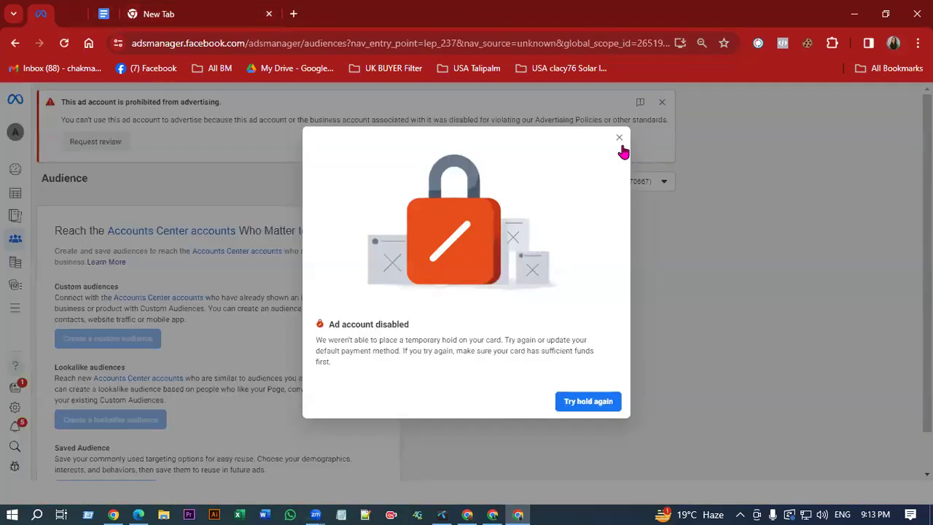
{"action": "left_click", "coordinate": [619, 137]}
{"action": "mouse_move", "coordinate": [22, 212]}
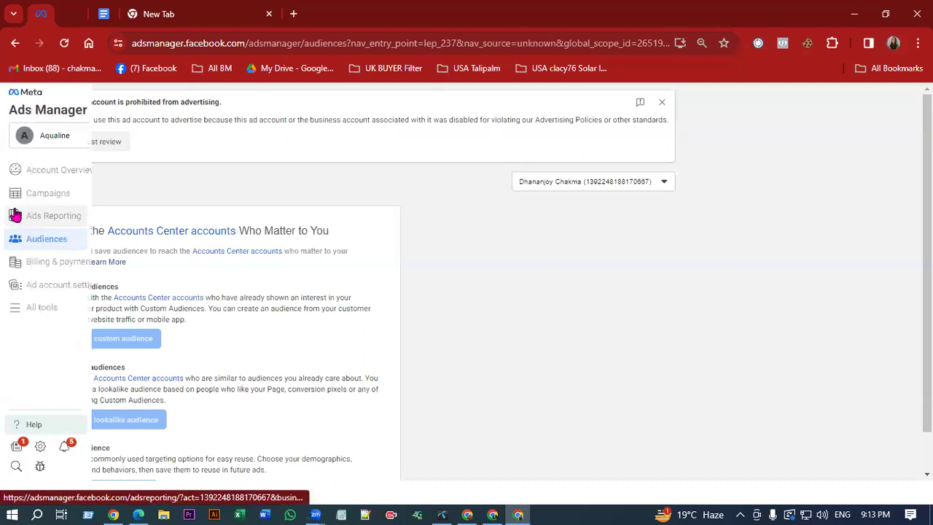
{"action": "left_click", "coordinate": [65, 200]}
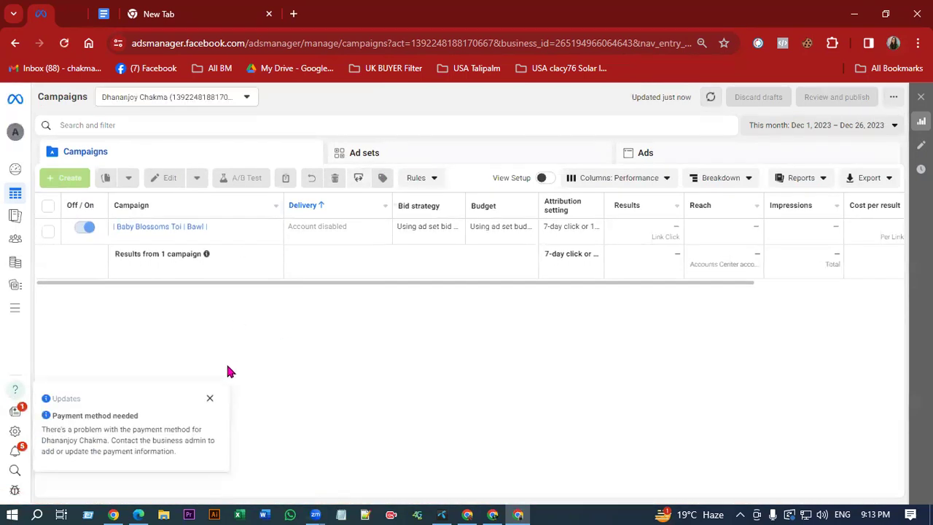
{"action": "left_click", "coordinate": [209, 398]}
- Return to the Ads Manager window with the sales draft and close the New Sales Ad Set editor
{"action": "left_click", "coordinate": [502, 513]}
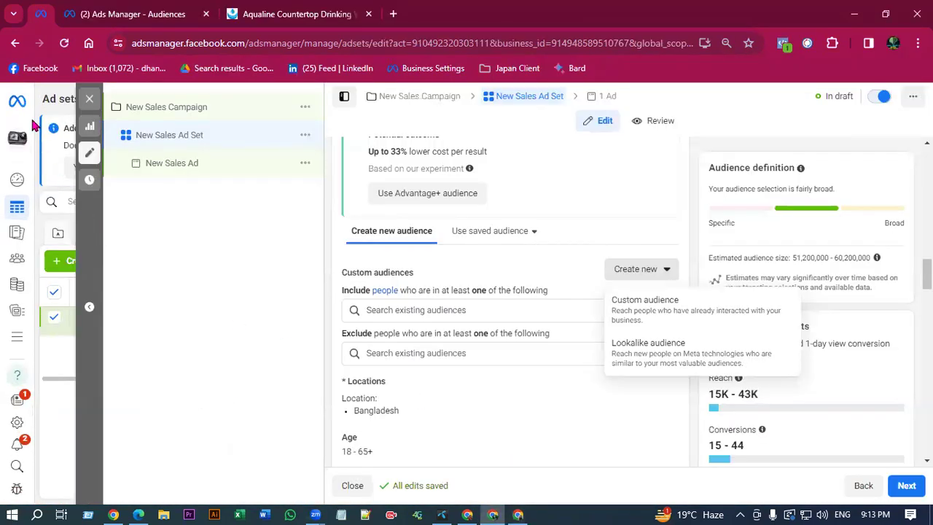
{"action": "left_click", "coordinate": [92, 101]}
{"action": "left_click", "coordinate": [492, 297]}
- Switch the ad account to Symphony and look through its list of ad sets
{"action": "mouse_move", "coordinate": [21, 149]}
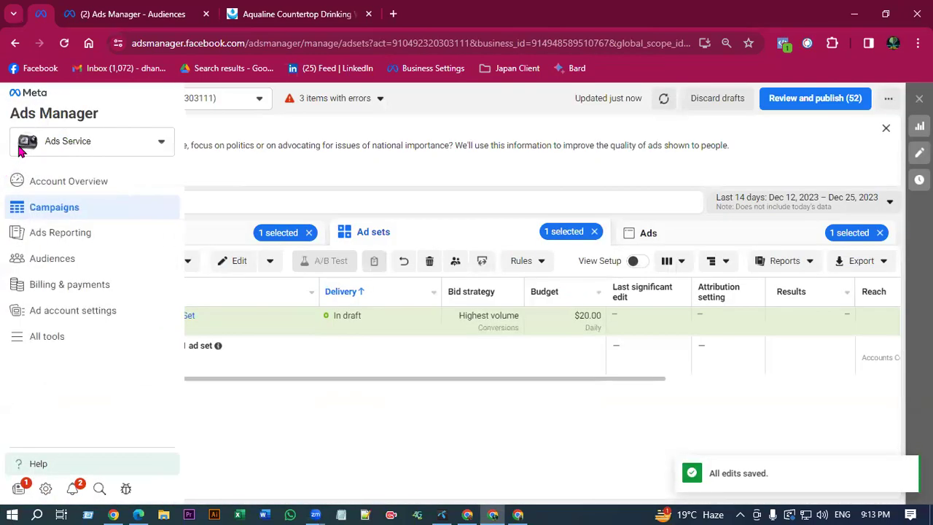
{"action": "left_click", "coordinate": [195, 102]}
{"action": "left_click", "coordinate": [195, 184]}
{"action": "scroll", "coordinate": [200, 169], "scroll_direction": "down", "scroll_amount": 1}
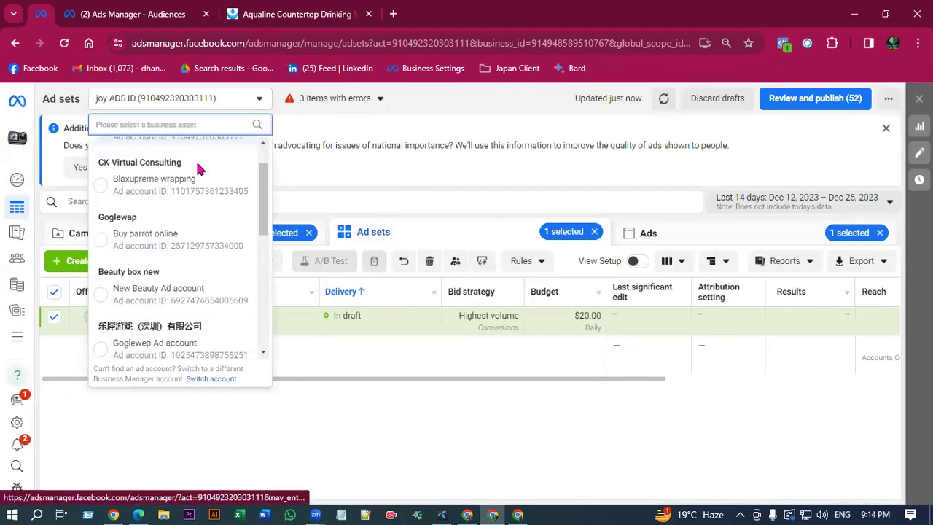
{"action": "scroll", "coordinate": [200, 169], "scroll_direction": "down", "scroll_amount": 3}
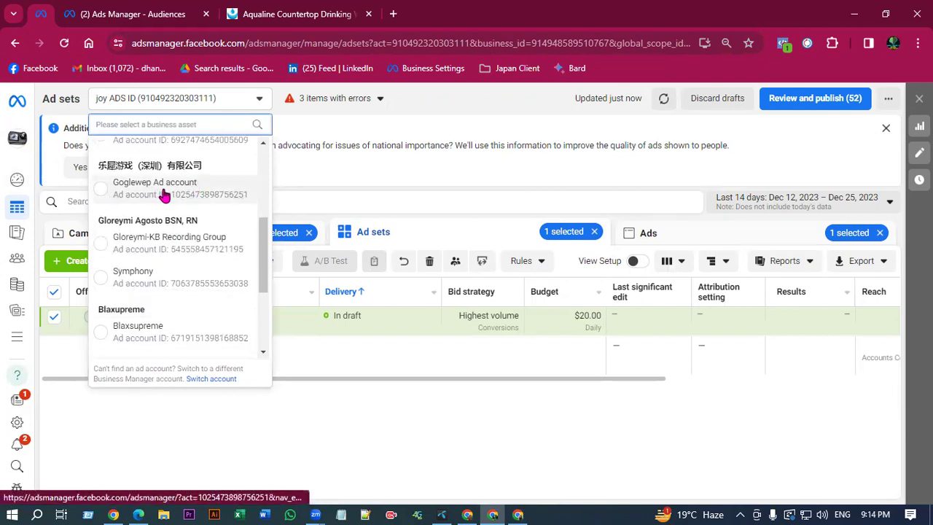
{"action": "scroll", "coordinate": [164, 196], "scroll_direction": "down", "scroll_amount": 3}
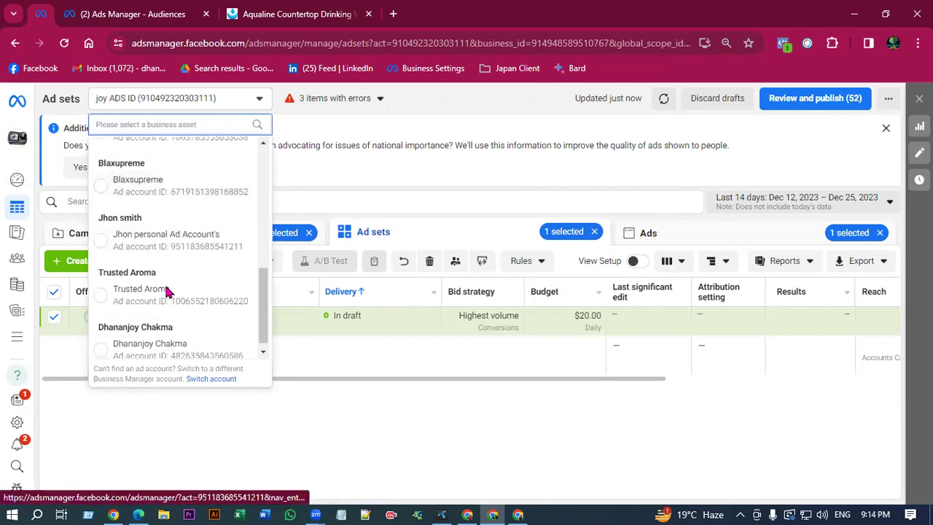
{"action": "scroll", "coordinate": [163, 329], "scroll_direction": "up", "scroll_amount": 2}
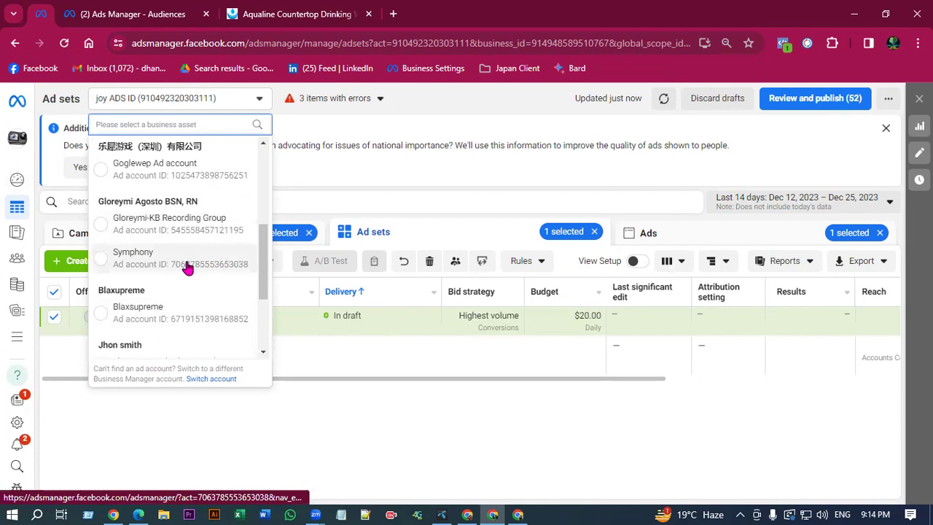
{"action": "left_click", "coordinate": [187, 268]}
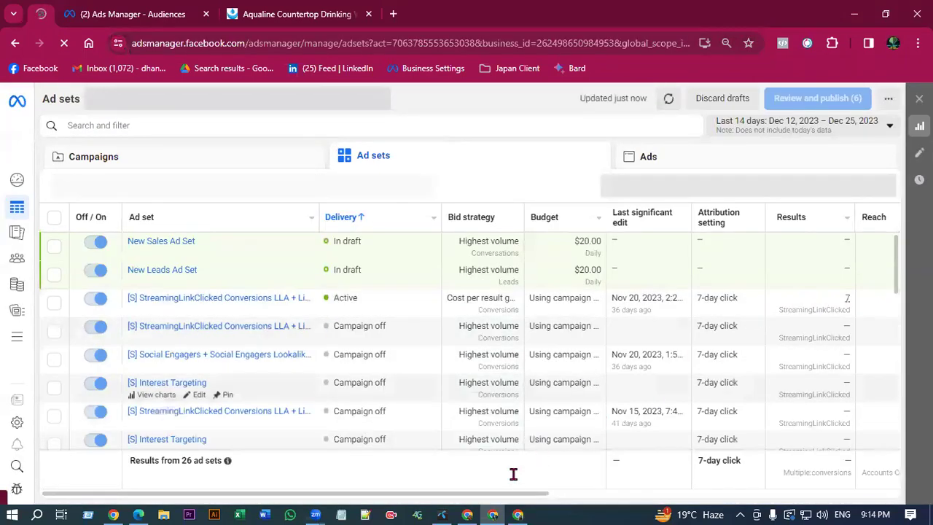
{"action": "scroll", "coordinate": [512, 469], "scroll_direction": "down", "scroll_amount": 5}
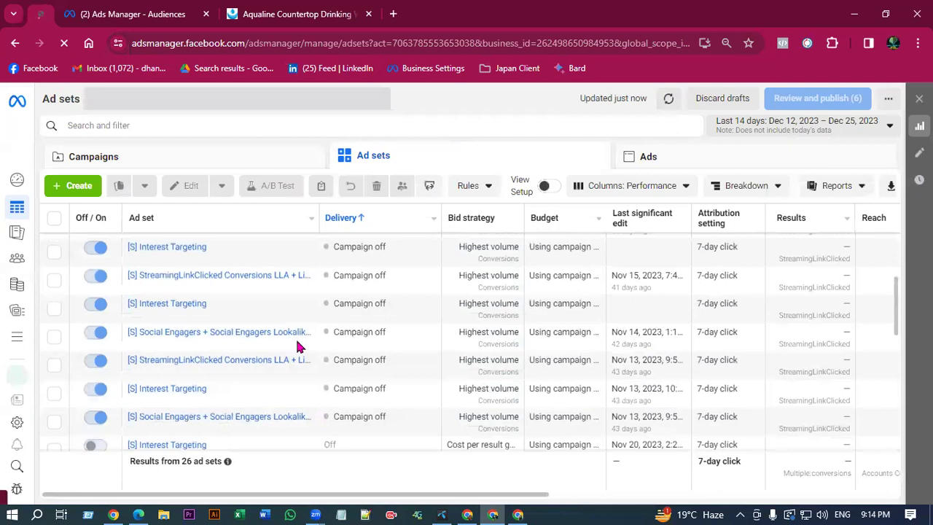
- Examine the Symphony account's ad sets, comparing their delivery, budget, results, reach and cost per result columns
{"action": "scroll", "coordinate": [302, 348], "scroll_direction": "up", "scroll_amount": 3}
{"action": "scroll", "coordinate": [298, 347], "scroll_direction": "up", "scroll_amount": 2}
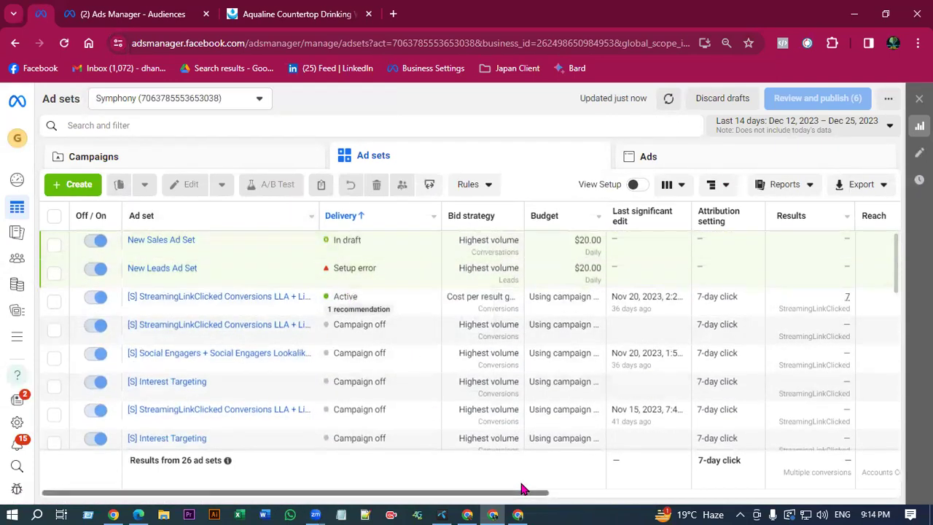
{"action": "scroll", "coordinate": [522, 488], "scroll_direction": "right", "scroll_amount": 3}
{"action": "scroll", "coordinate": [522, 488], "scroll_direction": "right", "scroll_amount": 3}
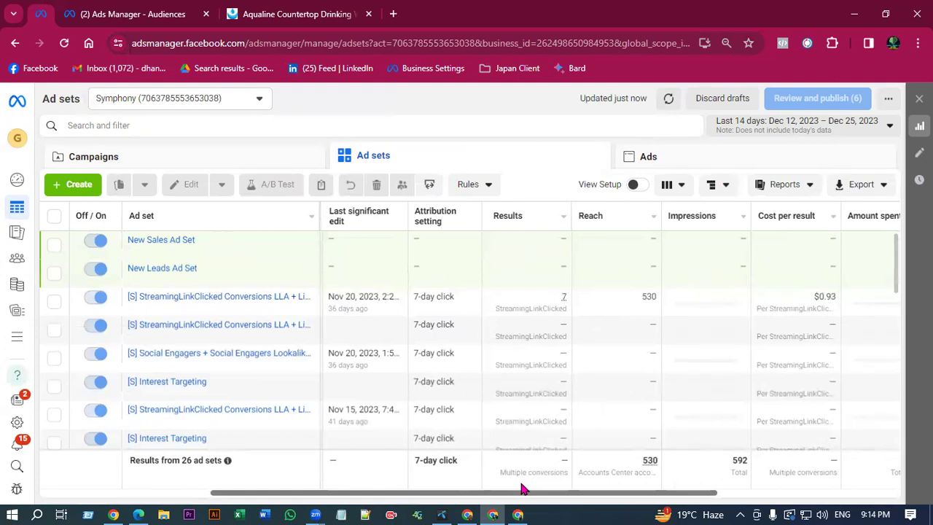
{"action": "scroll", "coordinate": [522, 488], "scroll_direction": "left", "scroll_amount": 5}
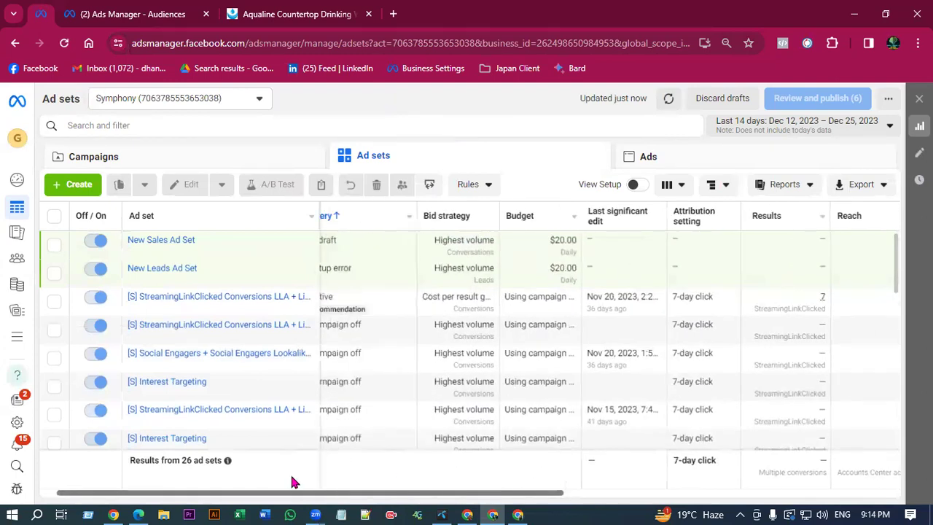
{"action": "scroll", "coordinate": [175, 490], "scroll_direction": "left", "scroll_amount": 1}
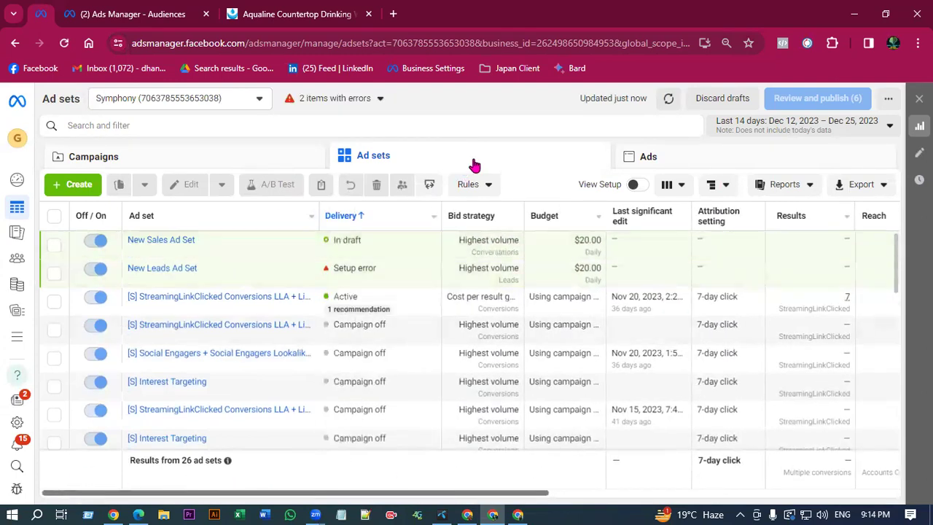
{"action": "scroll", "coordinate": [422, 369], "scroll_direction": "down", "scroll_amount": 5}
{"action": "scroll", "coordinate": [416, 357], "scroll_direction": "up", "scroll_amount": 8}
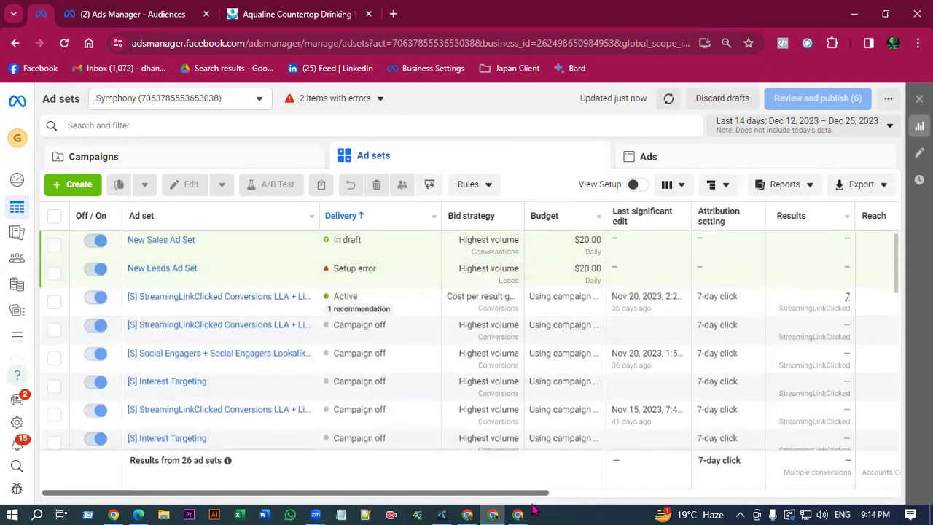
{"action": "scroll", "coordinate": [622, 303], "scroll_direction": "right", "scroll_amount": 5}
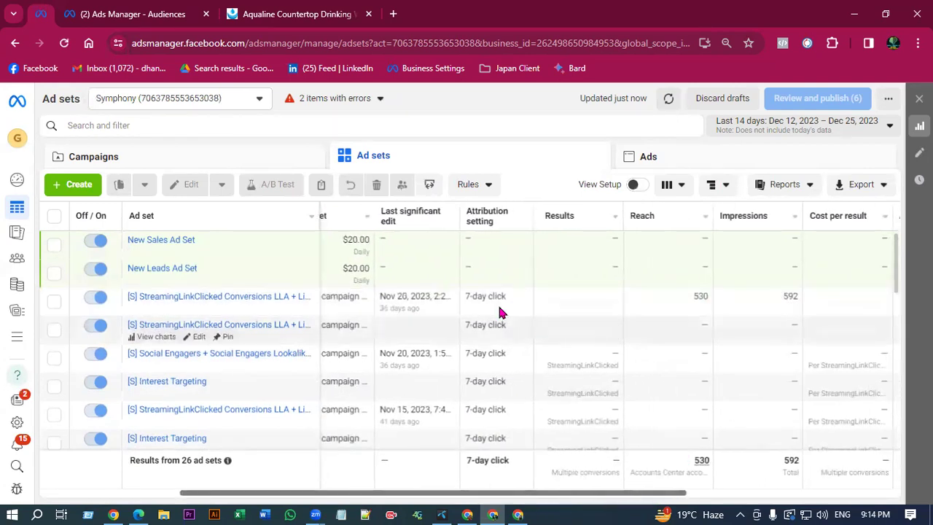
- Switch the ad account to Blaxupreme wrapping under CK Virtual Consulting and dismiss the additional information notice
{"action": "left_click", "coordinate": [179, 95]}
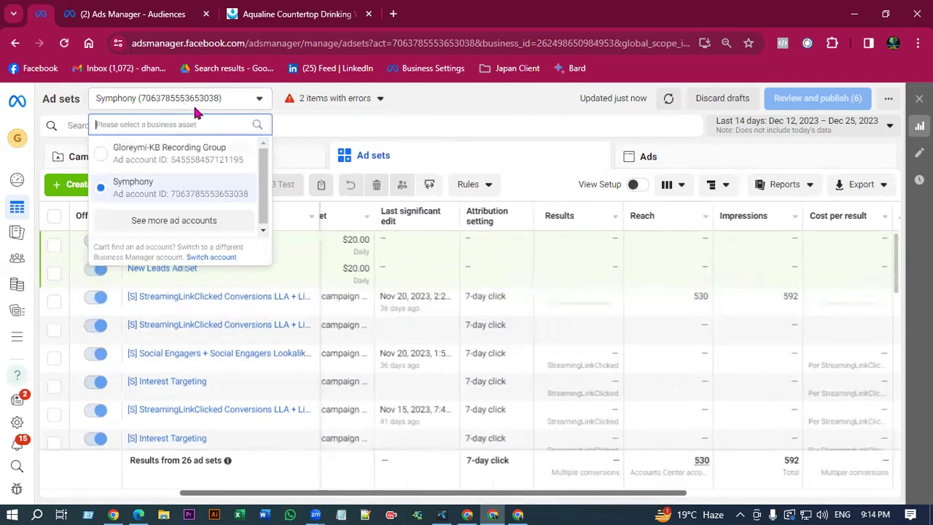
{"action": "left_click", "coordinate": [151, 218]}
{"action": "scroll", "coordinate": [172, 192], "scroll_direction": "down", "scroll_amount": 1}
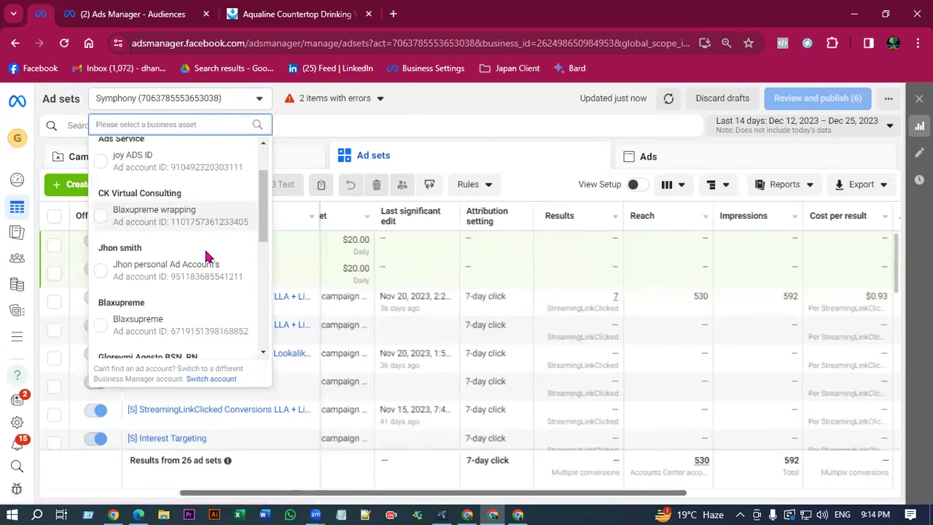
{"action": "scroll", "coordinate": [204, 270], "scroll_direction": "down", "scroll_amount": 2}
{"action": "scroll", "coordinate": [219, 299], "scroll_direction": "up", "scroll_amount": 2}
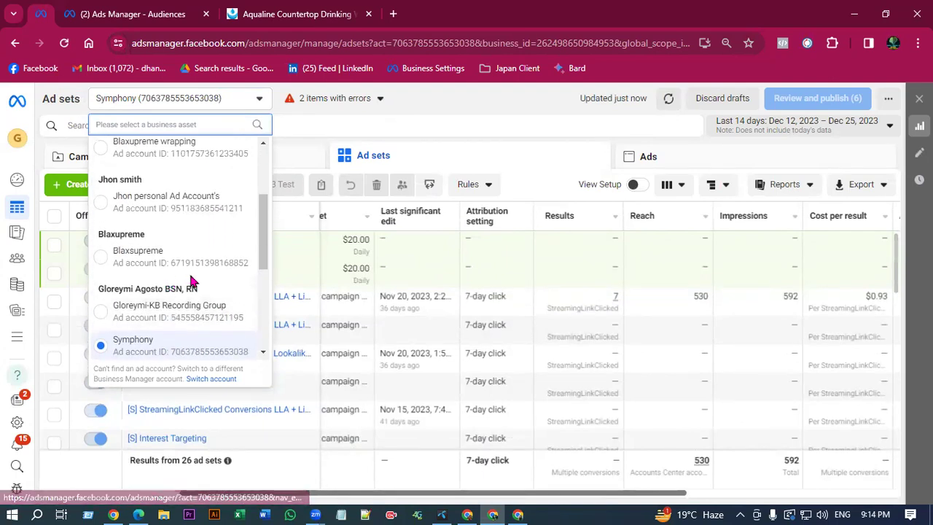
{"action": "scroll", "coordinate": [247, 288], "scroll_direction": "down", "scroll_amount": 2}
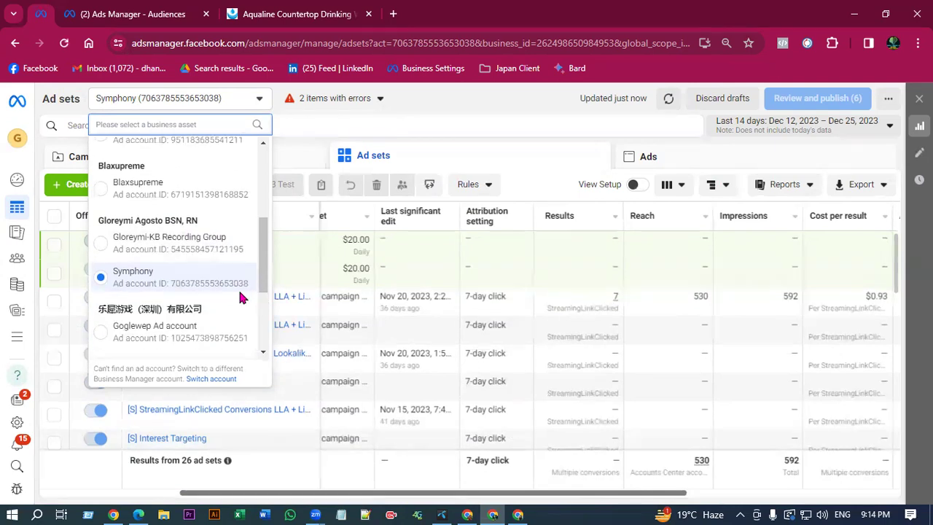
{"action": "scroll", "coordinate": [186, 264], "scroll_direction": "up", "scroll_amount": 2}
{"action": "scroll", "coordinate": [186, 263], "scroll_direction": "up", "scroll_amount": 2}
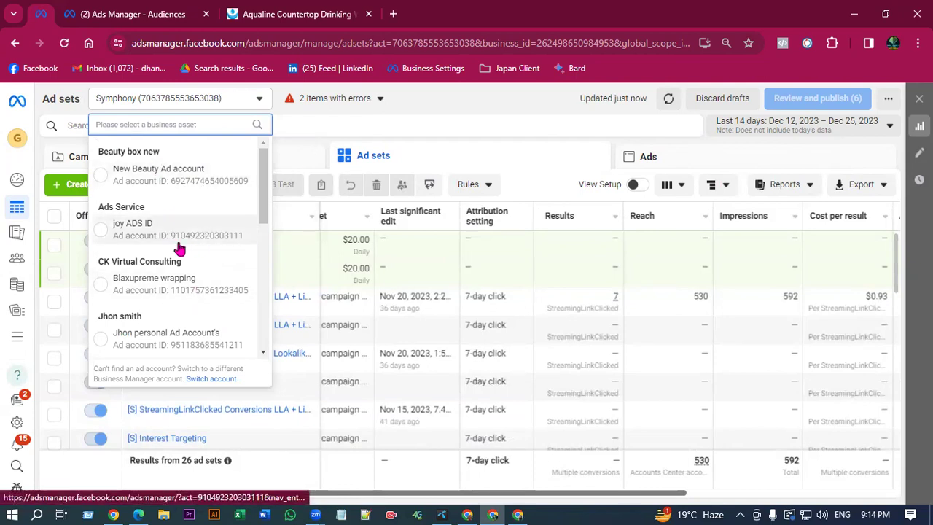
{"action": "scroll", "coordinate": [218, 230], "scroll_direction": "down", "scroll_amount": 1}
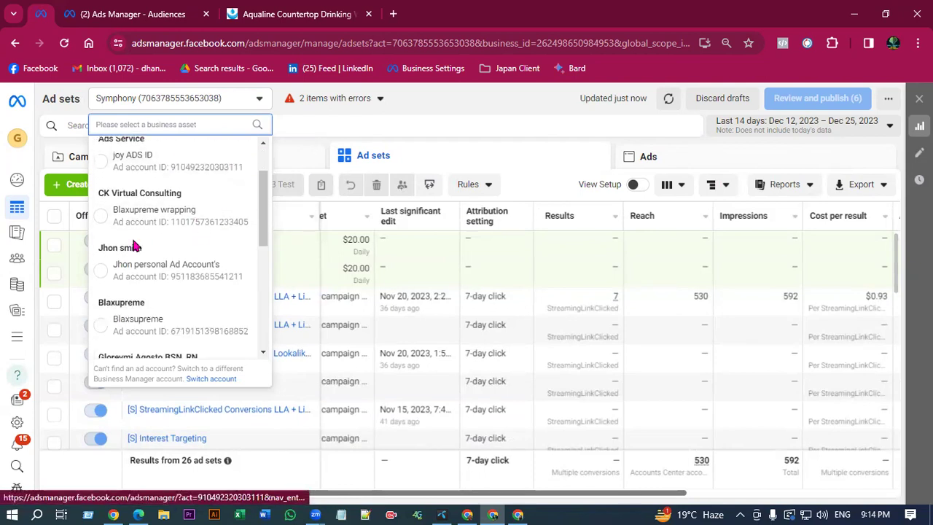
{"action": "left_click", "coordinate": [185, 220]}
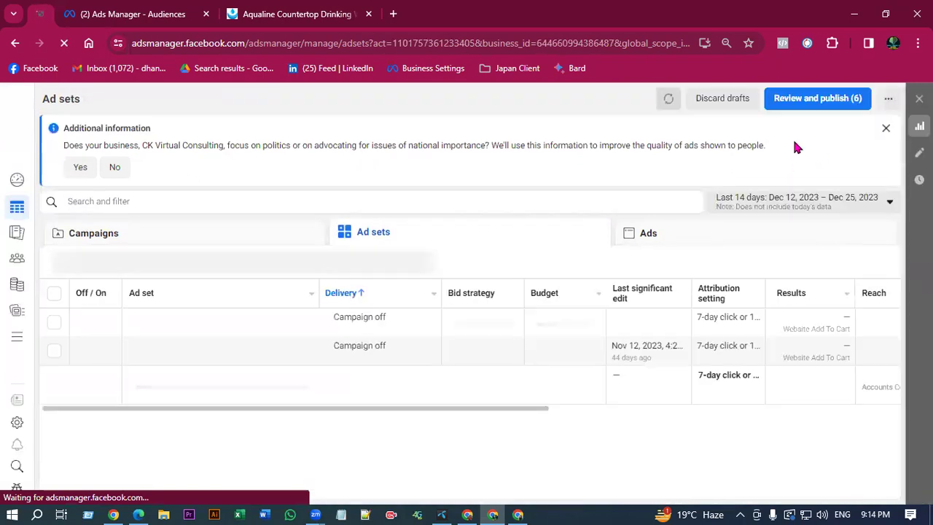
{"action": "left_click", "coordinate": [886, 127]}
- Create a new campaign with the Sales objective, using the Manual sales campaign setup
{"action": "left_click", "coordinate": [73, 185]}
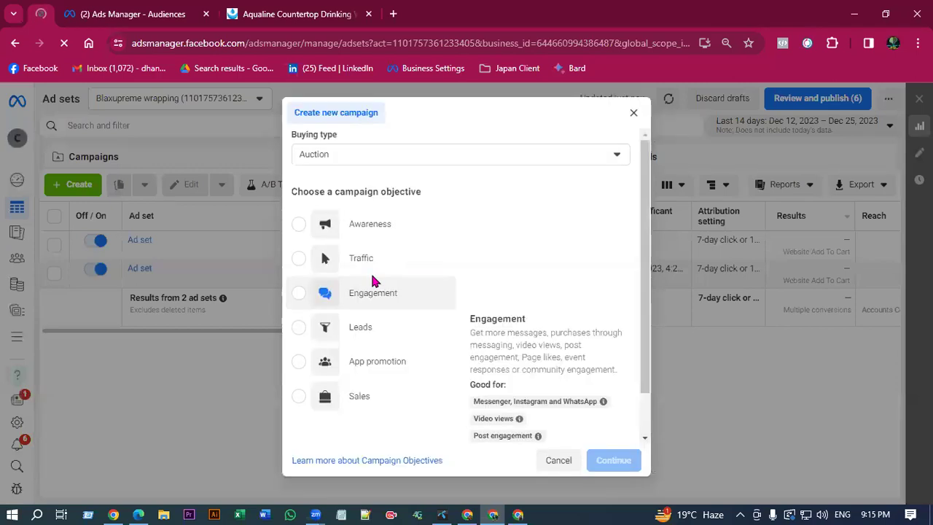
{"action": "left_click", "coordinate": [354, 389]}
{"action": "left_click", "coordinate": [613, 458]}
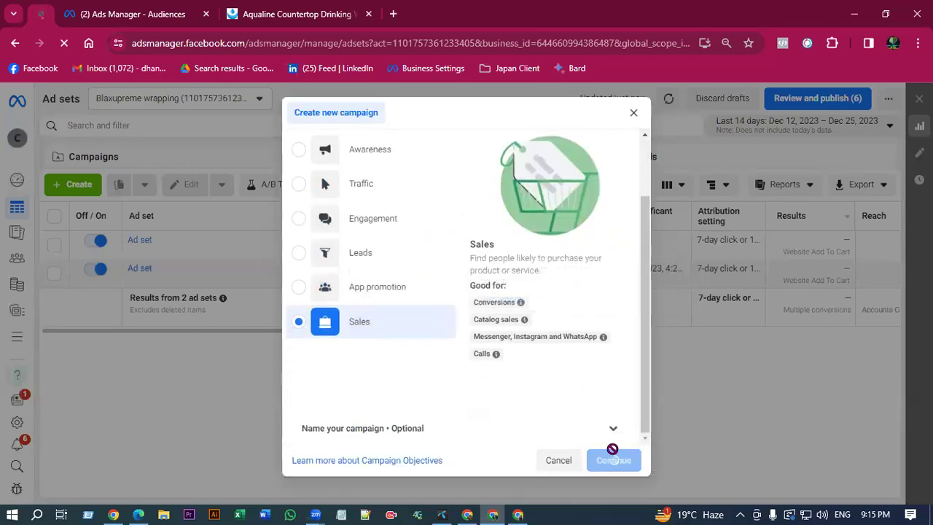
{"action": "mouse_move", "coordinate": [532, 299]}
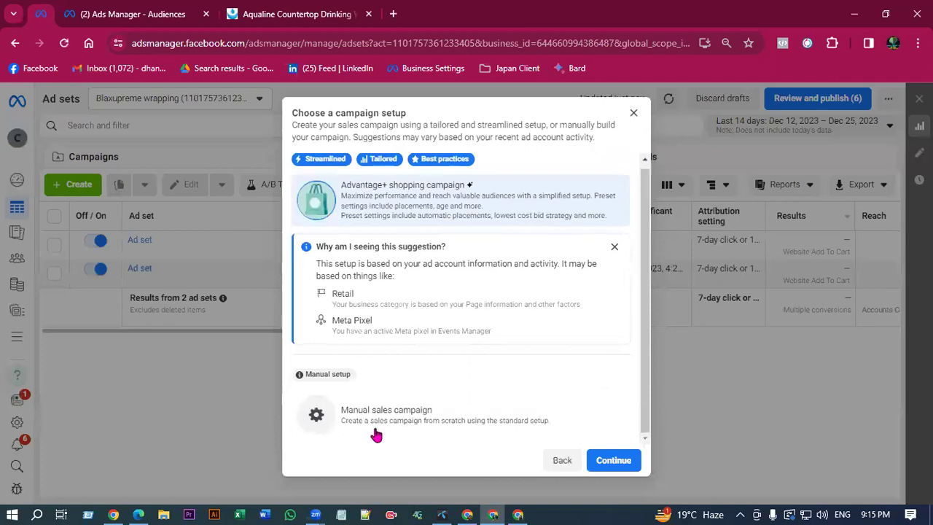
{"action": "left_click", "coordinate": [383, 427]}
{"action": "left_click", "coordinate": [638, 420]}
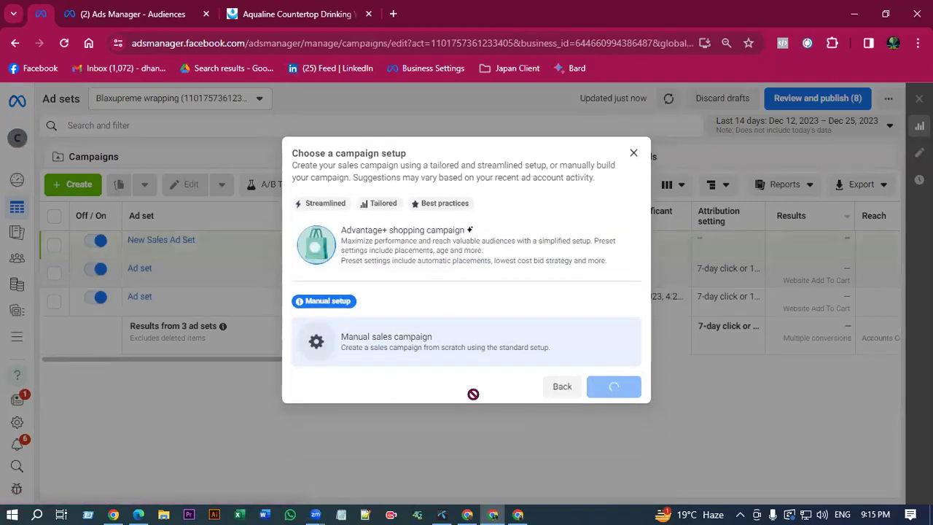
- Look over the New Sales Campaign settings and continue to the New Sales Ad Set
{"action": "scroll", "coordinate": [575, 350], "scroll_direction": "down", "scroll_amount": 3}
{"action": "scroll", "coordinate": [595, 372], "scroll_direction": "down", "scroll_amount": 1}
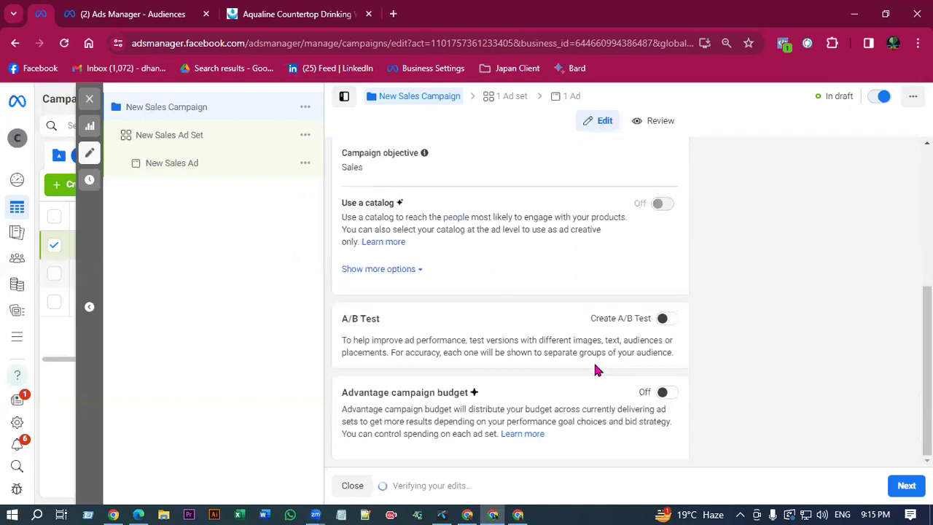
{"action": "scroll", "coordinate": [514, 345], "scroll_direction": "up", "scroll_amount": 3}
{"action": "scroll", "coordinate": [500, 292], "scroll_direction": "down", "scroll_amount": 3}
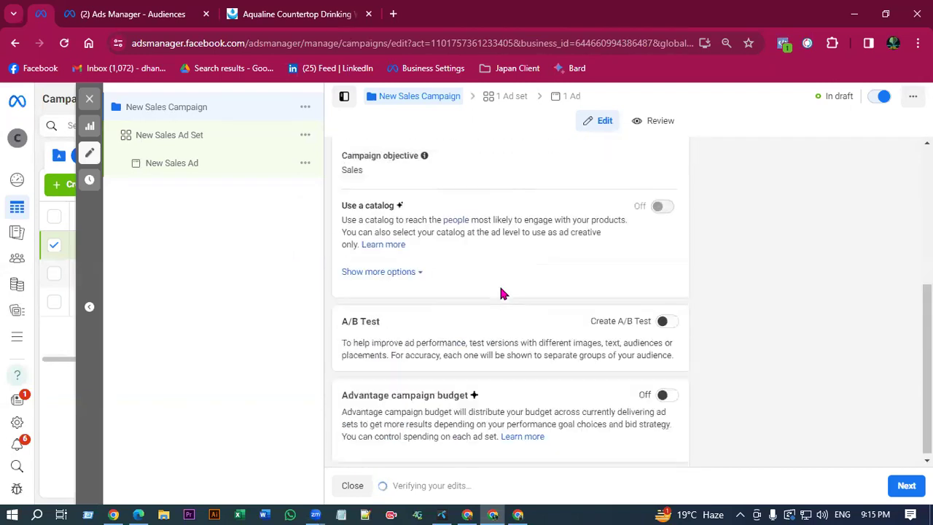
{"action": "left_click", "coordinate": [907, 485]}
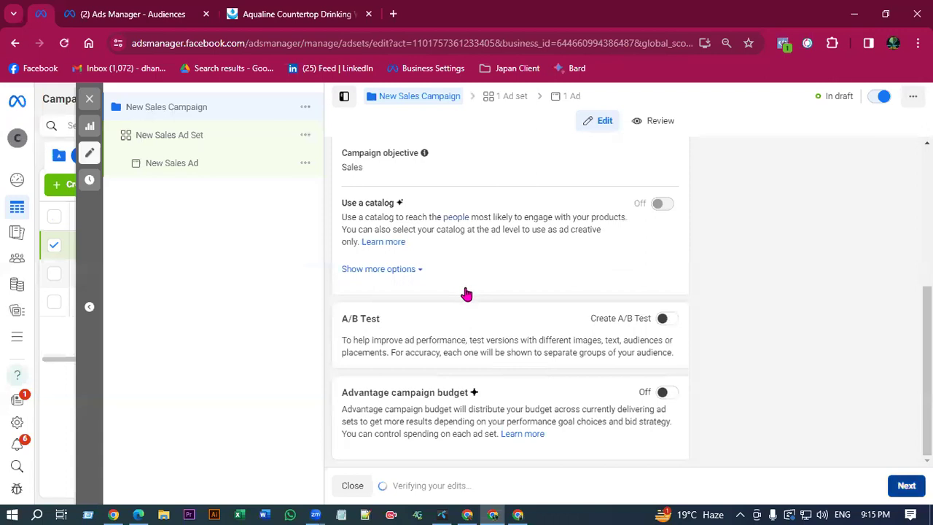
- Set the New Sales Ad Set's conversion event to Purchase
{"action": "scroll", "coordinate": [528, 333], "scroll_direction": "down", "scroll_amount": 2}
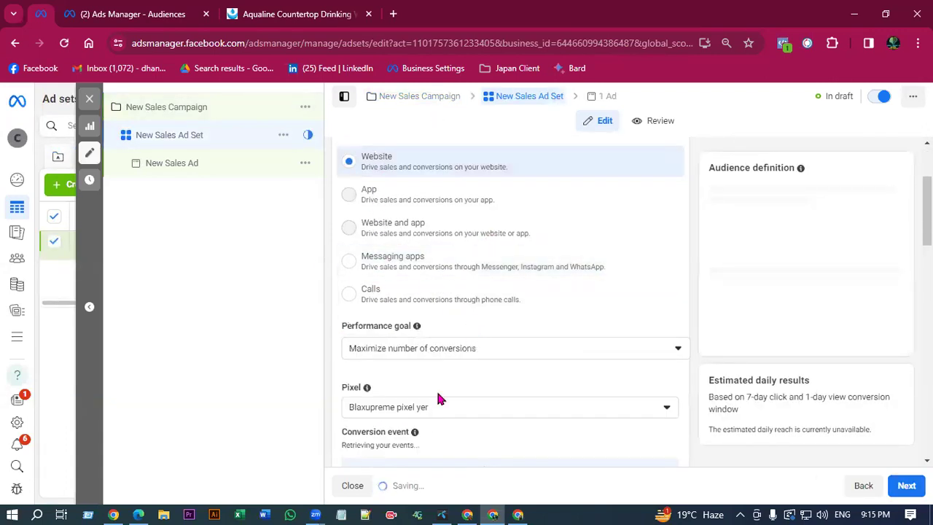
{"action": "left_click", "coordinate": [437, 400]}
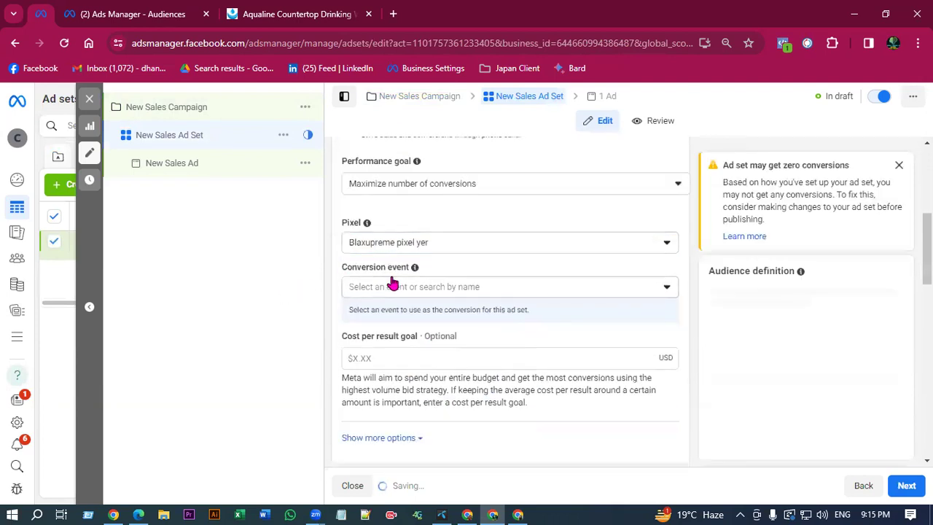
{"action": "left_click", "coordinate": [392, 289]}
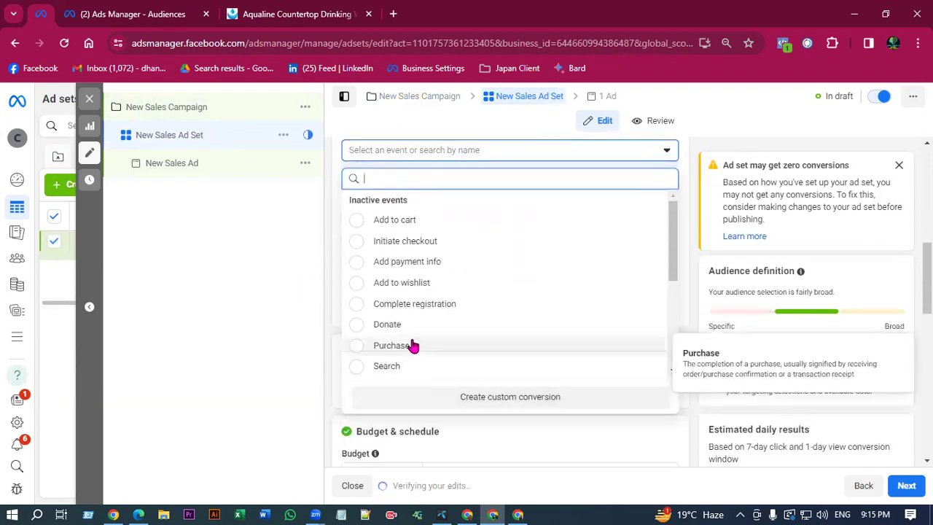
{"action": "left_click", "coordinate": [391, 345]}
{"action": "scroll", "coordinate": [475, 354], "scroll_direction": "up", "scroll_amount": 2}
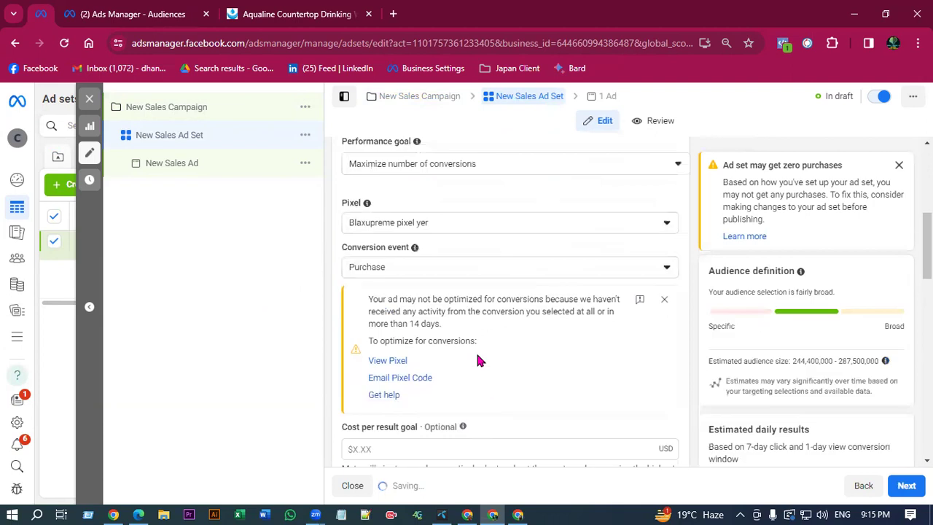
- Choose Add to cart as the conversion event, keeping Blaxupreme pixel yer as the pixel
{"action": "left_click", "coordinate": [446, 286]}
{"action": "left_click", "coordinate": [418, 358]}
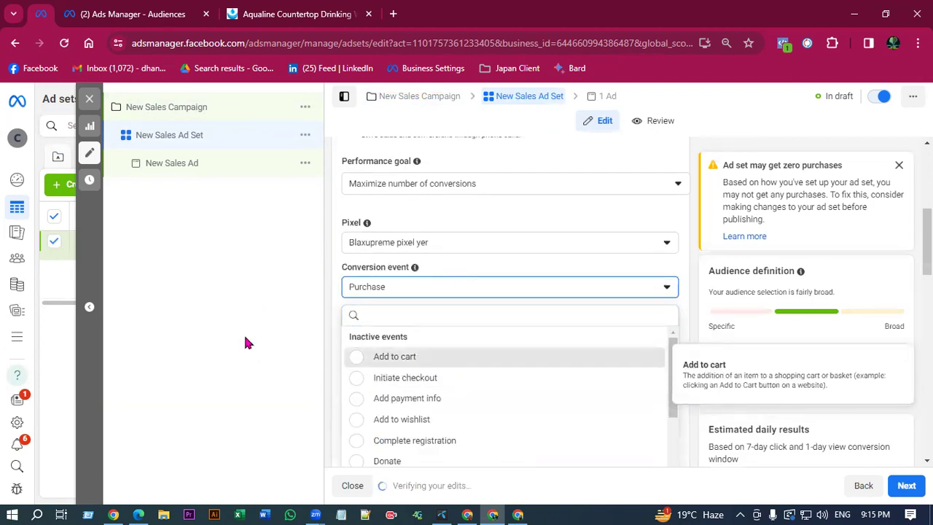
{"action": "left_click", "coordinate": [664, 319]}
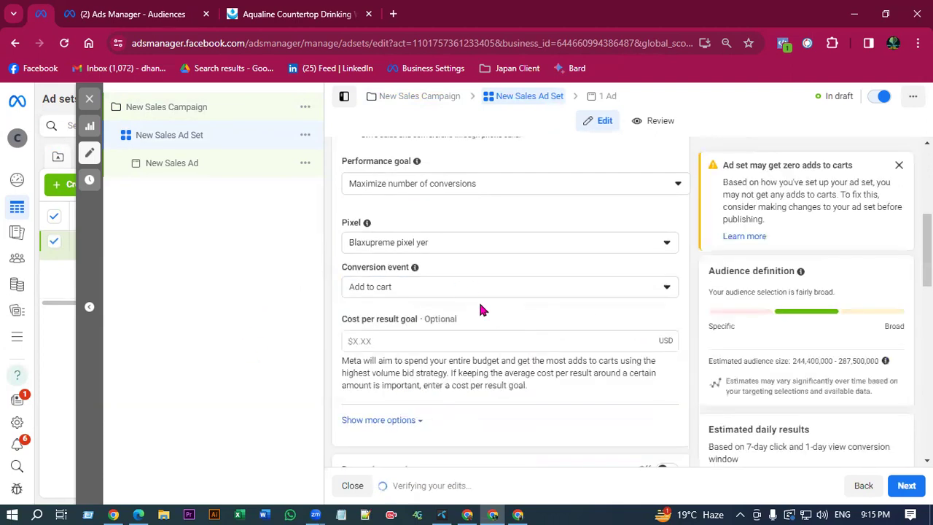
{"action": "left_click", "coordinate": [452, 244]}
{"action": "left_click", "coordinate": [224, 325]}
- Switch the ad set from Advantage+ audience to the original audience options
{"action": "scroll", "coordinate": [490, 335], "scroll_direction": "down", "scroll_amount": 15}
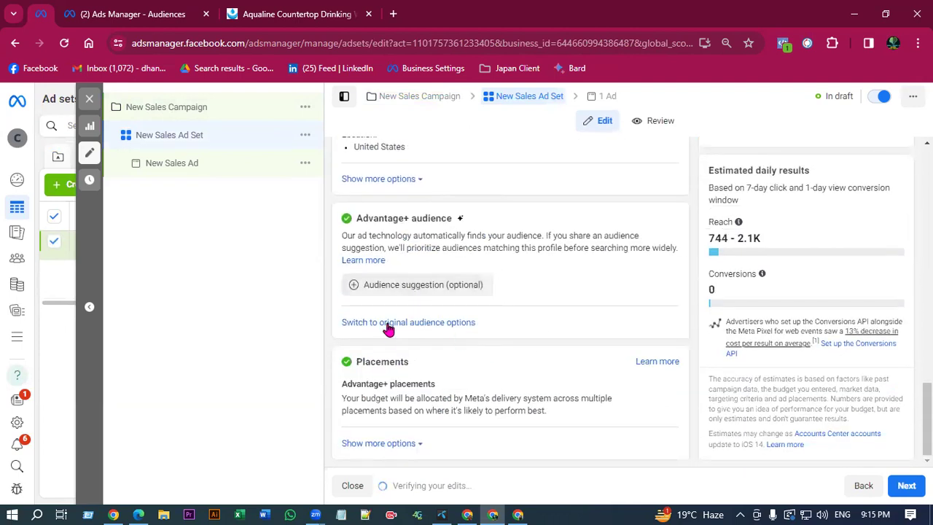
{"action": "left_click", "coordinate": [402, 324]}
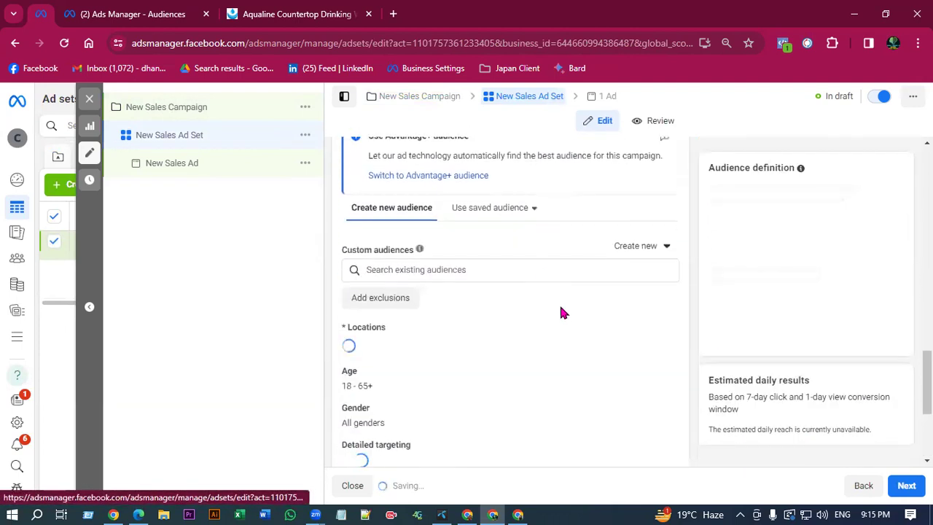
{"action": "scroll", "coordinate": [561, 312], "scroll_direction": "down", "scroll_amount": 2}
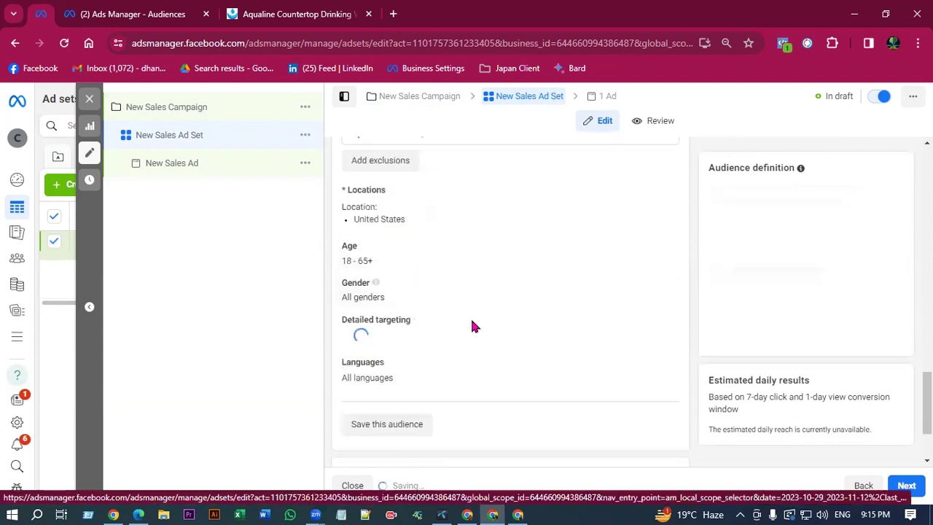
{"action": "scroll", "coordinate": [554, 299], "scroll_direction": "up", "scroll_amount": 2}
- Start a lookalike audience with Blaxupreme pixel yer as its value-based source, and read the iOS 14.5 notice
{"action": "left_click", "coordinate": [645, 252]}
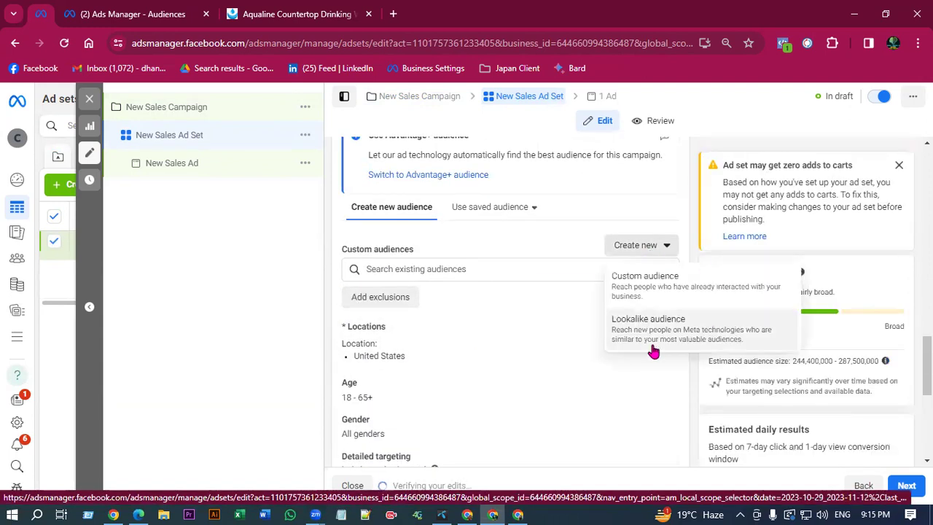
{"action": "left_click", "coordinate": [651, 329]}
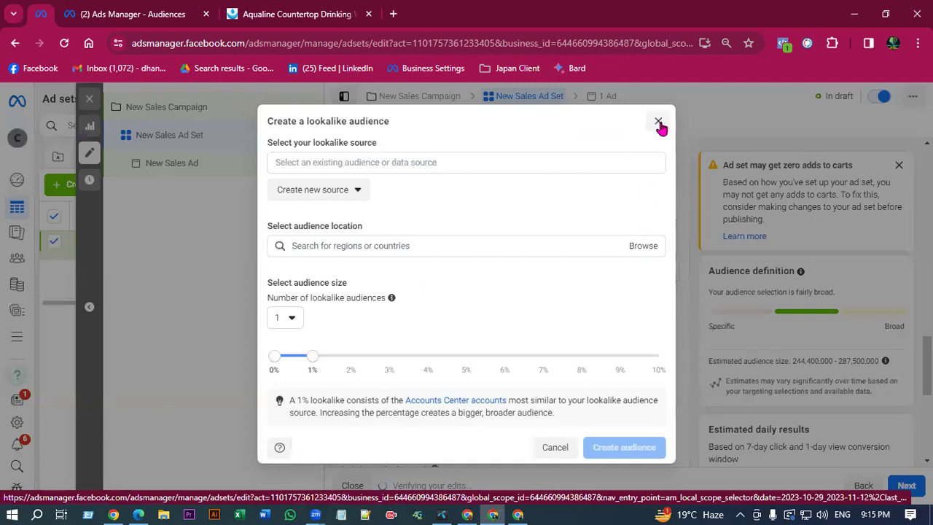
{"action": "left_click", "coordinate": [347, 191]}
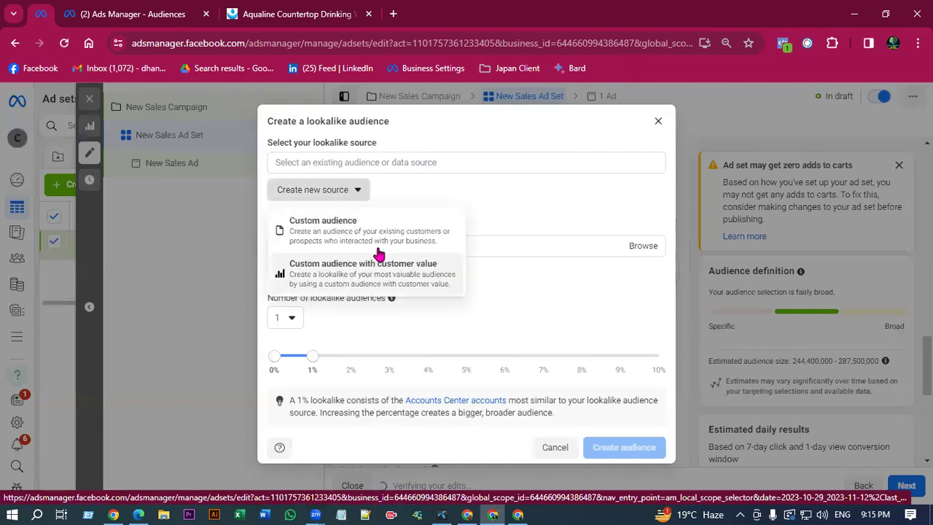
{"action": "left_click", "coordinate": [350, 193]}
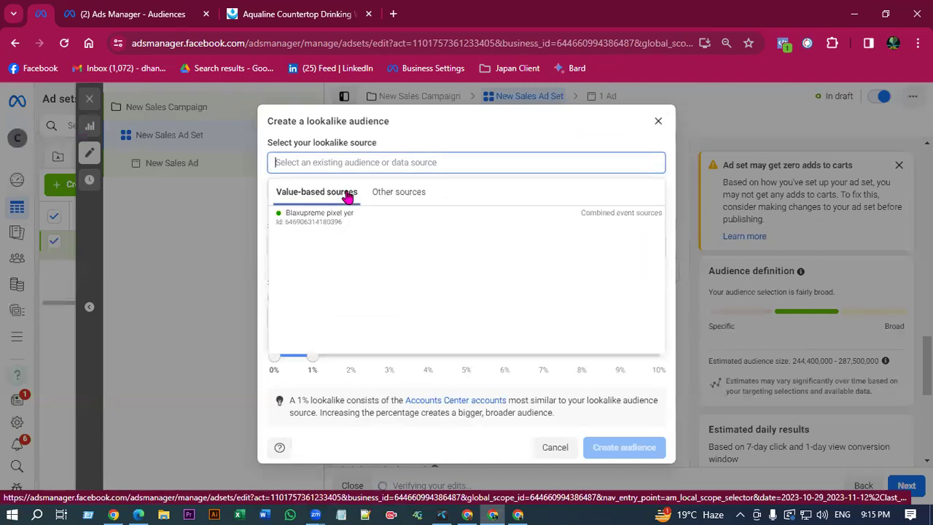
{"action": "left_click", "coordinate": [338, 216]}
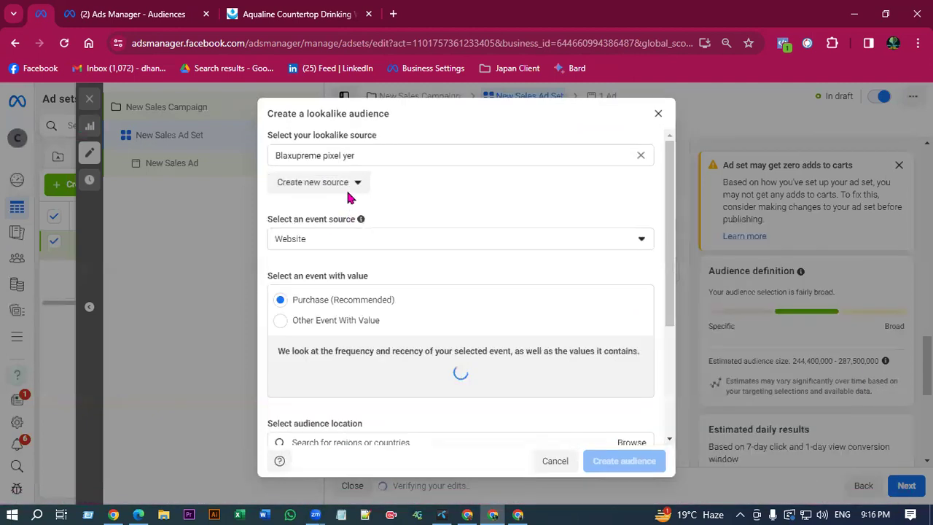
{"action": "mouse_move", "coordinate": [597, 153]}
{"action": "left_mouse_down"}
{"action": "mouse_move", "coordinate": [328, 152]}
{"action": "mouse_move", "coordinate": [611, 156]}
{"action": "left_mouse_up"}
{"action": "left_click", "coordinate": [328, 151]}
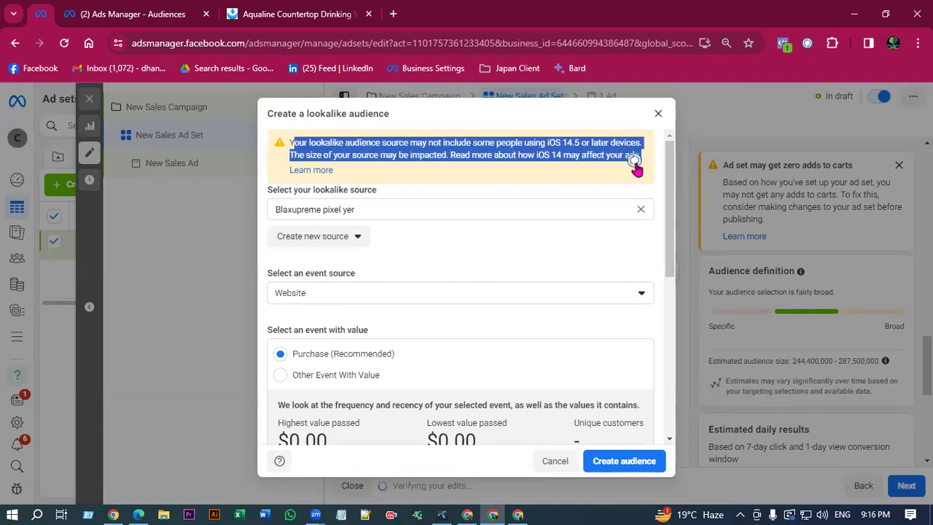
- Examine the lookalike audience's event value, location and size options, including Other Event With Value, and discard the dialog
{"action": "left_click", "coordinate": [407, 158]}
{"action": "scroll", "coordinate": [459, 269], "scroll_direction": "down", "scroll_amount": 2}
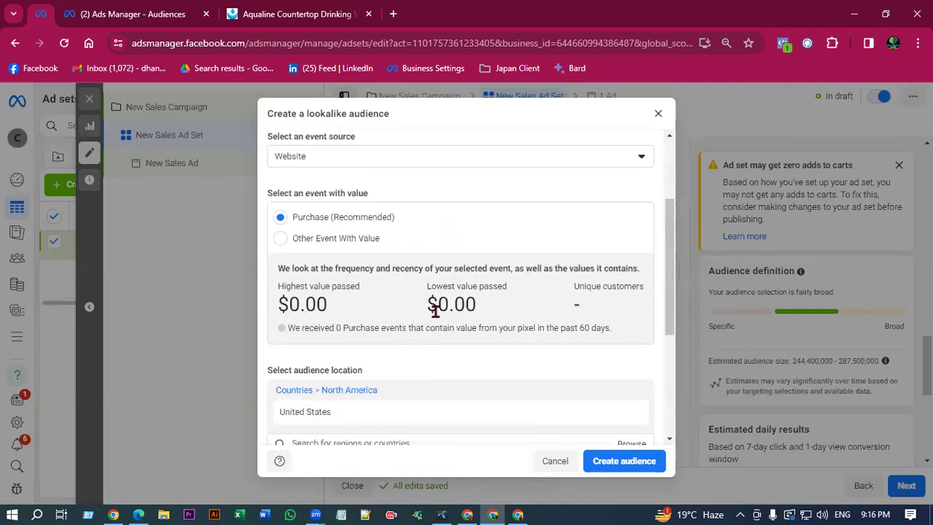
{"action": "scroll", "coordinate": [436, 311], "scroll_direction": "down", "scroll_amount": 2}
{"action": "scroll", "coordinate": [435, 263], "scroll_direction": "up", "scroll_amount": 1}
{"action": "left_click_drag", "start_coordinate": [290, 235], "coordinate": [453, 240]}
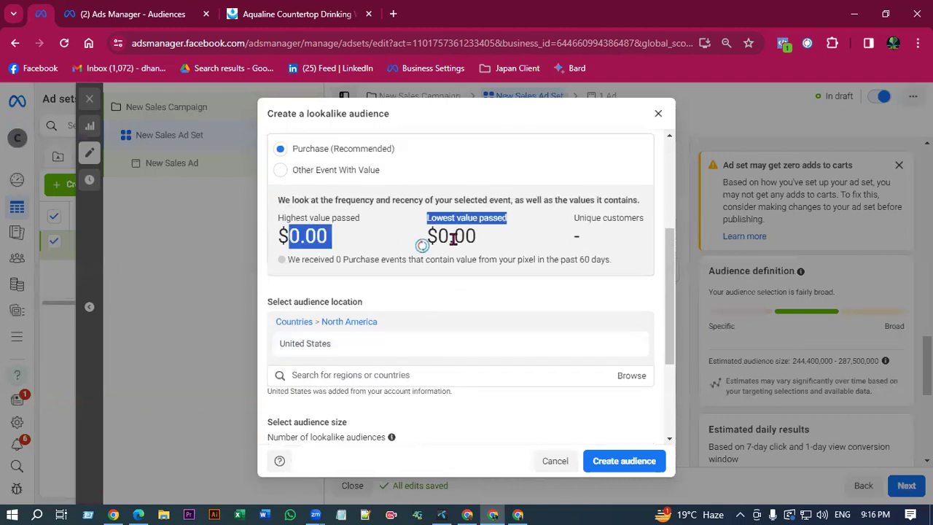
{"action": "scroll", "coordinate": [325, 287], "scroll_direction": "up", "scroll_amount": 2}
{"action": "left_click", "coordinate": [331, 310]}
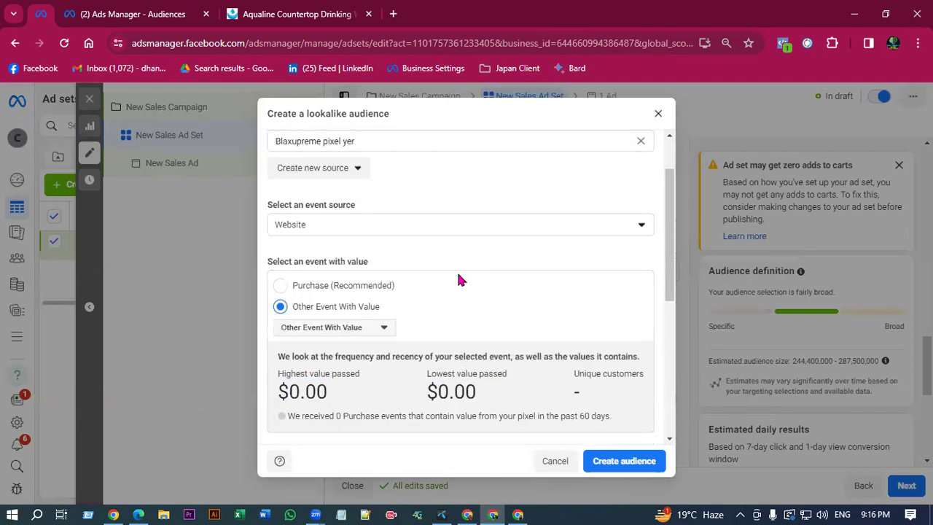
{"action": "scroll", "coordinate": [456, 269], "scroll_direction": "down", "scroll_amount": 2}
{"action": "scroll", "coordinate": [422, 313], "scroll_direction": "down", "scroll_amount": 3}
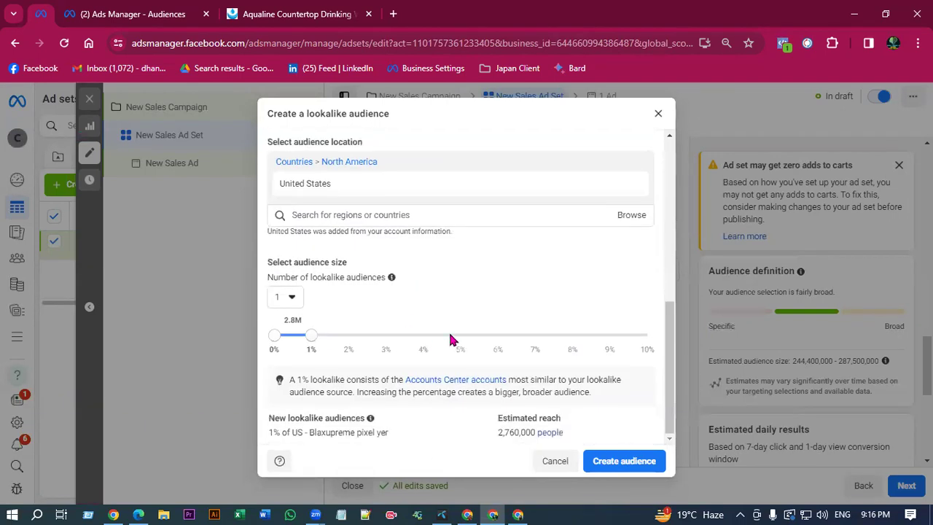
{"action": "left_click", "coordinate": [657, 115]}
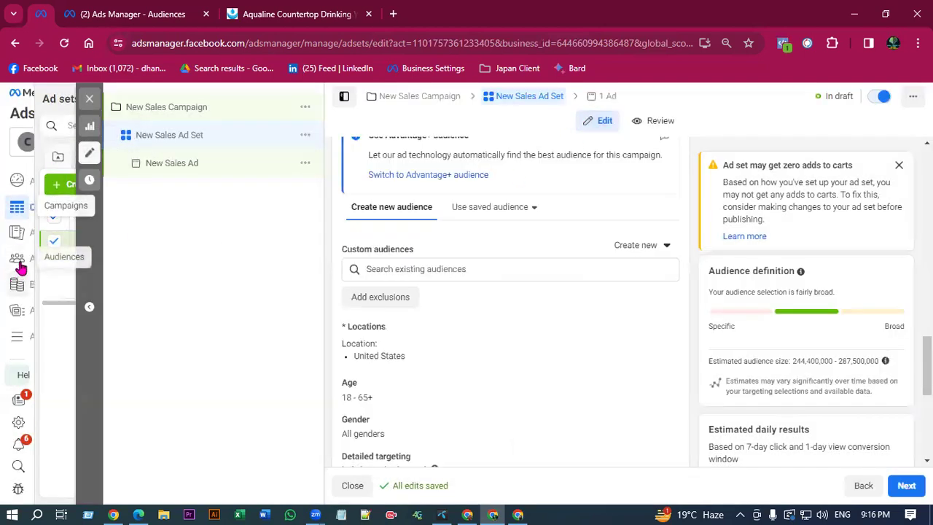
- Open the Audiences page in a separate browser tab and return to the New Sales Ad Set editor
{"action": "right_click", "coordinate": [62, 271]}
{"action": "left_click", "coordinate": [80, 276]}
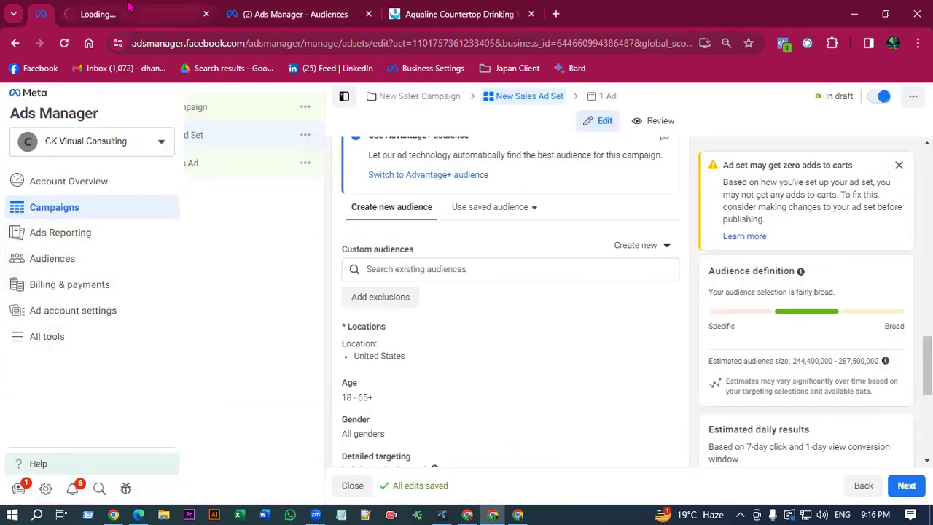
{"action": "left_click", "coordinate": [116, 14]}
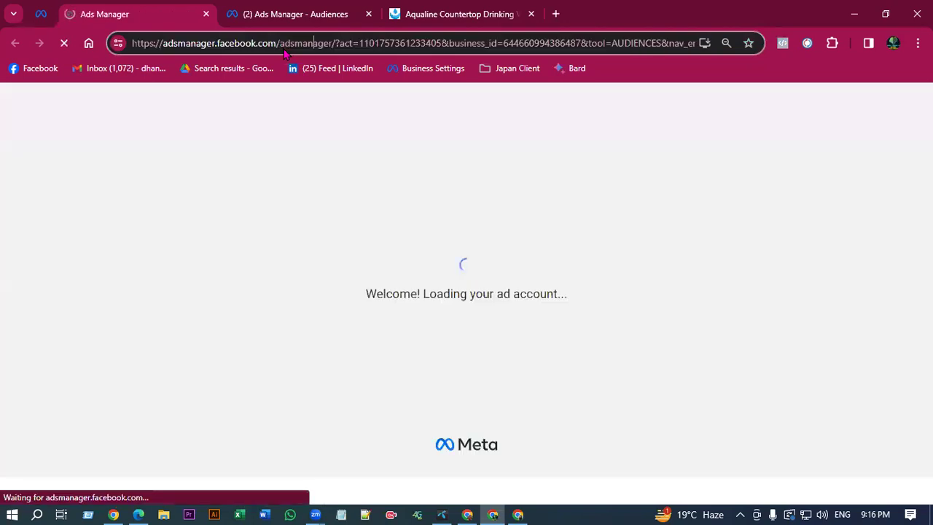
{"action": "left_click", "coordinate": [285, 51]}
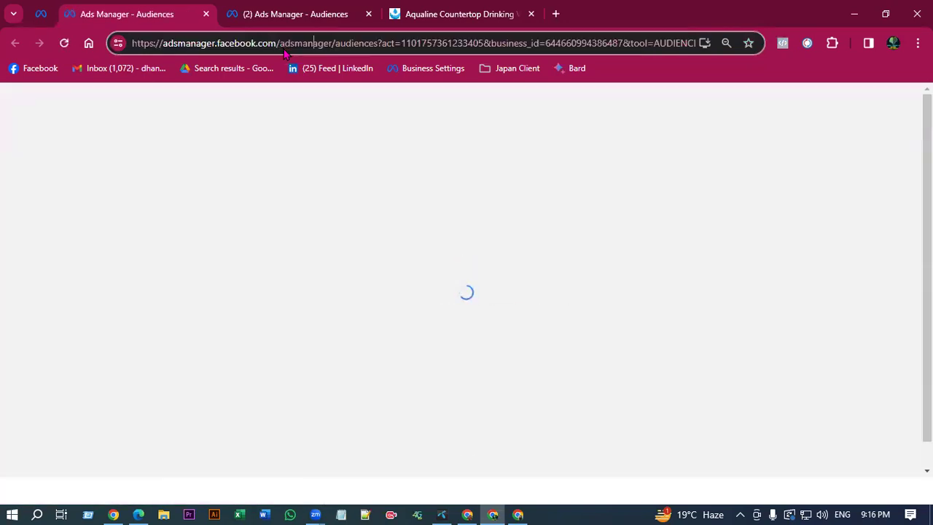
{"action": "left_click", "coordinate": [41, 14]}
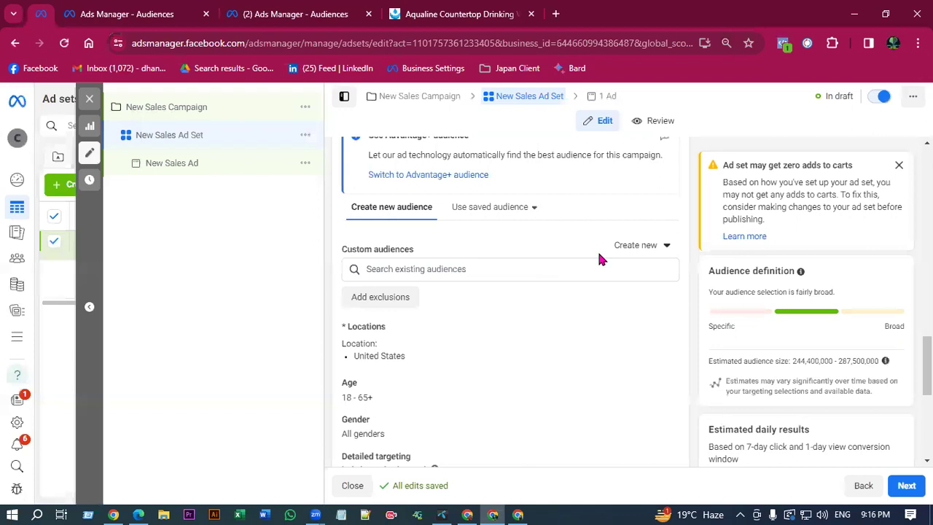
- Start a new custom audience for the ad set with Website as its source
{"action": "left_click", "coordinate": [639, 247]}
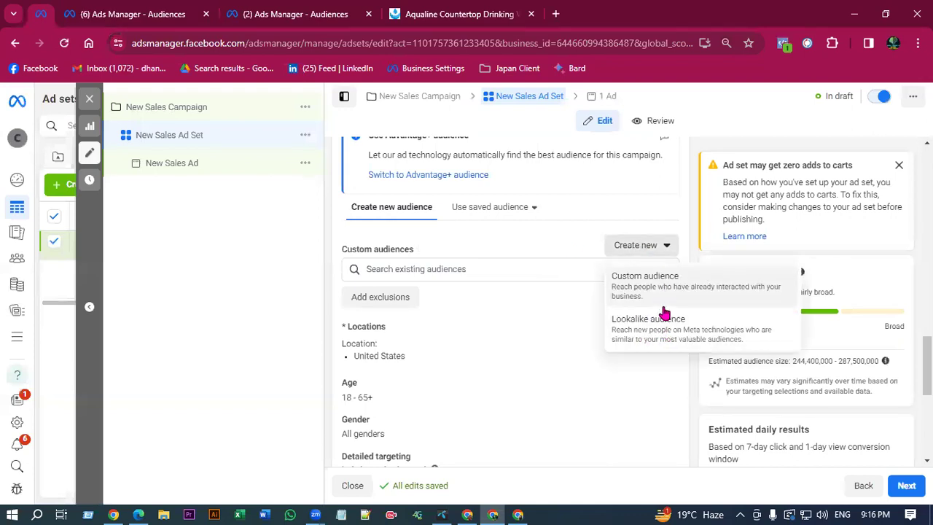
{"action": "left_click", "coordinate": [649, 284]}
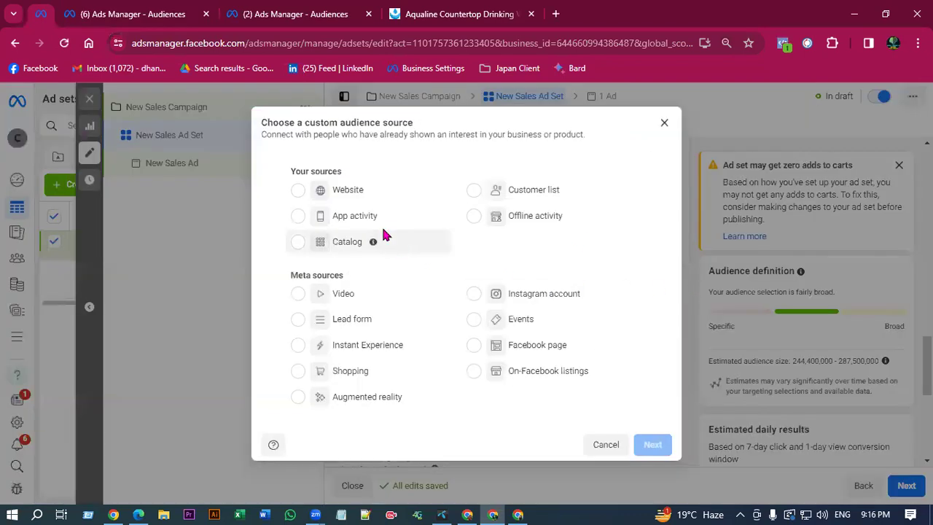
{"action": "left_click", "coordinate": [337, 192]}
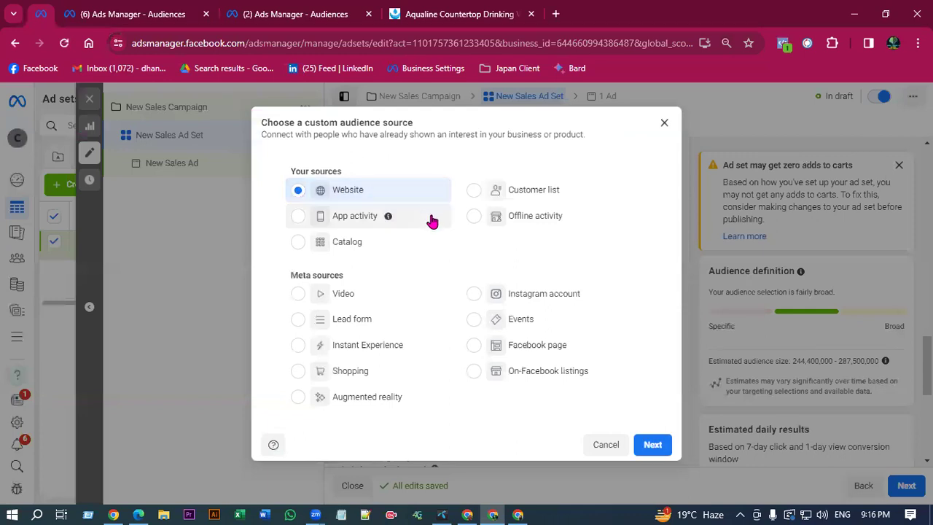
{"action": "left_click", "coordinate": [652, 446]}
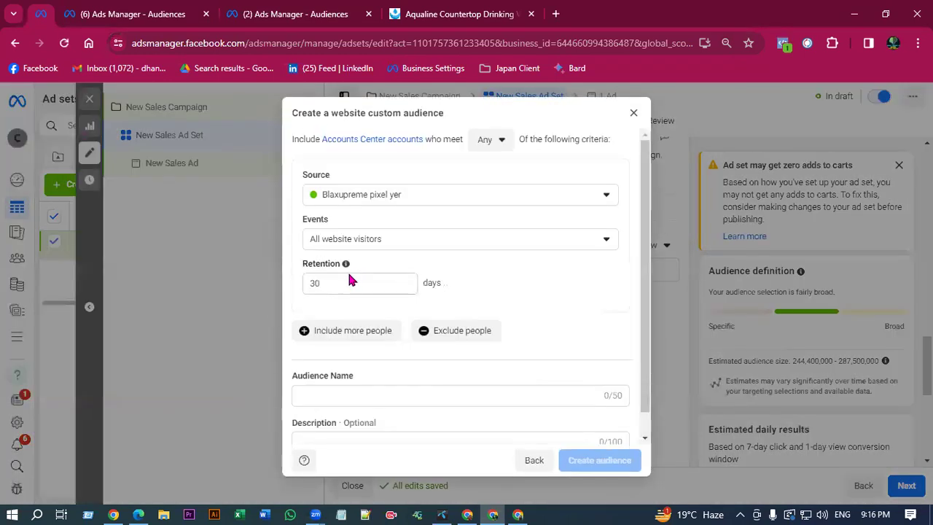
- Examine the website event options offered for Blaxupreme pixel yer, including those listed under From your events
{"action": "left_click", "coordinate": [420, 240]}
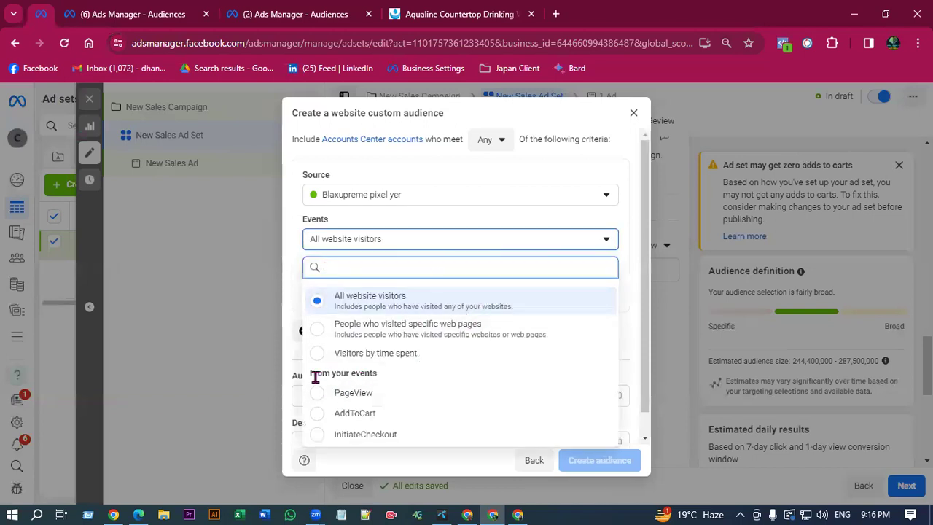
{"action": "left_click_drag", "start_coordinate": [312, 373], "coordinate": [414, 402]}
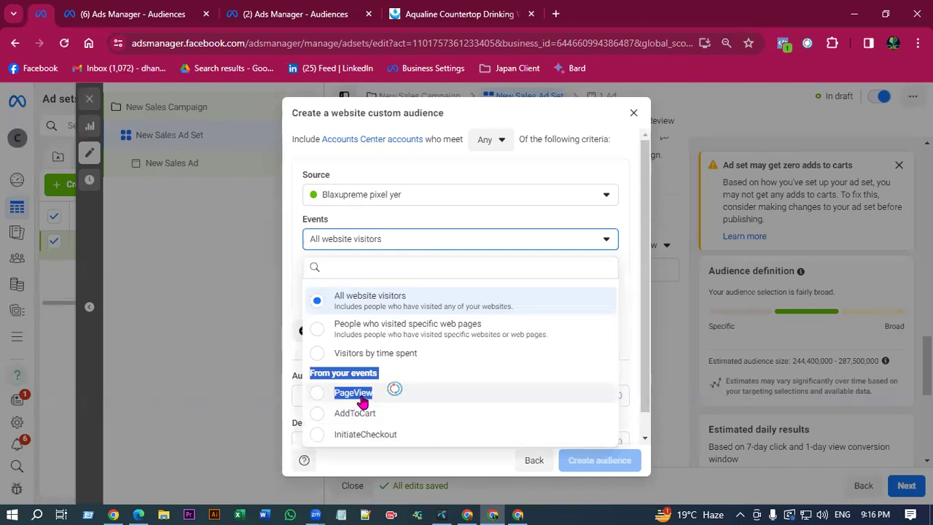
{"action": "left_click", "coordinate": [518, 513]}
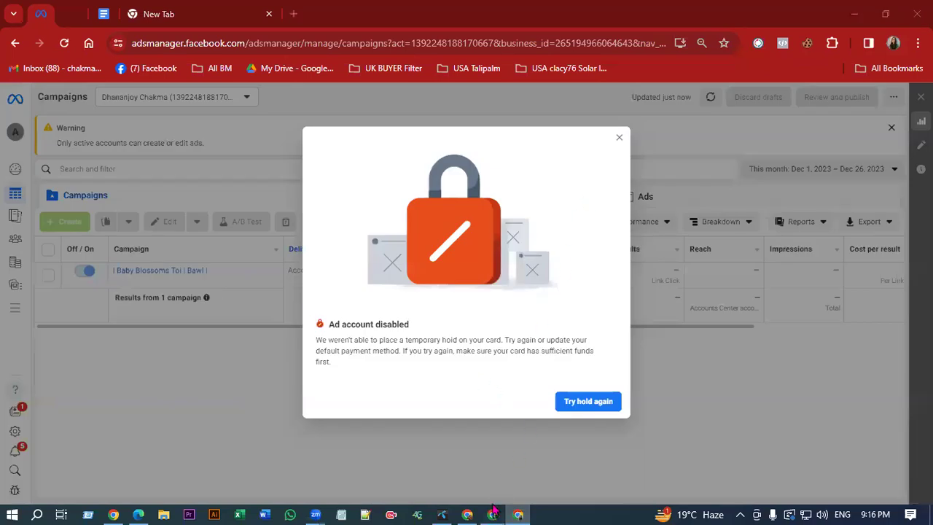
{"action": "left_click", "coordinate": [492, 513]}
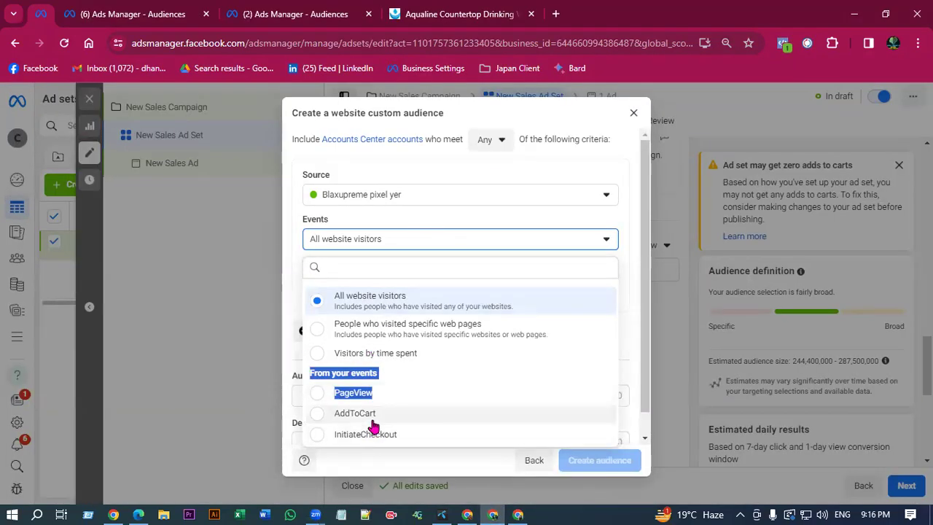
{"action": "left_click", "coordinate": [498, 156]}
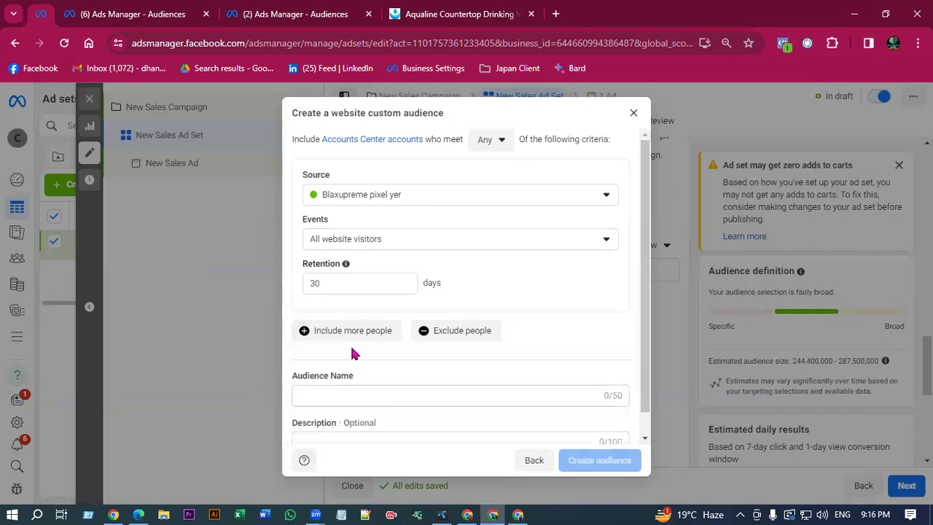
{"action": "scroll", "coordinate": [354, 379], "scroll_direction": "down", "scroll_amount": 1}
{"action": "scroll", "coordinate": [357, 306], "scroll_direction": "up", "scroll_amount": 1}
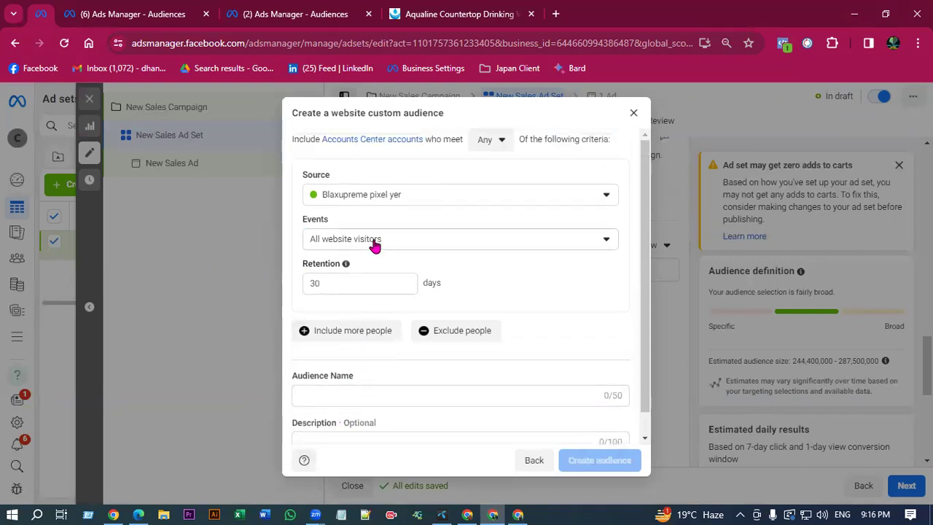
{"action": "left_click", "coordinate": [374, 240]}
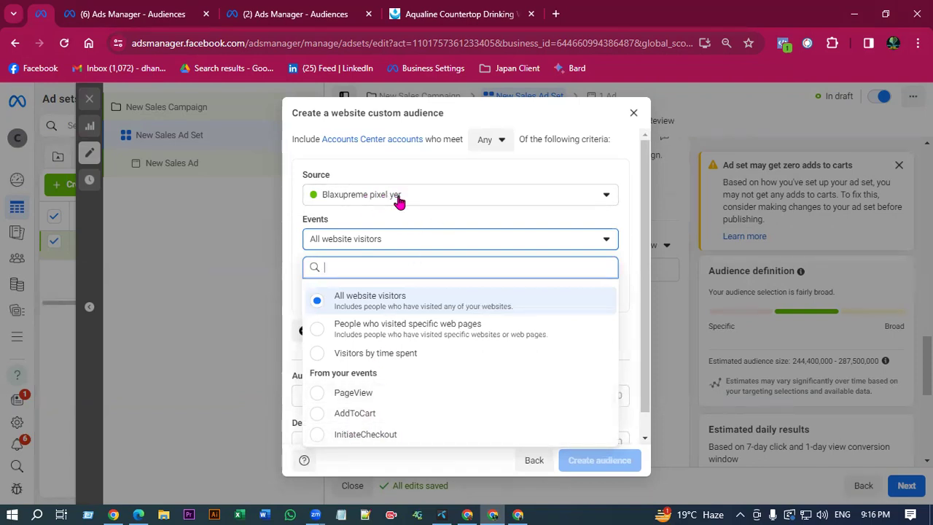
{"action": "left_click", "coordinate": [425, 176]}
- Name the website custom audience "lookalike" and set its retention to 180 days
{"action": "scroll", "coordinate": [446, 350], "scroll_direction": "down", "scroll_amount": 1}
{"action": "left_click", "coordinate": [342, 372]}
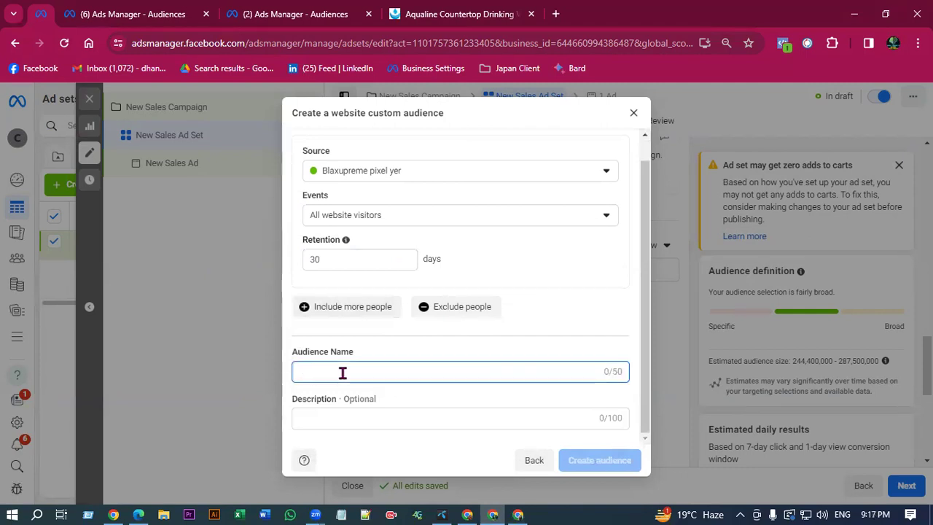
{"action": "type", "text": "tes"}
{"action": "key", "text": "BackSpace"}
{"action": "key", "text": "BackSpace"}
{"action": "type", "text": "lookalik"}
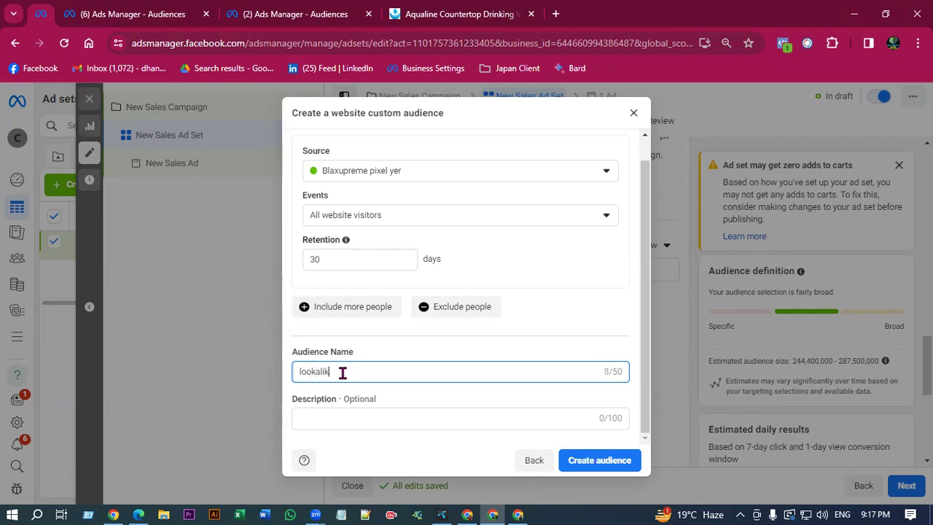
{"action": "double_click", "coordinate": [374, 257]}
{"action": "type", "text": "365"}
{"action": "left_click", "coordinate": [494, 273]}
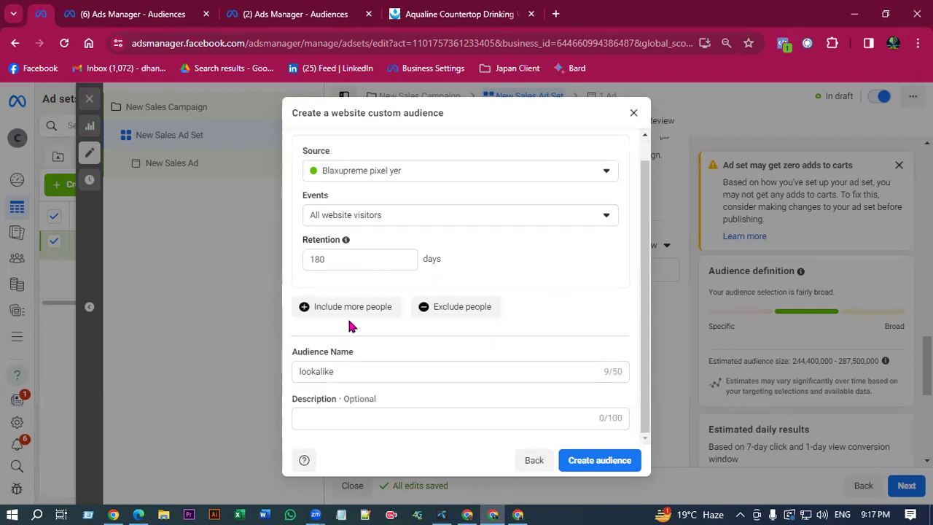
- Recheck the event options and create the website custom audience with All website visitors as its event
{"action": "scroll", "coordinate": [379, 251], "scroll_direction": "up", "scroll_amount": 1}
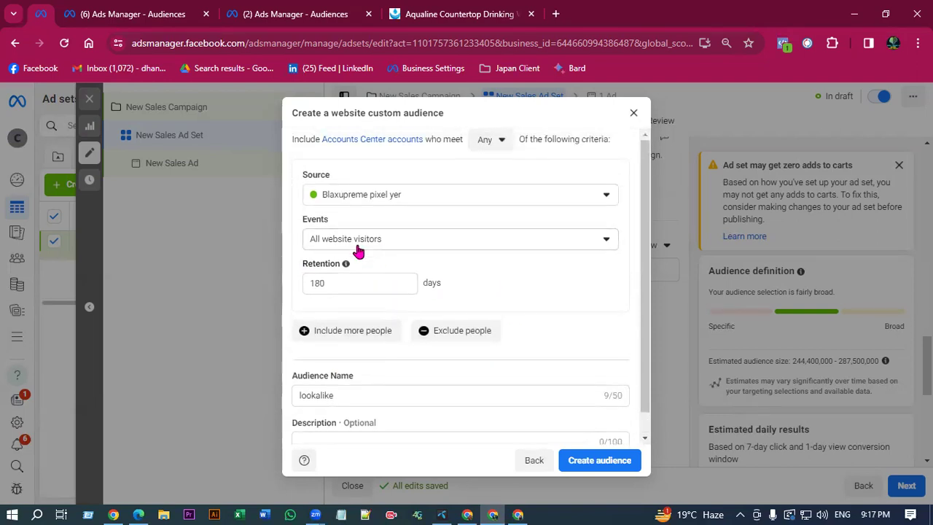
{"action": "left_click", "coordinate": [358, 241]}
{"action": "scroll", "coordinate": [350, 293], "scroll_direction": "down", "scroll_amount": 1}
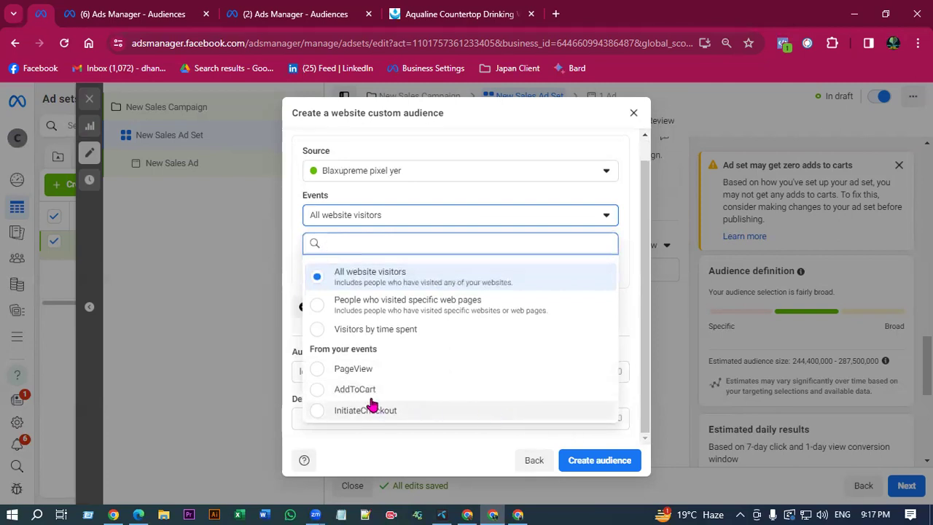
{"action": "left_click", "coordinate": [471, 193]}
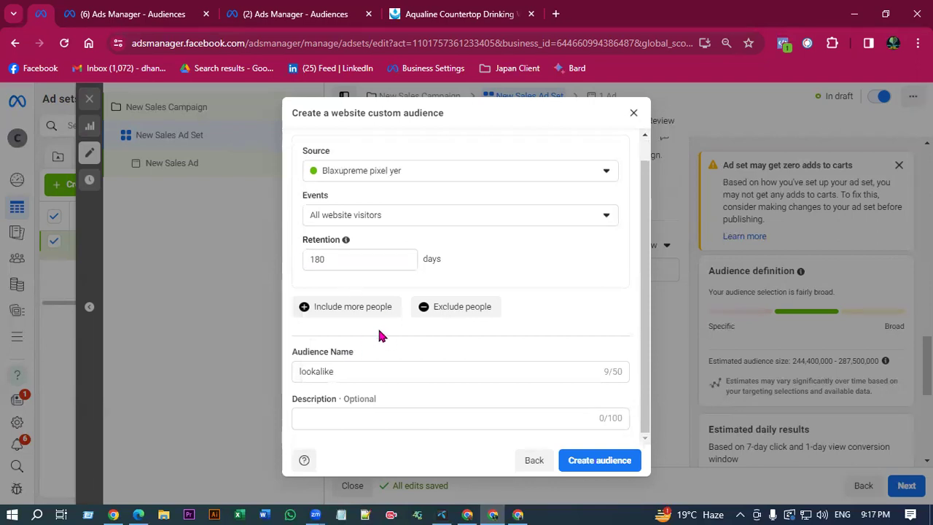
{"action": "left_click", "coordinate": [590, 462]}
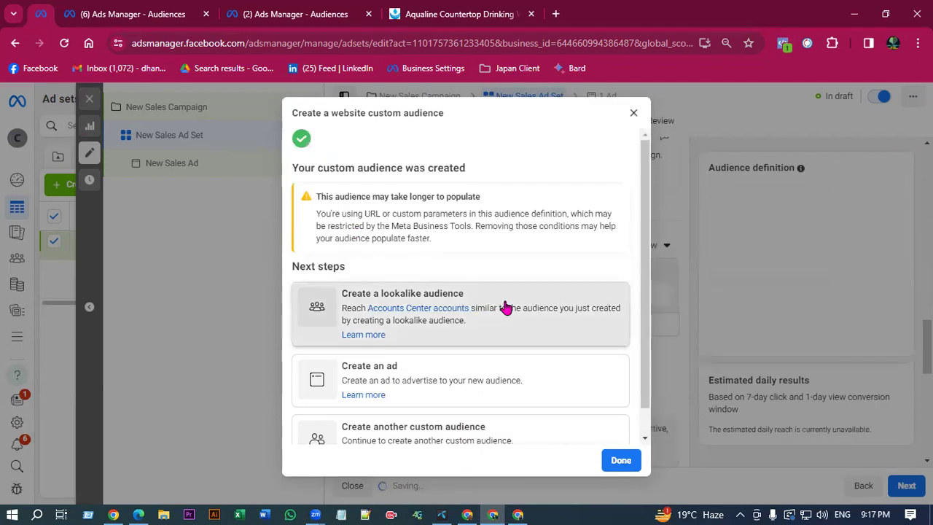
- Create a 2% United States lookalike audience from the new "lookalike" custom audience
{"action": "left_click", "coordinate": [515, 315]}
{"action": "left_click", "coordinate": [313, 388]}
{"action": "left_click", "coordinate": [348, 384]}
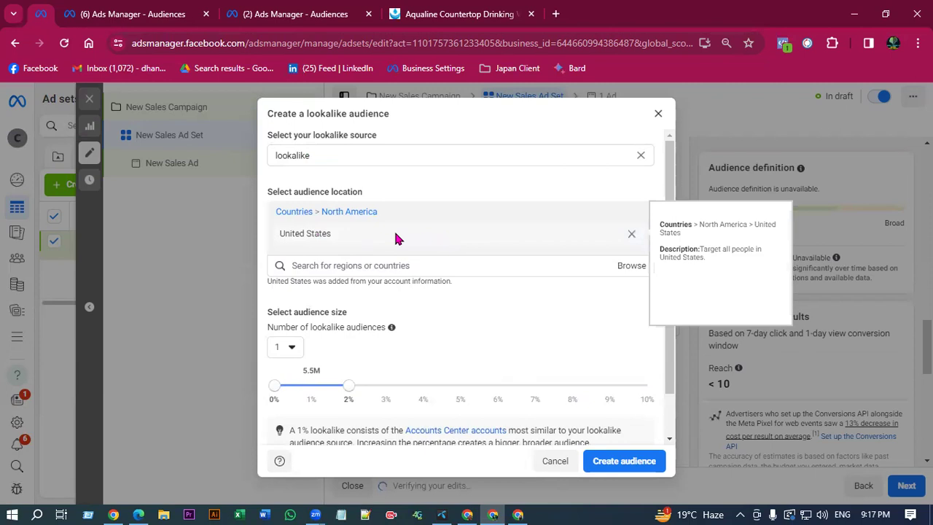
{"action": "scroll", "coordinate": [399, 218], "scroll_direction": "down", "scroll_amount": 1}
{"action": "left_click", "coordinate": [606, 462]}
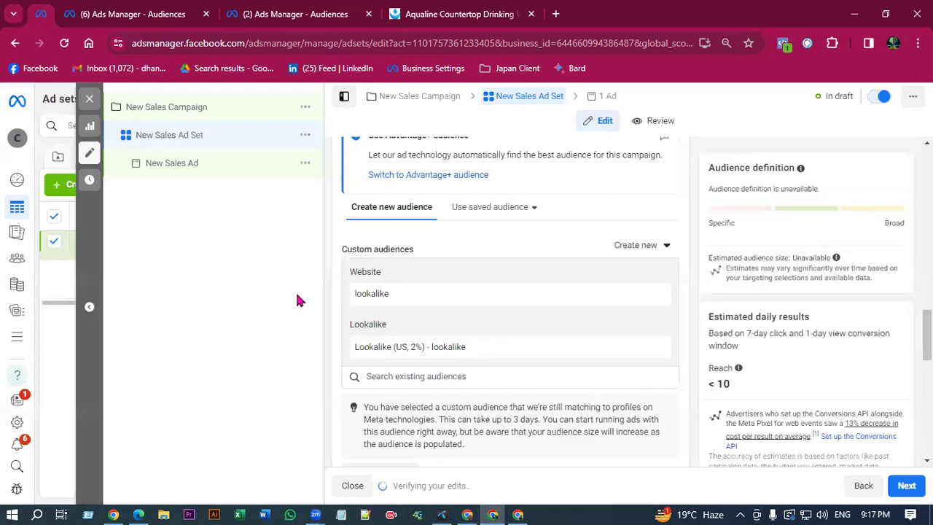
{"action": "scroll", "coordinate": [444, 333], "scroll_direction": "down", "scroll_amount": 2}
{"action": "scroll", "coordinate": [439, 283], "scroll_direction": "up", "scroll_amount": 2}
{"action": "left_click", "coordinate": [467, 208]}
{"action": "left_click", "coordinate": [387, 208]}
{"action": "left_click", "coordinate": [642, 245]}
- Start a custom audience with Video as its source from the Audiences page of the Blaxupreme wrapping account
{"action": "left_click", "coordinate": [167, 8]}
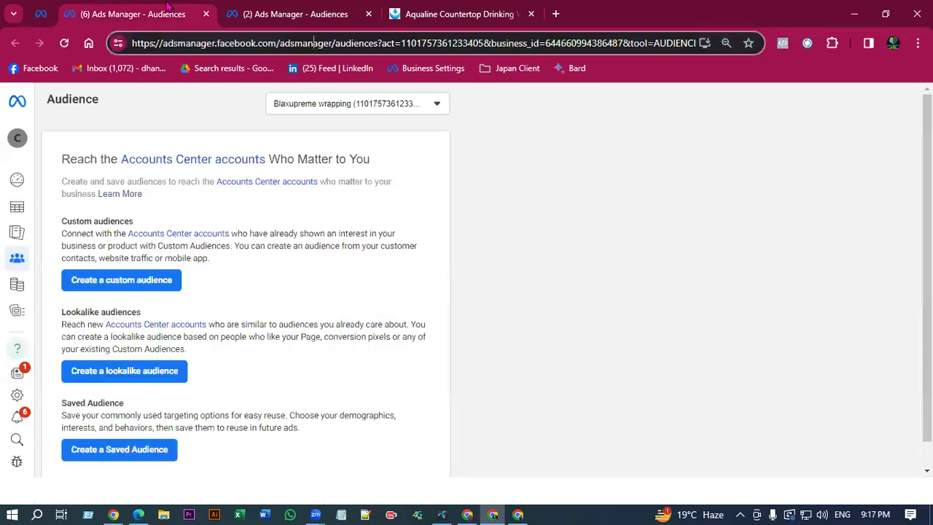
{"action": "left_click", "coordinate": [118, 280]}
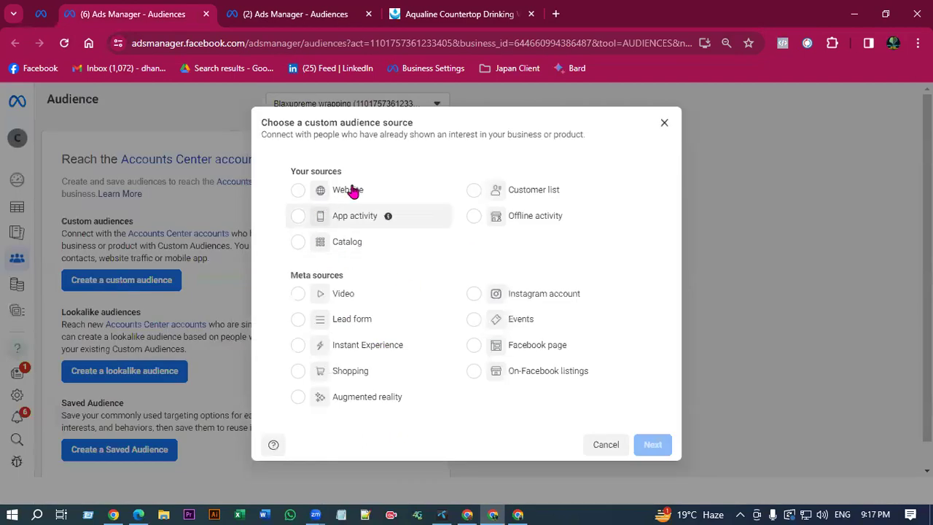
{"action": "left_click", "coordinate": [339, 294]}
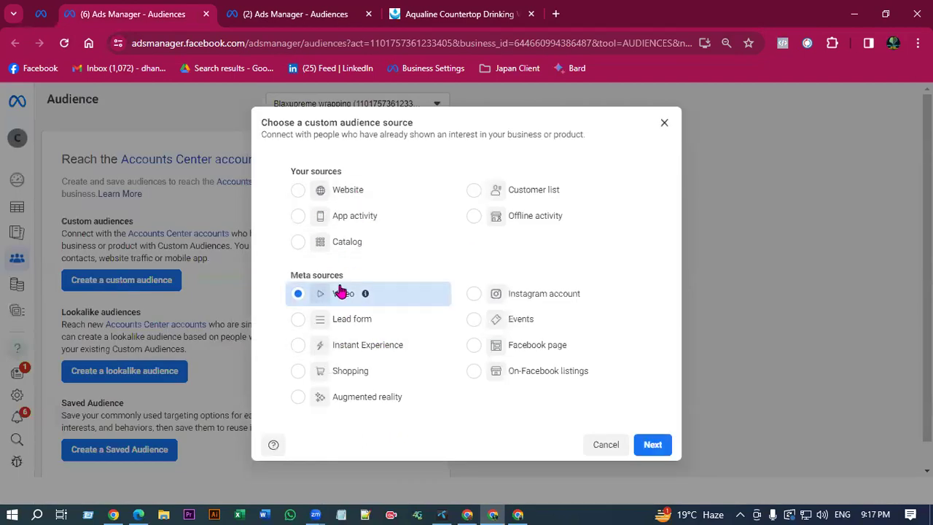
{"action": "left_click", "coordinate": [372, 190]}
{"action": "left_click", "coordinate": [342, 294]}
{"action": "left_click", "coordinate": [652, 445]}
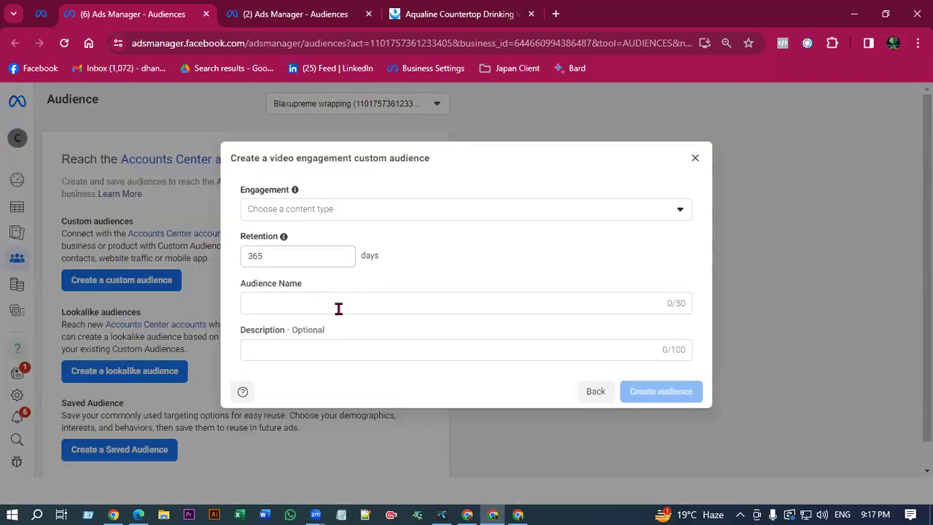
{"action": "left_click", "coordinate": [341, 302]}
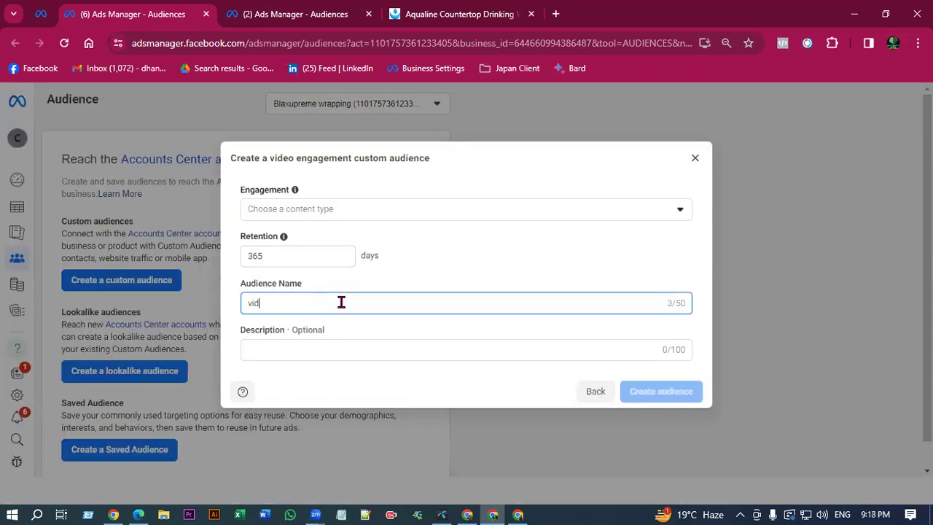
{"action": "left_click", "coordinate": [377, 210]}
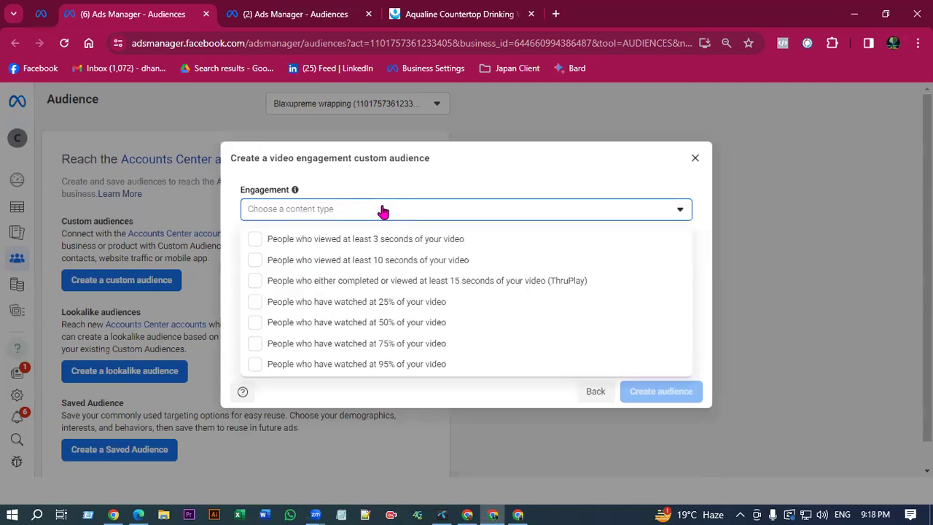
{"action": "left_click", "coordinate": [443, 364]}
{"action": "left_click", "coordinate": [490, 173]}
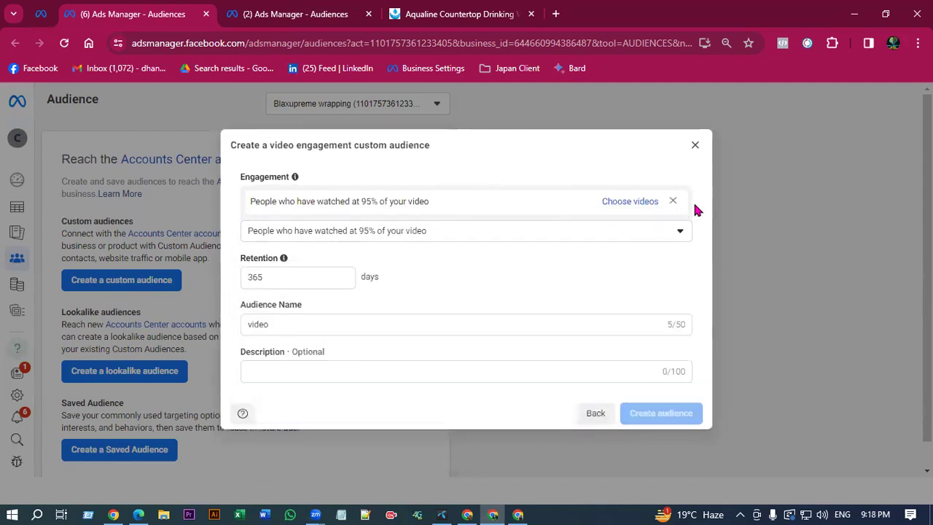
{"action": "left_click", "coordinate": [674, 202]}
{"action": "left_click", "coordinate": [324, 215]}
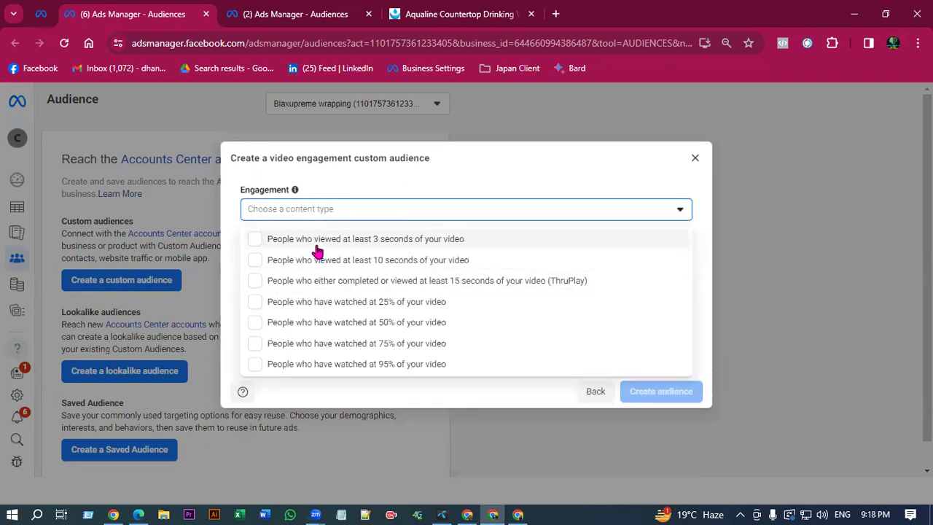
{"action": "left_click", "coordinate": [321, 242]}
{"action": "left_click", "coordinate": [457, 175]}
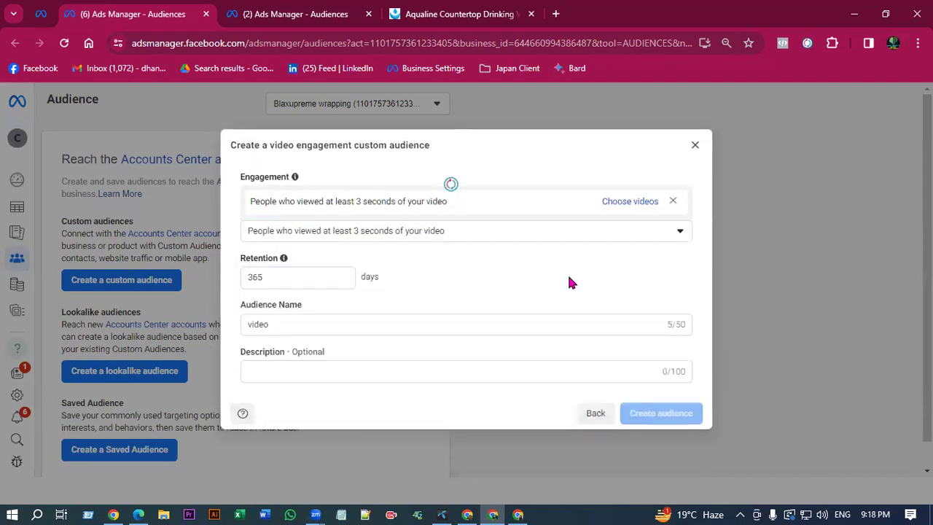
{"action": "left_click", "coordinate": [694, 146]}
- Start a custom audience with Website as its source and choose AddToCart as its event
{"action": "left_click", "coordinate": [139, 280]}
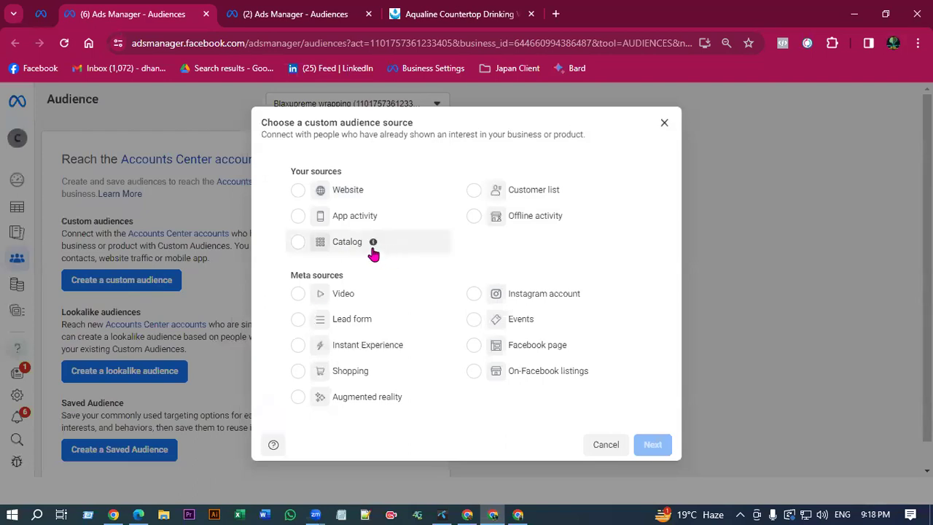
{"action": "left_click", "coordinate": [360, 191]}
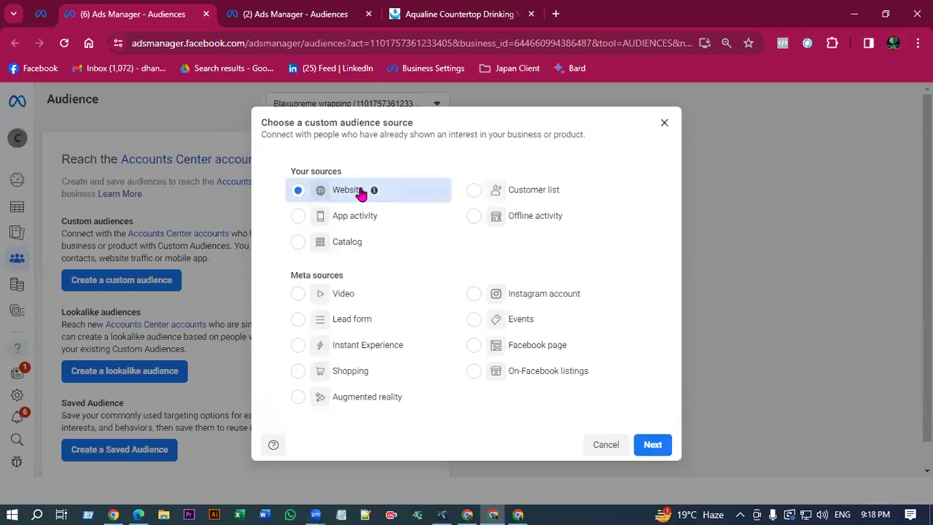
{"action": "left_click", "coordinate": [652, 444]}
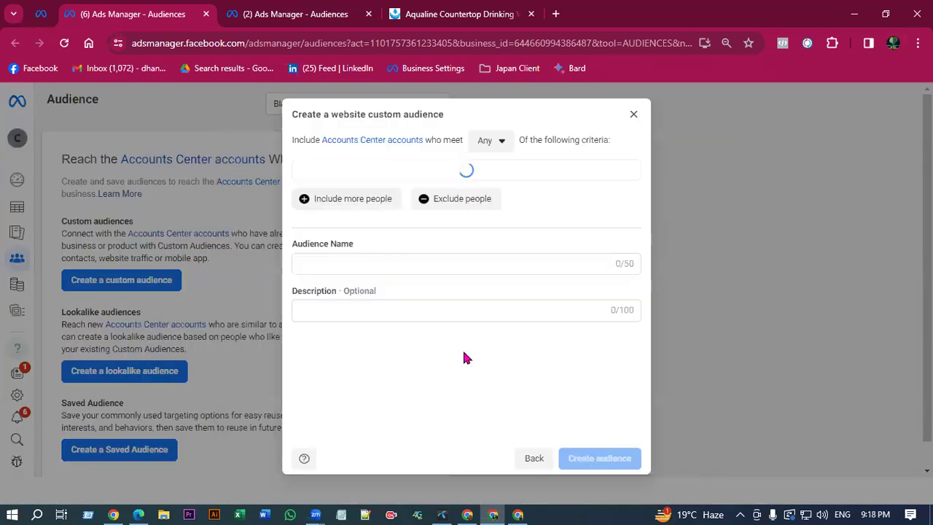
{"action": "left_click", "coordinate": [408, 245]}
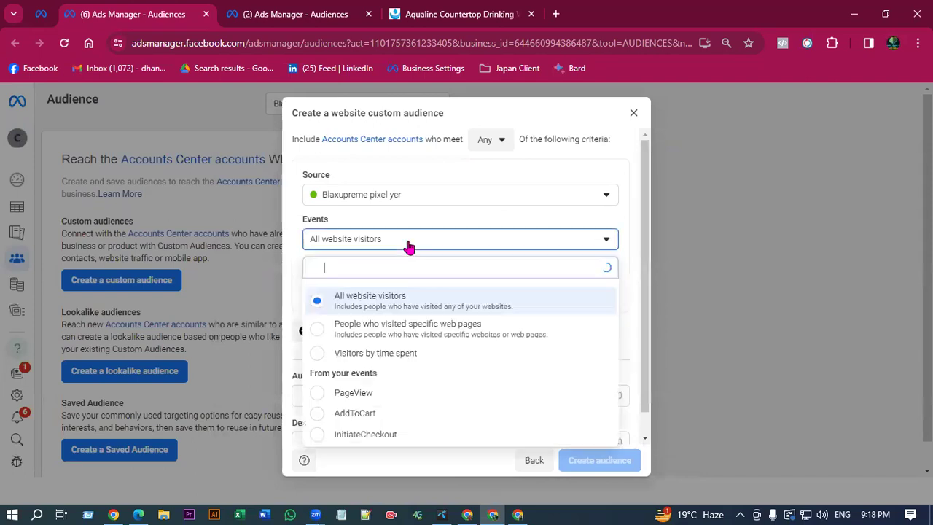
{"action": "left_click", "coordinate": [413, 411]}
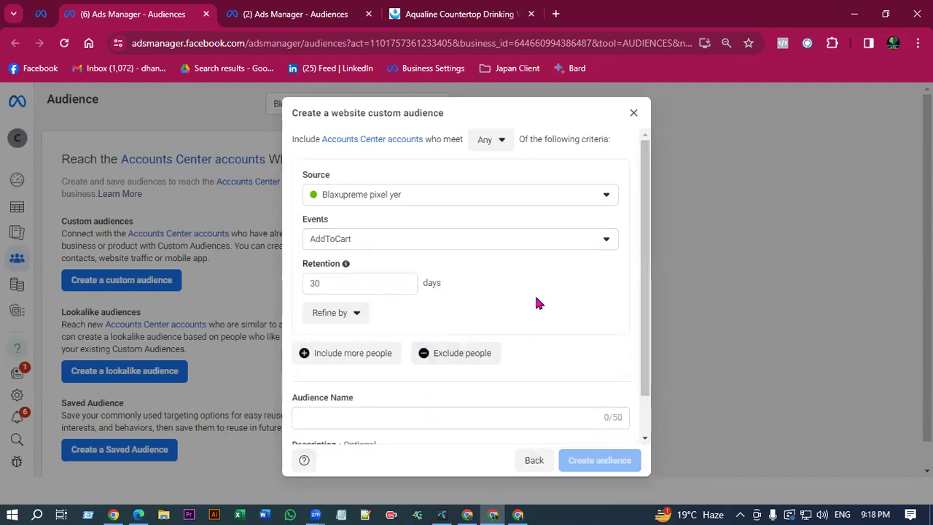
- Name the website custom audience "add to cart" and create it
{"action": "scroll", "coordinate": [535, 302], "scroll_direction": "down", "scroll_amount": 1}
{"action": "left_click", "coordinate": [358, 368]}
{"action": "type", "text": "add to cart"}
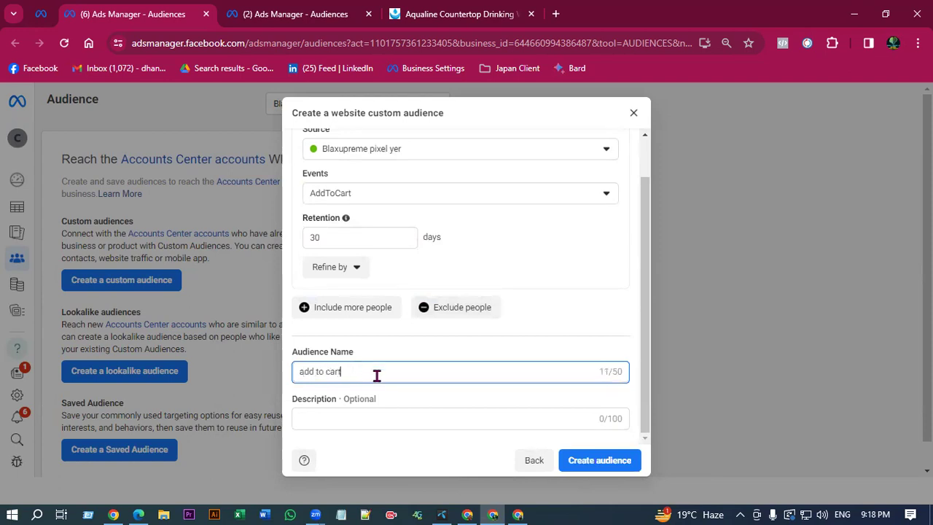
{"action": "left_click", "coordinate": [585, 465]}
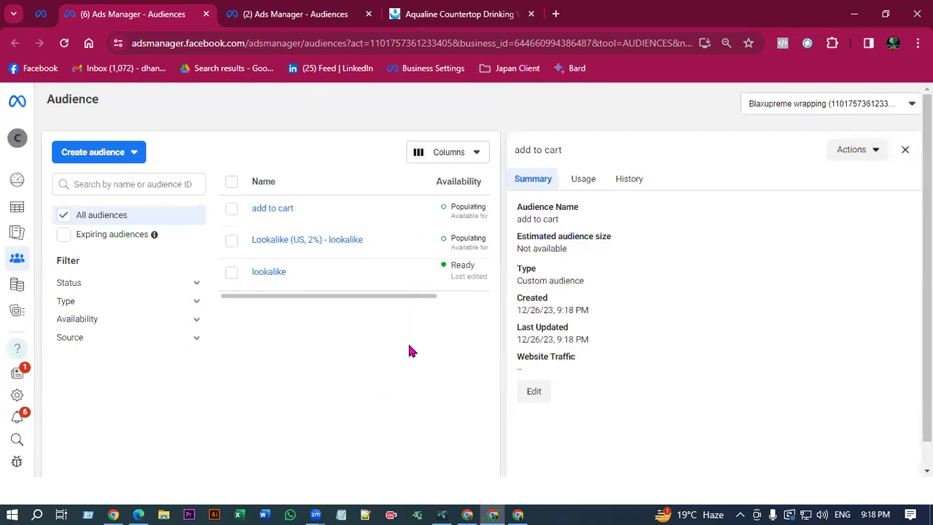
- Examine the summary of the new "add to cart" audience and compare it with the other ad account's audience list
{"action": "left_click_drag", "start_coordinate": [576, 259], "coordinate": [516, 235]}
{"action": "left_click", "coordinate": [551, 234]}
{"action": "left_click_drag", "start_coordinate": [524, 250], "coordinate": [520, 210]}
{"action": "left_click", "coordinate": [566, 225]}
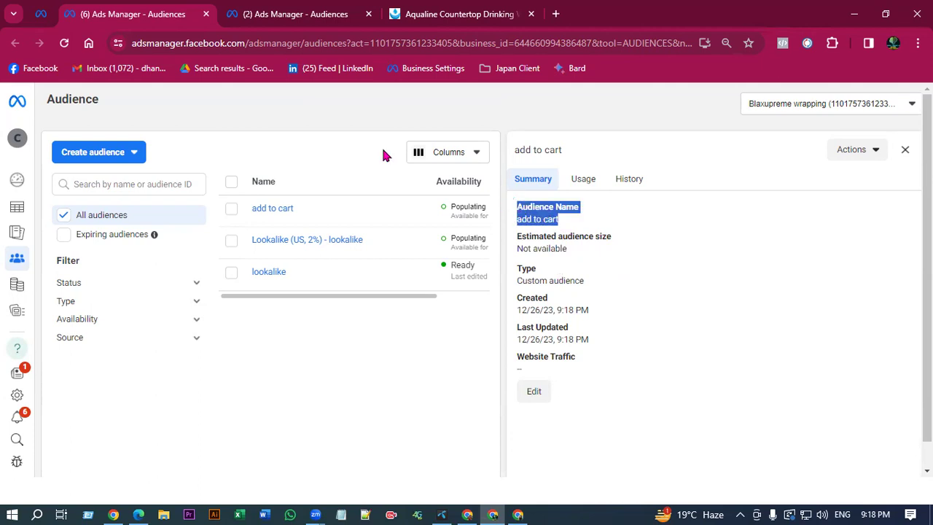
{"action": "left_click", "coordinate": [305, 7]}
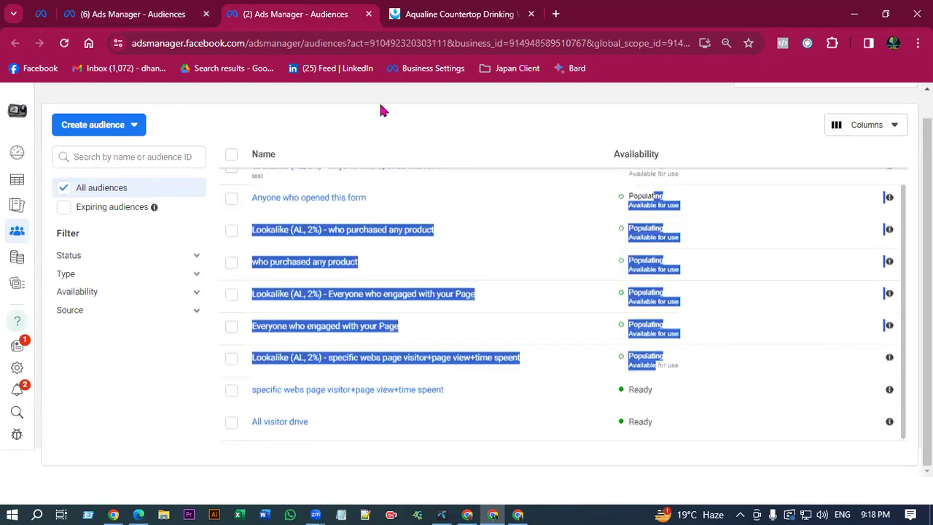
{"action": "left_click", "coordinate": [165, 8]}
{"action": "left_click", "coordinate": [561, 232]}
{"action": "left_click_drag", "start_coordinate": [543, 272], "coordinate": [479, 228]}
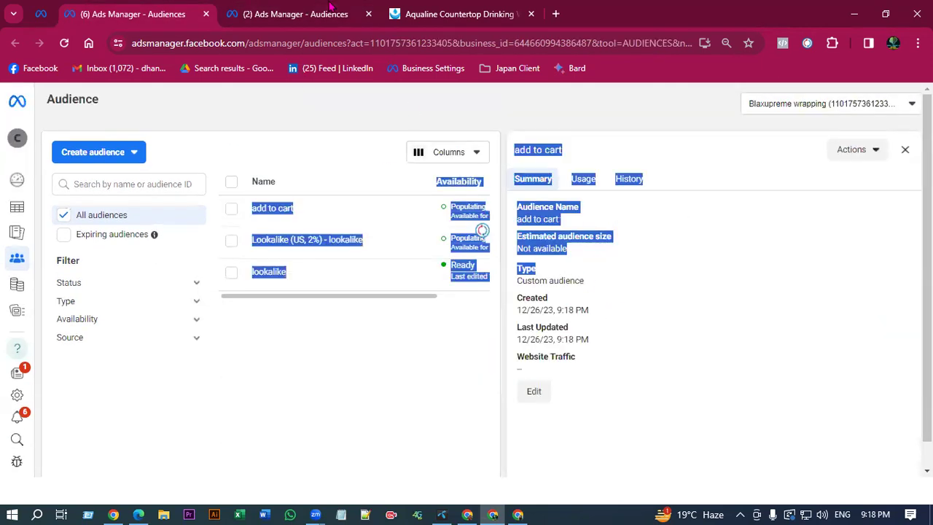
{"action": "key", "text": "ctrl+Tab"}
{"action": "left_click", "coordinate": [167, 427]}
- Return to the New Sales Ad Set and review its custom audiences, audience settings and estimated daily results
{"action": "left_click", "coordinate": [92, 8]}
{"action": "left_click", "coordinate": [50, 8]}
{"action": "left_click", "coordinate": [235, 318]}
{"action": "scroll", "coordinate": [518, 308], "scroll_direction": "up", "scroll_amount": 2}
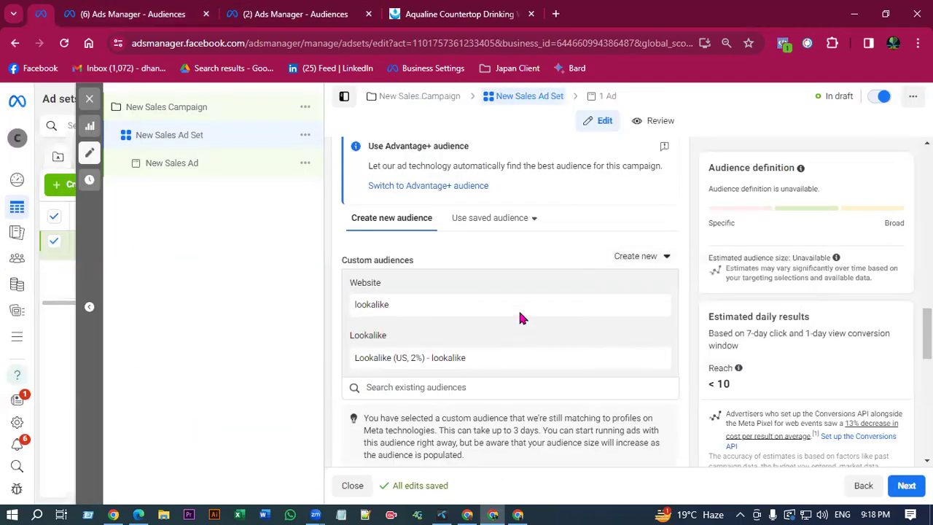
{"action": "scroll", "coordinate": [631, 310], "scroll_direction": "down", "scroll_amount": 1}
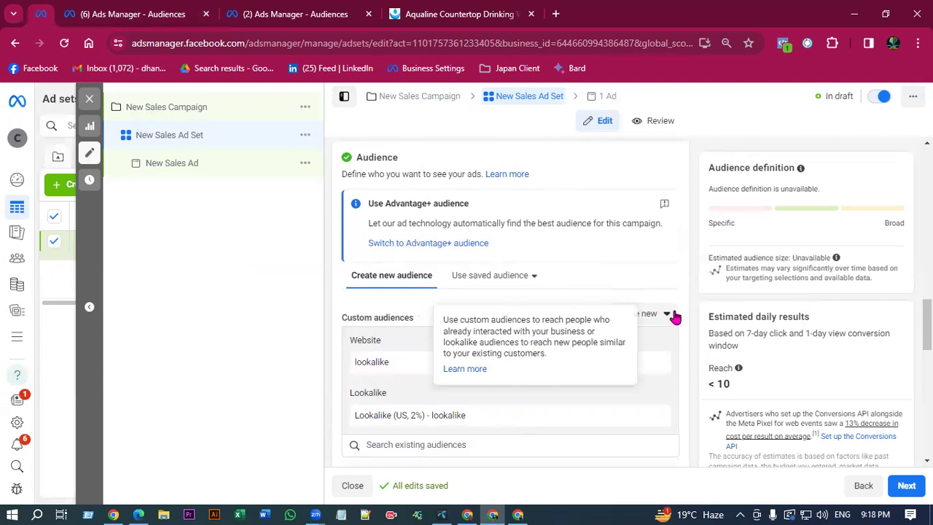
{"action": "scroll", "coordinate": [648, 329], "scroll_direction": "down", "scroll_amount": 1}
{"action": "scroll", "coordinate": [651, 330], "scroll_direction": "down", "scroll_amount": 6}
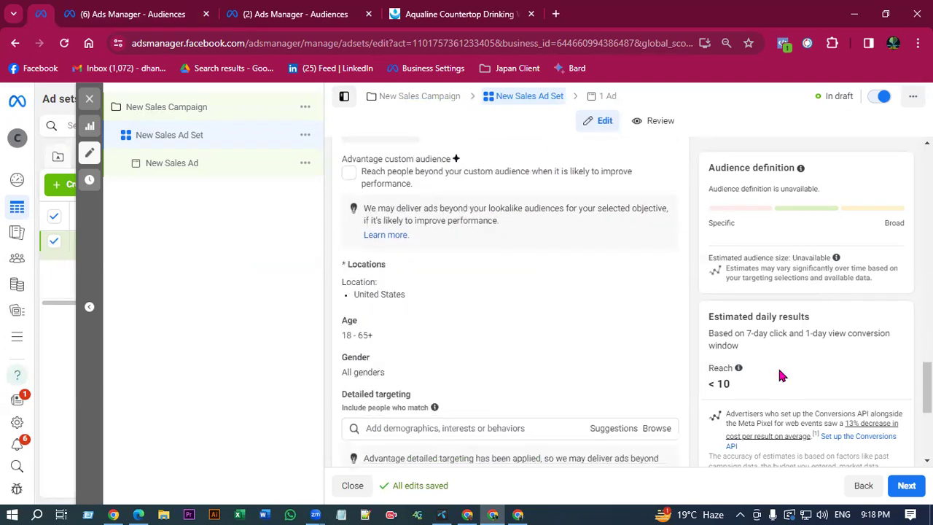
{"action": "mouse_move", "coordinate": [704, 381]}
{"action": "scroll", "coordinate": [776, 343], "scroll_direction": "down", "scroll_amount": 2}
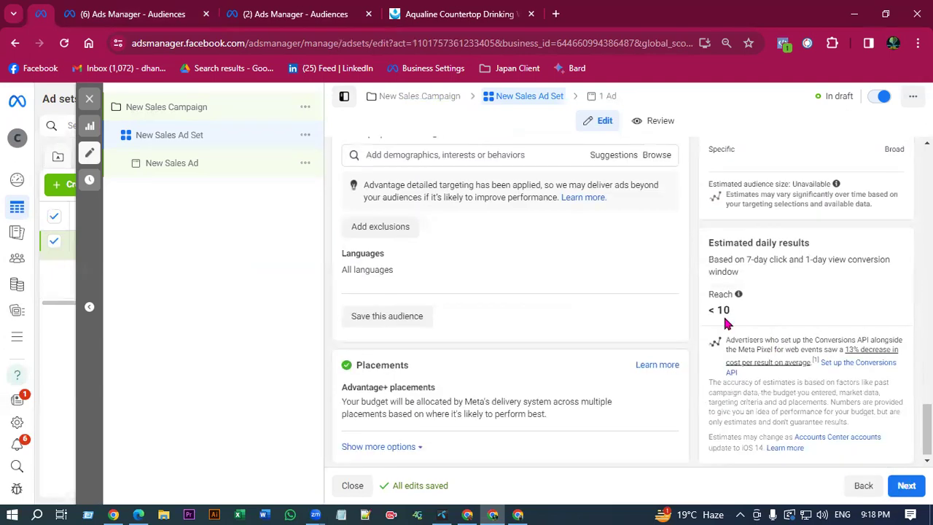
{"action": "left_click_drag", "start_coordinate": [727, 310], "coordinate": [623, 325]}
{"action": "left_click_drag", "start_coordinate": [742, 315], "coordinate": [326, 313]}
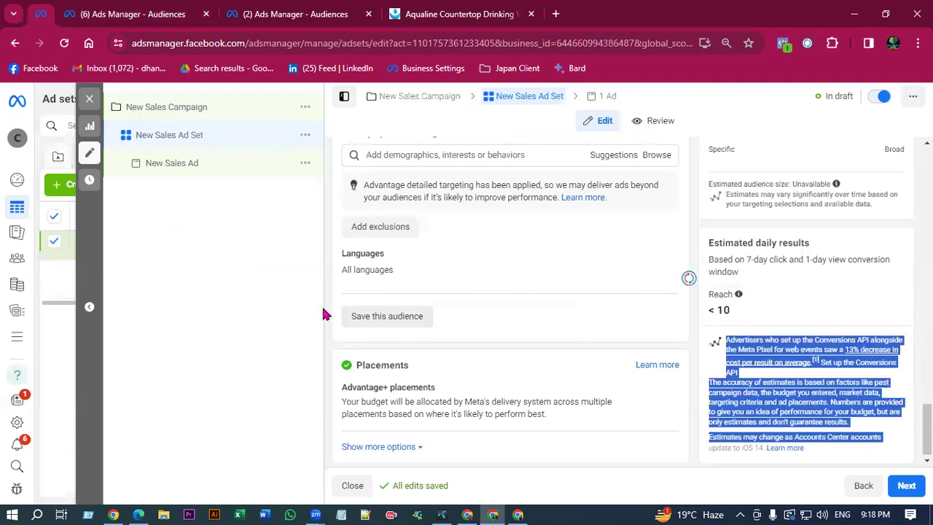
{"action": "scroll", "coordinate": [508, 313], "scroll_direction": "up", "scroll_amount": 2}
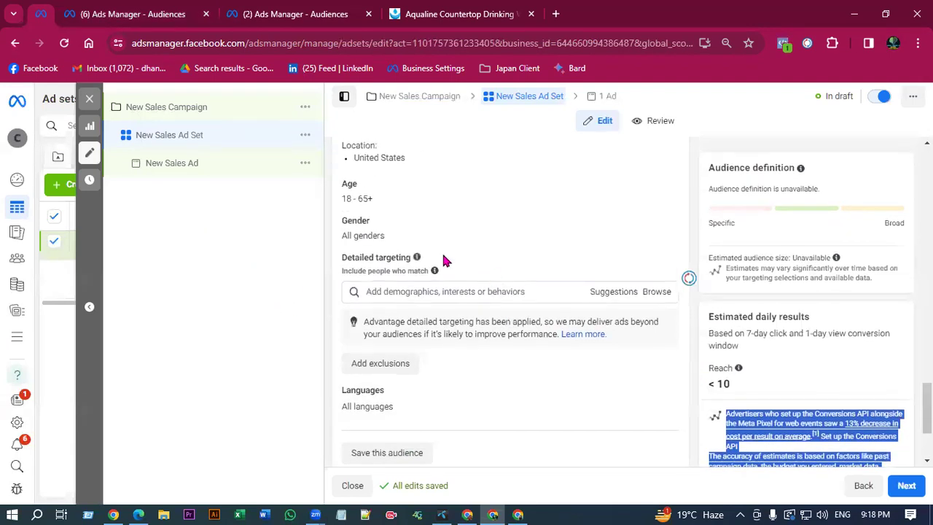
- Check the detailed targeting field and enable Advantage custom audience for the New Sales Ad Set
{"action": "left_click", "coordinate": [308, 281]}
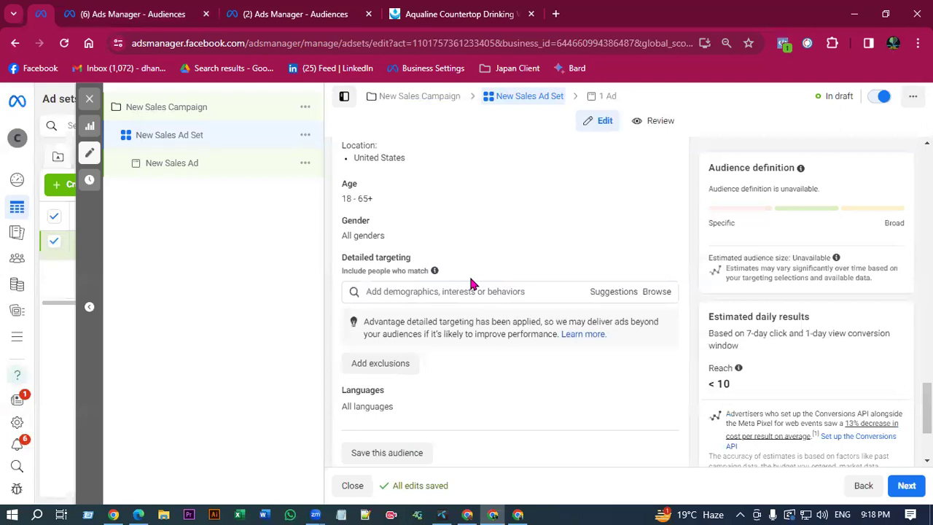
{"action": "scroll", "coordinate": [469, 277], "scroll_direction": "up", "scroll_amount": 1}
{"action": "scroll", "coordinate": [519, 375], "scroll_direction": "up", "scroll_amount": 2}
{"action": "scroll", "coordinate": [452, 379], "scroll_direction": "down", "scroll_amount": 3}
{"action": "left_click", "coordinate": [399, 291]}
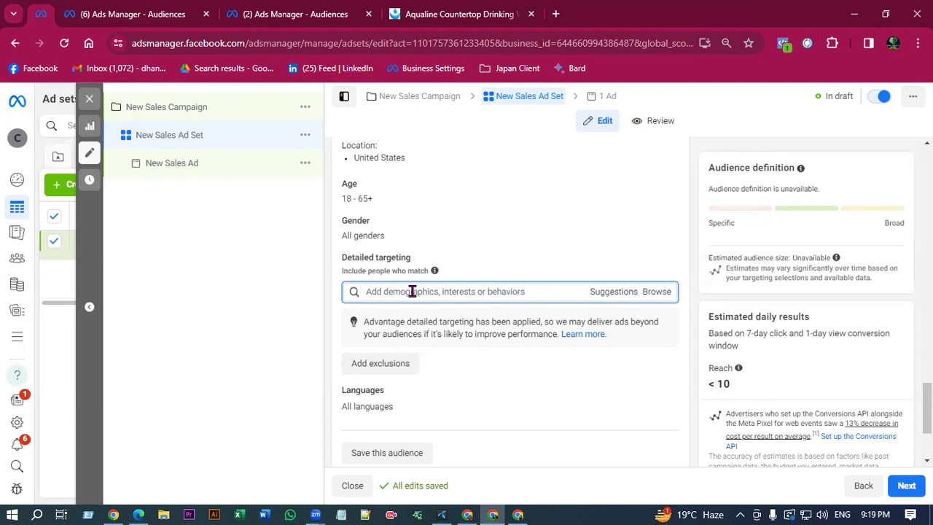
{"action": "scroll", "coordinate": [516, 292], "scroll_direction": "down", "scroll_amount": 1}
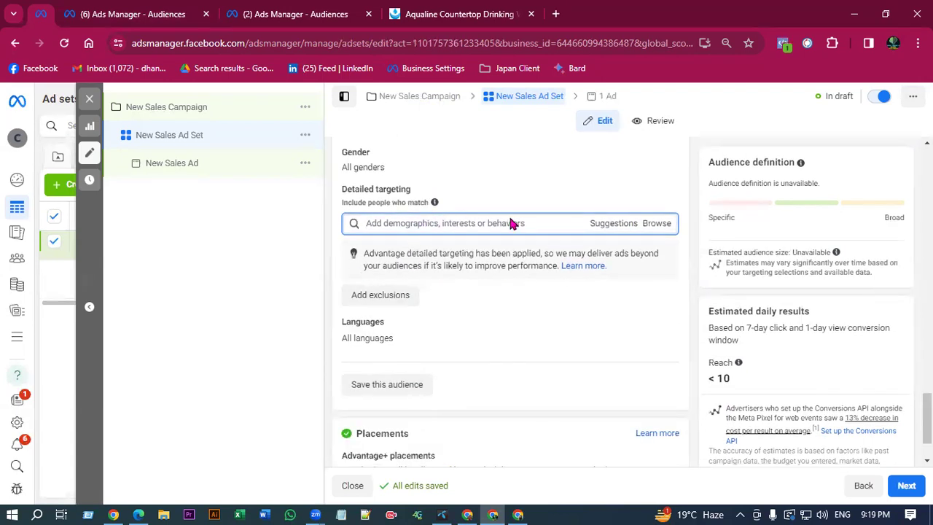
{"action": "scroll", "coordinate": [510, 223], "scroll_direction": "up", "scroll_amount": 7}
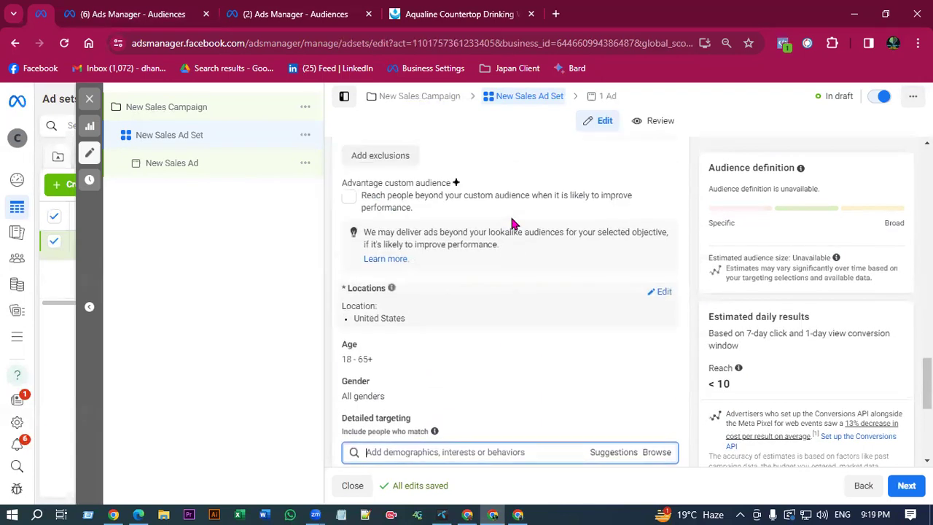
{"action": "left_click", "coordinate": [347, 377]}
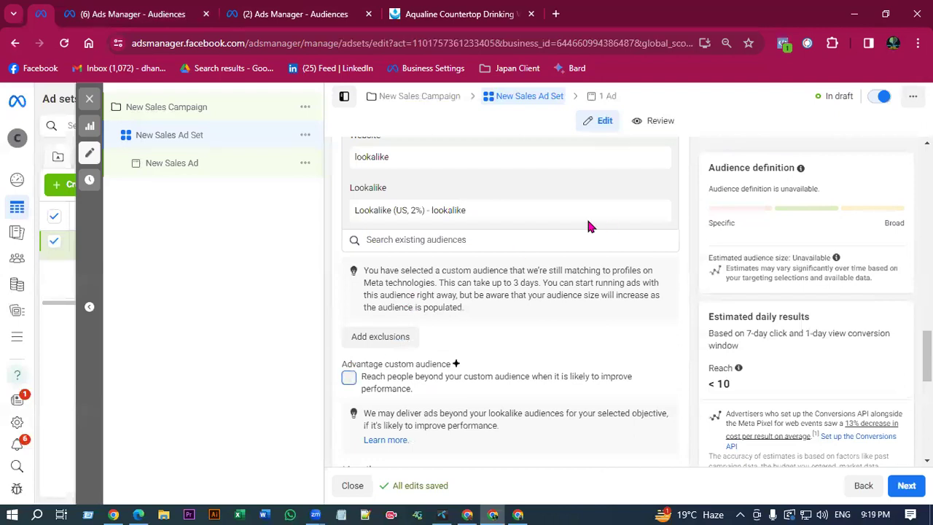
{"action": "scroll", "coordinate": [589, 226], "scroll_direction": "up", "scroll_amount": 2}
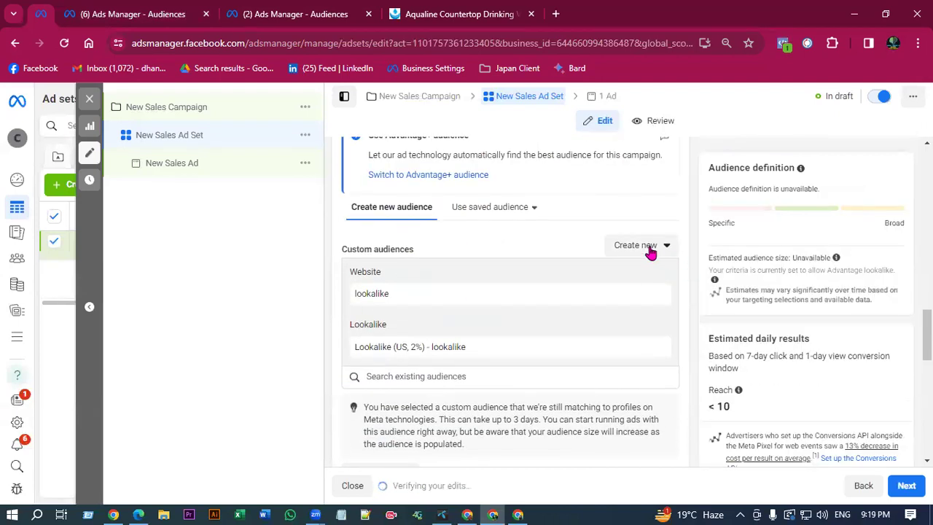
{"action": "left_click", "coordinate": [648, 246]}
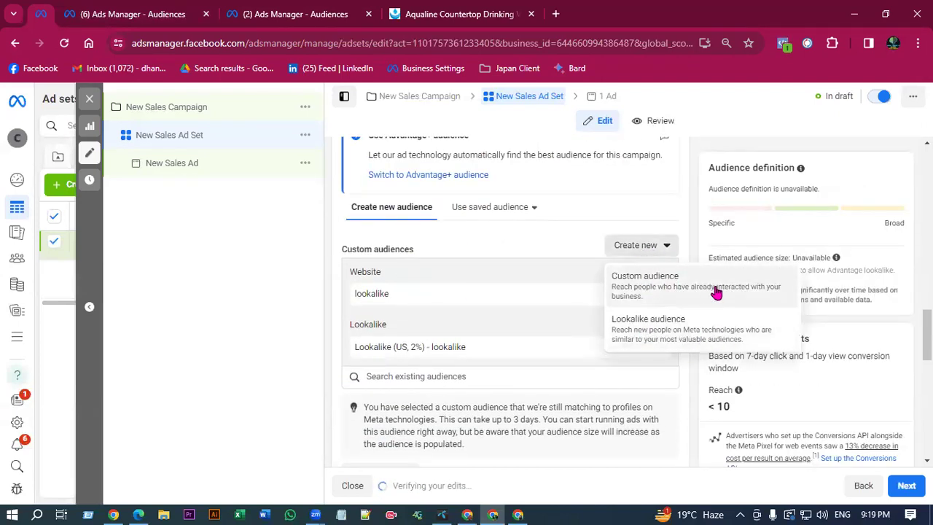
{"action": "left_click", "coordinate": [460, 219]}
{"action": "left_click", "coordinate": [422, 217]}
{"action": "scroll", "coordinate": [471, 290], "scroll_direction": "down", "scroll_amount": 1}
{"action": "scroll", "coordinate": [408, 270], "scroll_direction": "up", "scroll_amount": 1}
- Start a lookalike audience with a new Custom audience with customer value source and accept the value-based custom audience requirements
{"action": "left_click", "coordinate": [621, 251]}
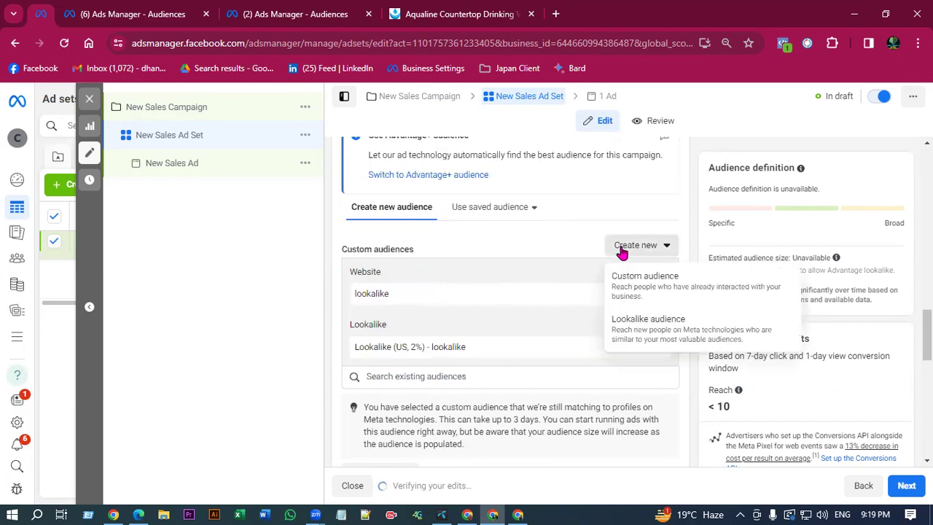
{"action": "left_click", "coordinate": [659, 317]}
{"action": "left_click", "coordinate": [422, 245]}
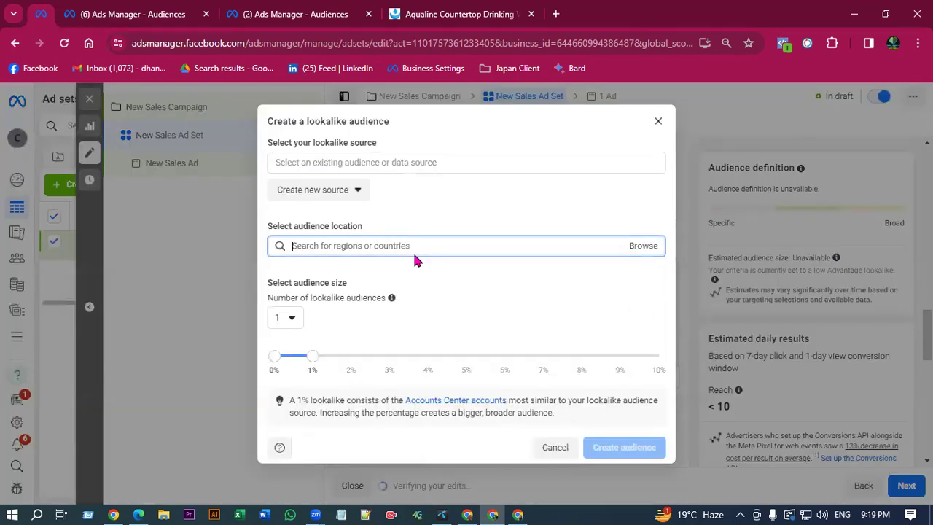
{"action": "left_click", "coordinate": [391, 162]}
{"action": "left_click", "coordinate": [341, 194]}
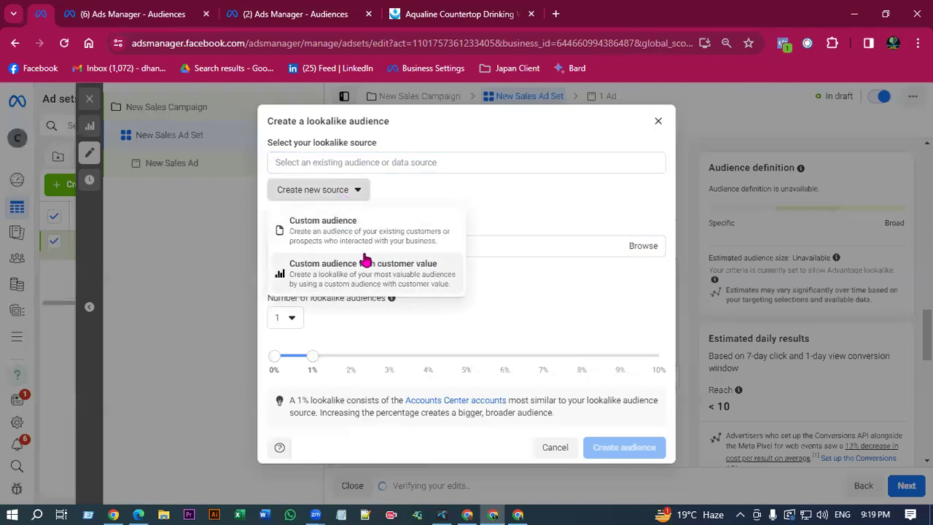
{"action": "left_click", "coordinate": [397, 275]}
{"action": "left_click", "coordinate": [619, 384]}
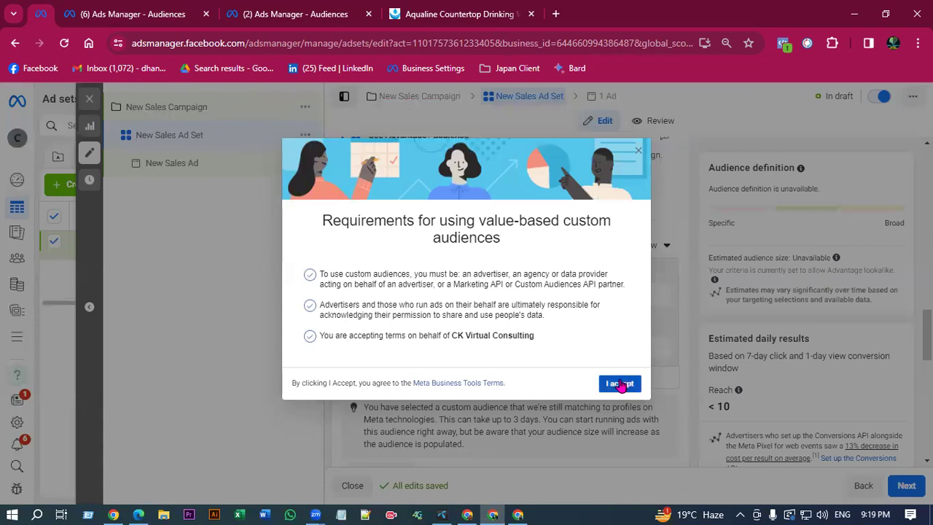
- Start a new custom audience for the New Sales Ad Set with Website as its source
{"action": "scroll", "coordinate": [437, 354], "scroll_direction": "down", "scroll_amount": 2}
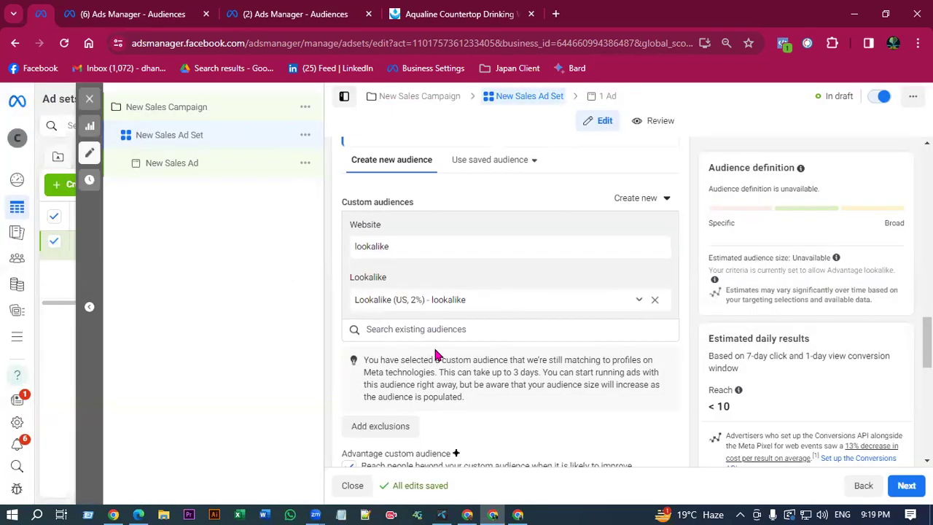
{"action": "scroll", "coordinate": [437, 354], "scroll_direction": "up", "scroll_amount": 2}
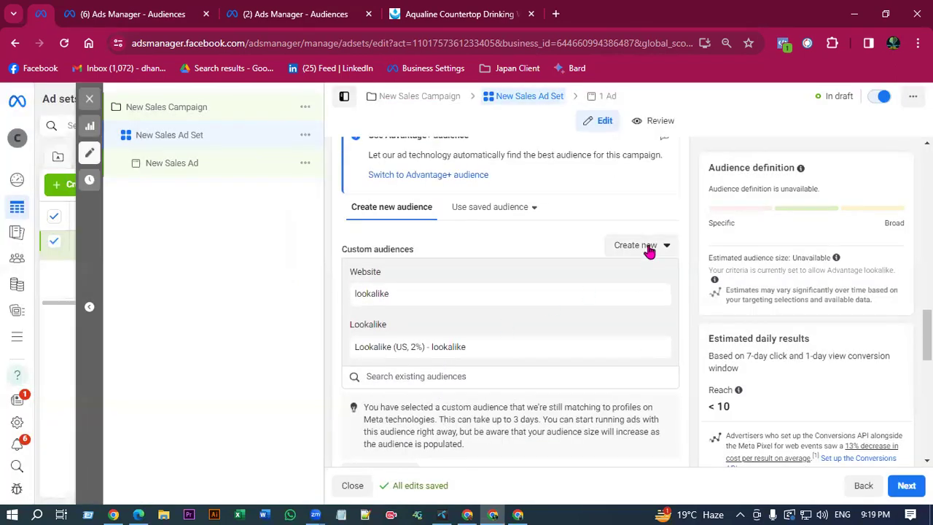
{"action": "scroll", "coordinate": [540, 315], "scroll_direction": "down", "scroll_amount": 1}
{"action": "left_click", "coordinate": [654, 181]}
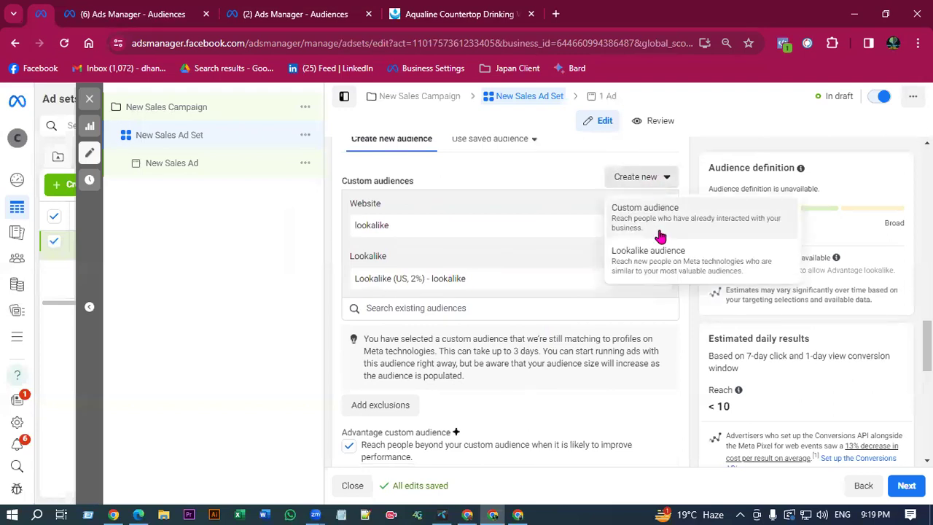
{"action": "left_click", "coordinate": [653, 225]}
{"action": "left_click", "coordinate": [340, 194]}
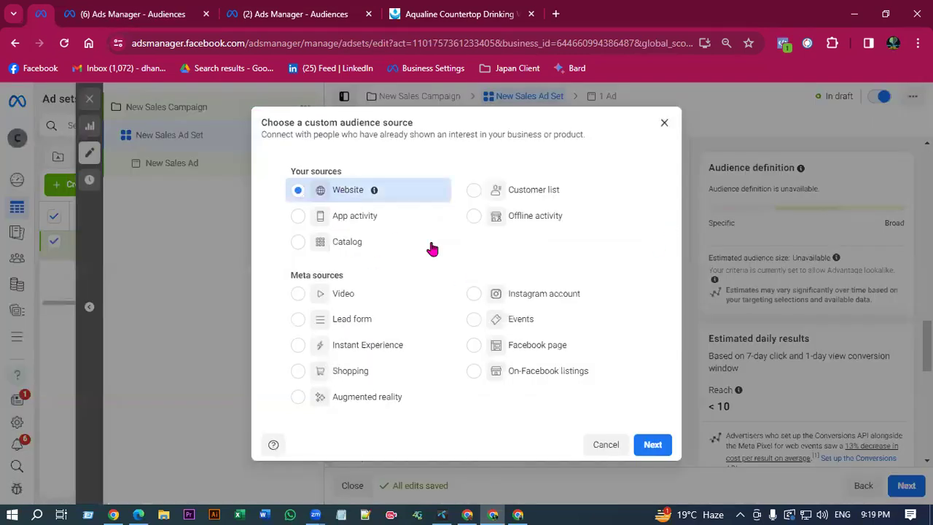
{"action": "left_click", "coordinate": [652, 444]}
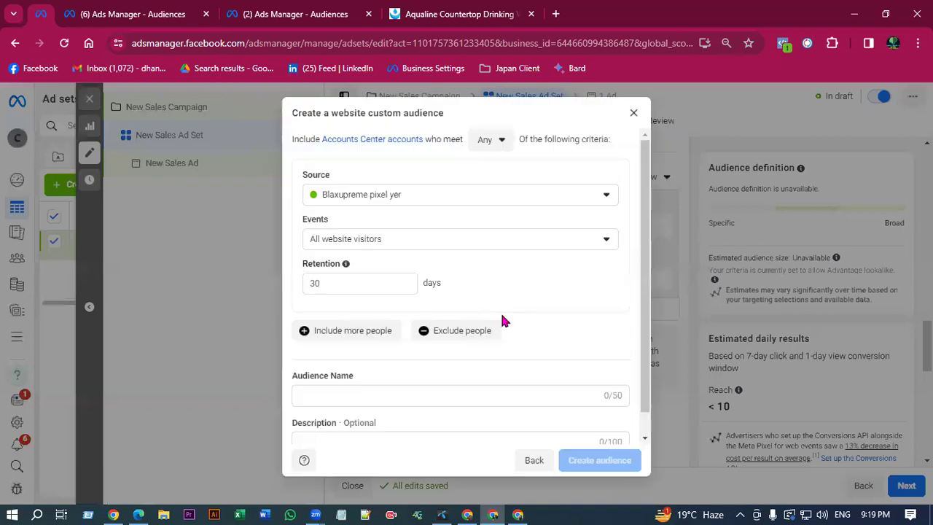
- Base the website audience on the InitiateCheckout event and name it "cheack out"
{"action": "left_click", "coordinate": [383, 243]}
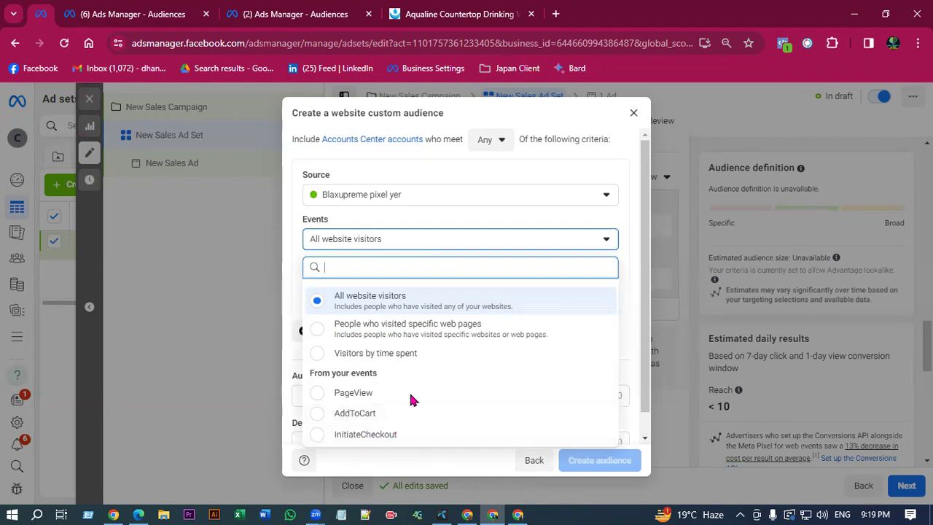
{"action": "left_click", "coordinate": [389, 433]}
{"action": "scroll", "coordinate": [386, 364], "scroll_direction": "down", "scroll_amount": 1}
{"action": "left_click", "coordinate": [344, 368]}
{"action": "type", "text": "che"}
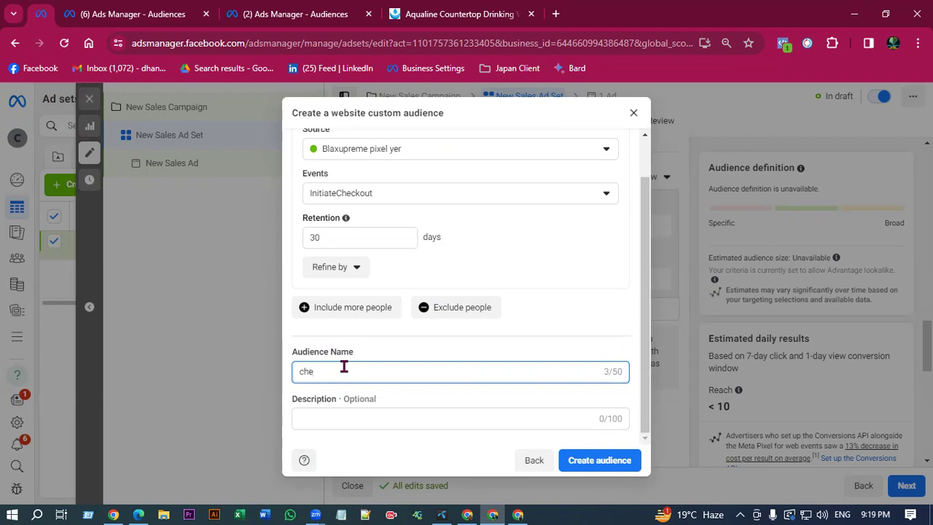
{"action": "type", "text": "ack out"}
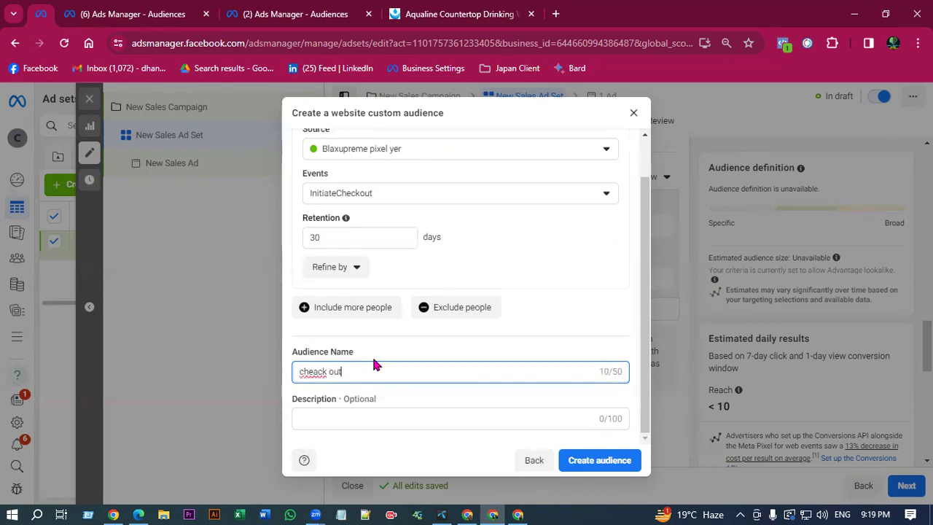
- Set the audience's retention to 180 days and create the website custom audience
{"action": "scroll", "coordinate": [363, 282], "scroll_direction": "up", "scroll_amount": 1}
{"action": "left_click", "coordinate": [363, 281]}
{"action": "key", "text": "BackSpace"}
{"action": "key", "text": "BackSpace"}
{"action": "type", "text": "1"}
{"action": "left_click", "coordinate": [489, 280]}
{"action": "scroll", "coordinate": [429, 238], "scroll_direction": "down", "scroll_amount": 1}
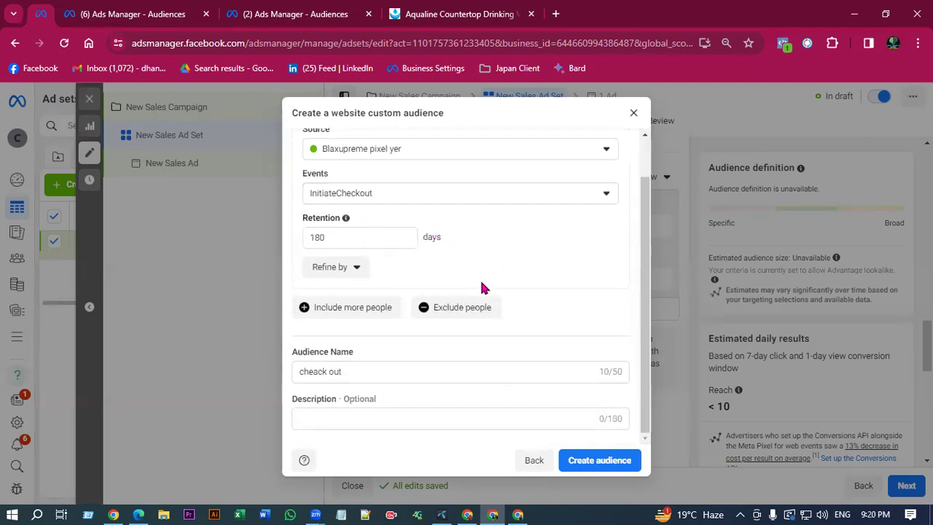
{"action": "left_click", "coordinate": [601, 460]}
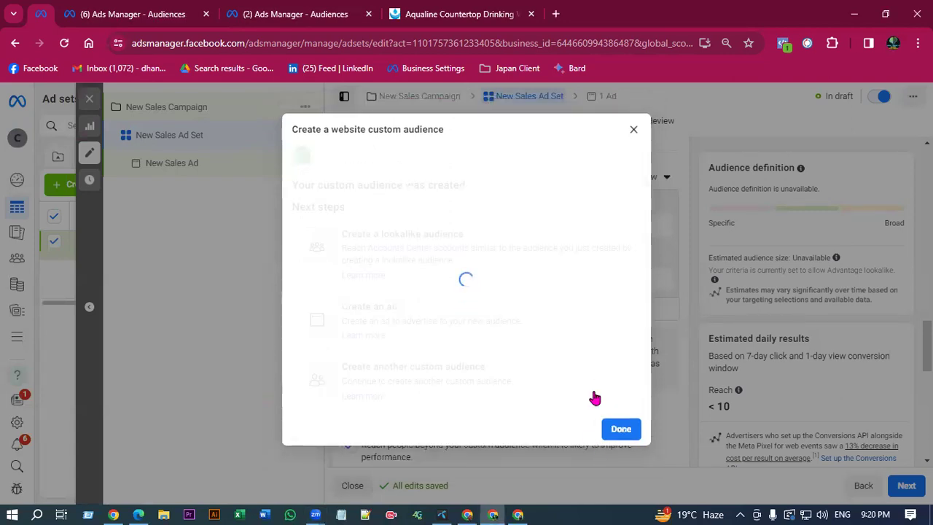
- Create a 2% United States lookalike audience from the "cheack out" audience
{"action": "key", "text": "Escape"}
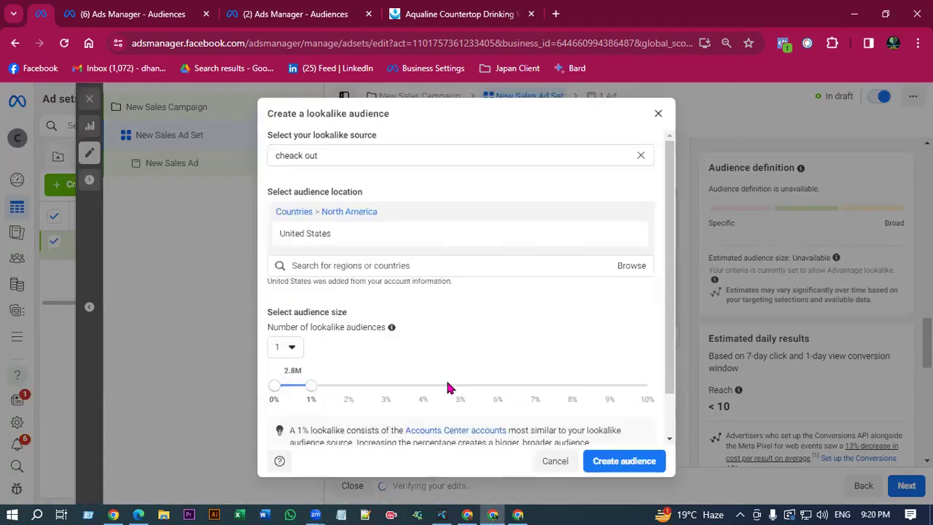
{"action": "left_click_drag", "start_coordinate": [306, 392], "coordinate": [361, 396]}
{"action": "scroll", "coordinate": [510, 365], "scroll_direction": "down", "scroll_amount": 2}
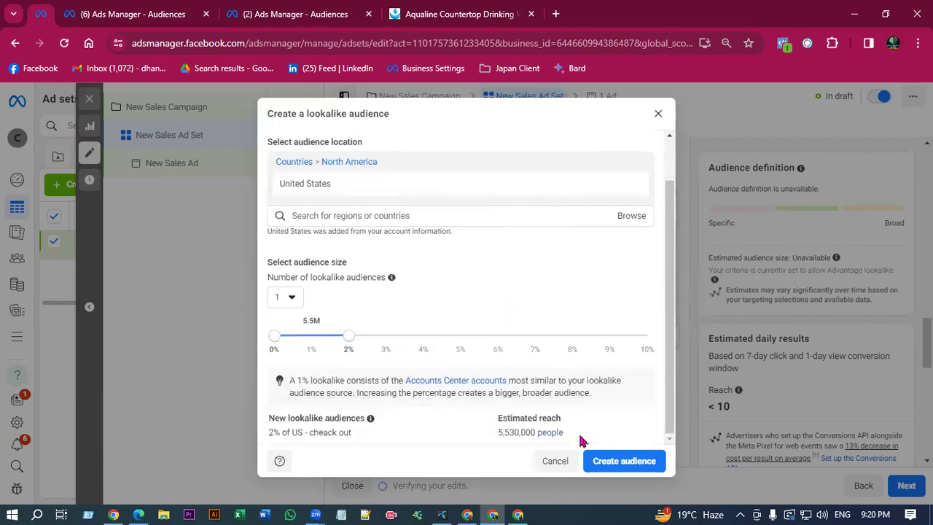
{"action": "left_click", "coordinate": [615, 457]}
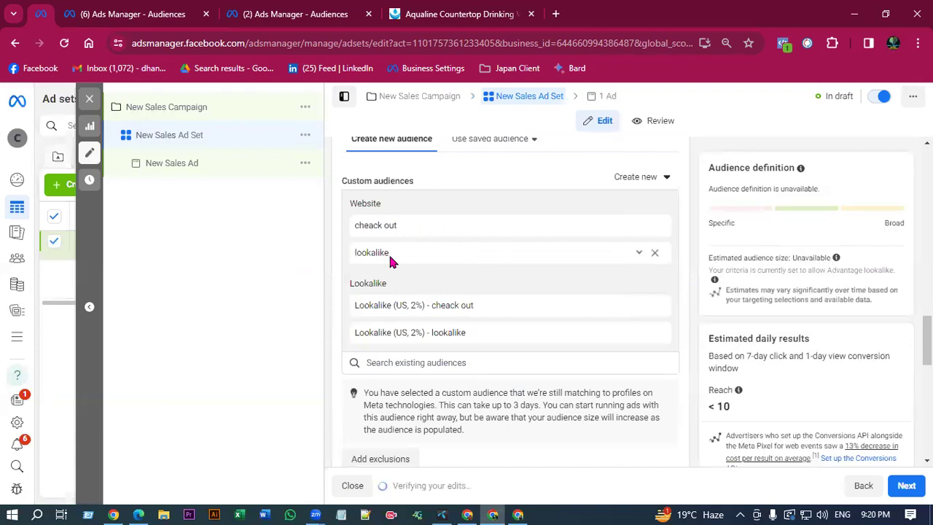
- Review the New Sales Ad Set's website and lookalike audiences, Advantage custom audience option, location, age, gender and detailed targeting
{"action": "scroll", "coordinate": [425, 220], "scroll_direction": "down", "scroll_amount": 3}
{"action": "scroll", "coordinate": [406, 277], "scroll_direction": "down", "scroll_amount": 2}
{"action": "scroll", "coordinate": [454, 270], "scroll_direction": "down", "scroll_amount": 5}
{"action": "scroll", "coordinate": [538, 274], "scroll_direction": "up", "scroll_amount": 8}
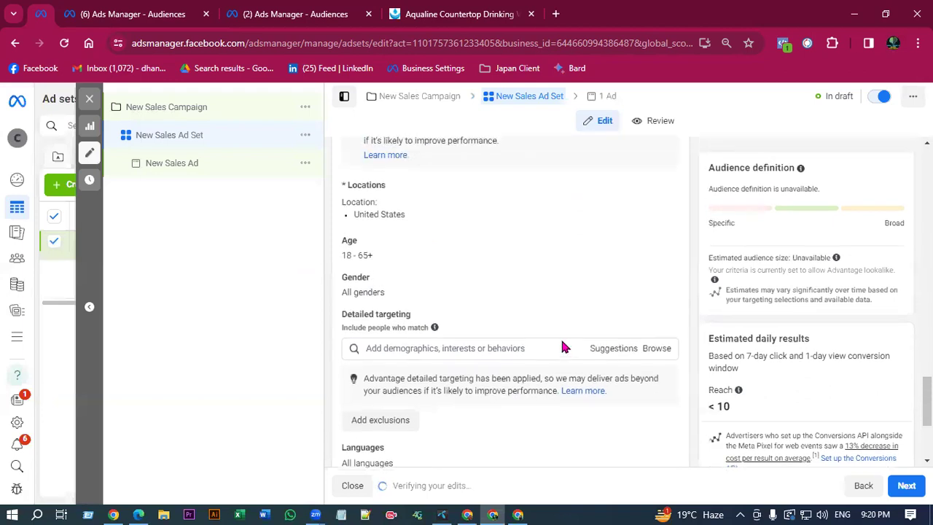
{"action": "scroll", "coordinate": [437, 332], "scroll_direction": "down", "scroll_amount": 1}
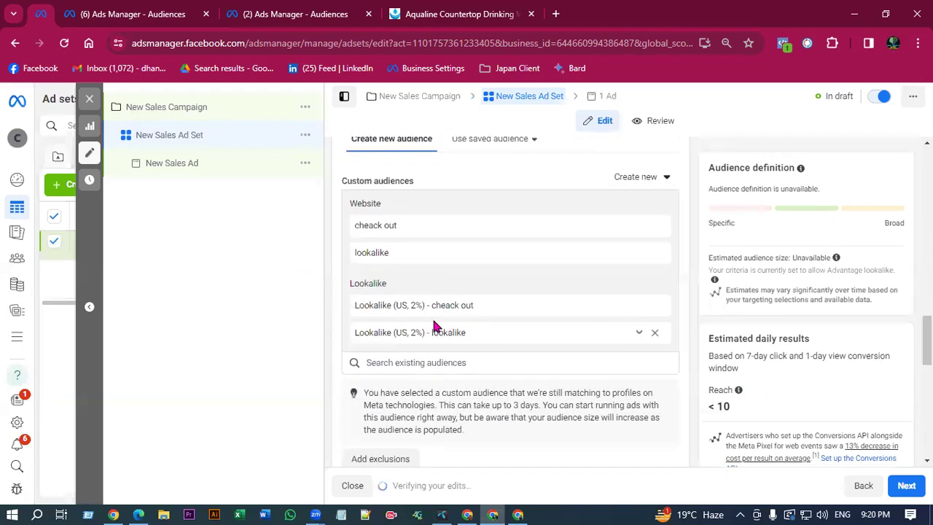
{"action": "scroll", "coordinate": [449, 329], "scroll_direction": "down", "scroll_amount": 3}
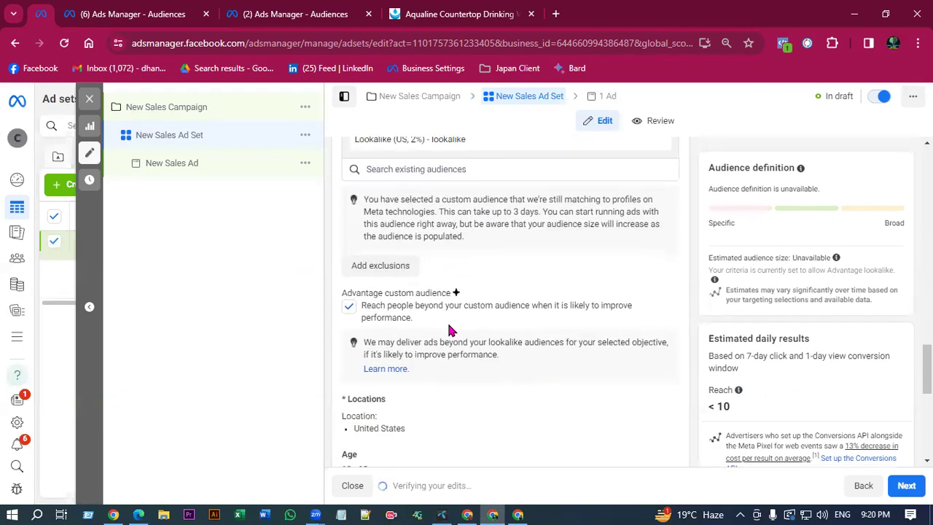
{"action": "scroll", "coordinate": [447, 328], "scroll_direction": "down", "scroll_amount": 2}
{"action": "scroll", "coordinate": [466, 273], "scroll_direction": "up", "scroll_amount": 5}
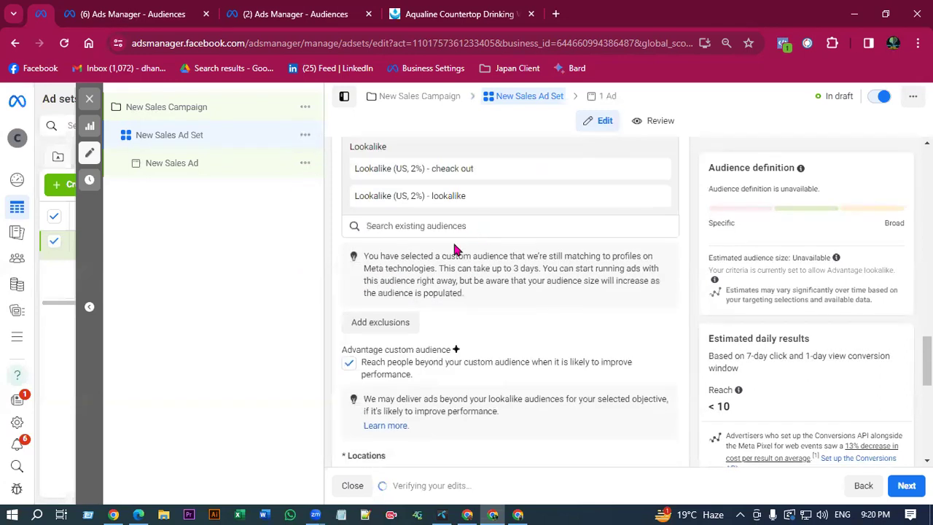
- Return to the Audiences page and check the estimated audience size in the "add to cart" audience summary
{"action": "left_click", "coordinate": [451, 355]}
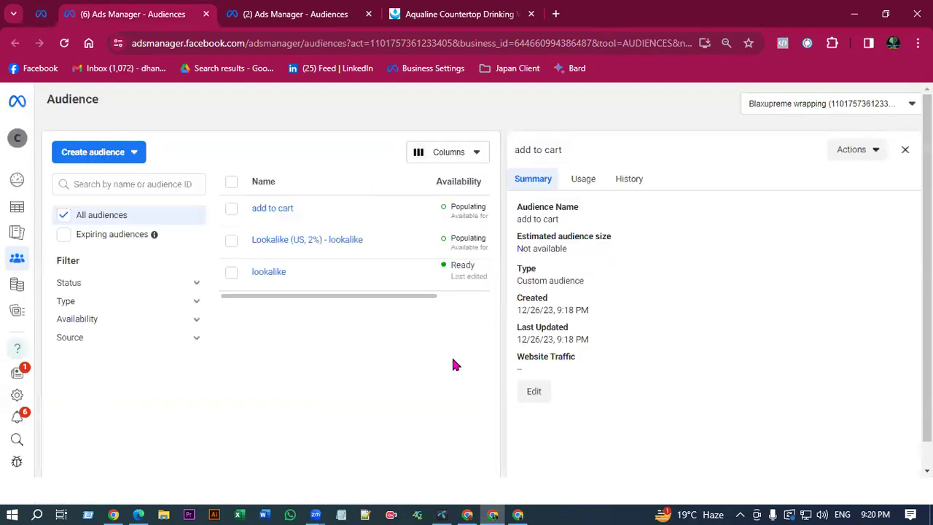
{"action": "left_click_drag", "start_coordinate": [519, 248], "coordinate": [583, 250]}
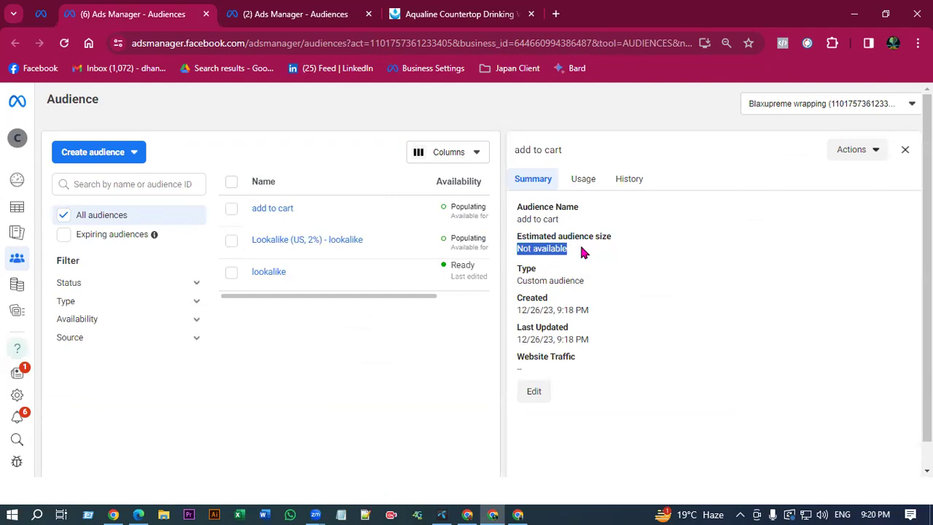
{"action": "left_click", "coordinate": [546, 250]}
{"action": "triple_click", "coordinate": [561, 248]}
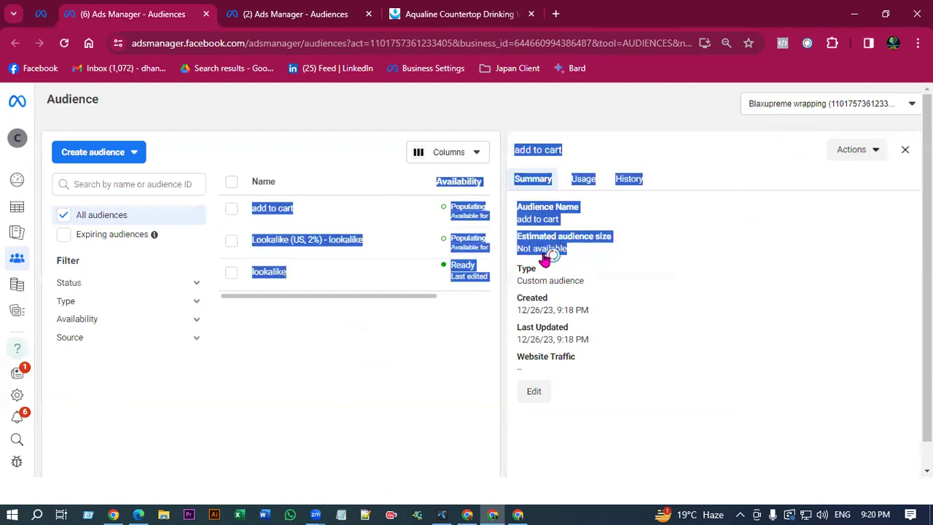
{"action": "left_click", "coordinate": [519, 251]}
{"action": "mouse_move", "coordinate": [530, 248]}
{"action": "left_mouse_down"}
{"action": "mouse_move", "coordinate": [575, 253]}
{"action": "mouse_move", "coordinate": [523, 245]}
{"action": "left_mouse_up"}
{"action": "left_click", "coordinate": [554, 245]}
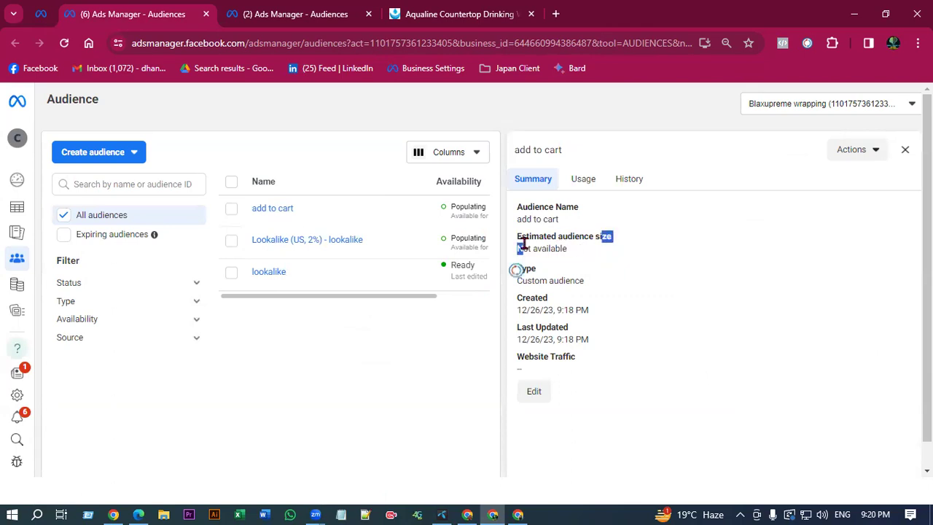